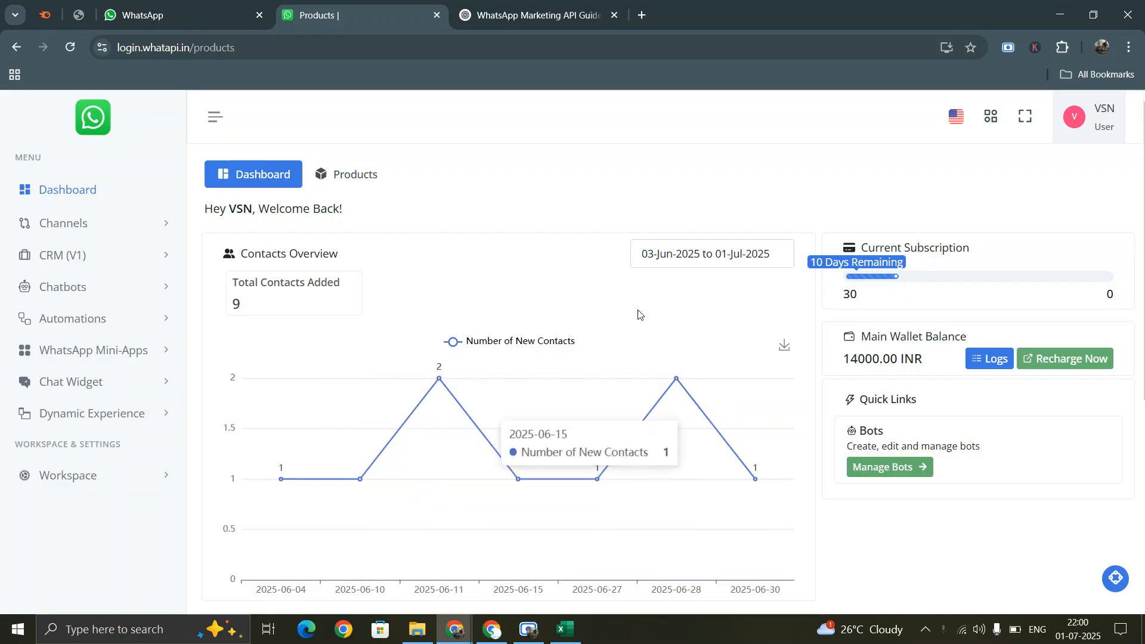
- Pick 01-Jan-2025 to 30-Jun-2025 in the Contacts Overview date picker, showing 3,117 contacts added
{"action": "left_click", "coordinate": [692, 254]}
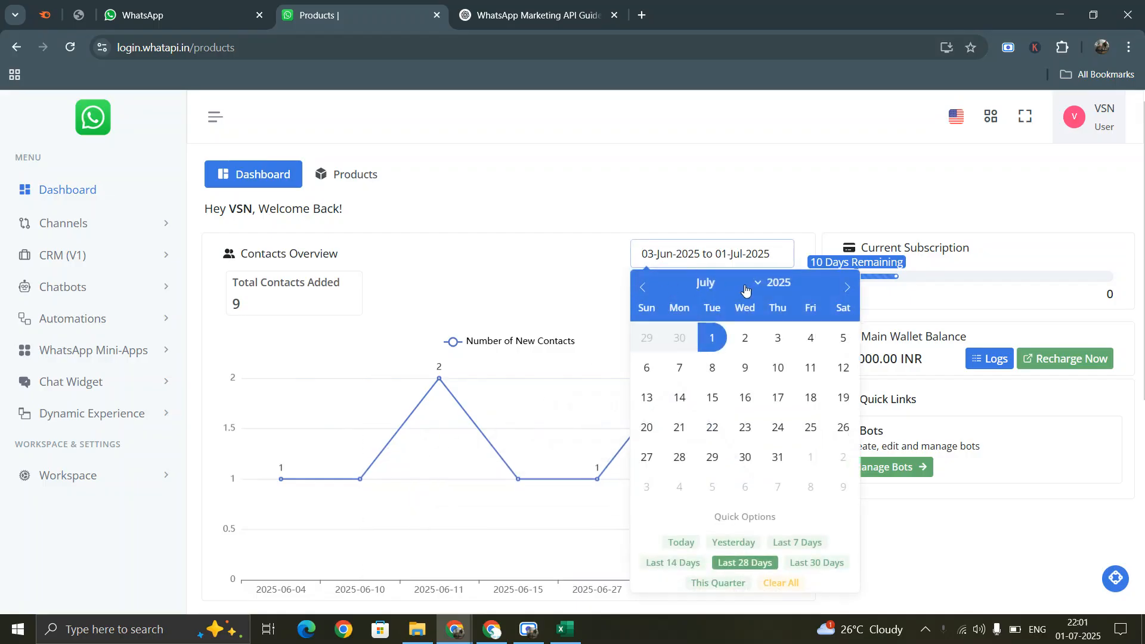
{"action": "left_click", "coordinate": [728, 284]}
{"action": "left_click", "coordinate": [724, 304]}
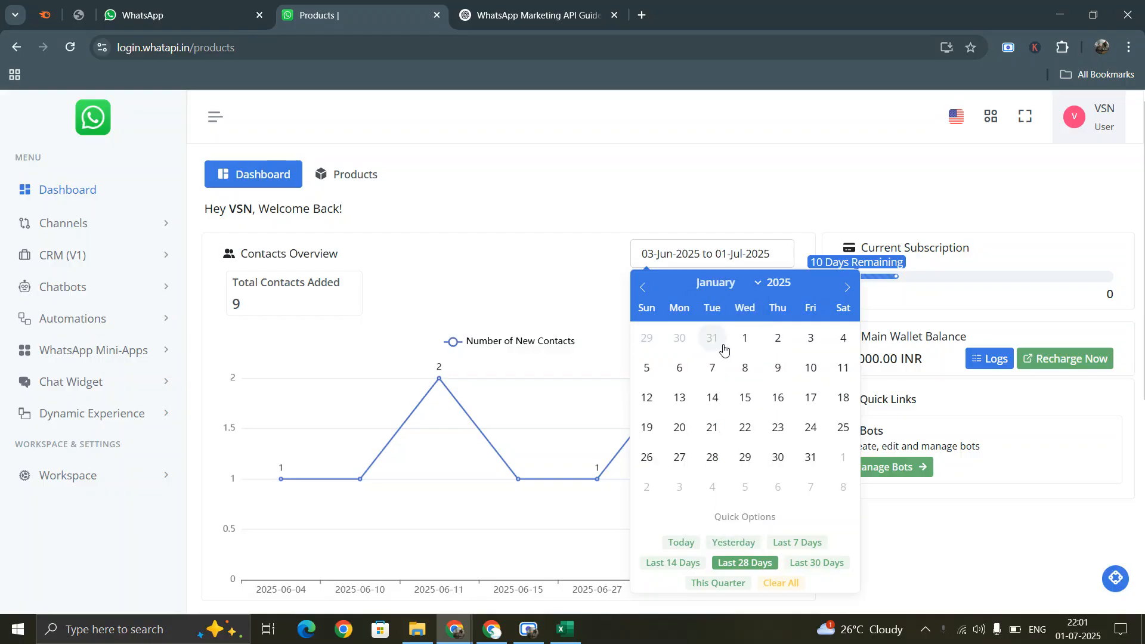
{"action": "left_click", "coordinate": [745, 338]}
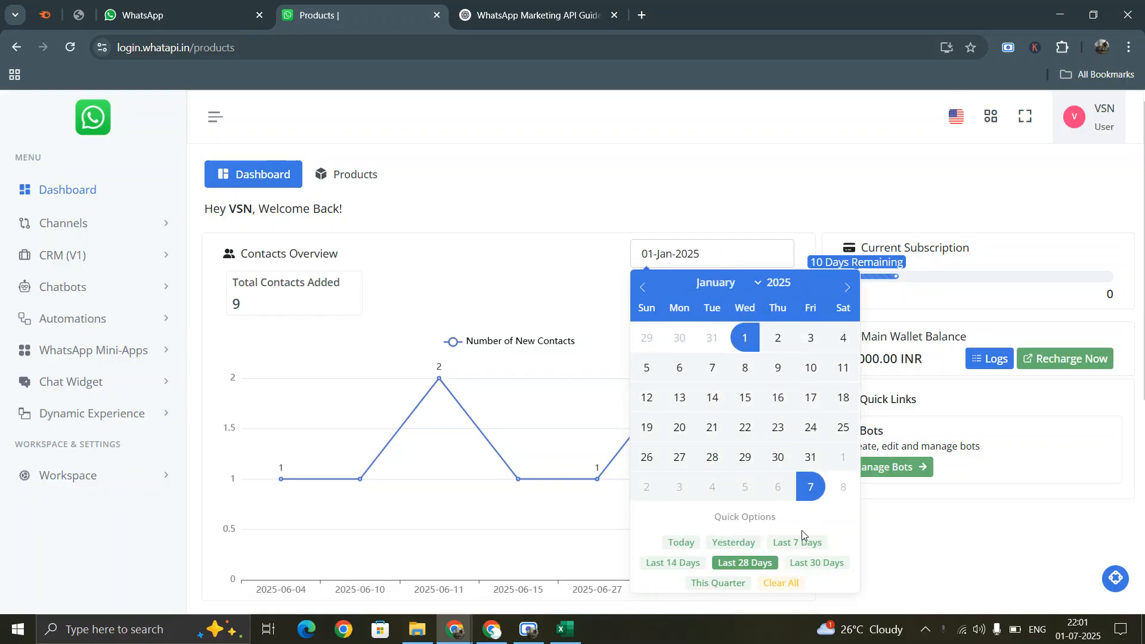
{"action": "double_click", "coordinate": [847, 288]}
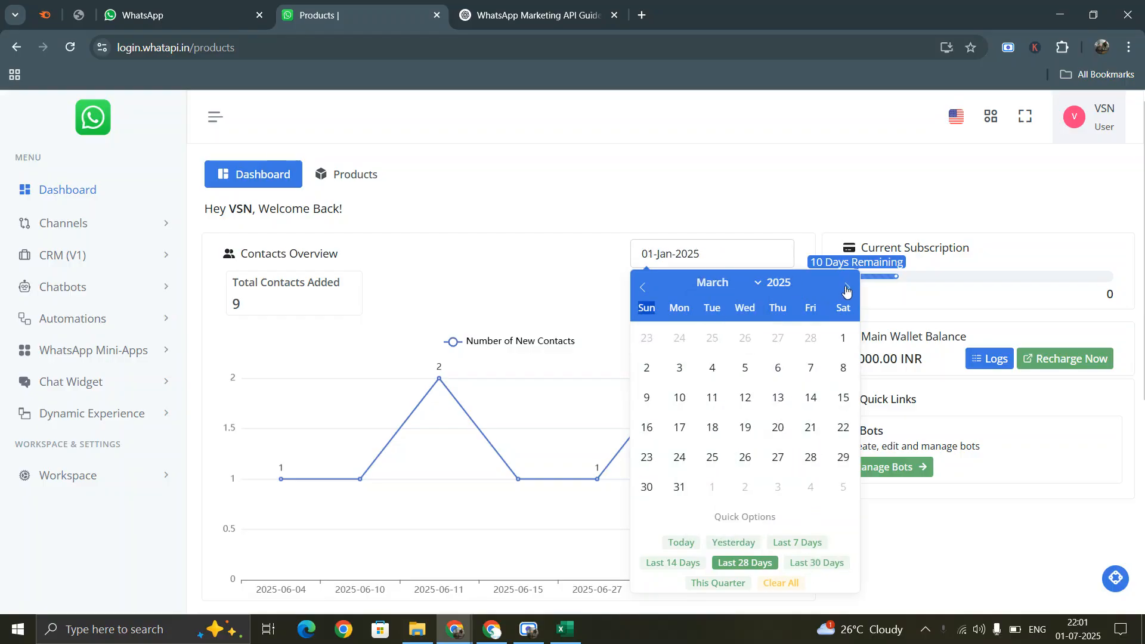
{"action": "left_click", "coordinate": [848, 288]}
{"action": "left_click", "coordinate": [848, 288]}
{"action": "left_click", "coordinate": [848, 287]}
{"action": "left_click", "coordinate": [679, 458]}
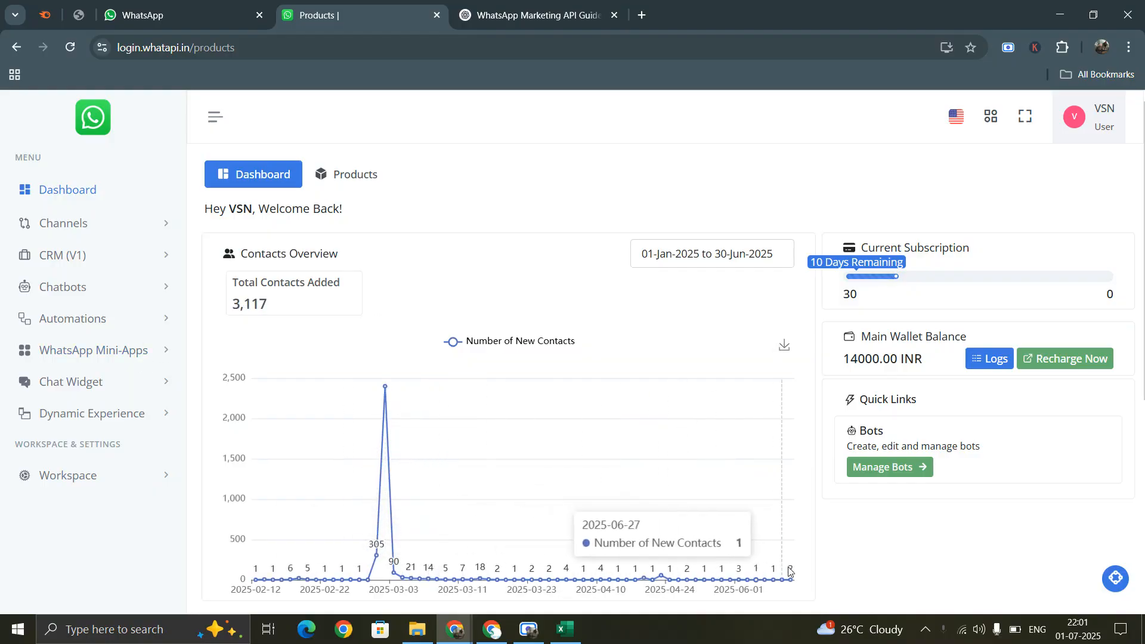
- Scroll to Campaign Overview and highlight its Total Campaigns and Total Receivers (235) counts
{"action": "scroll", "coordinate": [518, 350], "scroll_direction": "down", "scroll_amount": 6}
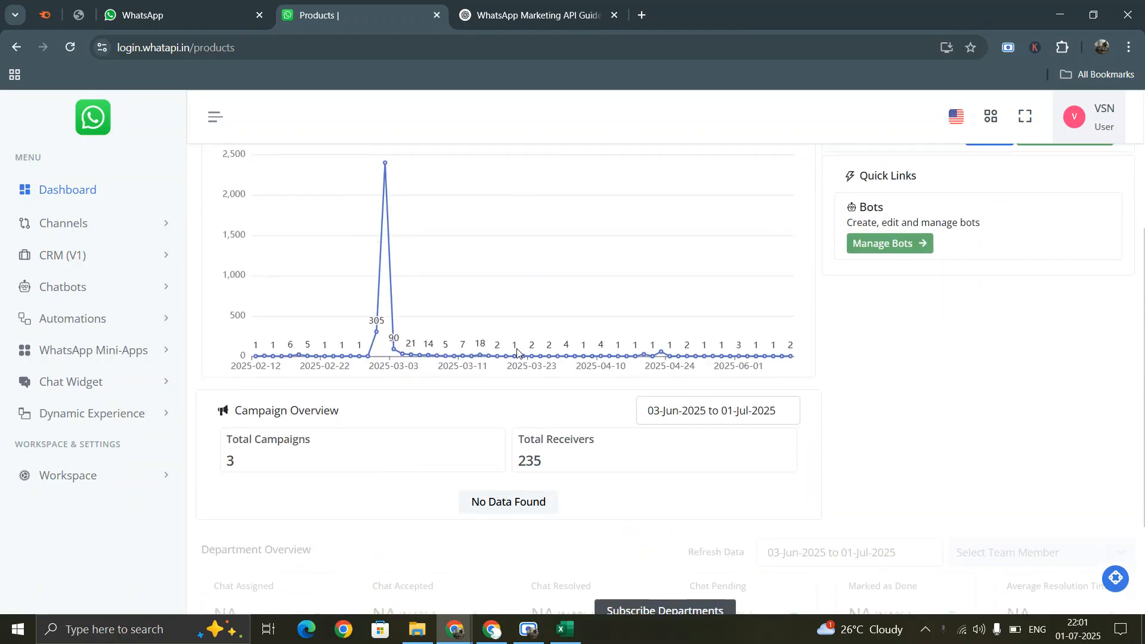
{"action": "left_click_drag", "start_coordinate": [229, 327], "coordinate": [258, 332]}
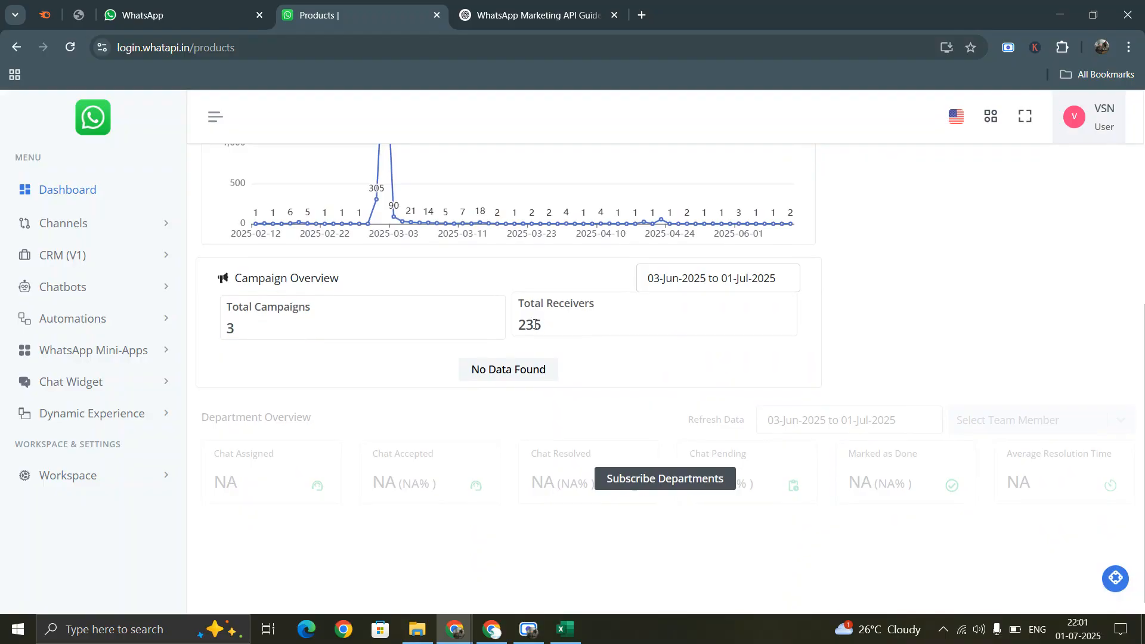
{"action": "double_click", "coordinate": [535, 324]}
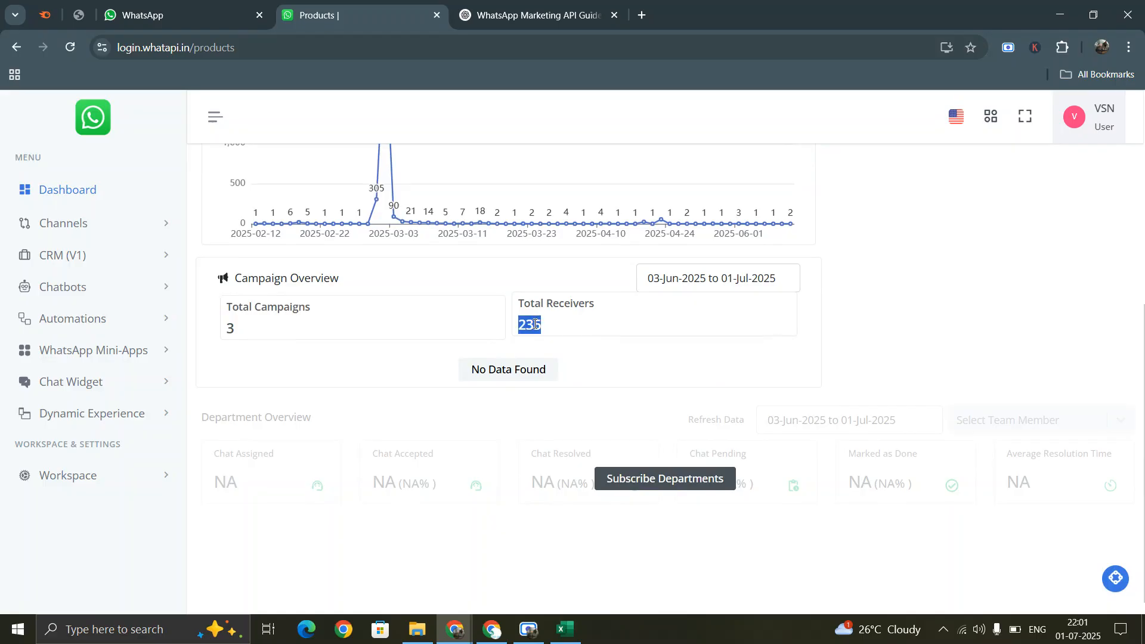
- Start the Campaign Overview date range on 1 January 2025
{"action": "left_click", "coordinate": [679, 285]}
{"action": "left_click", "coordinate": [649, 312]}
{"action": "left_click", "coordinate": [649, 311]}
{"action": "left_click", "coordinate": [649, 312]}
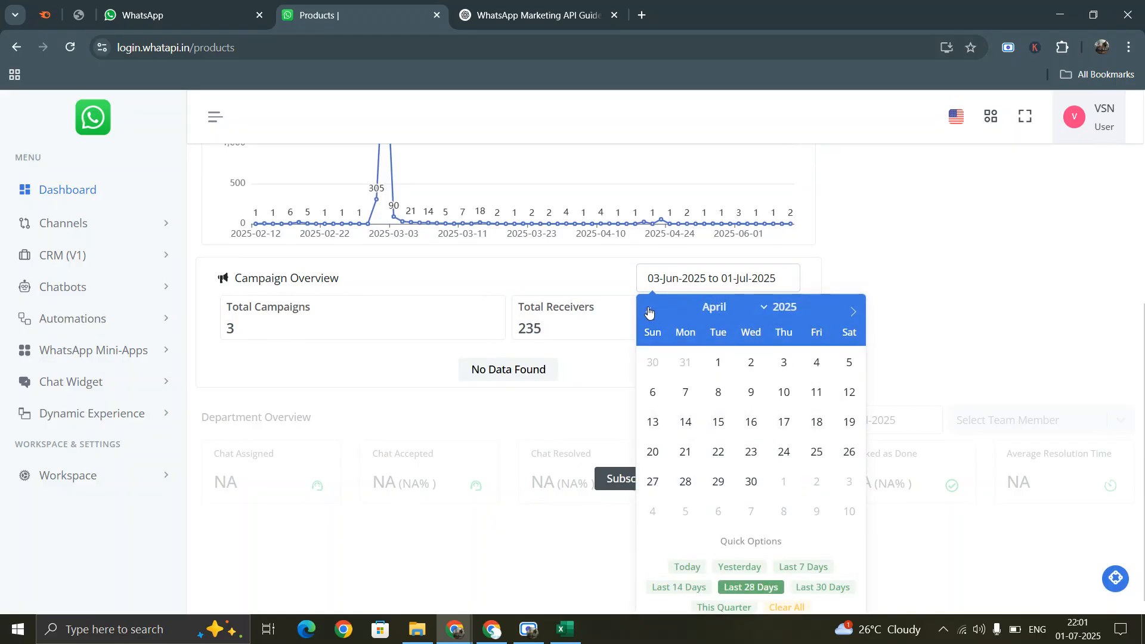
{"action": "left_click", "coordinate": [649, 311]}
{"action": "left_click", "coordinate": [649, 311]}
{"action": "left_click", "coordinate": [649, 311]}
{"action": "left_click", "coordinate": [649, 311]}
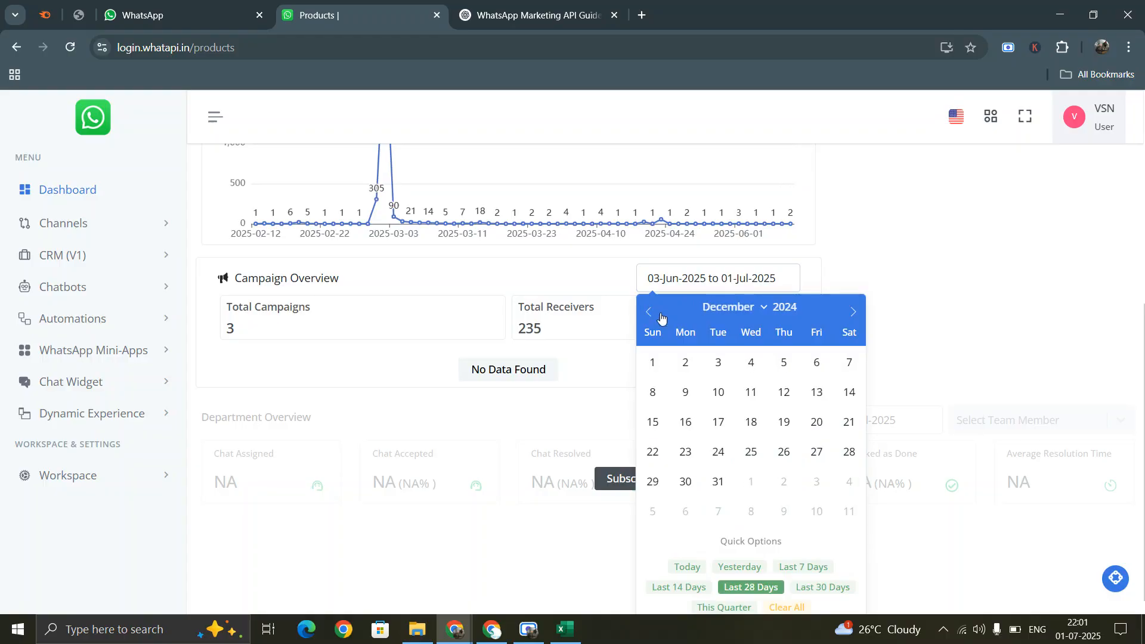
{"action": "left_click", "coordinate": [854, 312]}
{"action": "left_click", "coordinate": [750, 362]}
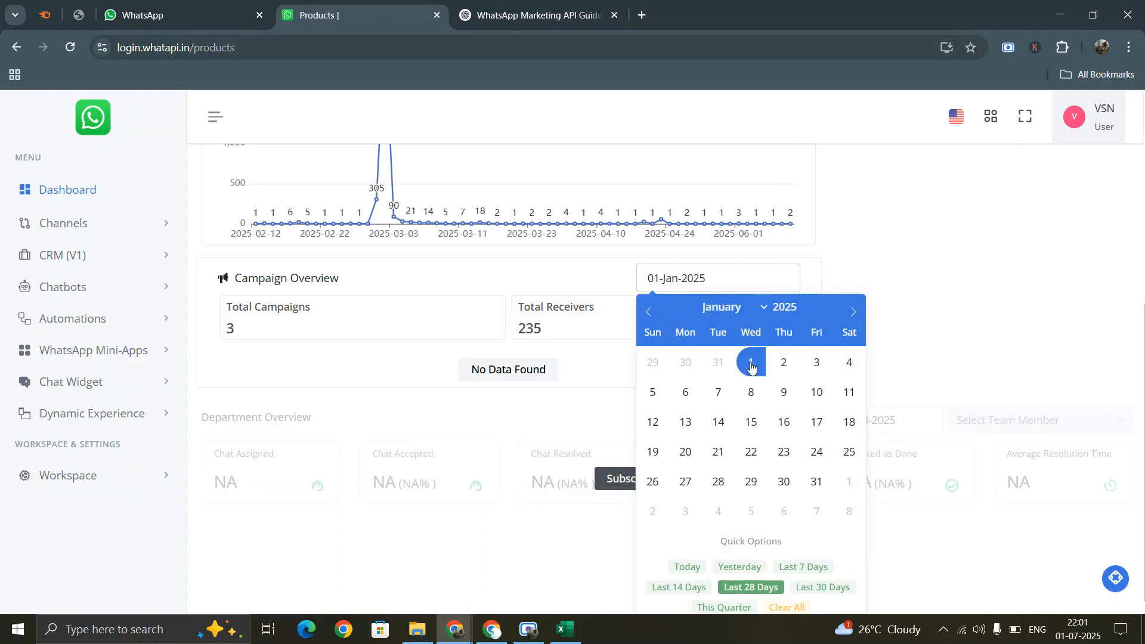
- End the range on 30 June 2025, updating to 46 campaigns and 11,316 receivers
{"action": "left_click", "coordinate": [853, 312]}
{"action": "left_click", "coordinate": [854, 311]}
{"action": "left_click", "coordinate": [853, 311]}
{"action": "left_click", "coordinate": [853, 311]}
{"action": "left_click", "coordinate": [853, 312]}
{"action": "left_click", "coordinate": [854, 312]}
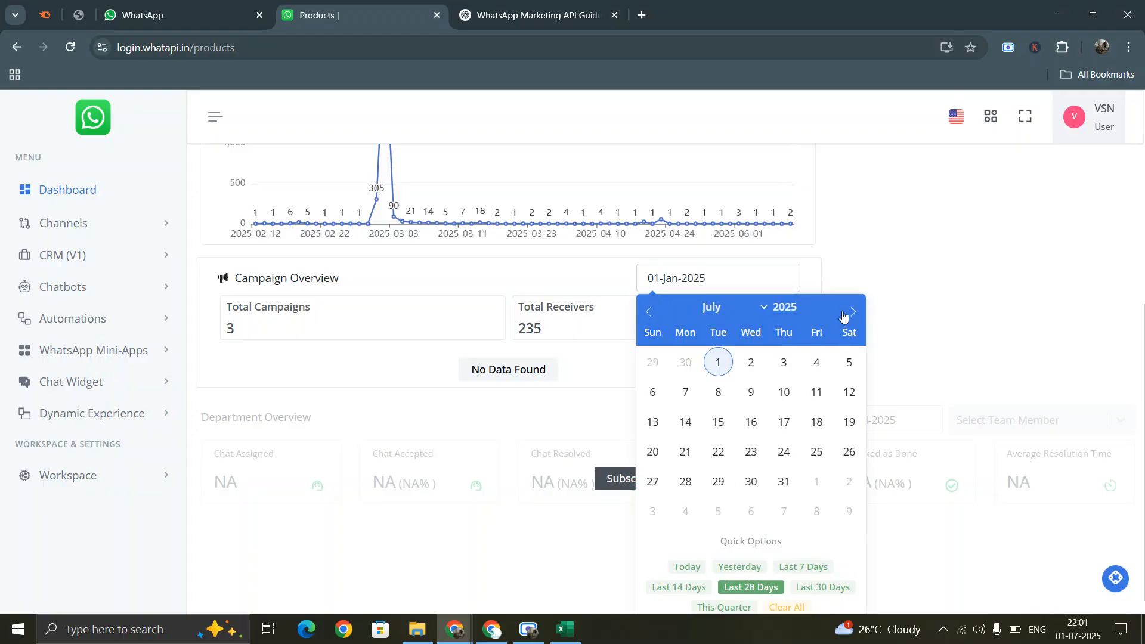
{"action": "left_click", "coordinate": [649, 312]}
{"action": "left_click", "coordinate": [686, 481]}
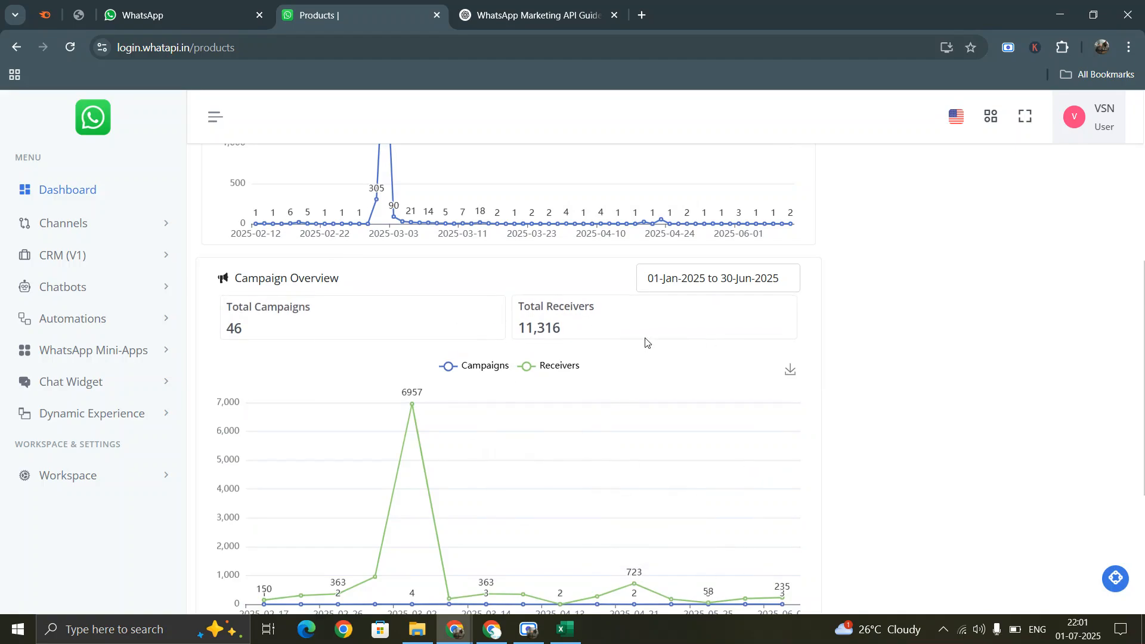
{"action": "scroll", "coordinate": [618, 363], "scroll_direction": "down", "scroll_amount": 4}
{"action": "scroll", "coordinate": [535, 330], "scroll_direction": "up", "scroll_amount": 10}
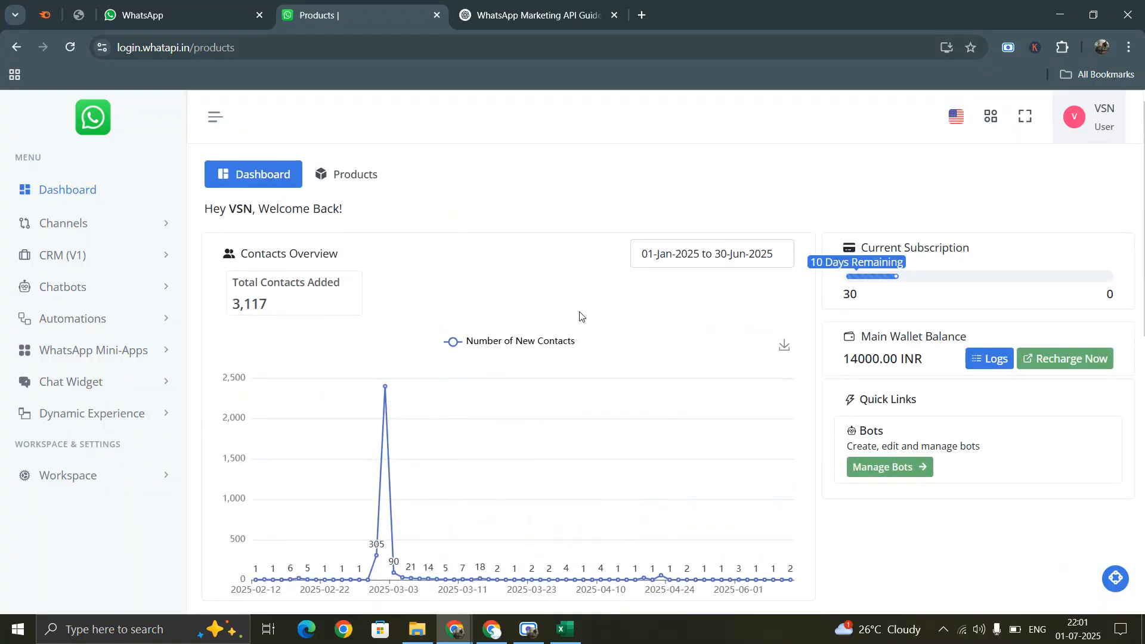
- Open the WhatsApp channels list and load the VSN Groups channel's status details
{"action": "left_click", "coordinate": [71, 223]}
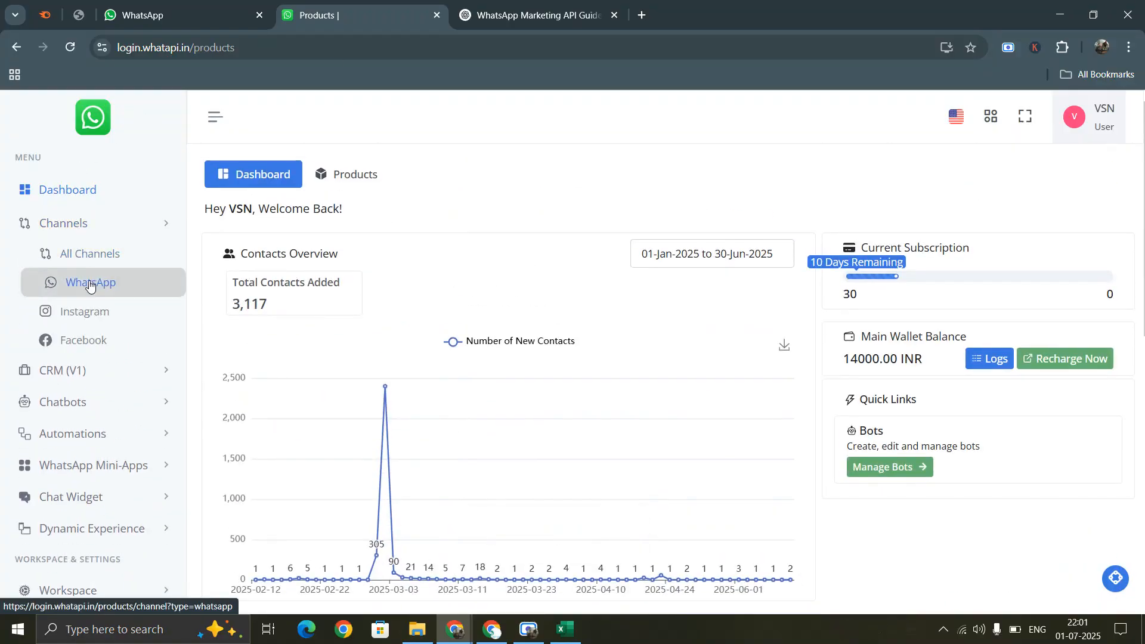
{"action": "left_click", "coordinate": [87, 284]}
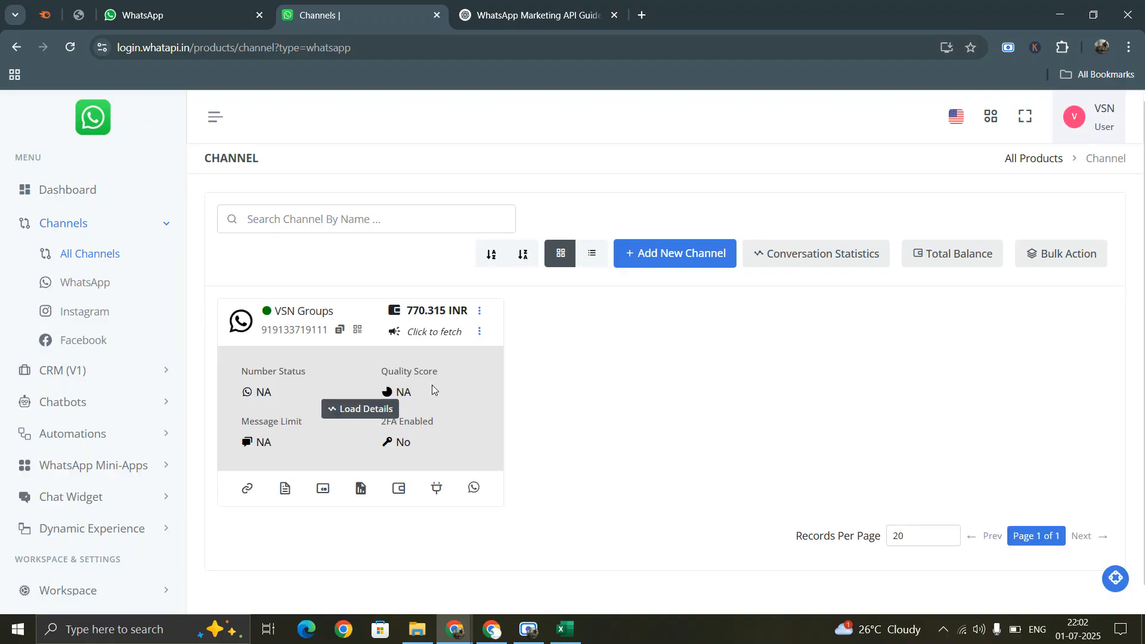
{"action": "left_click", "coordinate": [358, 410]}
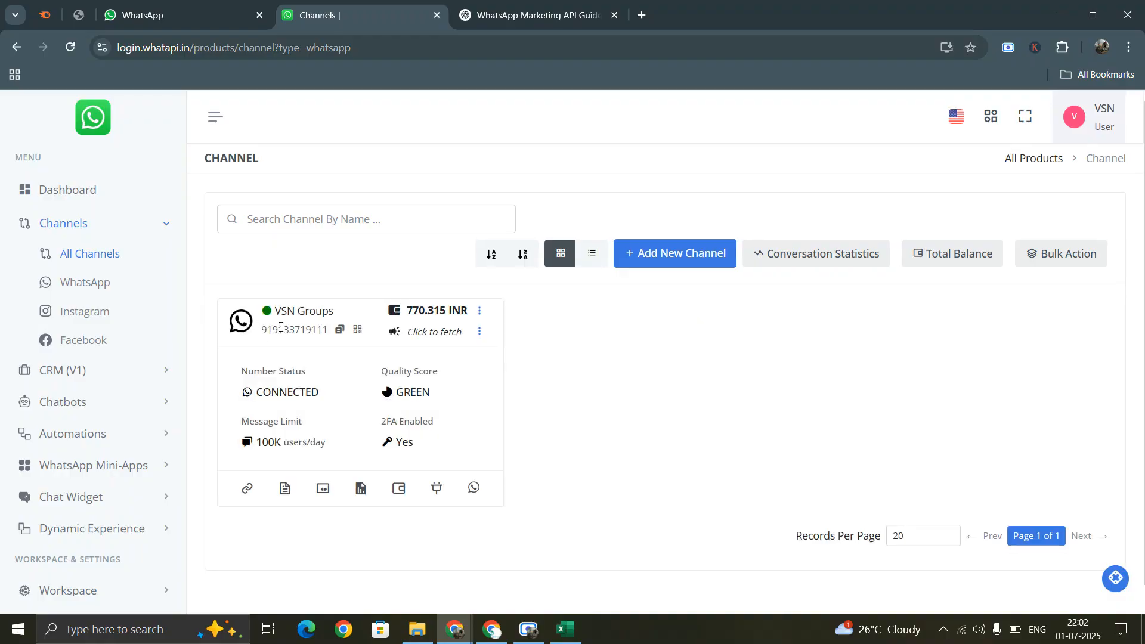
- Highlight the channel name VSN Groups, its phone number and the 770.315 INR wallet balance
{"action": "left_click_drag", "start_coordinate": [275, 317], "coordinate": [340, 322]}
{"action": "left_click", "coordinate": [299, 316]}
{"action": "left_click_drag", "start_coordinate": [266, 332], "coordinate": [325, 331]}
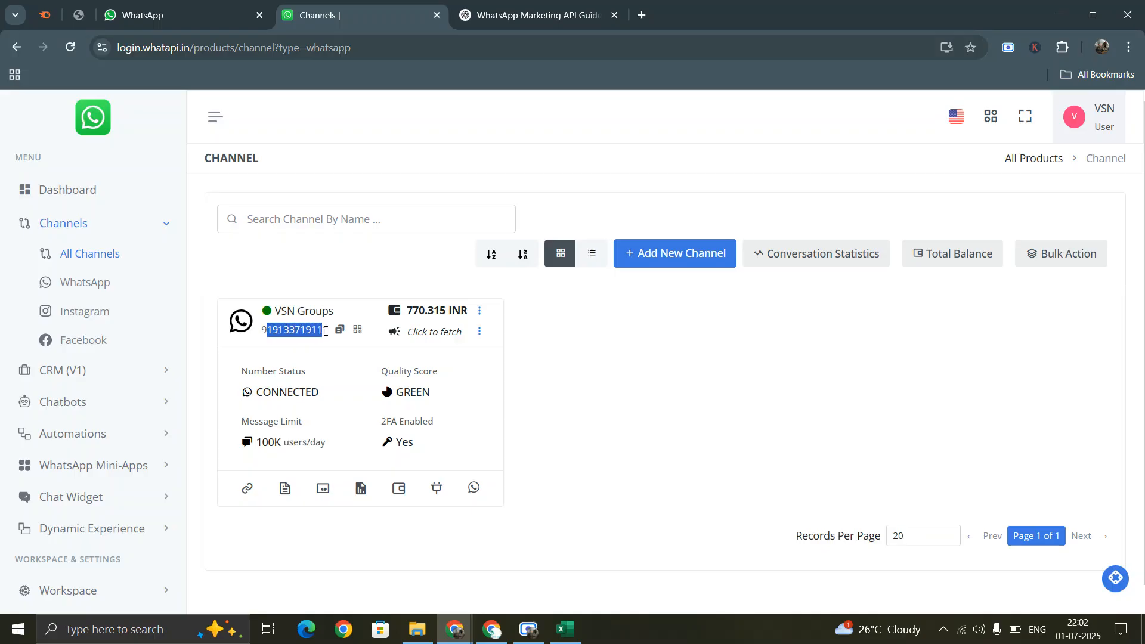
{"action": "left_click", "coordinate": [296, 329]}
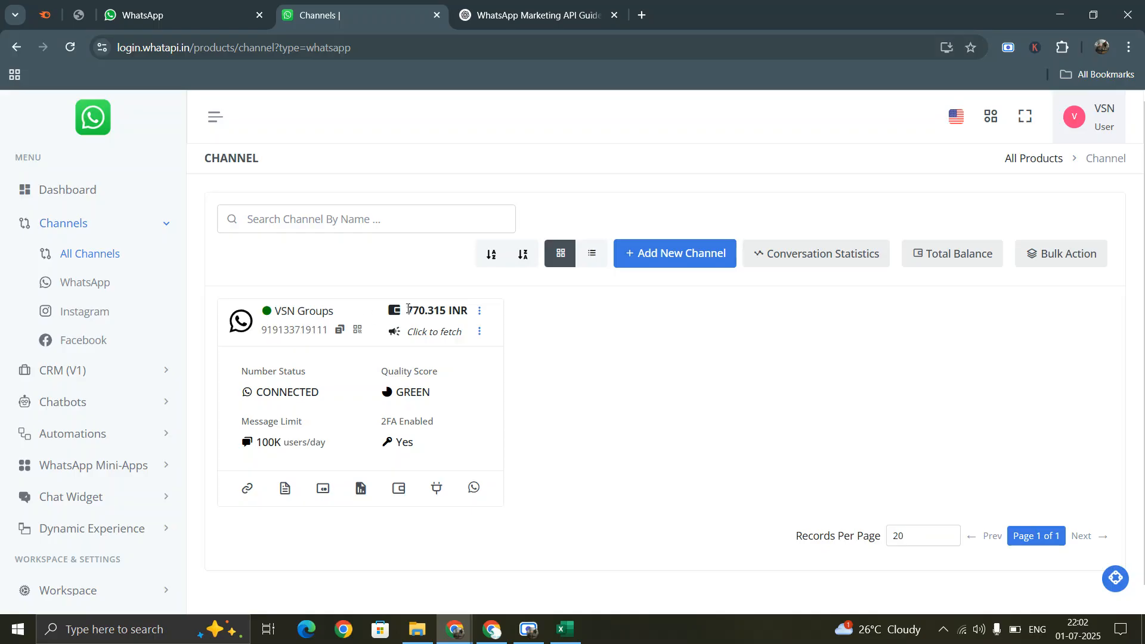
{"action": "left_click_drag", "start_coordinate": [408, 309], "coordinate": [469, 311]}
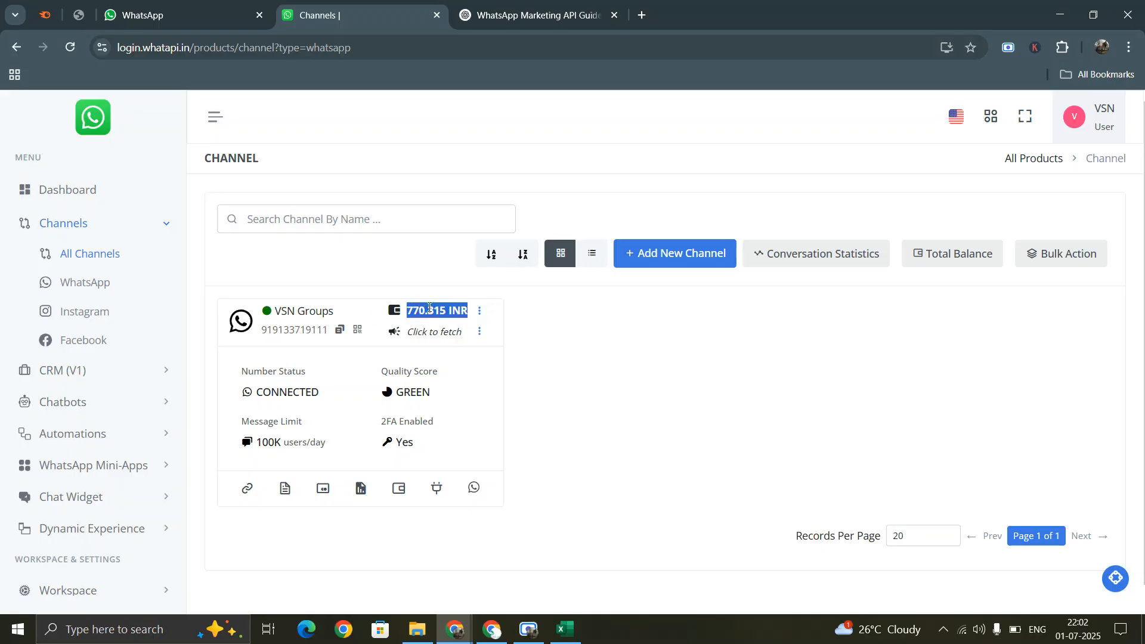
{"action": "left_click", "coordinate": [429, 308]}
- Highlight the CONNECTED status, GREEN quality, 100K limit and 2FA Yes, then open the options menu
{"action": "double_click", "coordinate": [277, 393]}
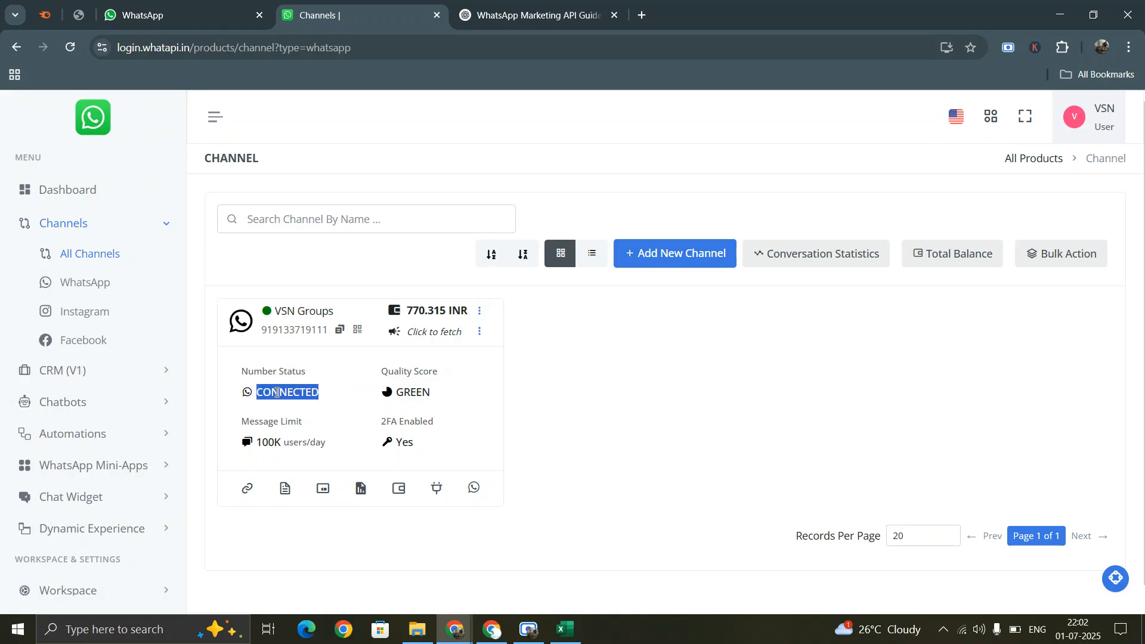
{"action": "double_click", "coordinate": [413, 392]}
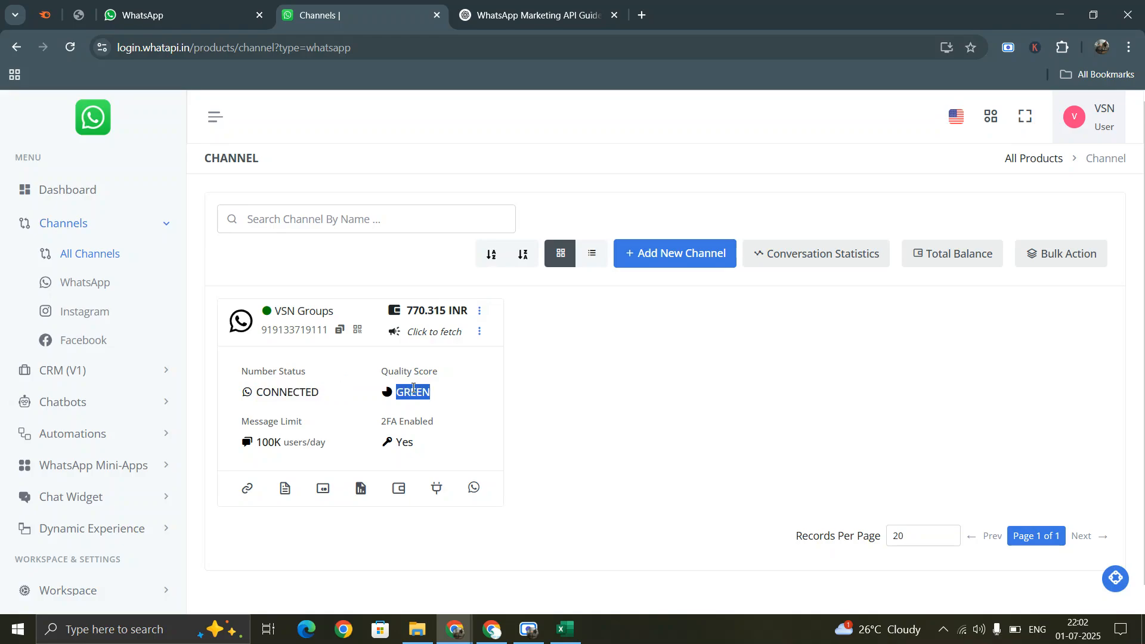
{"action": "double_click", "coordinate": [270, 442]}
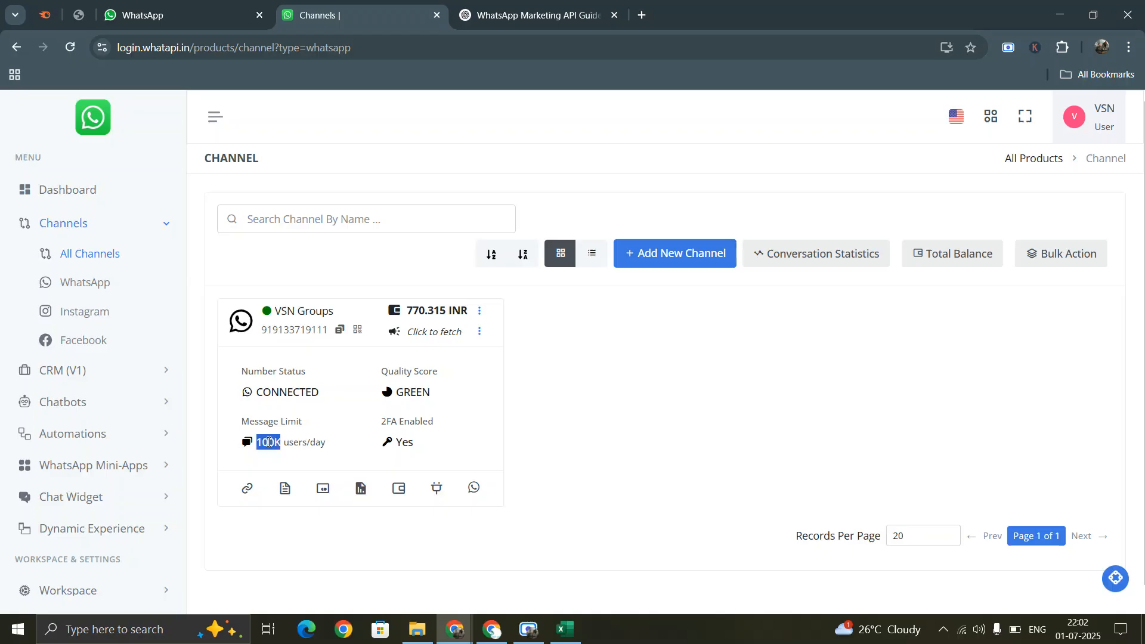
{"action": "left_click", "coordinate": [403, 425]}
{"action": "double_click", "coordinate": [404, 442]}
{"action": "left_click", "coordinate": [410, 442]}
{"action": "left_click", "coordinate": [480, 312]}
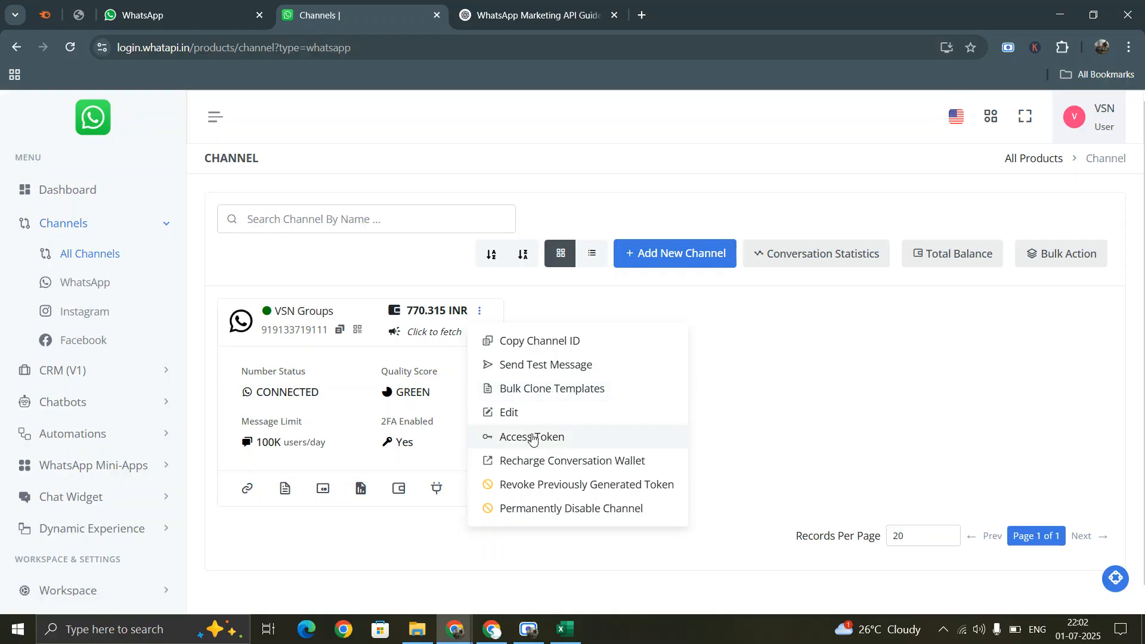
{"action": "left_click", "coordinate": [797, 360]}
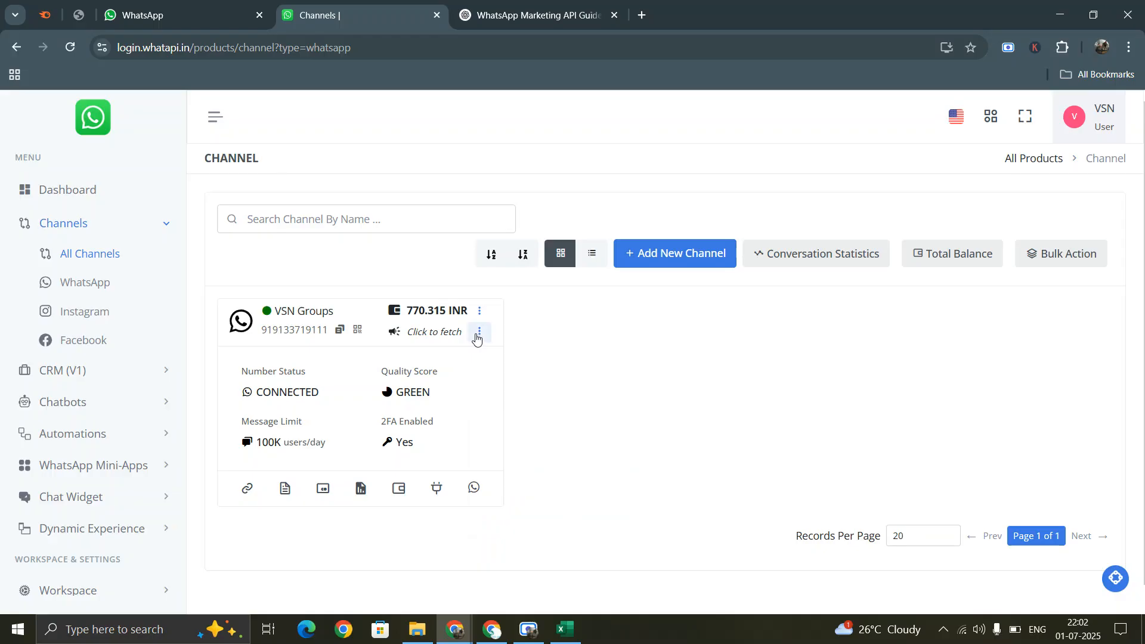
{"action": "left_click", "coordinate": [479, 332]}
{"action": "left_click", "coordinate": [455, 402]}
{"action": "left_click", "coordinate": [473, 488]}
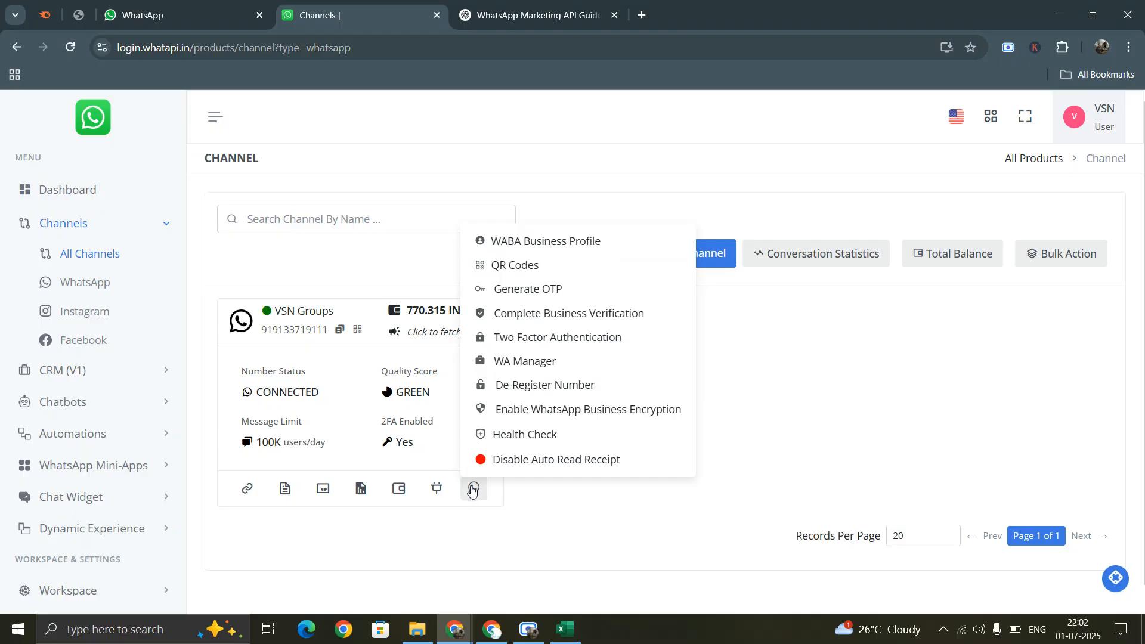
{"action": "left_click", "coordinate": [574, 244]}
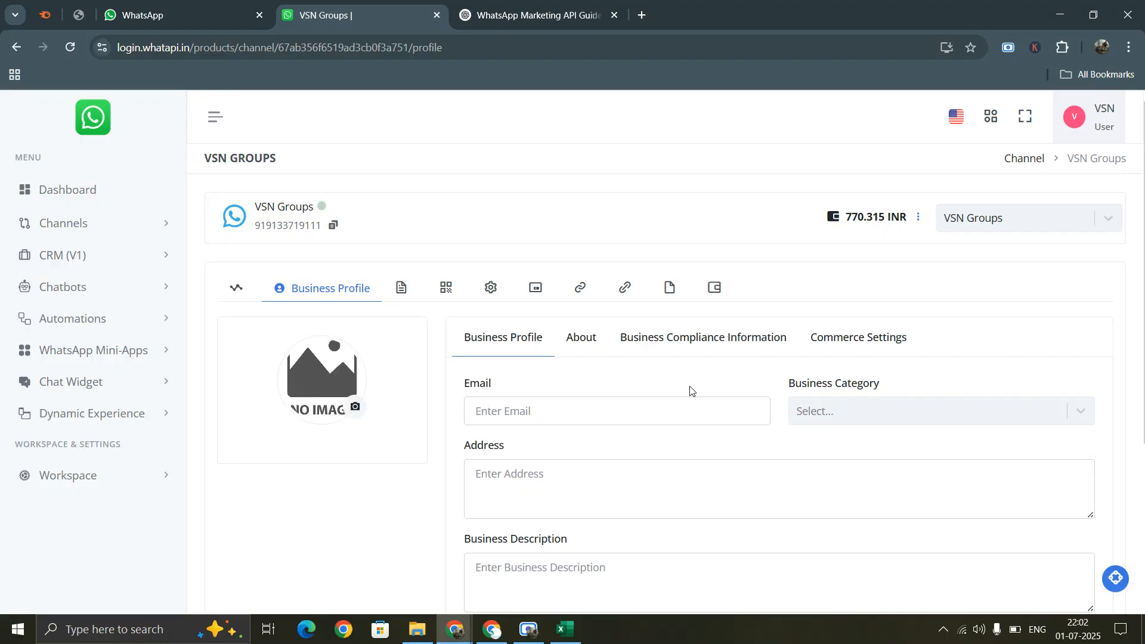
{"action": "scroll", "coordinate": [690, 388], "scroll_direction": "down", "scroll_amount": 1}
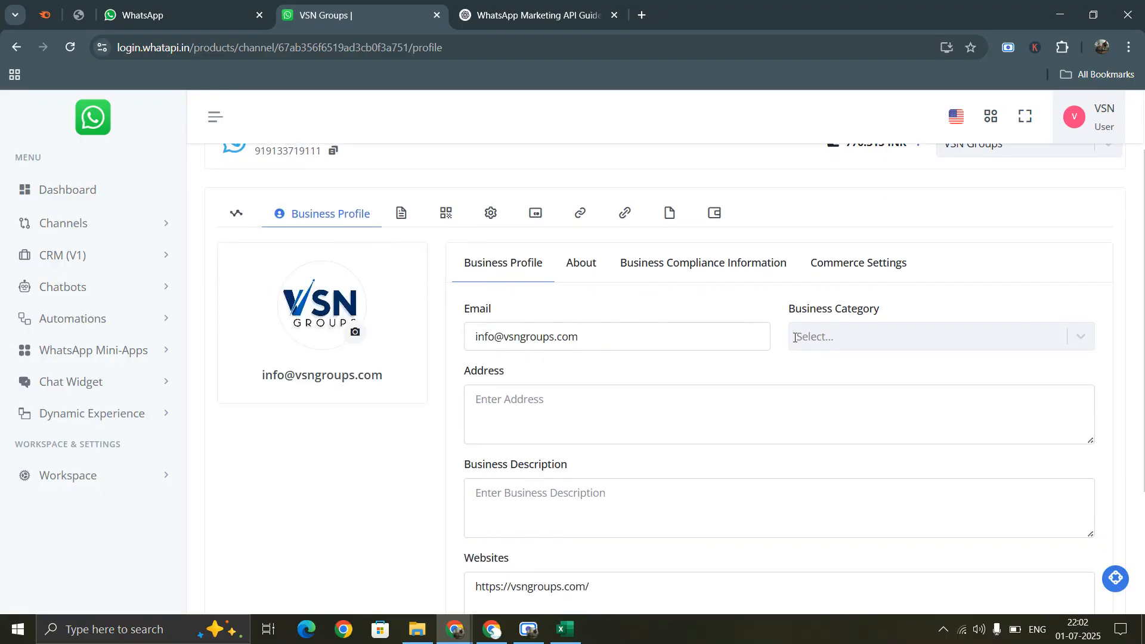
{"action": "left_click", "coordinate": [847, 335]}
{"action": "left_click", "coordinate": [799, 335]}
{"action": "left_click", "coordinate": [618, 396]}
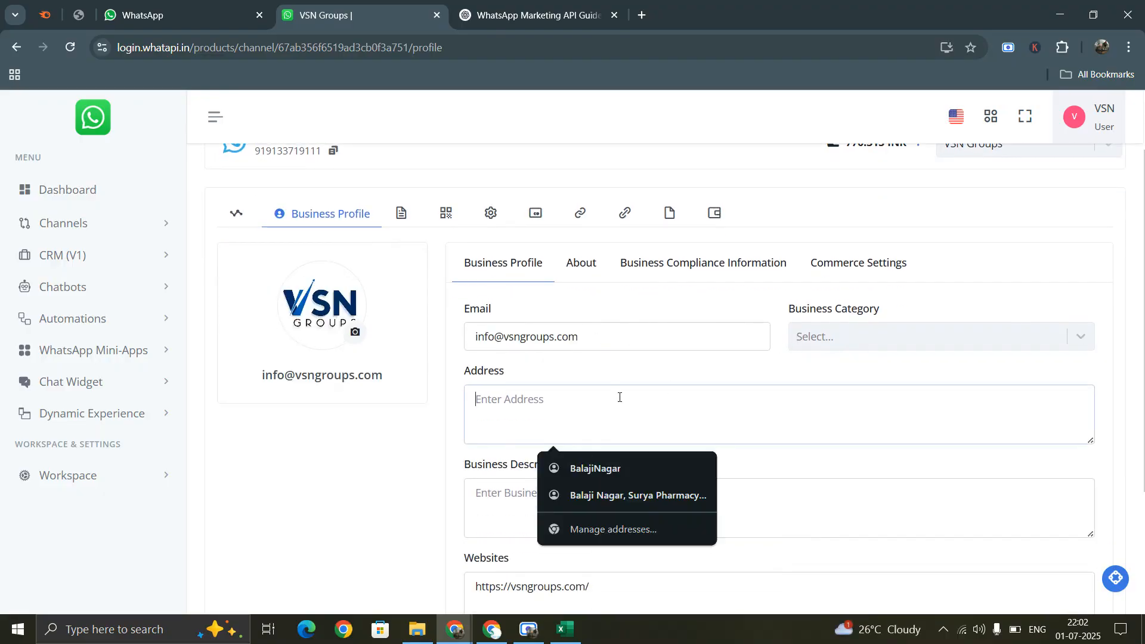
{"action": "scroll", "coordinate": [534, 424], "scroll_direction": "down", "scroll_amount": 2}
{"action": "left_click", "coordinate": [530, 376]}
{"action": "scroll", "coordinate": [624, 445], "scroll_direction": "up", "scroll_amount": 3}
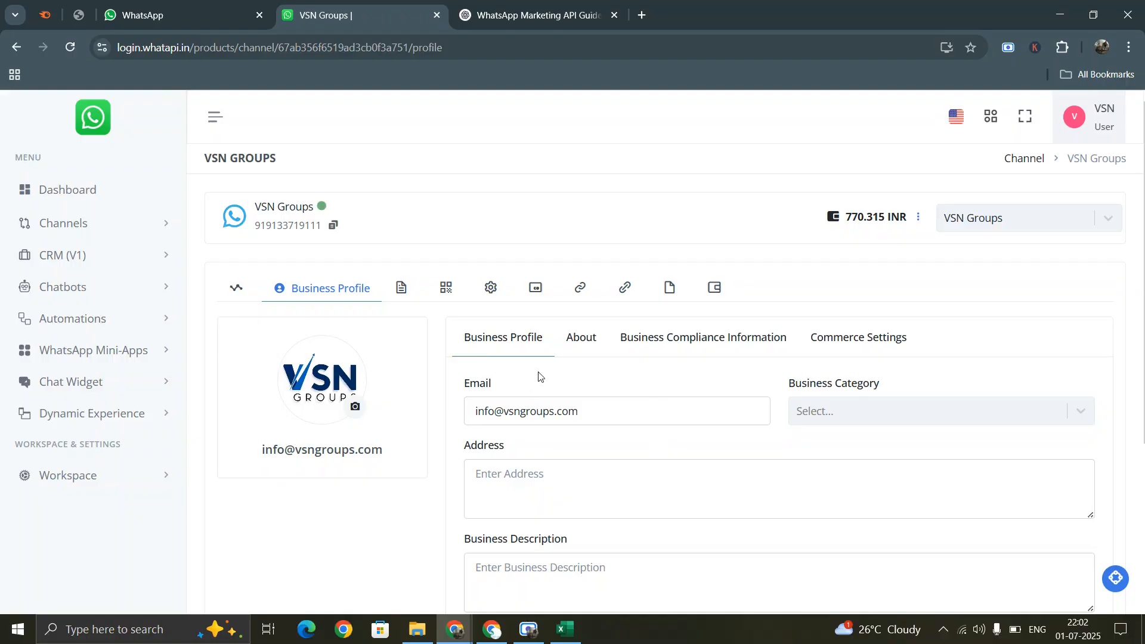
{"action": "left_click", "coordinate": [23, 49]}
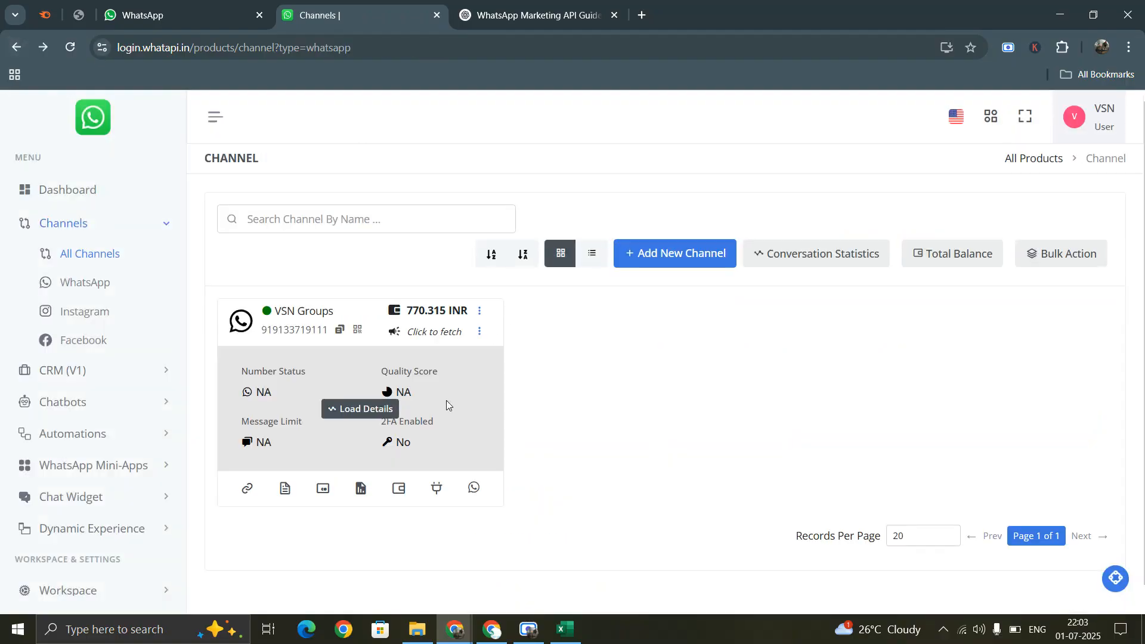
- Go to the VSN Groups Template Messages page listing templates like career vsn 2
{"action": "left_click", "coordinate": [474, 488]}
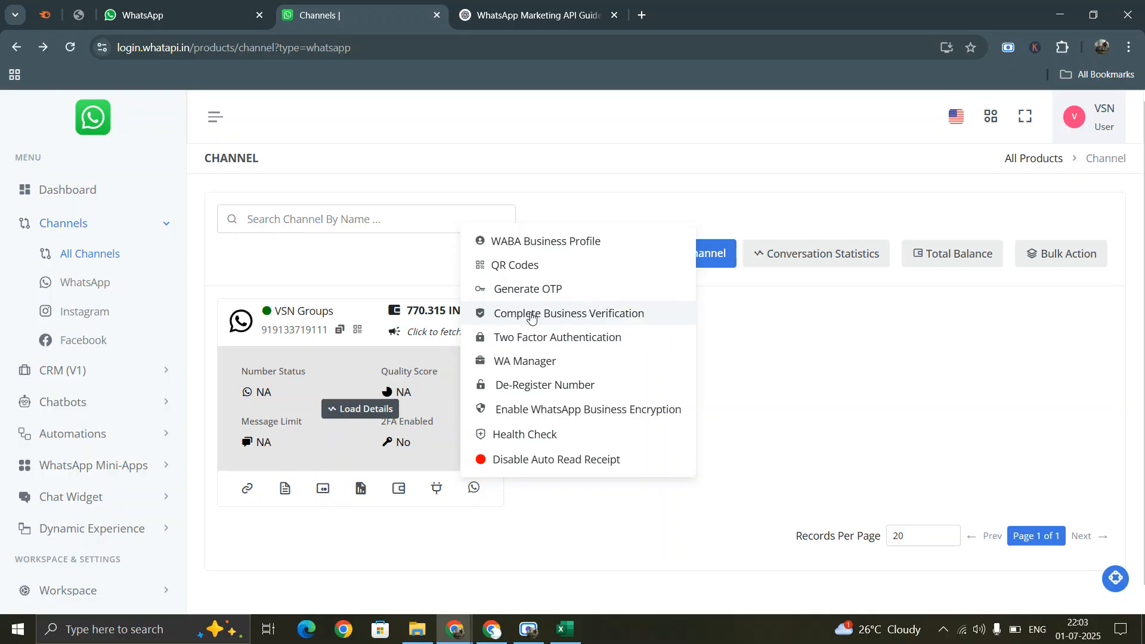
{"action": "left_click", "coordinate": [716, 382]}
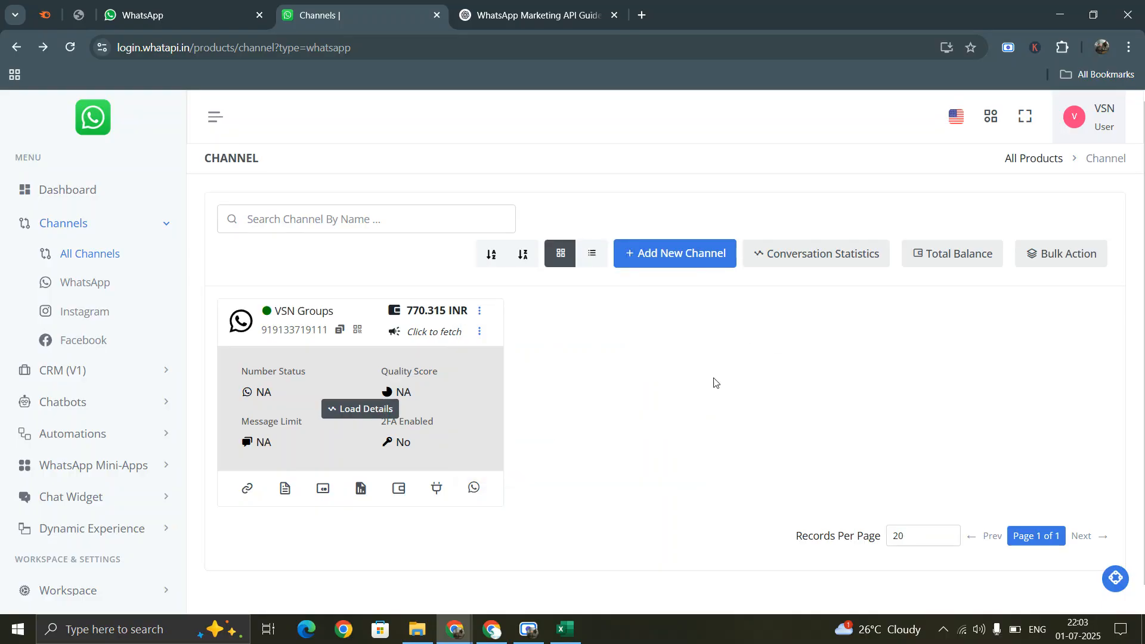
{"action": "left_click", "coordinate": [285, 489]}
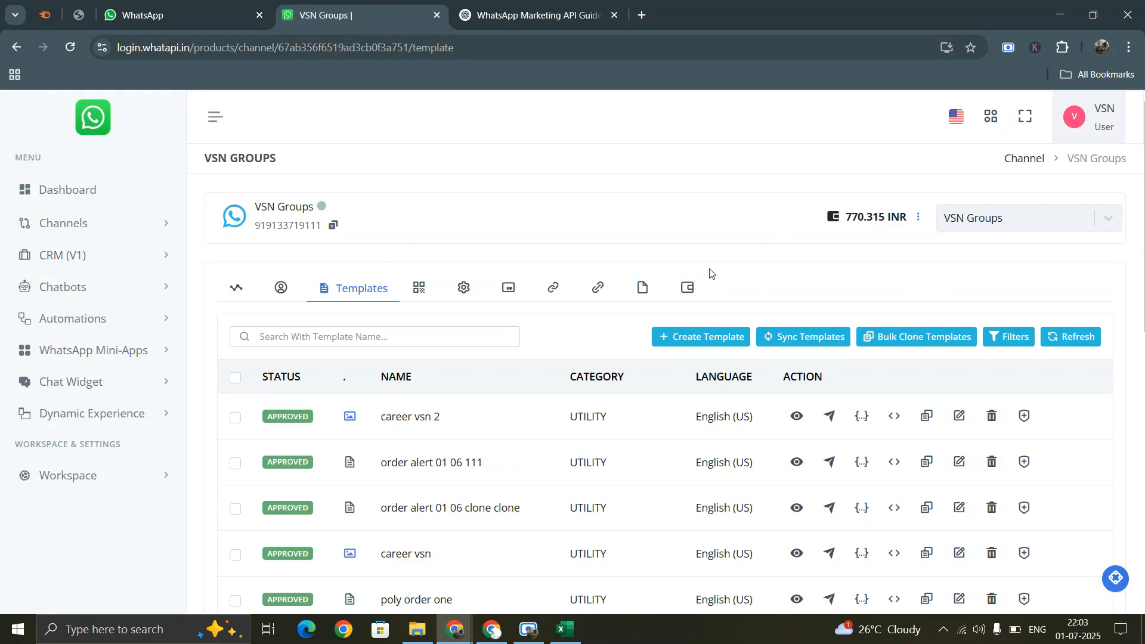
- Review General Details and Messages Analytics, including its date calendar, then open Business Profile
{"action": "left_click", "coordinate": [256, 292]}
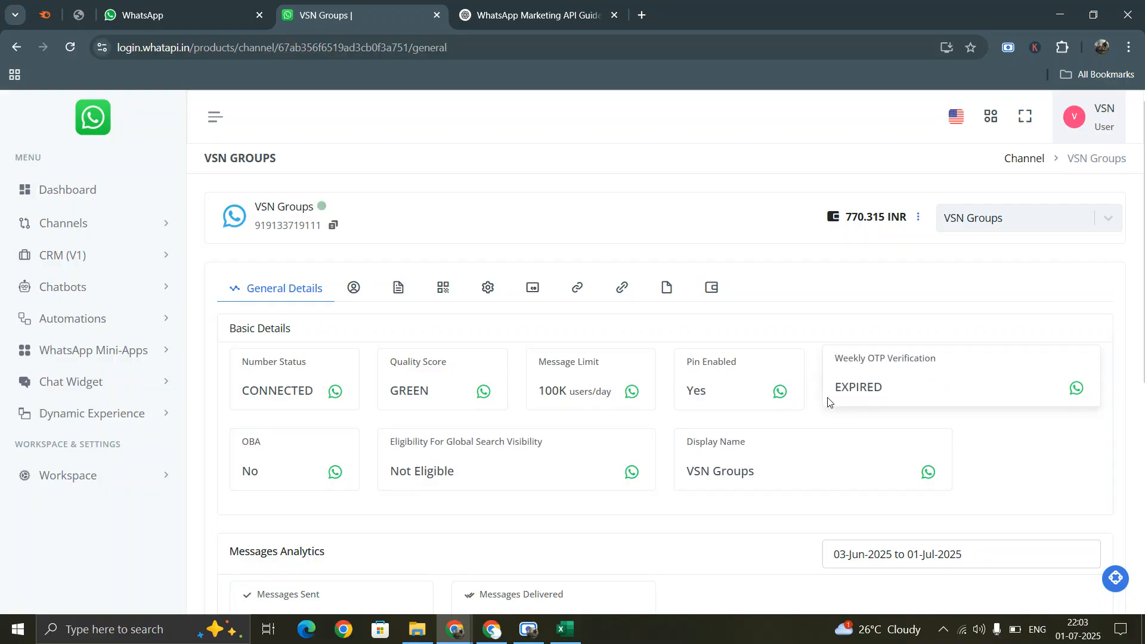
{"action": "scroll", "coordinate": [827, 402], "scroll_direction": "down", "scroll_amount": 4}
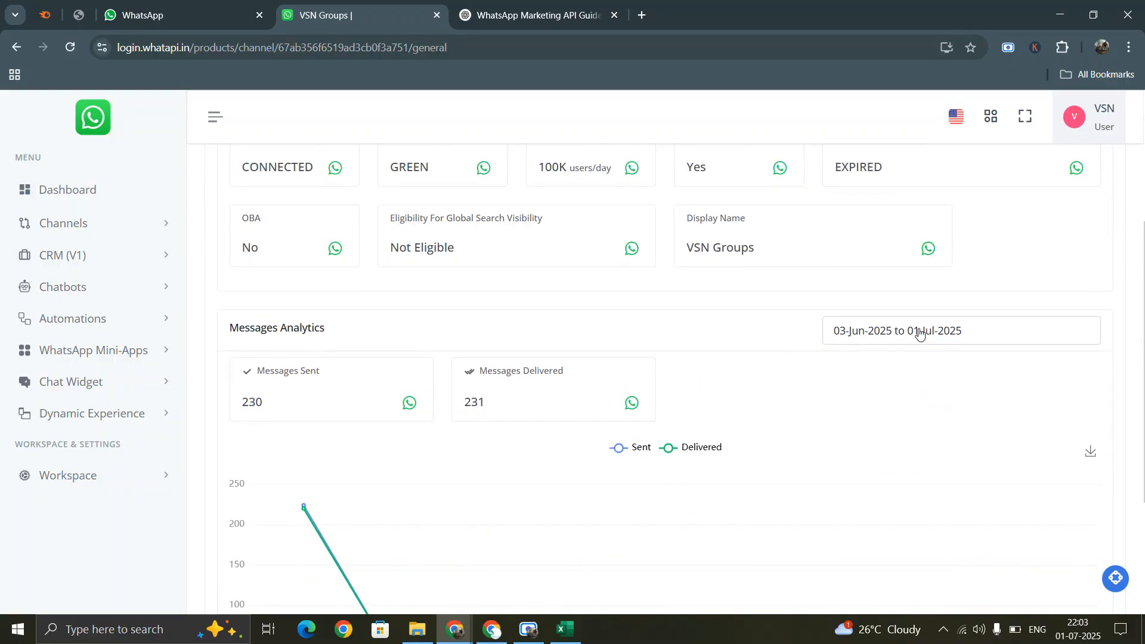
{"action": "left_click", "coordinate": [877, 333]}
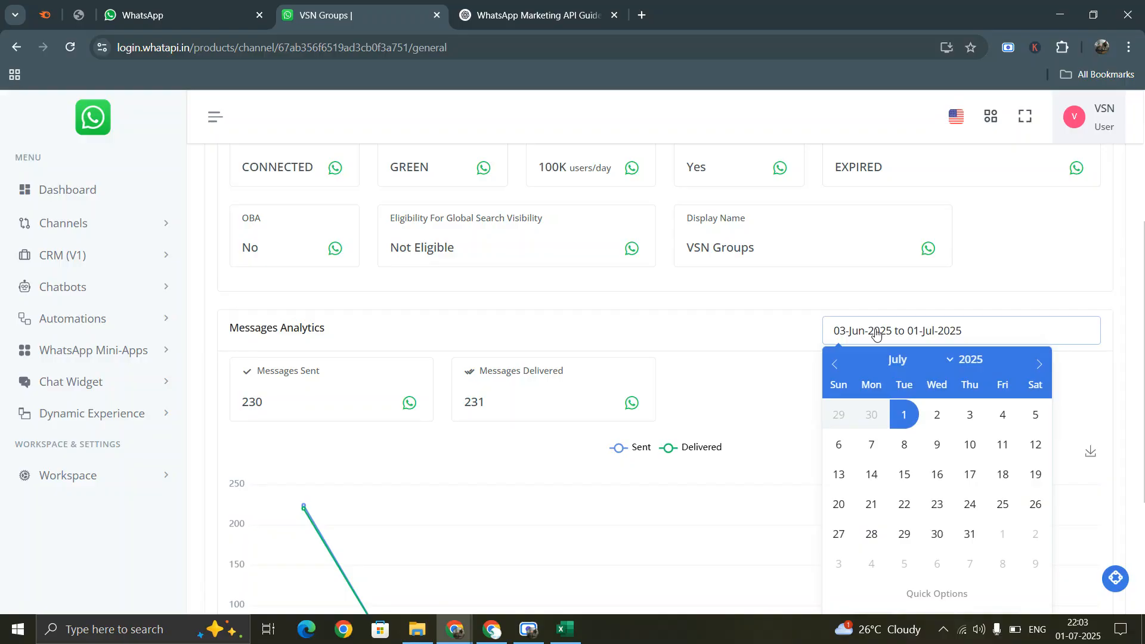
{"action": "left_click", "coordinate": [487, 439]}
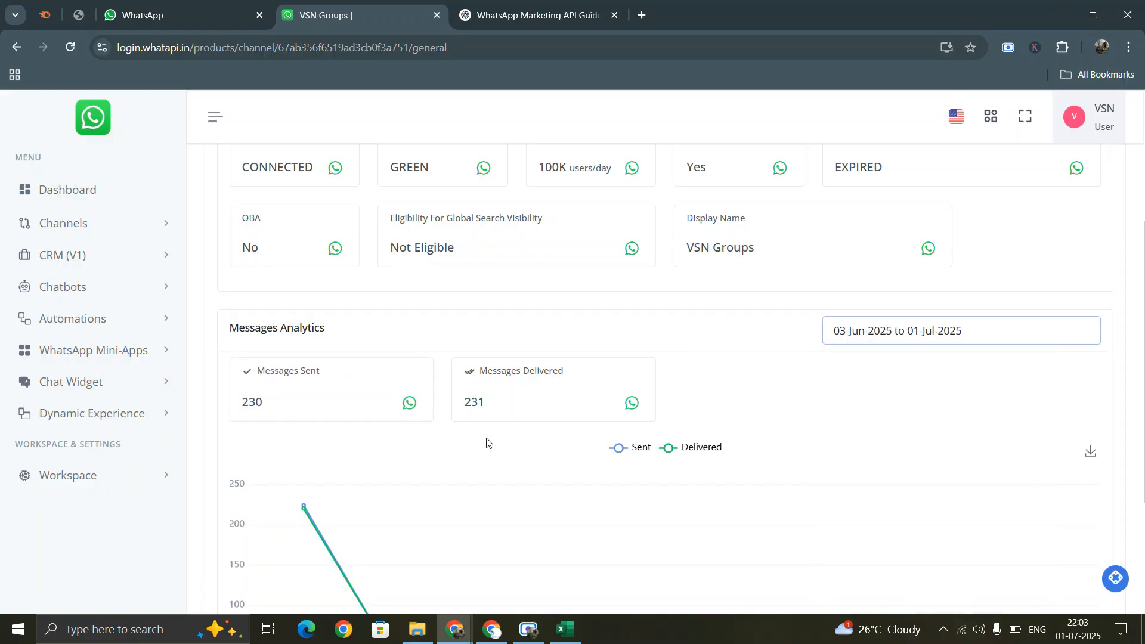
{"action": "scroll", "coordinate": [517, 398], "scroll_direction": "down", "scroll_amount": 3}
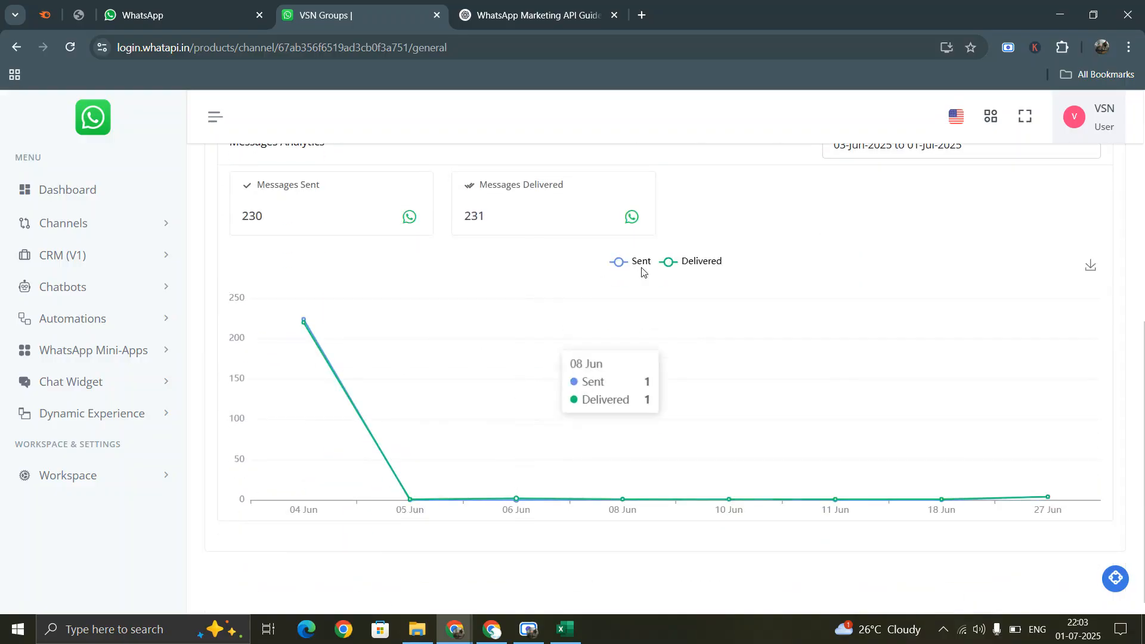
{"action": "scroll", "coordinate": [611, 401], "scroll_direction": "up", "scroll_amount": 7}
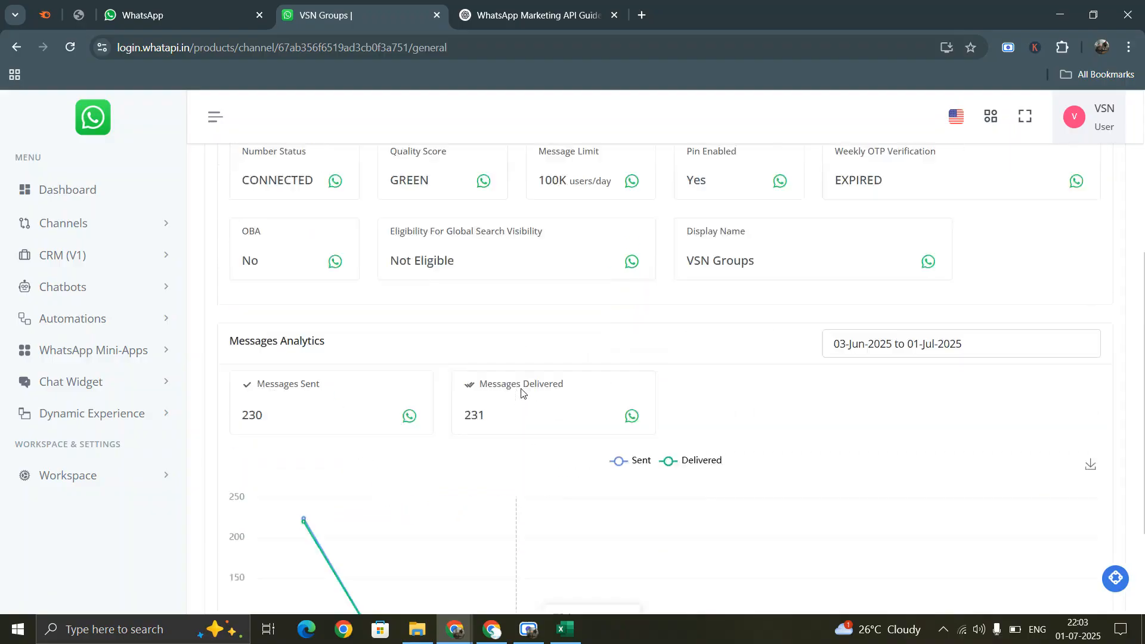
{"action": "left_click", "coordinate": [355, 296]}
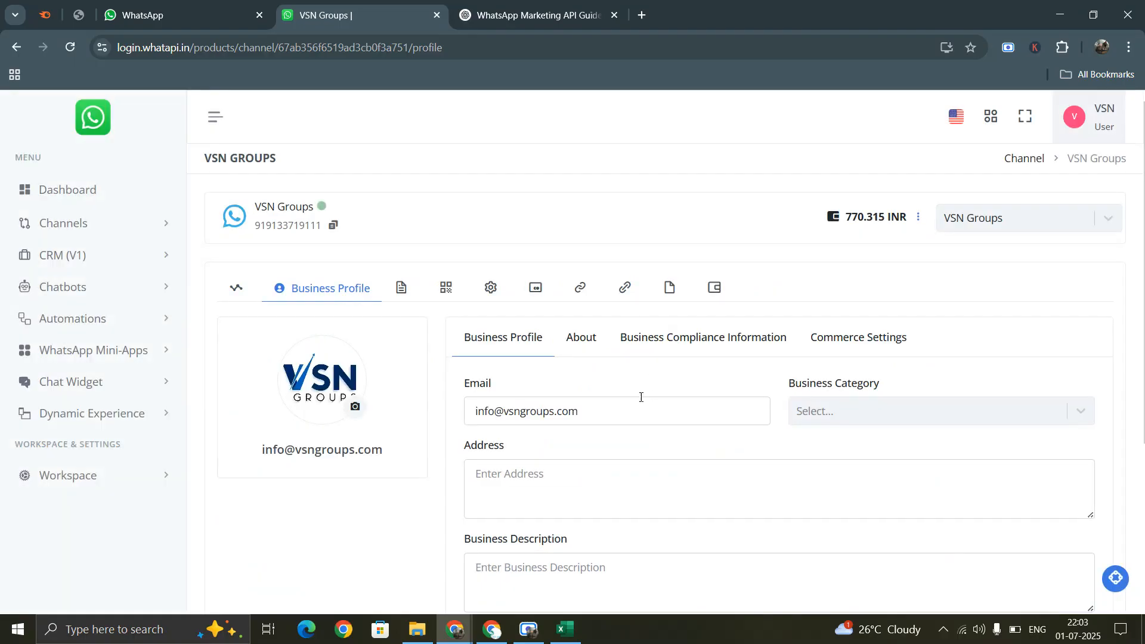
- Set the business category to Automotive
{"action": "left_click", "coordinate": [799, 411]}
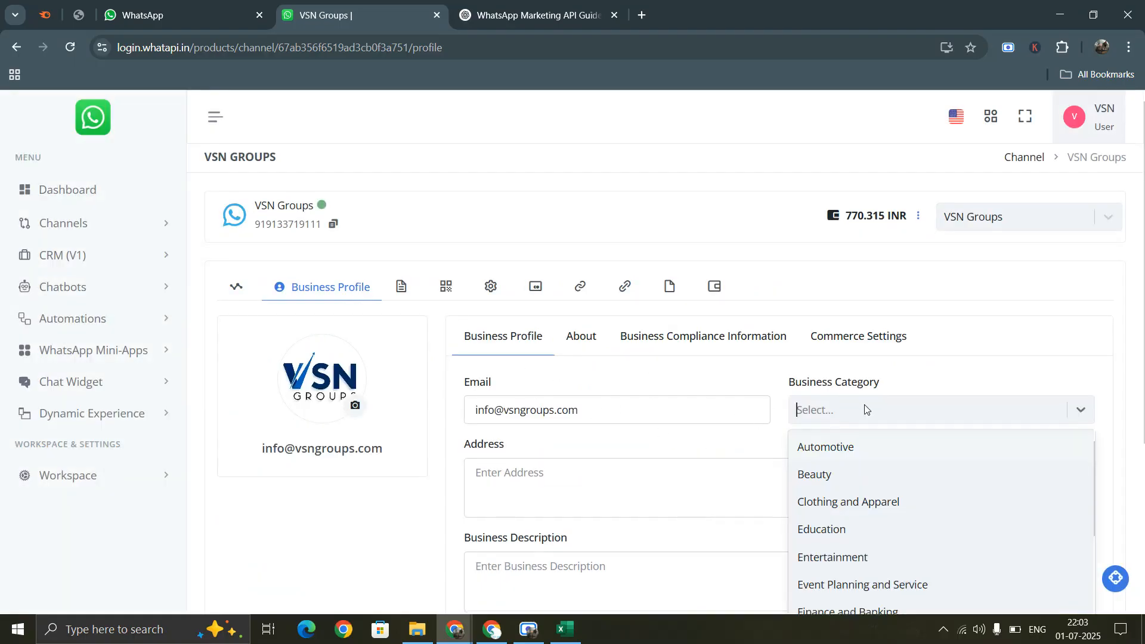
{"action": "left_click", "coordinate": [799, 447]}
{"action": "scroll", "coordinate": [800, 396], "scroll_direction": "down", "scroll_amount": 1}
{"action": "scroll", "coordinate": [611, 427], "scroll_direction": "down", "scroll_amount": 2}
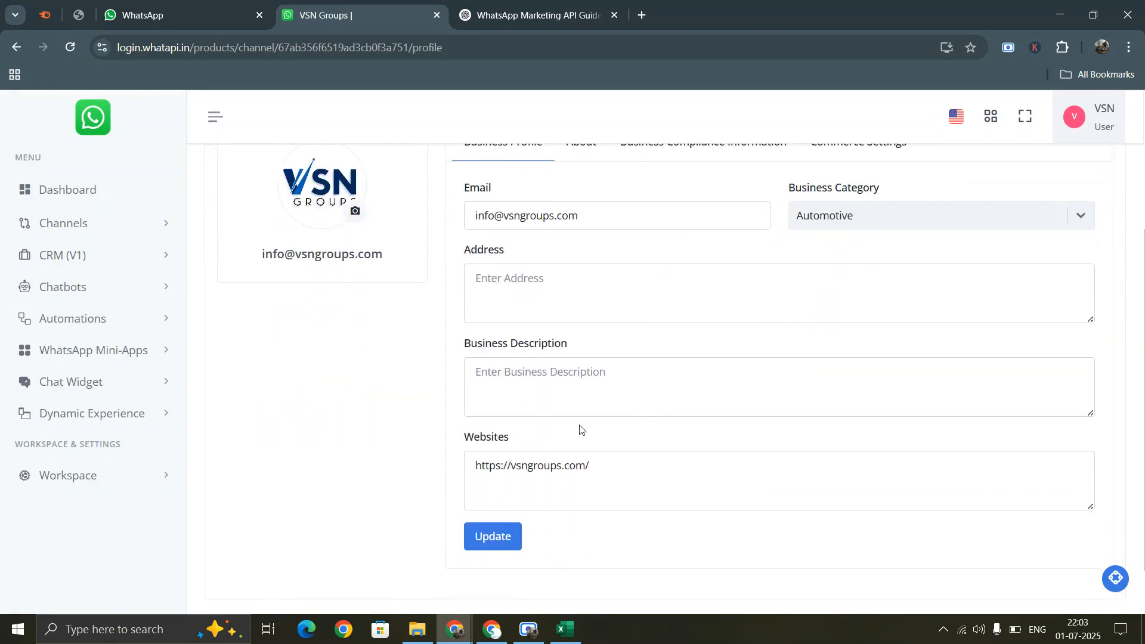
{"action": "scroll", "coordinate": [579, 429], "scroll_direction": "up", "scroll_amount": 3}
- View the About, Business Compliance Information and Commerce Settings sub-tabs
{"action": "left_click", "coordinate": [583, 339]}
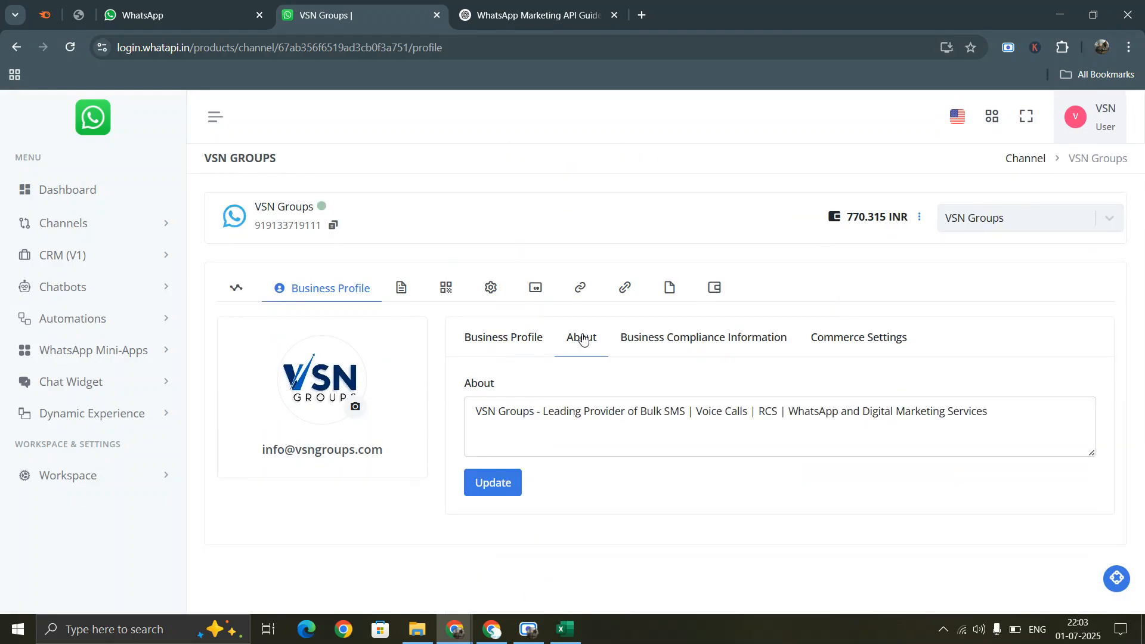
{"action": "left_click", "coordinate": [690, 342]}
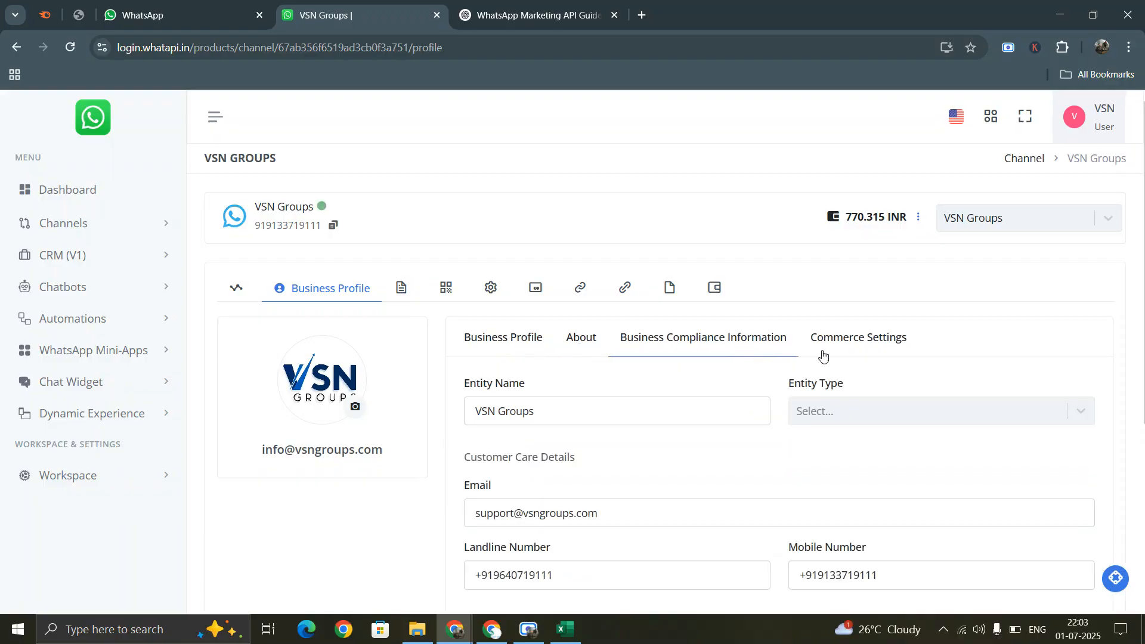
{"action": "left_click", "coordinate": [887, 337]}
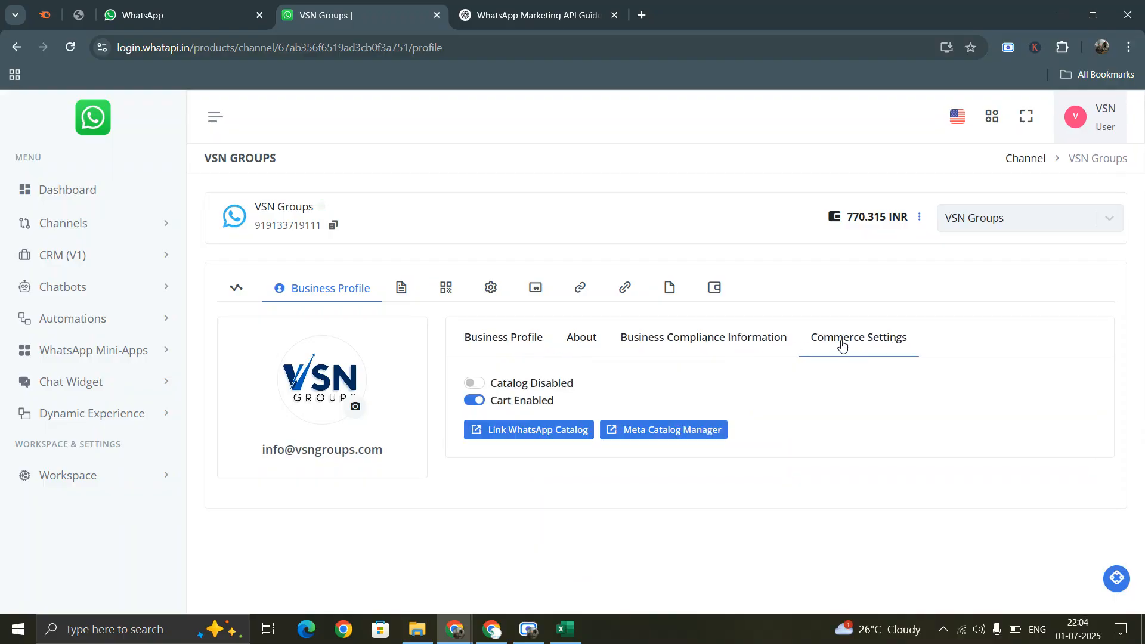
- Return to the Templates tab and scroll through all the approved templates
{"action": "left_click", "coordinate": [407, 291]}
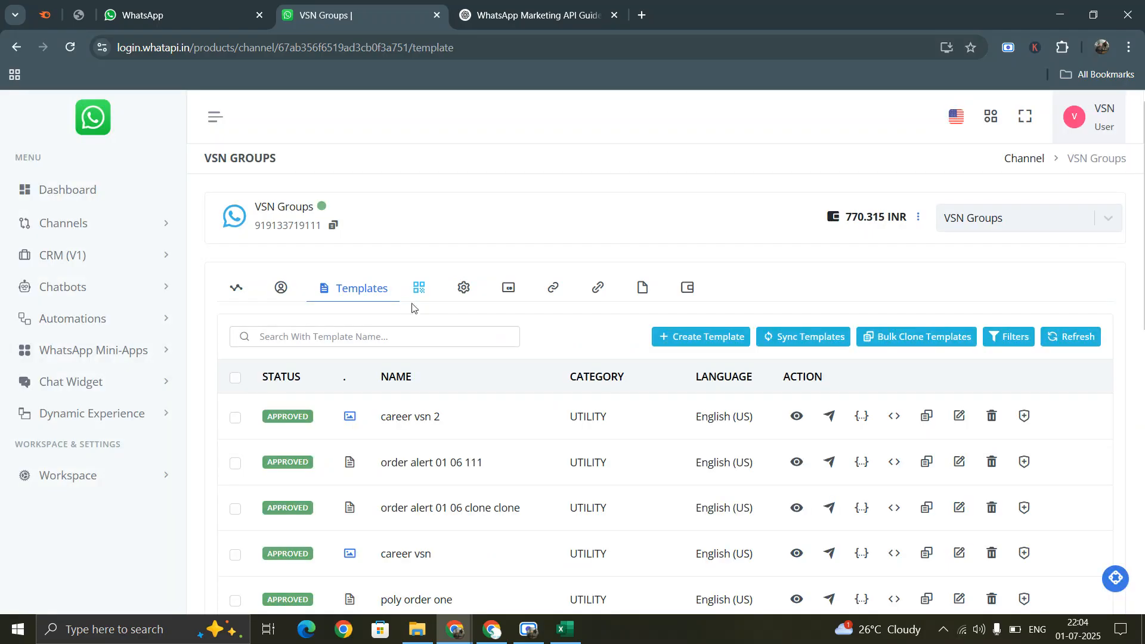
{"action": "scroll", "coordinate": [785, 385], "scroll_direction": "down", "scroll_amount": 9}
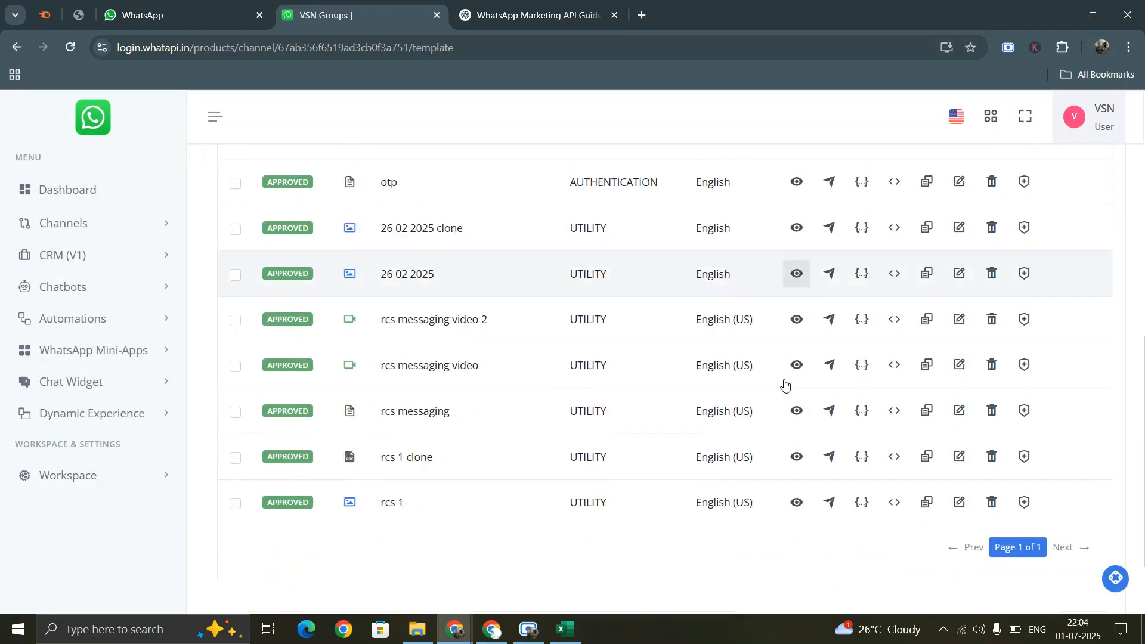
{"action": "scroll", "coordinate": [785, 385], "scroll_direction": "up", "scroll_amount": 10}
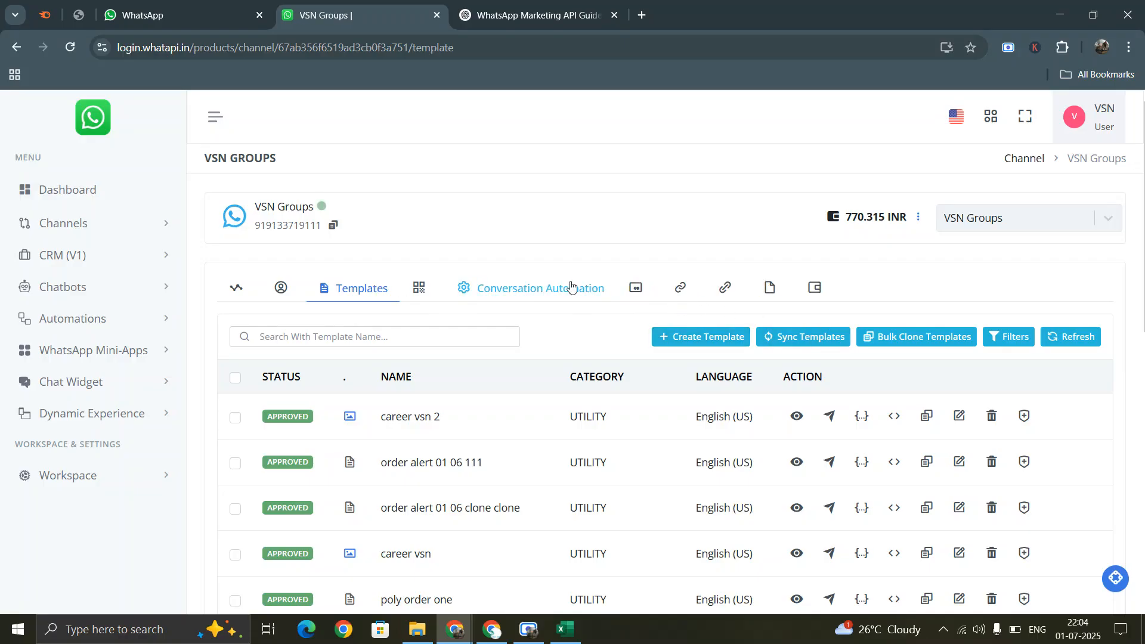
- Create template demo_template in English (US) with Utility category and continue to content
{"action": "left_click", "coordinate": [699, 342]}
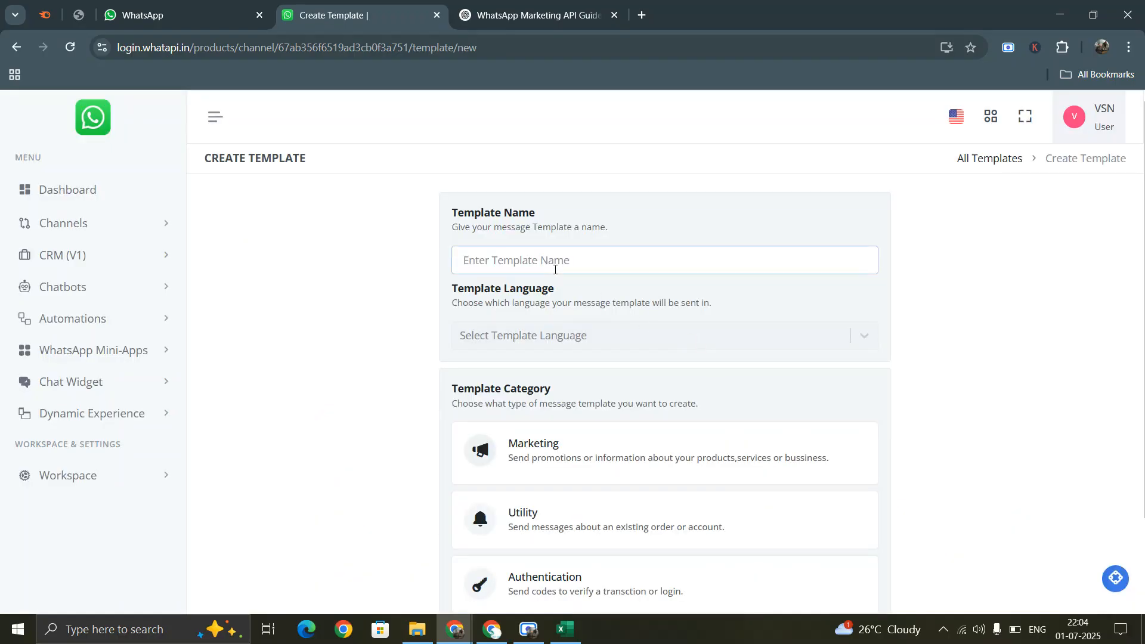
{"action": "type", "text": "demo_template"}
{"action": "left_click", "coordinate": [529, 334]}
{"action": "type", "text": "englis"}
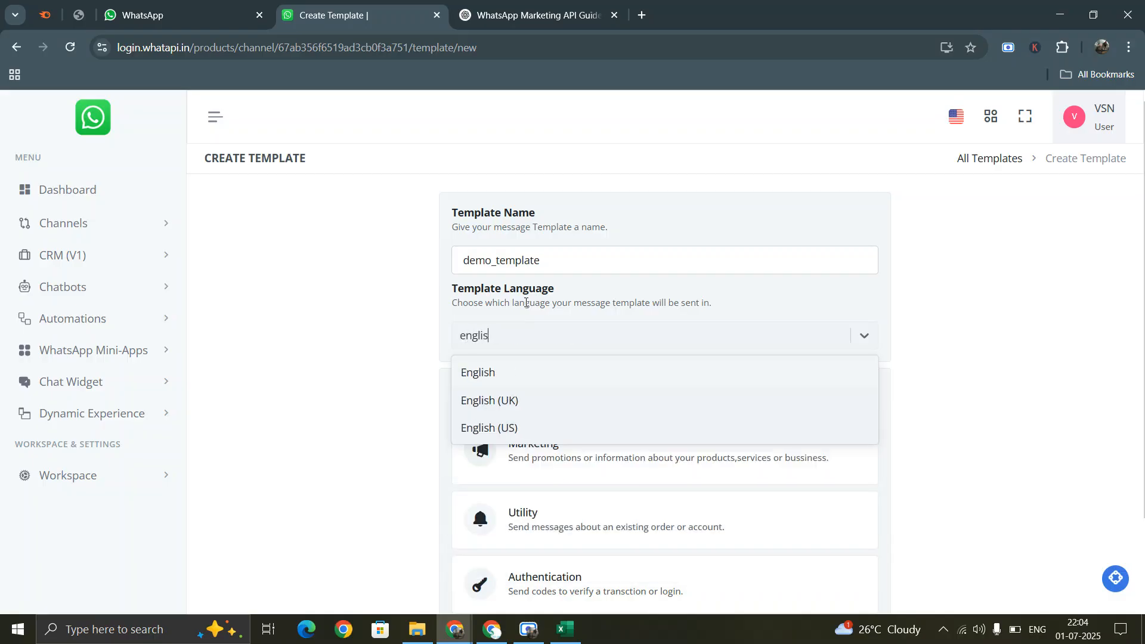
{"action": "left_click", "coordinate": [490, 433]}
{"action": "scroll", "coordinate": [567, 375], "scroll_direction": "down", "scroll_amount": 1}
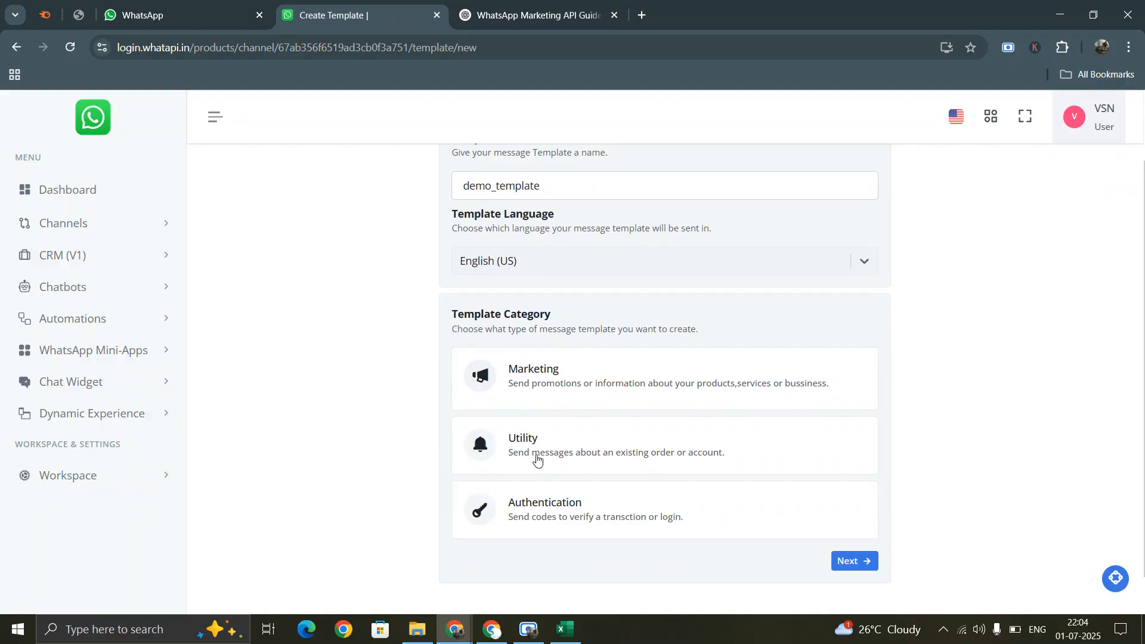
{"action": "left_click", "coordinate": [544, 434]}
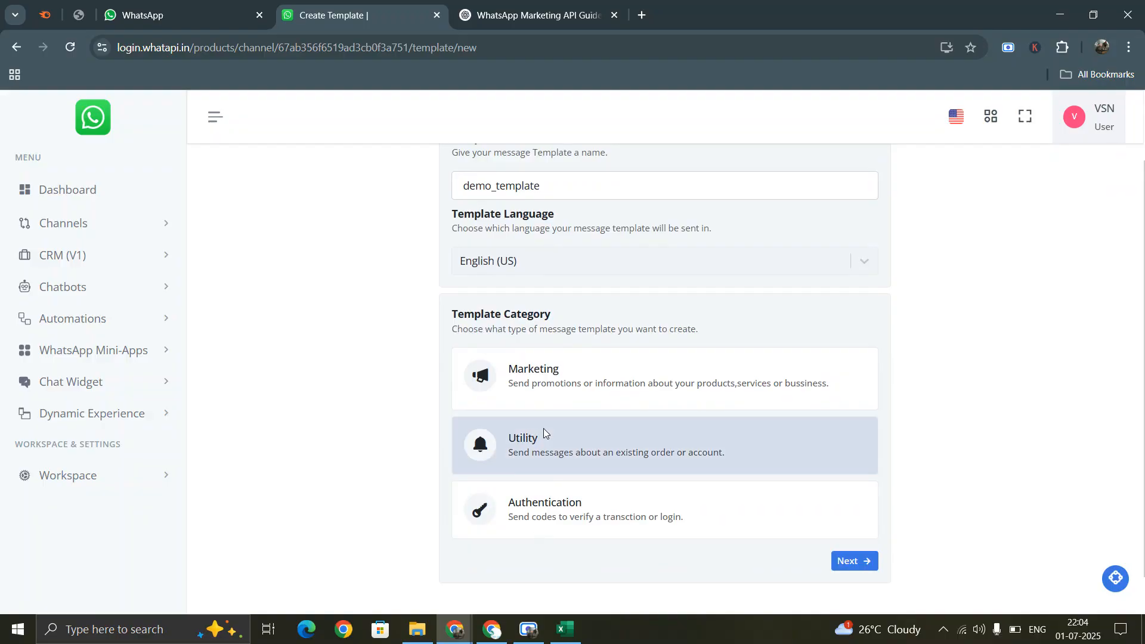
{"action": "left_click", "coordinate": [862, 566]}
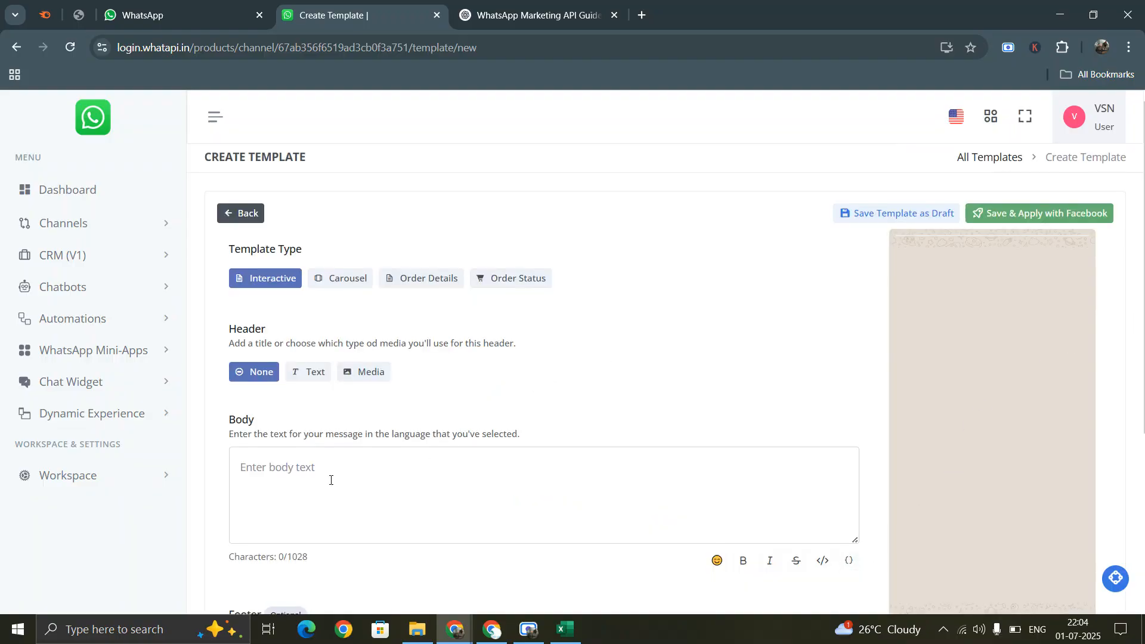
- Make the header an Image media header and bring up the JPG/PNG file picker
{"action": "scroll", "coordinate": [330, 480], "scroll_direction": "down", "scroll_amount": 2}
{"action": "scroll", "coordinate": [268, 320], "scroll_direction": "up", "scroll_amount": 3}
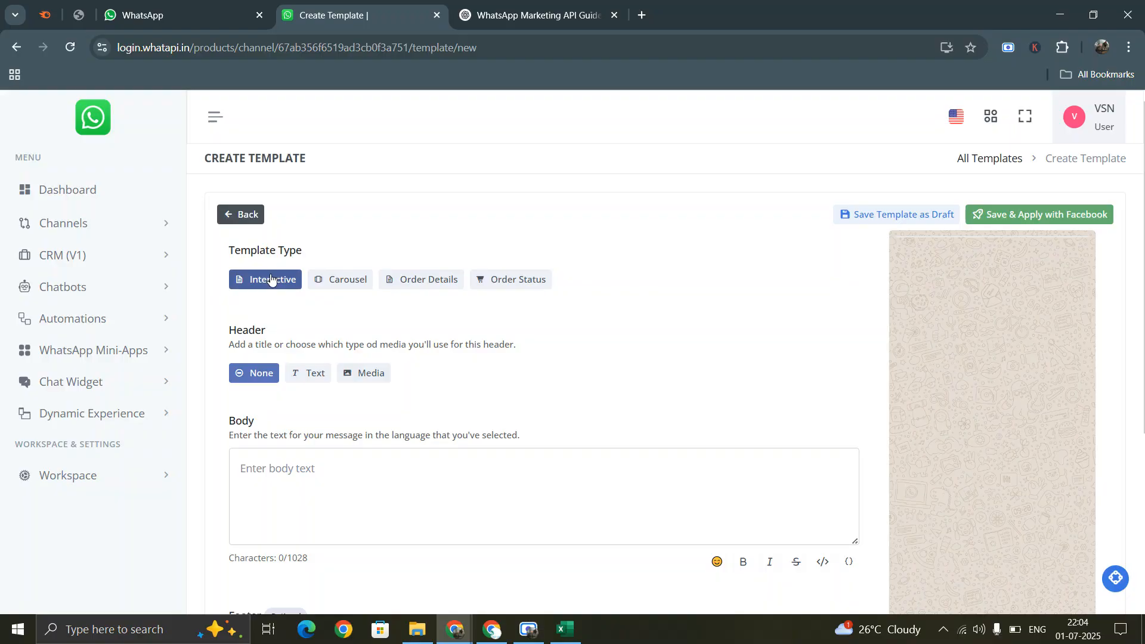
{"action": "left_click", "coordinate": [365, 374]}
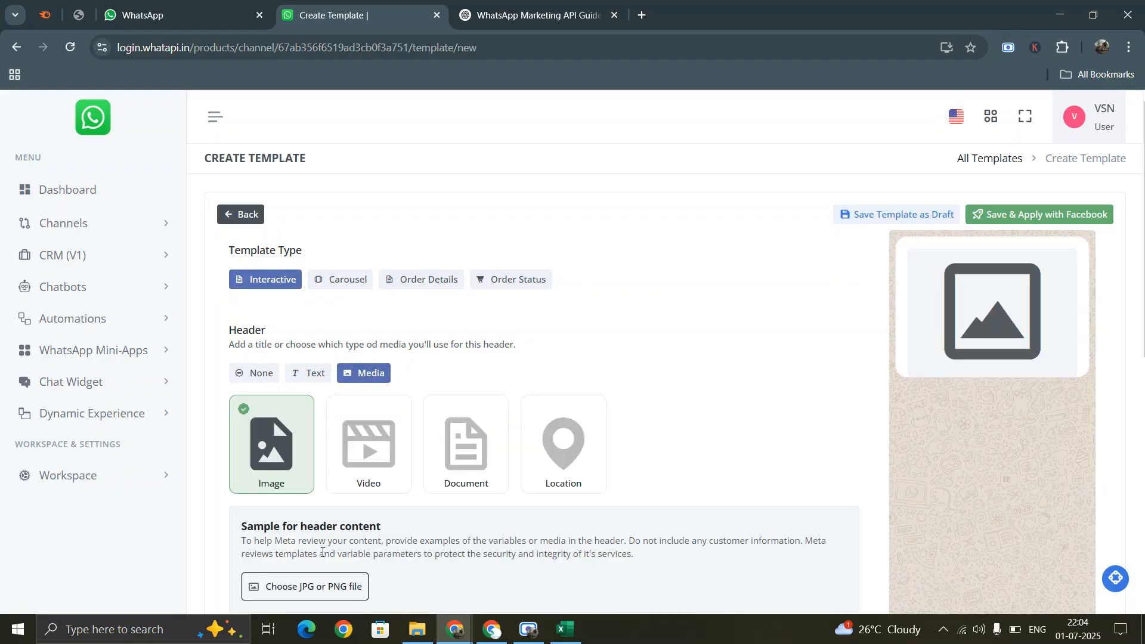
{"action": "scroll", "coordinate": [310, 537], "scroll_direction": "down", "scroll_amount": 1}
{"action": "left_click", "coordinate": [311, 525]}
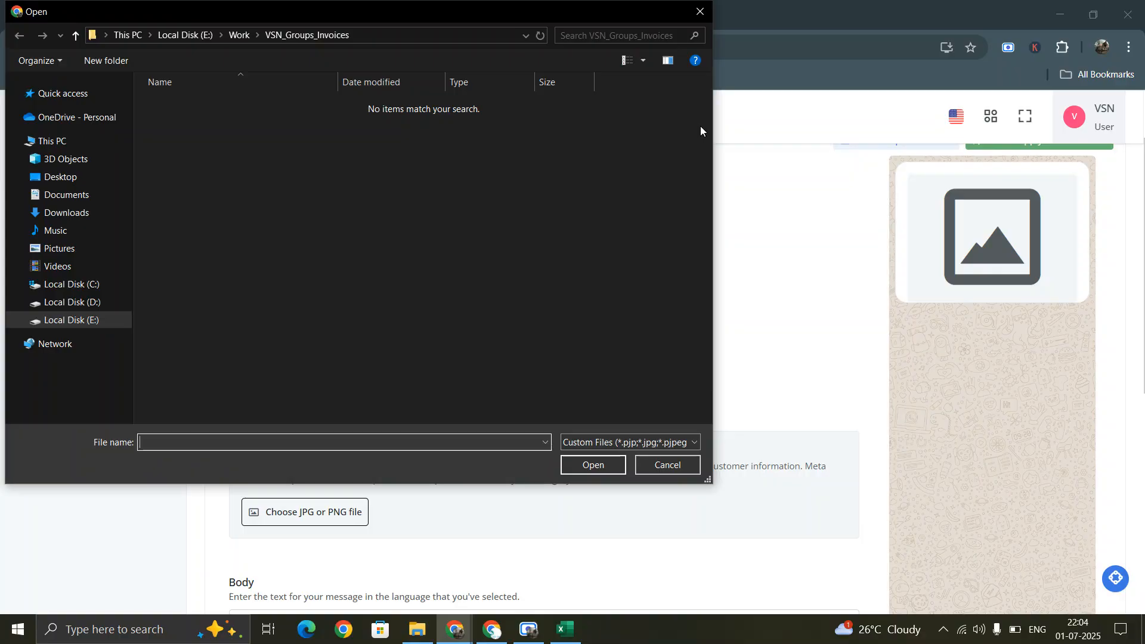
- Upload 4006.jpg from Downloads as the header sample image
{"action": "left_click", "coordinate": [81, 215]}
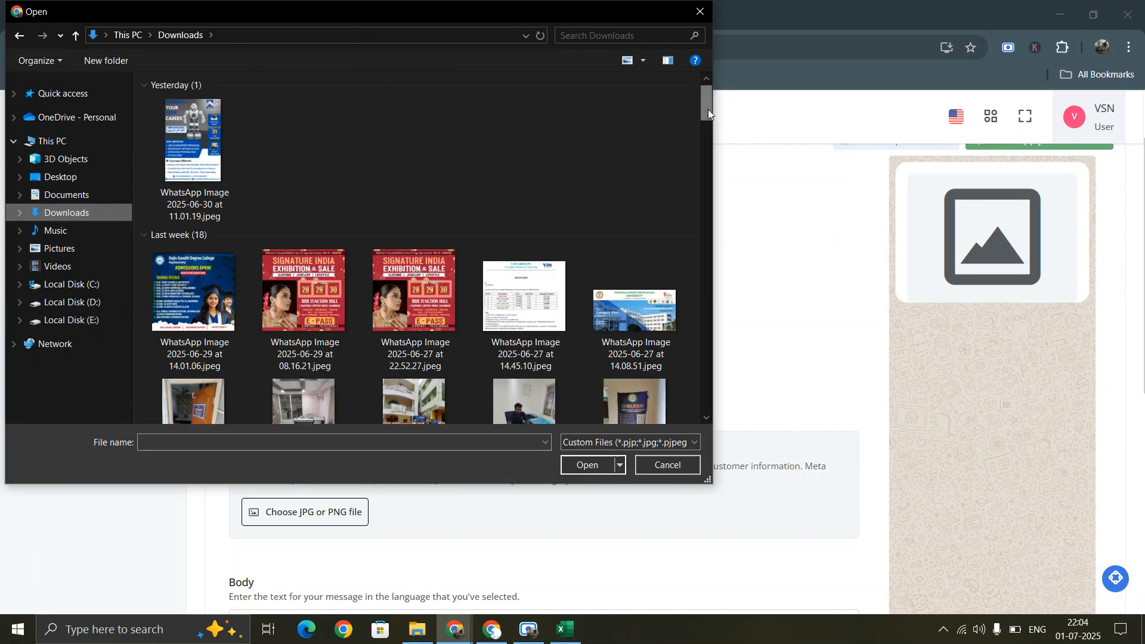
{"action": "left_click_drag", "start_coordinate": [707, 109], "coordinate": [692, 418]}
{"action": "left_click", "coordinate": [310, 341]}
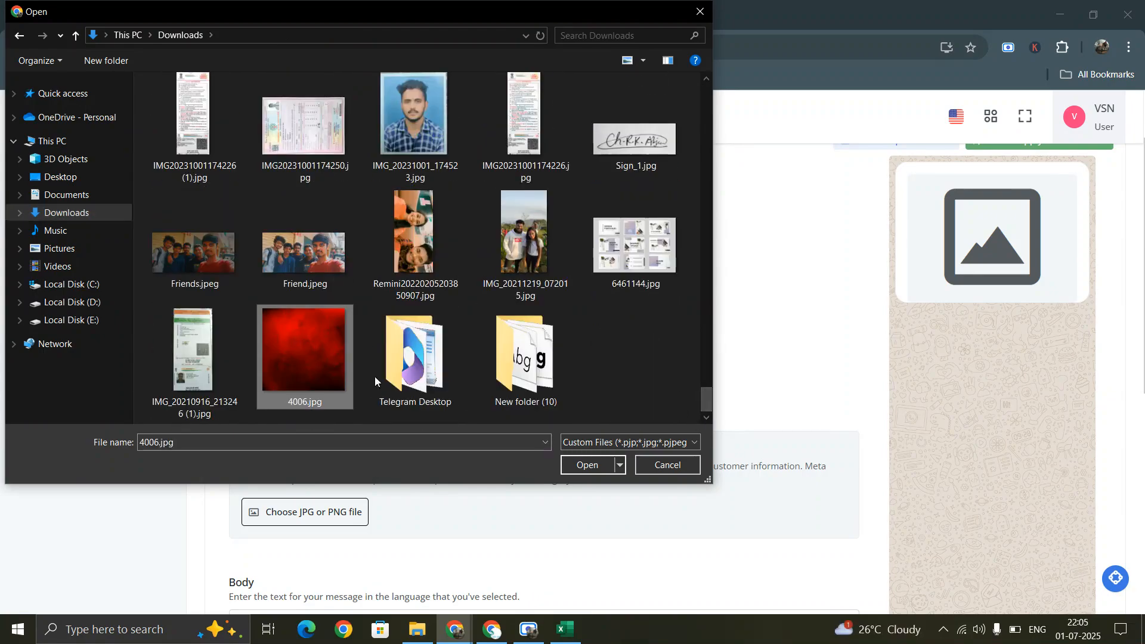
{"action": "left_click", "coordinate": [588, 465]}
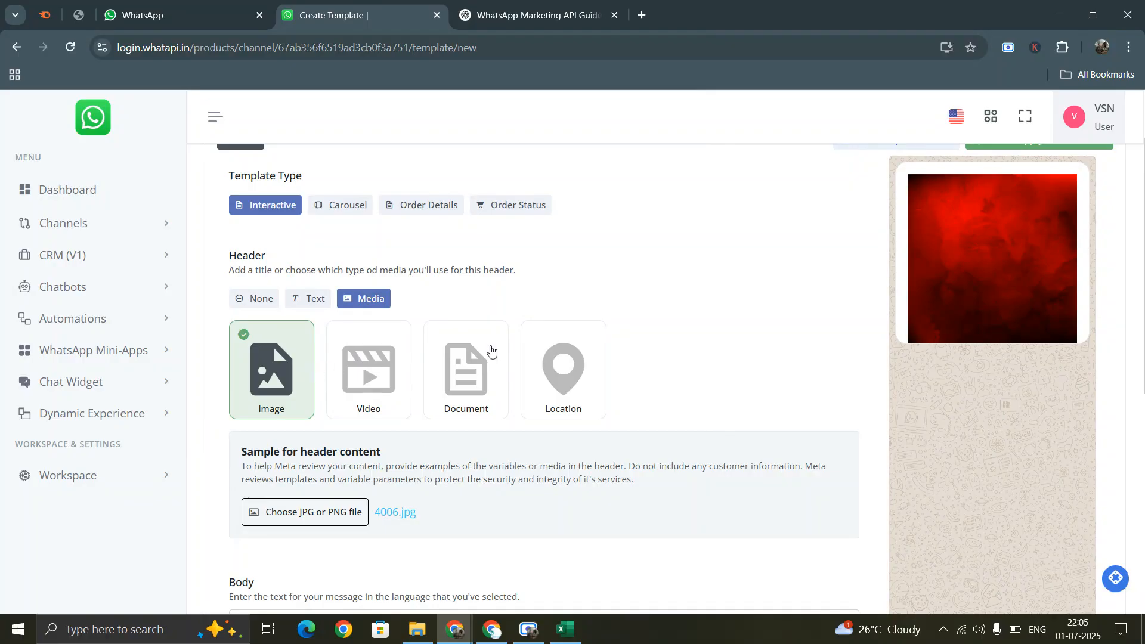
- Write 'Dear {{1}}, your order has been delivered successfully' in the template body
{"action": "scroll", "coordinate": [391, 450], "scroll_direction": "down", "scroll_amount": 3}
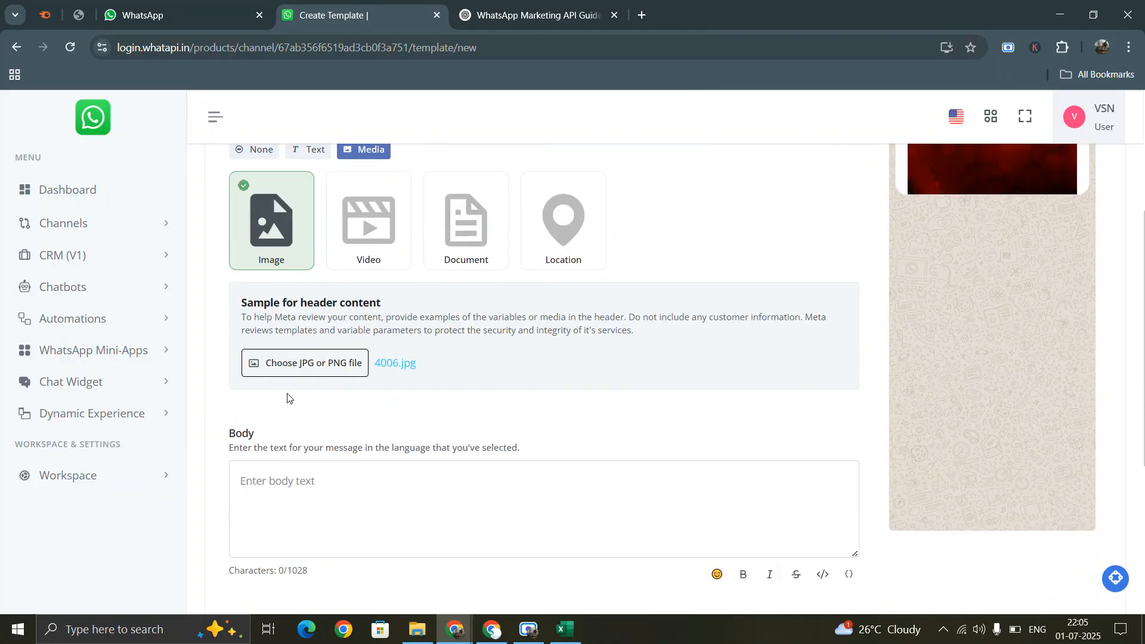
{"action": "scroll", "coordinate": [364, 414], "scroll_direction": "down", "scroll_amount": 1}
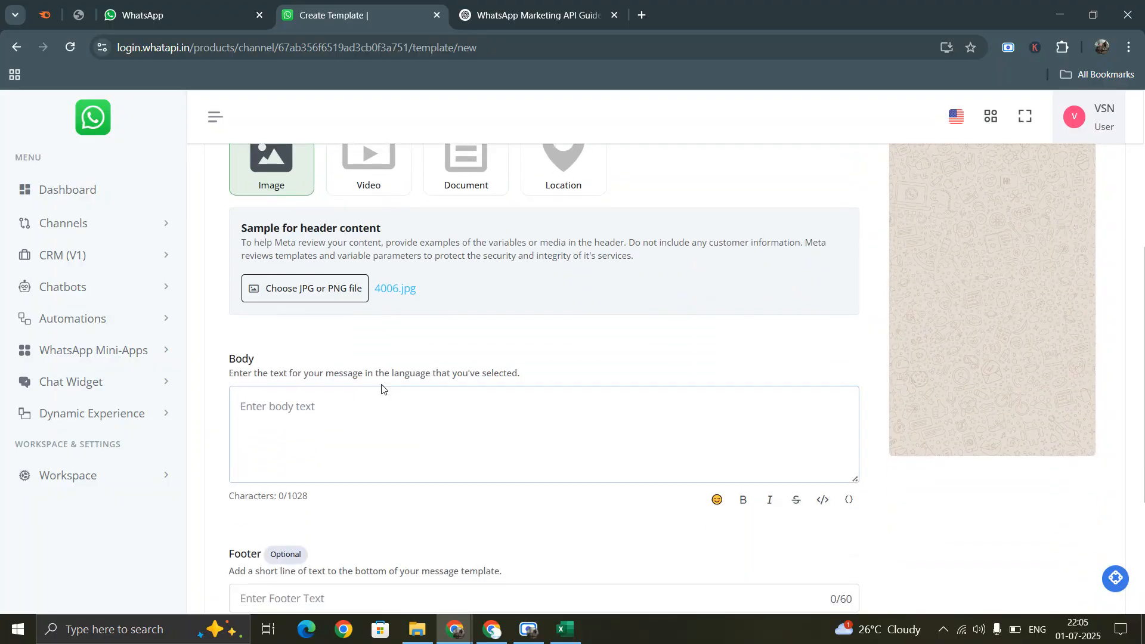
{"action": "scroll", "coordinate": [382, 389], "scroll_direction": "up", "scroll_amount": 5}
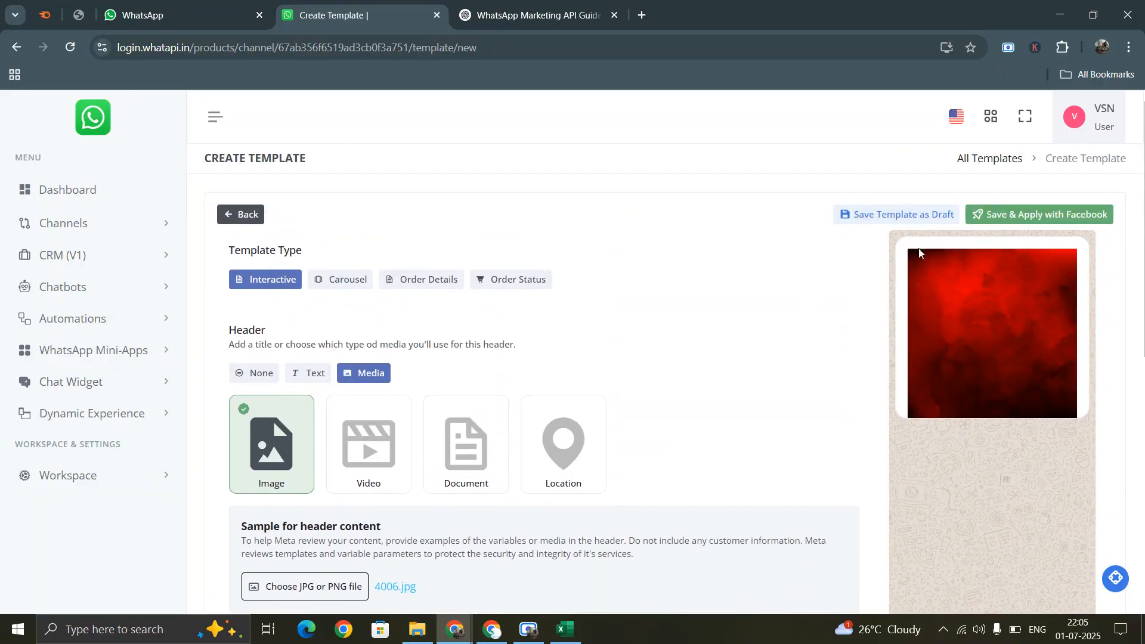
{"action": "scroll", "coordinate": [303, 343], "scroll_direction": "down", "scroll_amount": 5}
{"action": "left_click", "coordinate": [303, 343]}
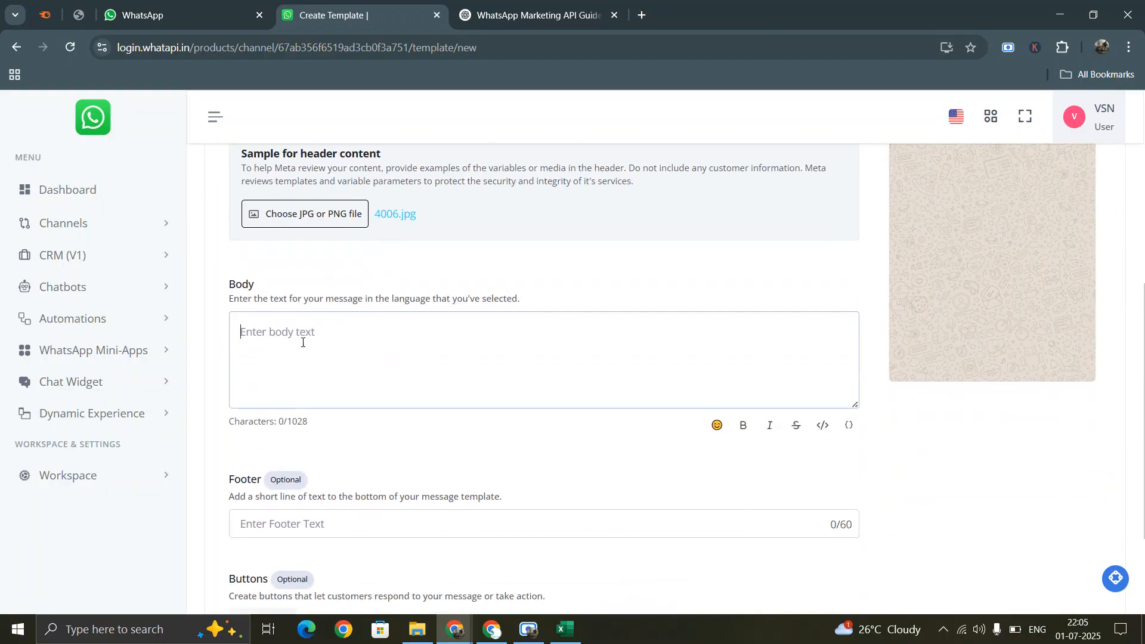
{"action": "type", "text": "Dear {{1}}"}
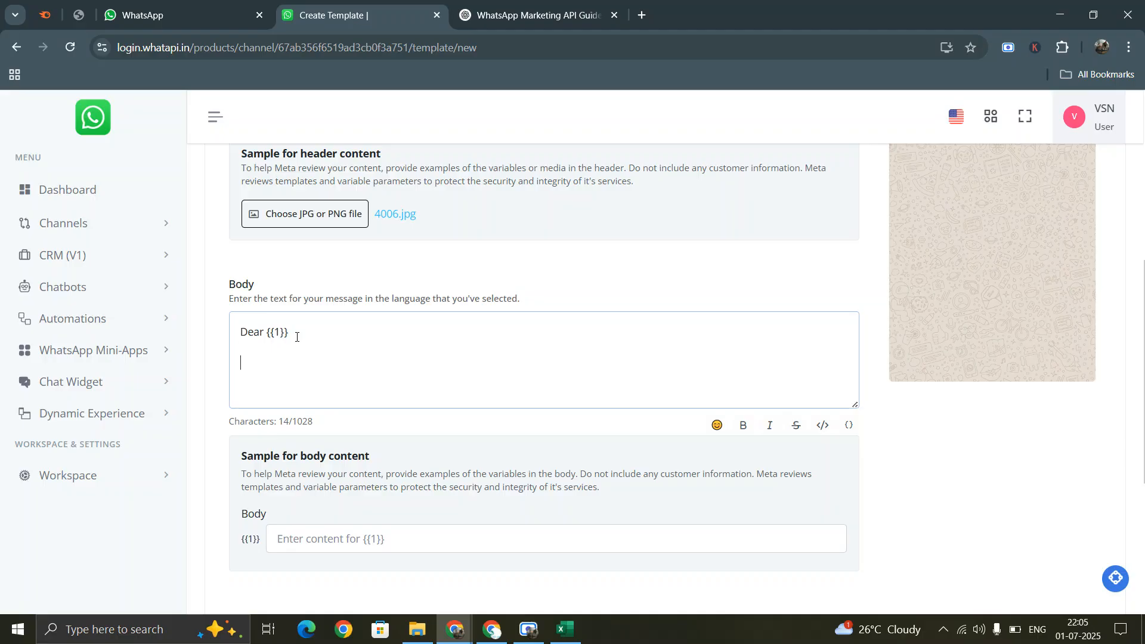
{"action": "type", "text": "your order has been elivere"}
{"action": "key", "text": "BackSpace"}
{"action": "key", "text": "BackSpace"}
{"action": "key", "text": "BackSpace"}
{"action": "key", "text": "BackSpace"}
{"action": "key", "text": "BackSpace"}
{"action": "key", "text": "BackSpace"}
{"action": "key", "text": "BackSpace"}
{"action": "key", "text": "BackSpace"}
{"action": "type", "text": "der has been delivered"}
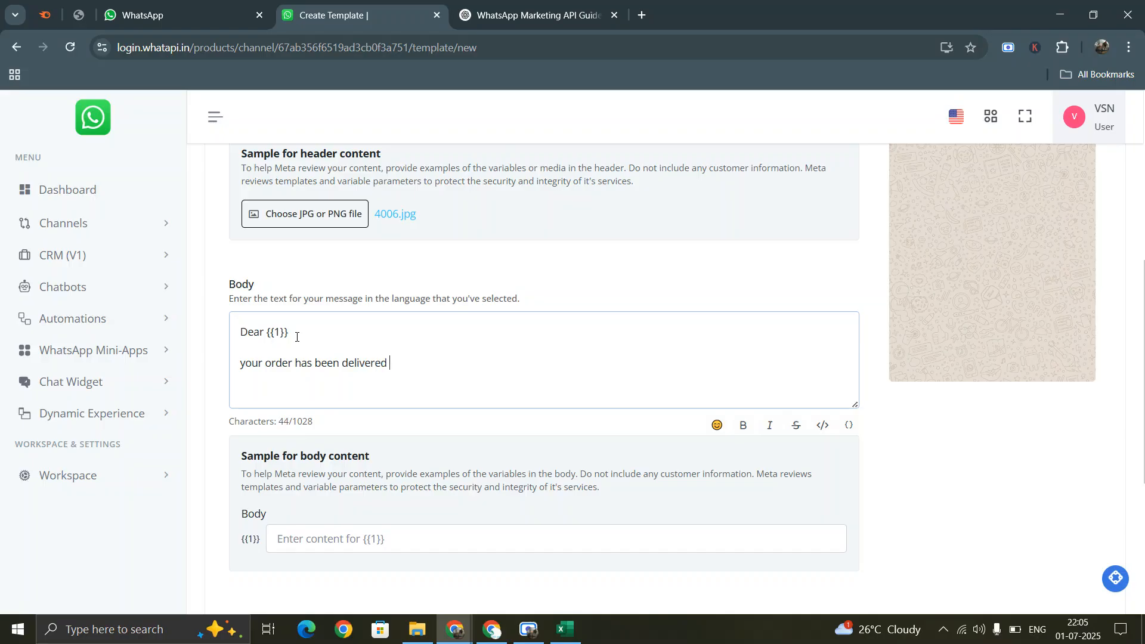
{"action": "type", "text": " successfully"}
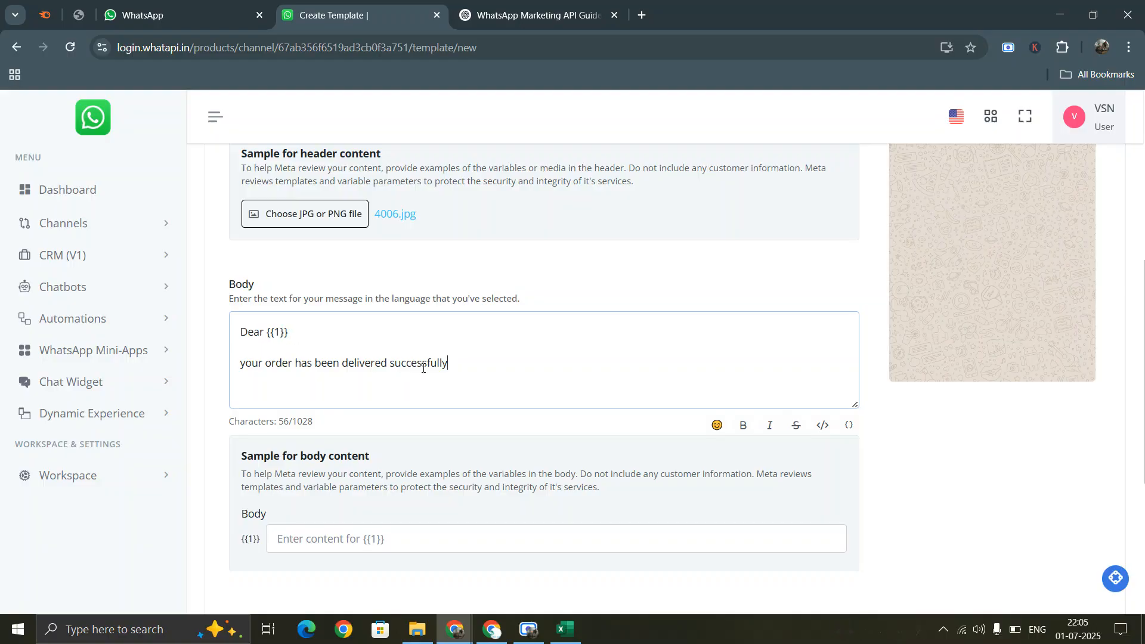
- Add the line 'Your order id : {{2}}' and begin a thanks line below it
{"action": "key", "text": "Return"}
{"action": "key", "text": "Return"}
{"action": "type", "text": "Your"}
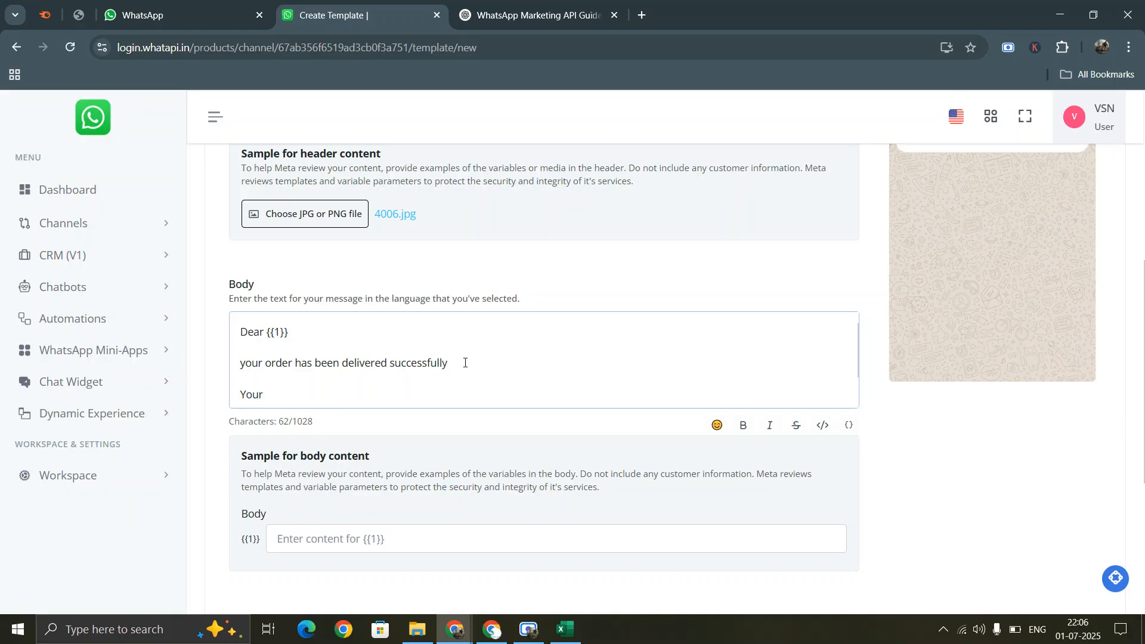
{"action": "type", "text": " order id"}
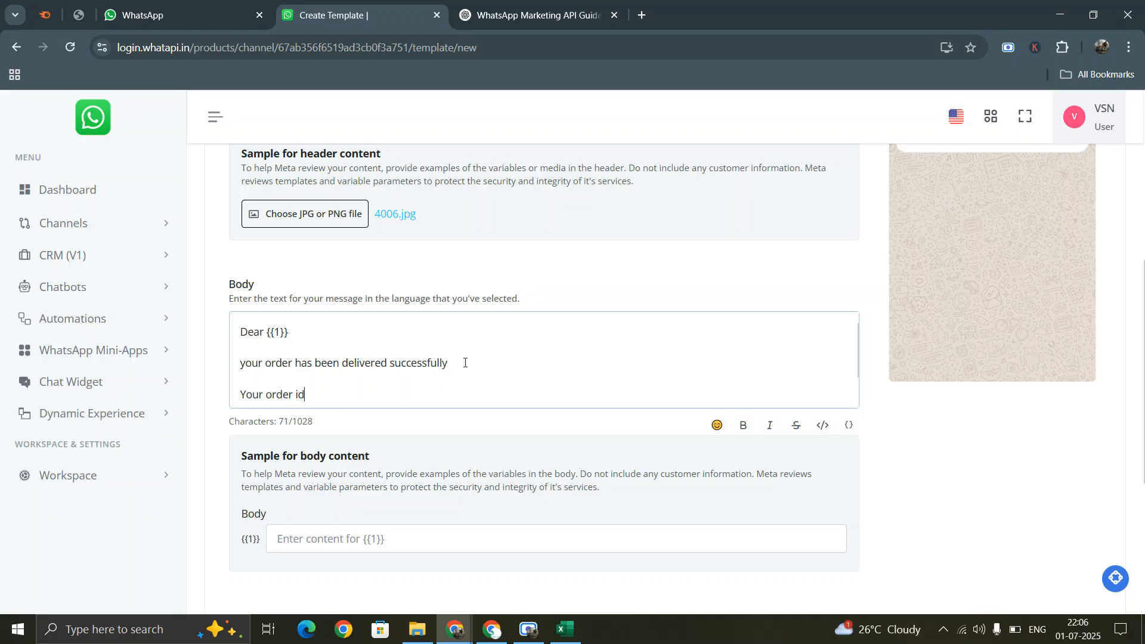
{"action": "type", "text": " : {{2}}"}
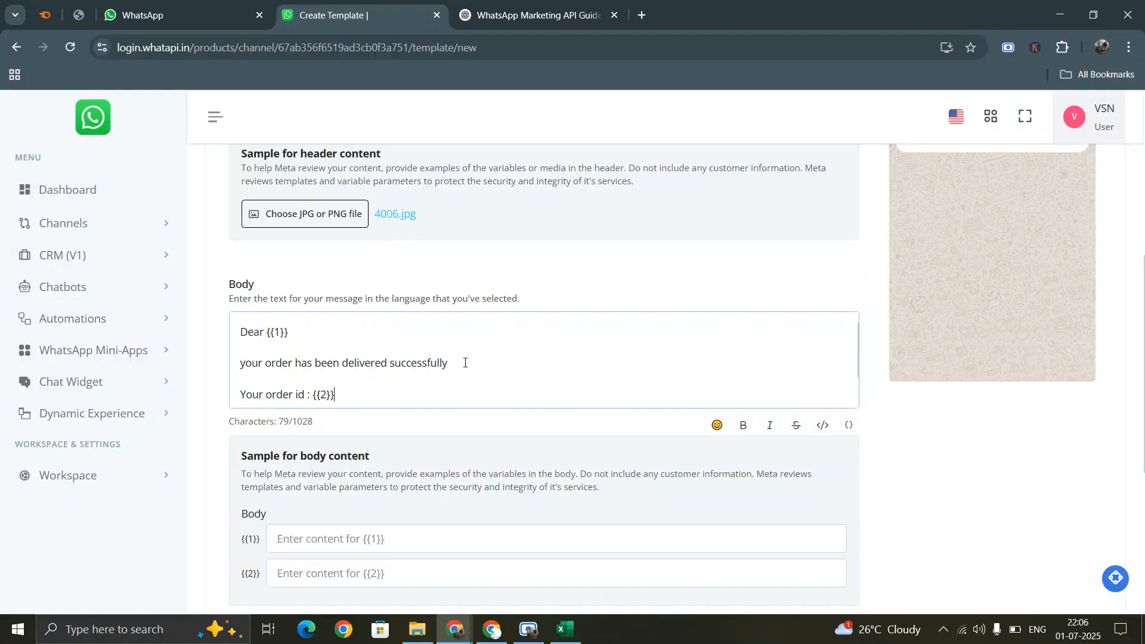
{"action": "key", "text": "Return"}
{"action": "key", "text": "Return"}
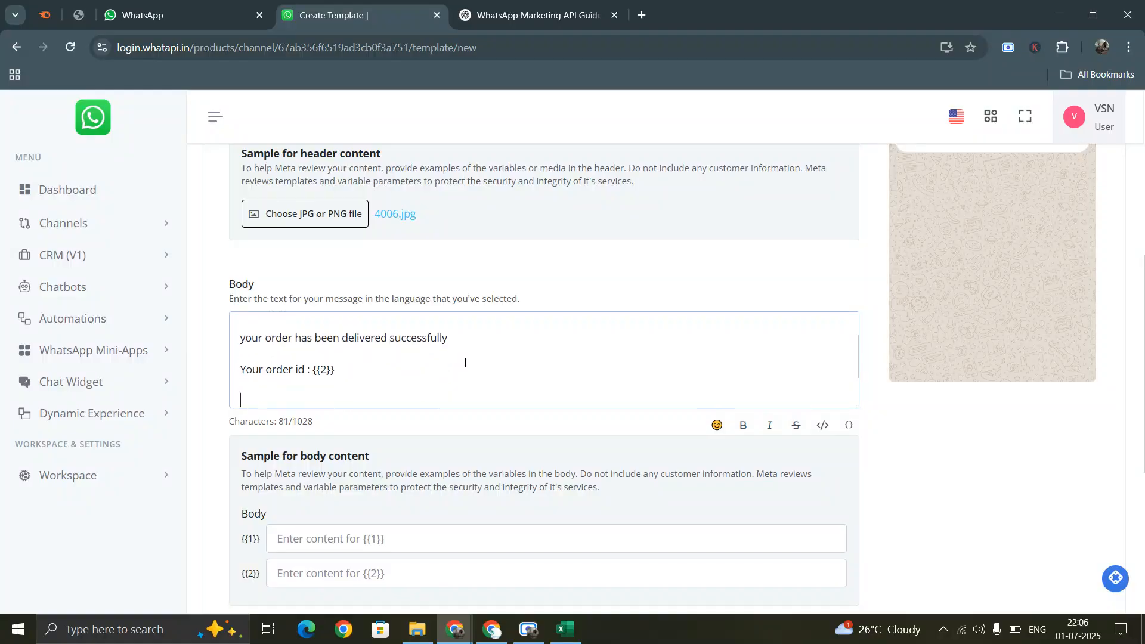
{"action": "type", "text": "Thnak"}
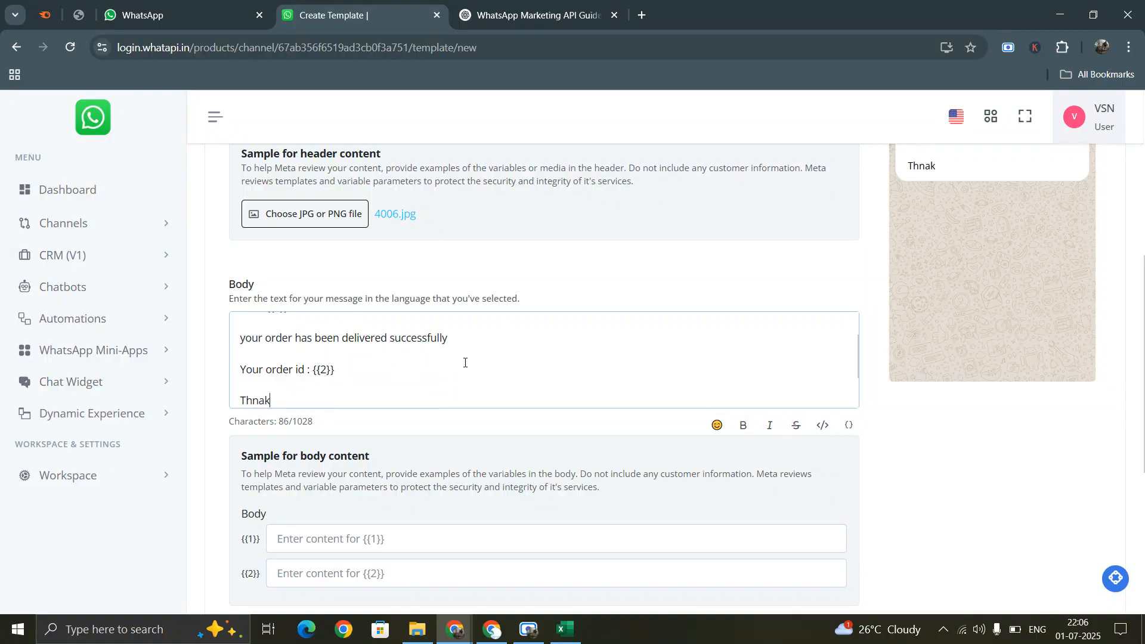
{"action": "key", "text": "BackSpace"}
{"action": "key", "text": "BackSpace"}
- Finish the closing line so the body ends with 'Thank You'
{"action": "type", "text": "ank You"}
{"action": "scroll", "coordinate": [350, 328], "scroll_direction": "up", "scroll_amount": 1}
{"action": "scroll", "coordinate": [327, 360], "scroll_direction": "down", "scroll_amount": 3}
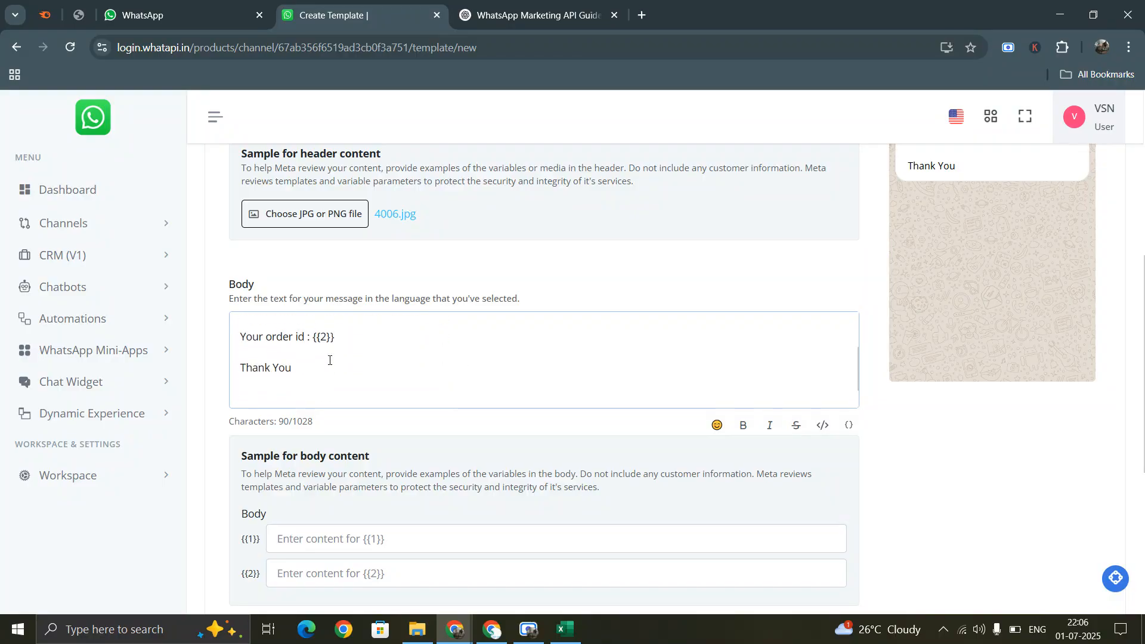
{"action": "scroll", "coordinate": [322, 345], "scroll_direction": "up", "scroll_amount": 1}
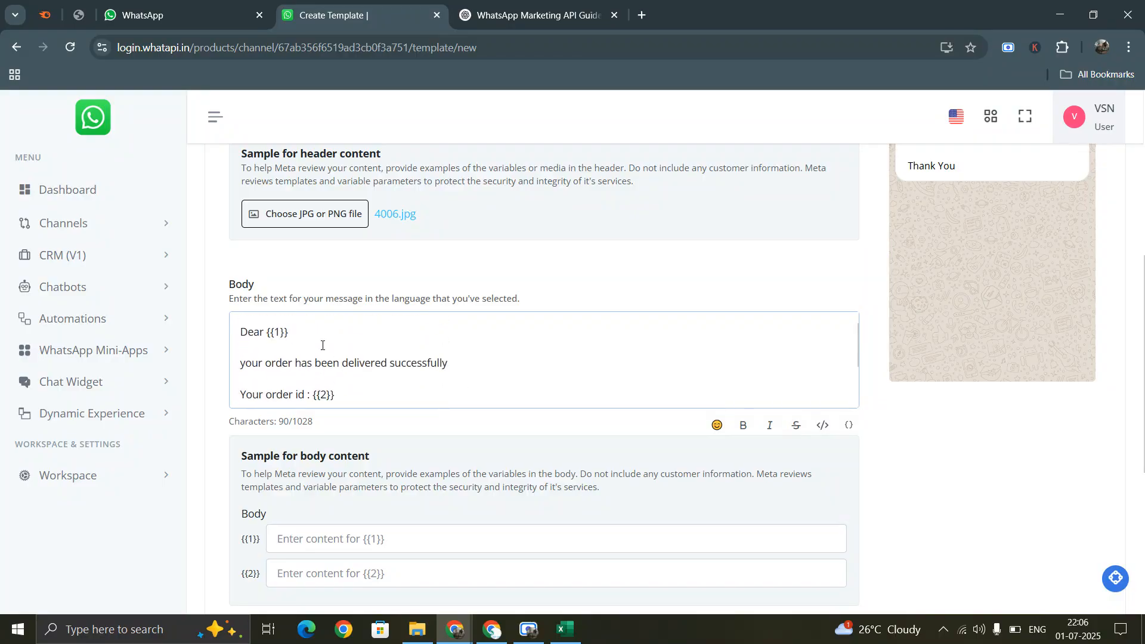
{"action": "scroll", "coordinate": [352, 367], "scroll_direction": "down", "scroll_amount": 2}
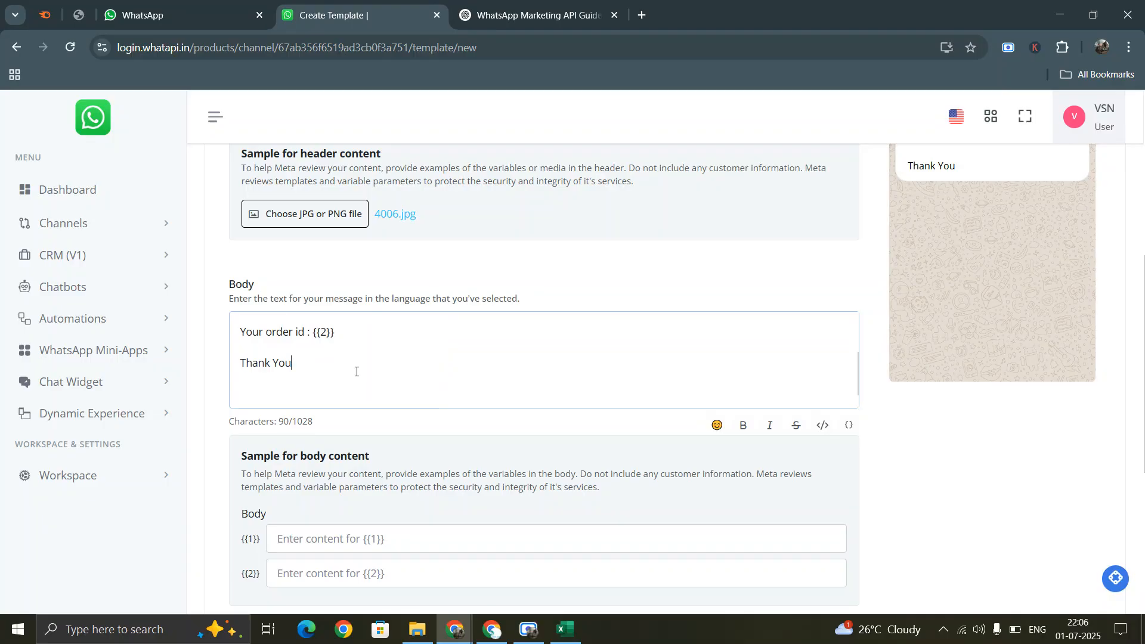
{"action": "scroll", "coordinate": [356, 373], "scroll_direction": "down", "scroll_amount": 1}
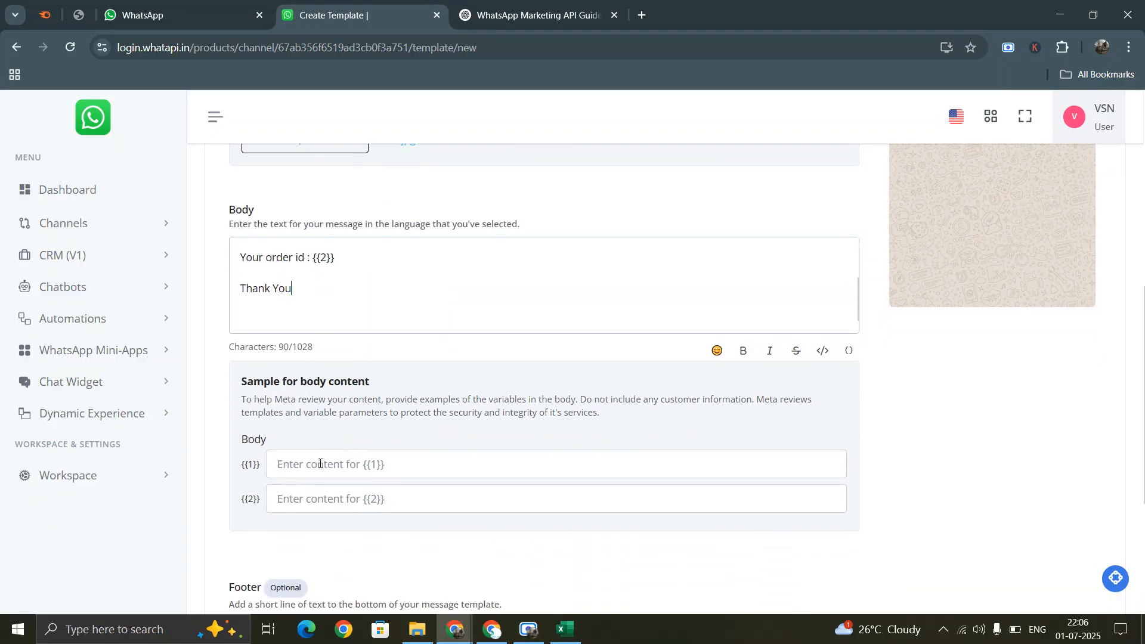
{"action": "scroll", "coordinate": [366, 304], "scroll_direction": "up", "scroll_amount": 2}
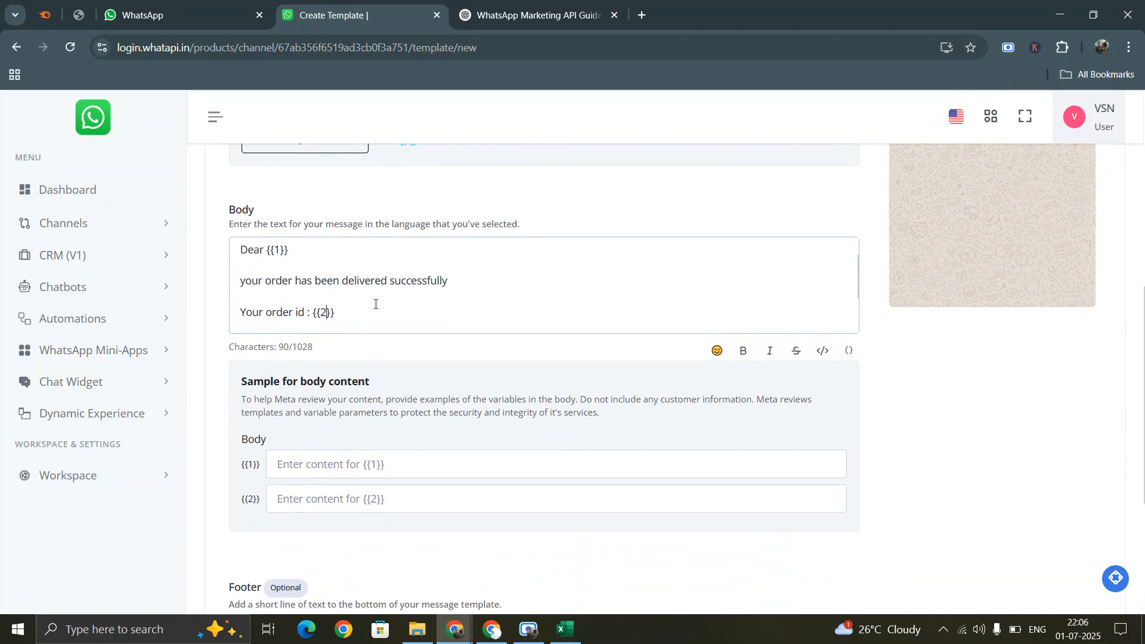
{"action": "scroll", "coordinate": [922, 393], "scroll_direction": "up", "scroll_amount": 4}
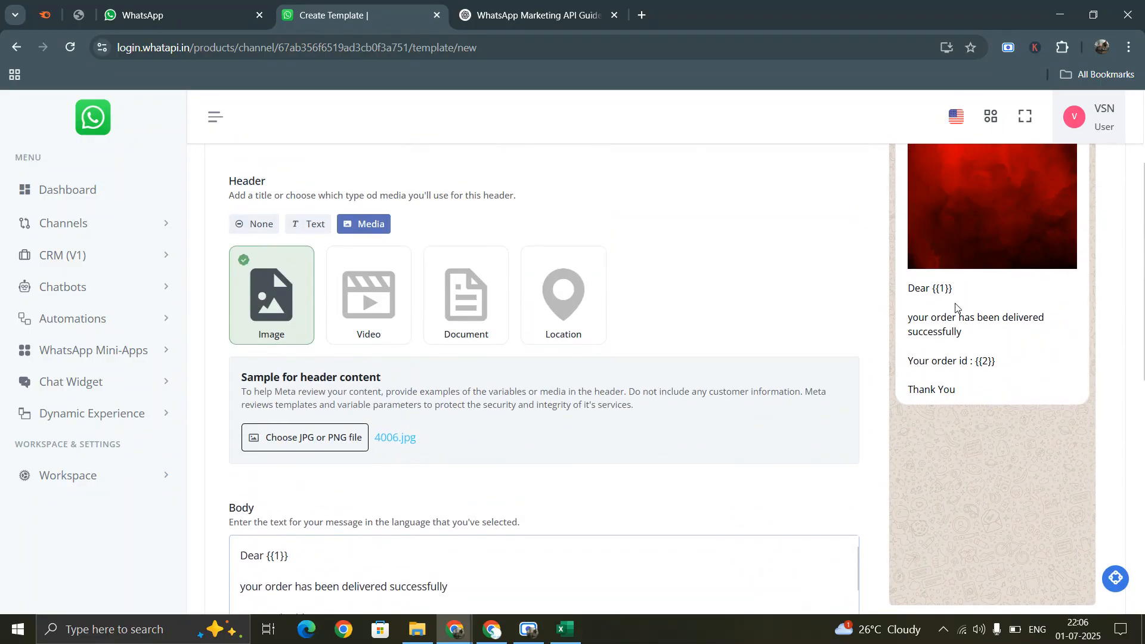
{"action": "scroll", "coordinate": [473, 455], "scroll_direction": "down", "scroll_amount": 2}
{"action": "scroll", "coordinate": [327, 424], "scroll_direction": "down", "scroll_amount": 1}
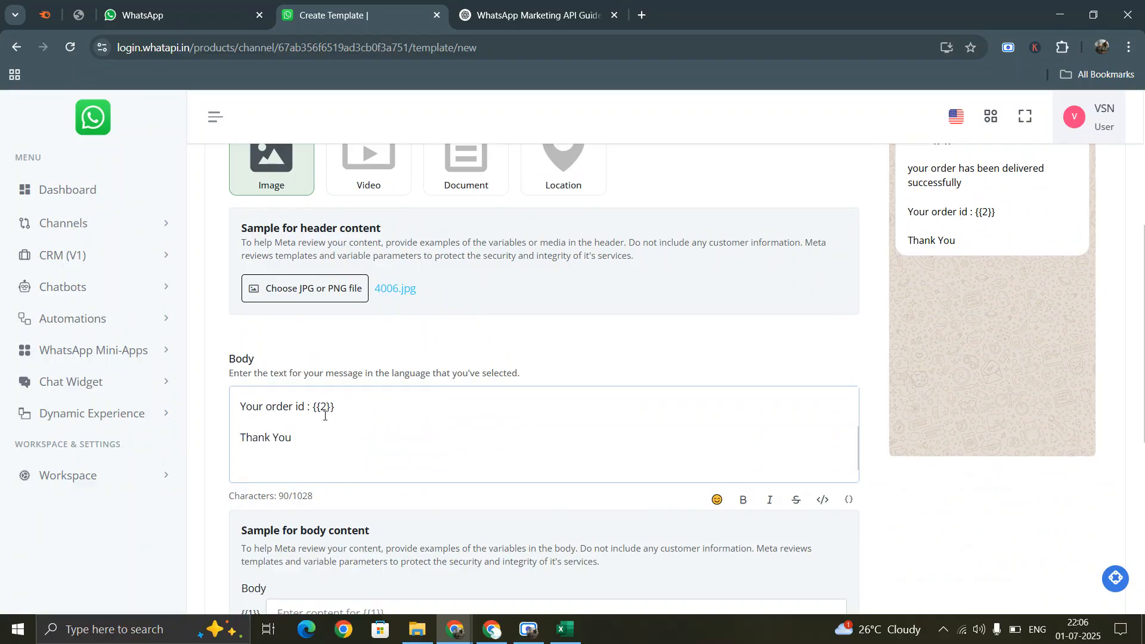
{"action": "scroll", "coordinate": [391, 425], "scroll_direction": "down", "scroll_amount": 1}
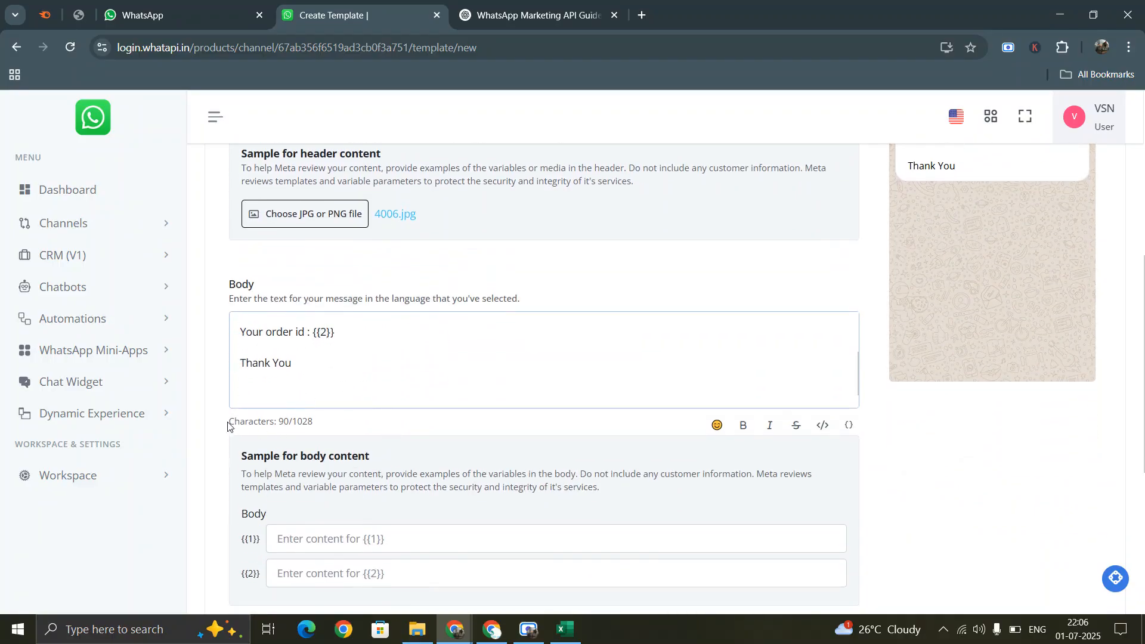
- Make the 'Thank You' line bold
{"action": "left_click_drag", "start_coordinate": [228, 423], "coordinate": [329, 427]}
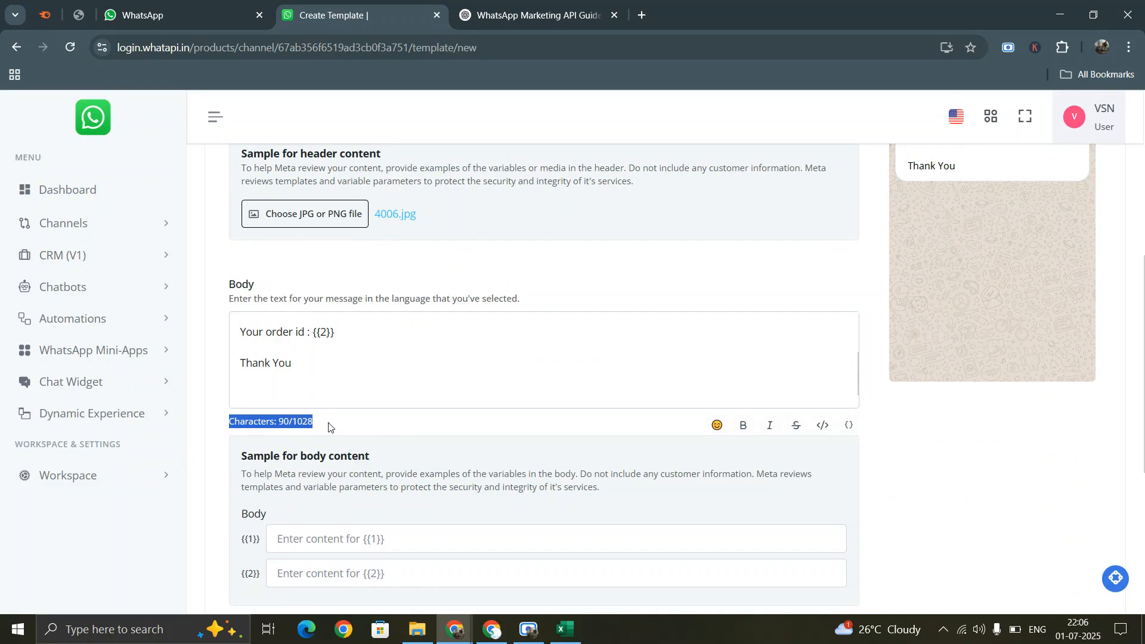
{"action": "scroll", "coordinate": [606, 427], "scroll_direction": "down", "scroll_amount": 1}
{"action": "left_click", "coordinate": [290, 291]}
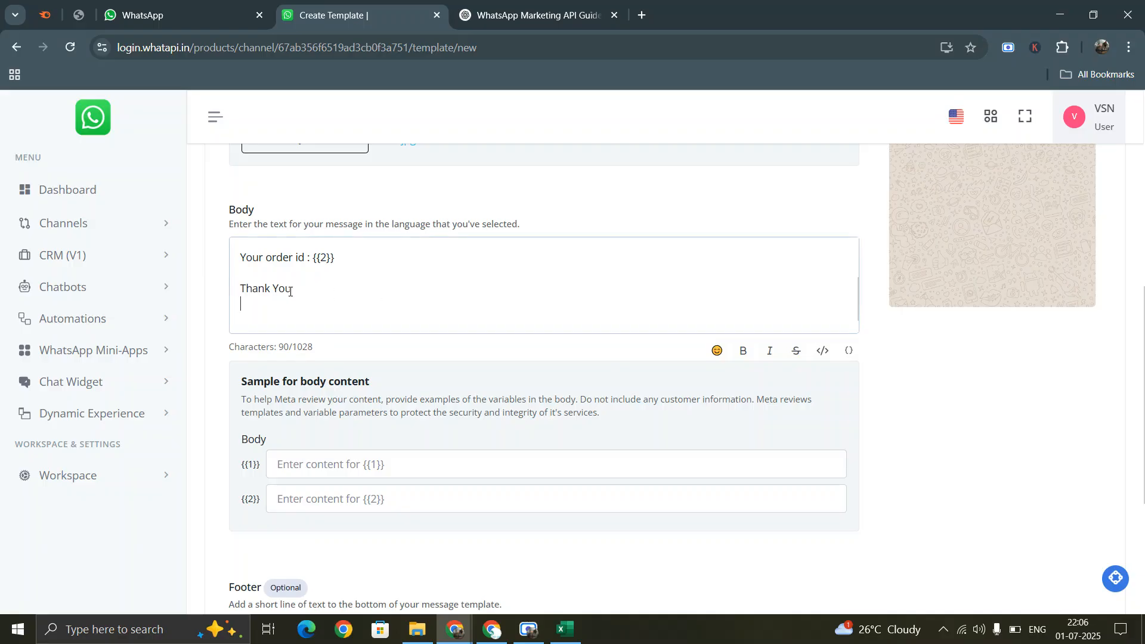
{"action": "left_click_drag", "start_coordinate": [241, 286], "coordinate": [290, 286]}
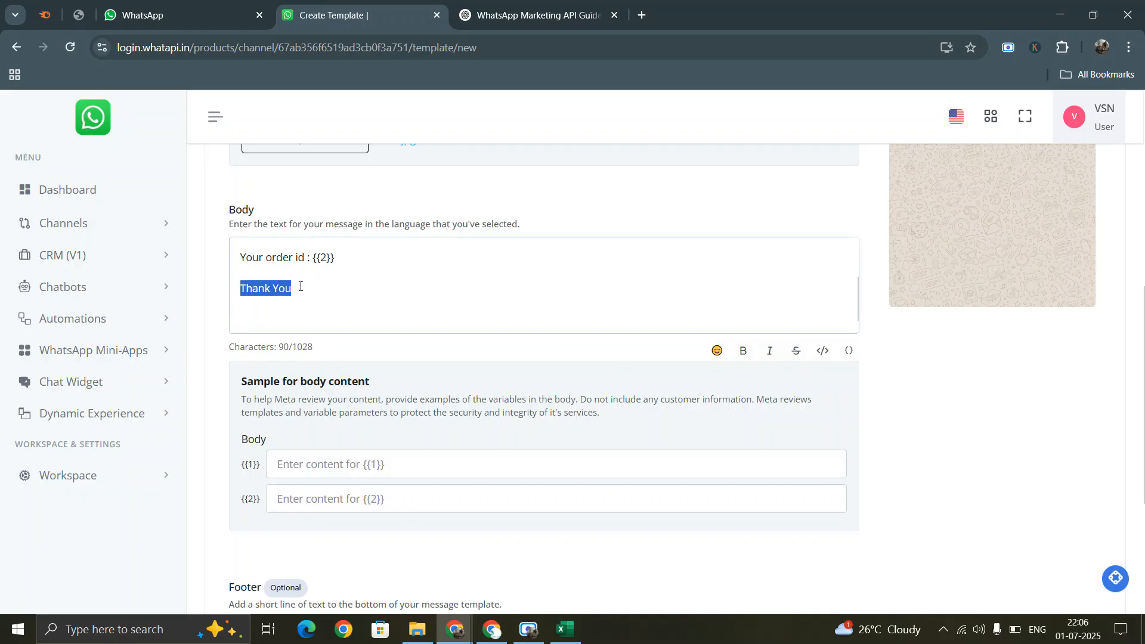
{"action": "left_click", "coordinate": [742, 350]}
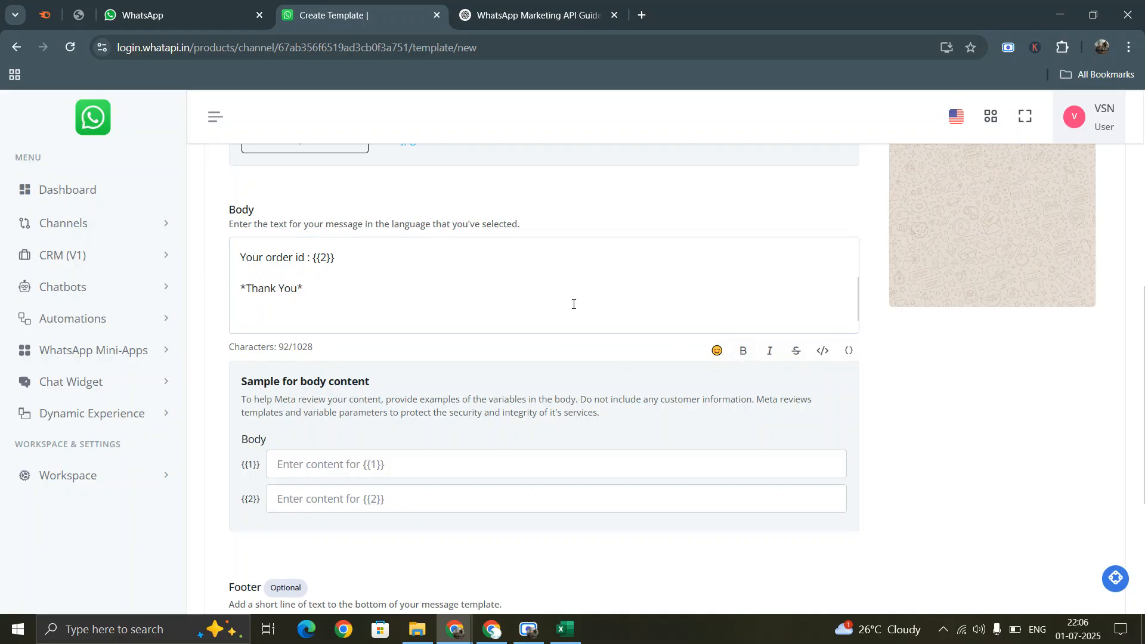
- Make the {{1}} placeholder after 'Dear' bold
{"action": "scroll", "coordinate": [310, 310], "scroll_direction": "up", "scroll_amount": 2}
{"action": "left_click_drag", "start_coordinate": [240, 258], "coordinate": [298, 258]}
{"action": "left_click", "coordinate": [278, 258]}
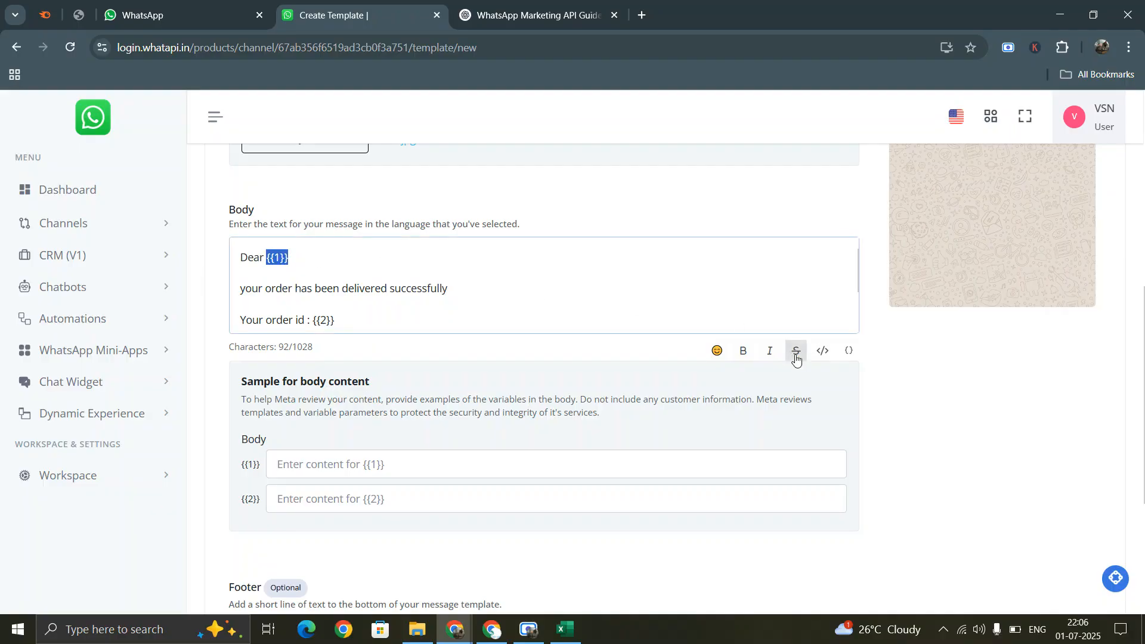
{"action": "left_click", "coordinate": [743, 351]}
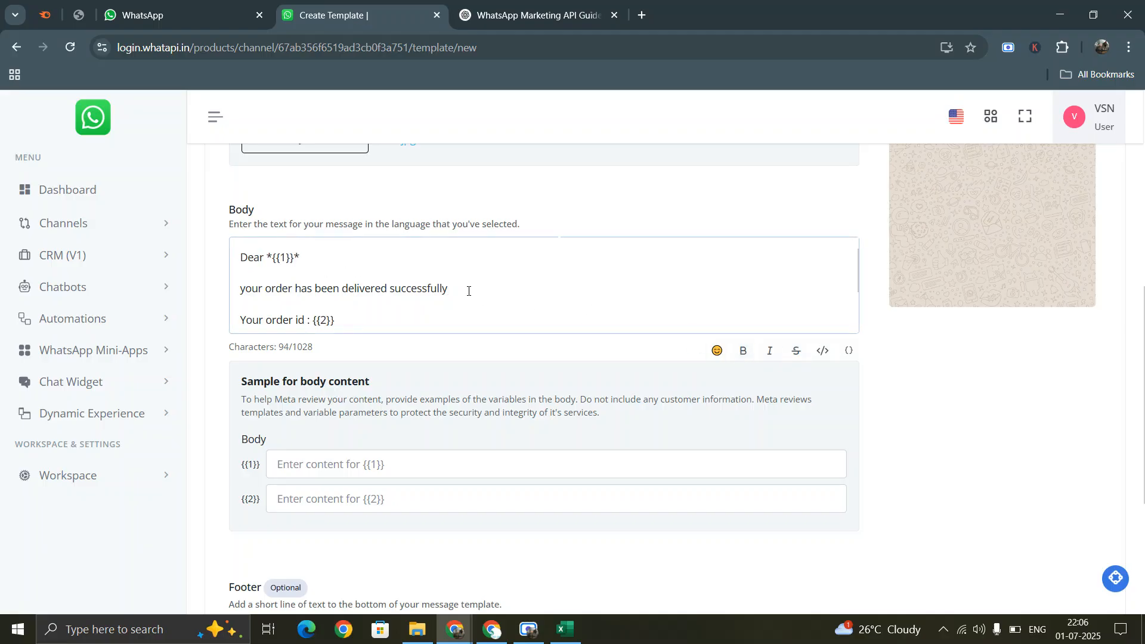
- Place a smiley emoji right after 'successfully' in the body
{"action": "left_click", "coordinate": [716, 351]}
{"action": "scroll", "coordinate": [733, 213], "scroll_direction": "down", "scroll_amount": 3}
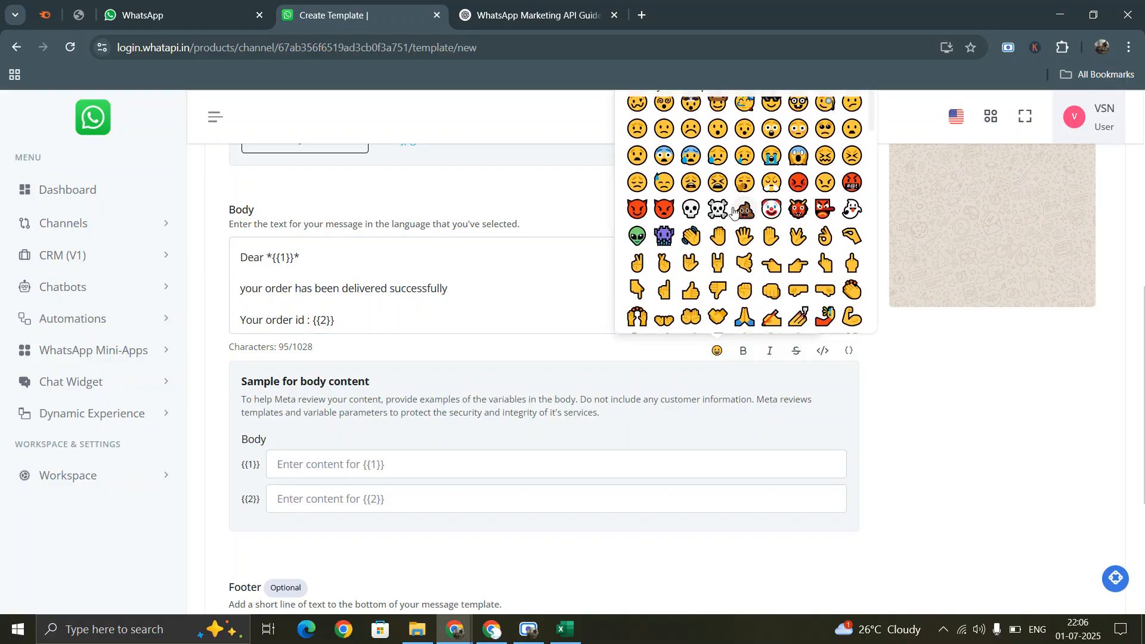
{"action": "scroll", "coordinate": [732, 213], "scroll_direction": "up", "scroll_amount": 3}
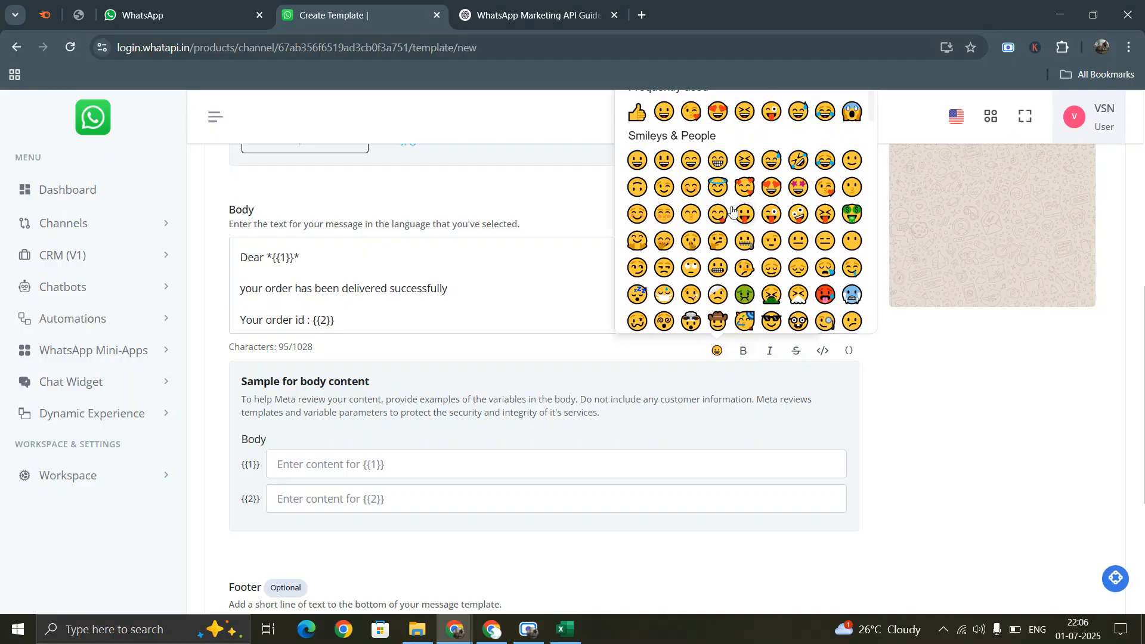
{"action": "left_click", "coordinate": [689, 188]}
{"action": "left_click", "coordinate": [426, 301]}
{"action": "scroll", "coordinate": [424, 307], "scroll_direction": "down", "scroll_amount": 1}
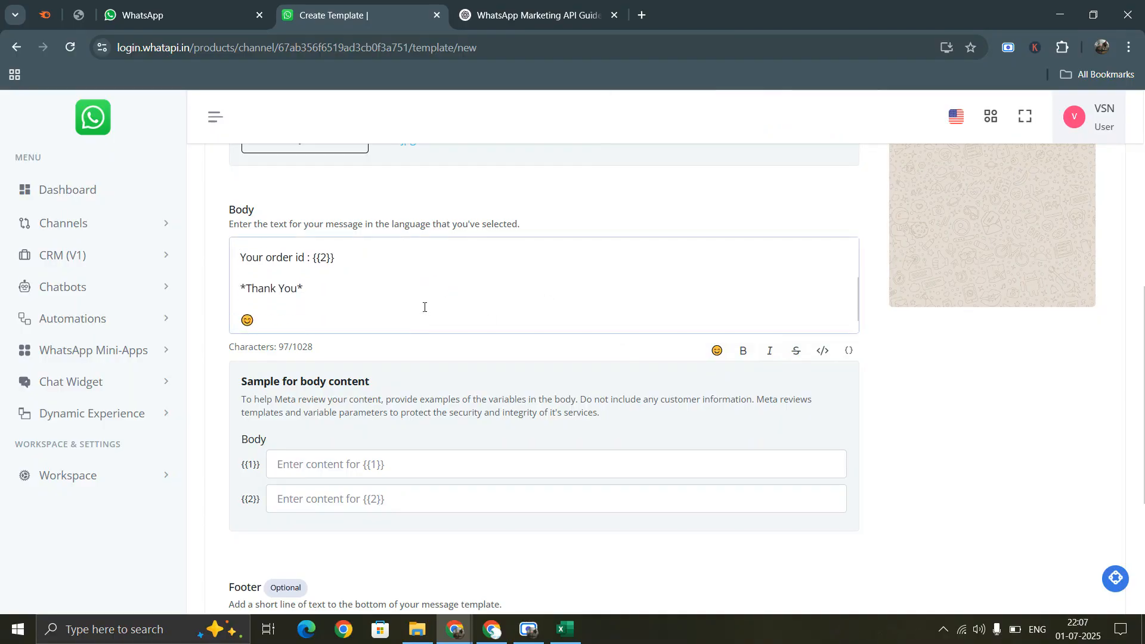
{"action": "left_click_drag", "start_coordinate": [263, 320], "coordinate": [231, 321]}
{"action": "key", "text": "ctrl+c"}
{"action": "key", "text": "BackSpace"}
{"action": "scroll", "coordinate": [294, 319], "scroll_direction": "up", "scroll_amount": 3}
{"action": "left_click", "coordinate": [466, 362]}
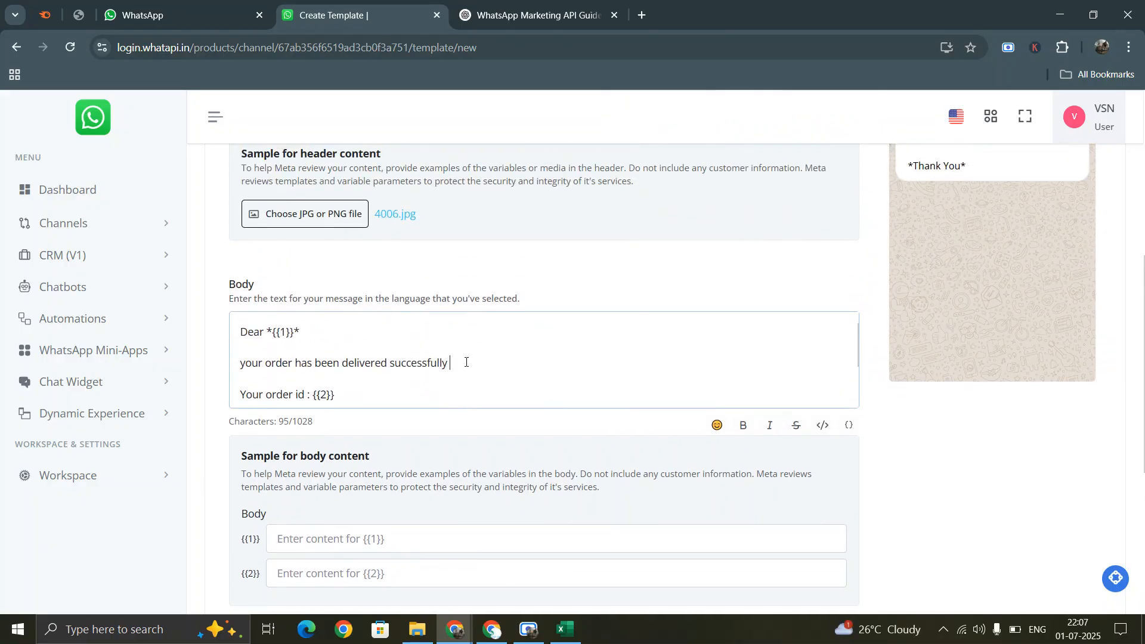
{"action": "key", "text": "ctrl+v"}
- Remove the blank lines trailing after '*Thank You*'
{"action": "scroll", "coordinate": [358, 363], "scroll_direction": "down", "scroll_amount": 3}
{"action": "left_click", "coordinate": [250, 330]}
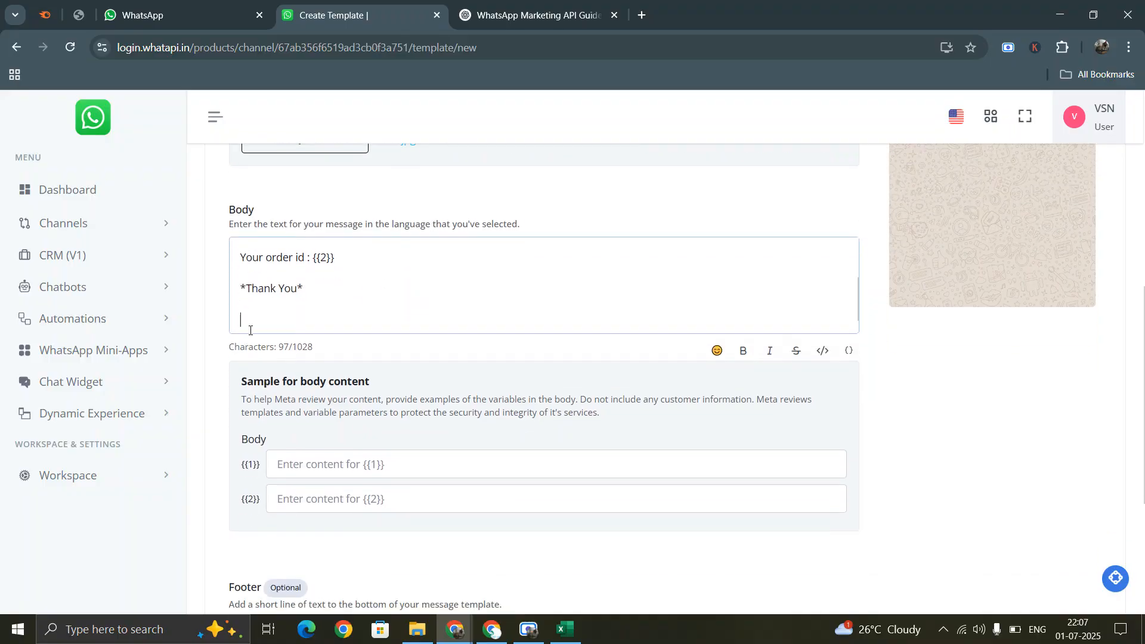
{"action": "key", "text": "BackSpace"}
{"action": "key", "text": "BackSpace"}
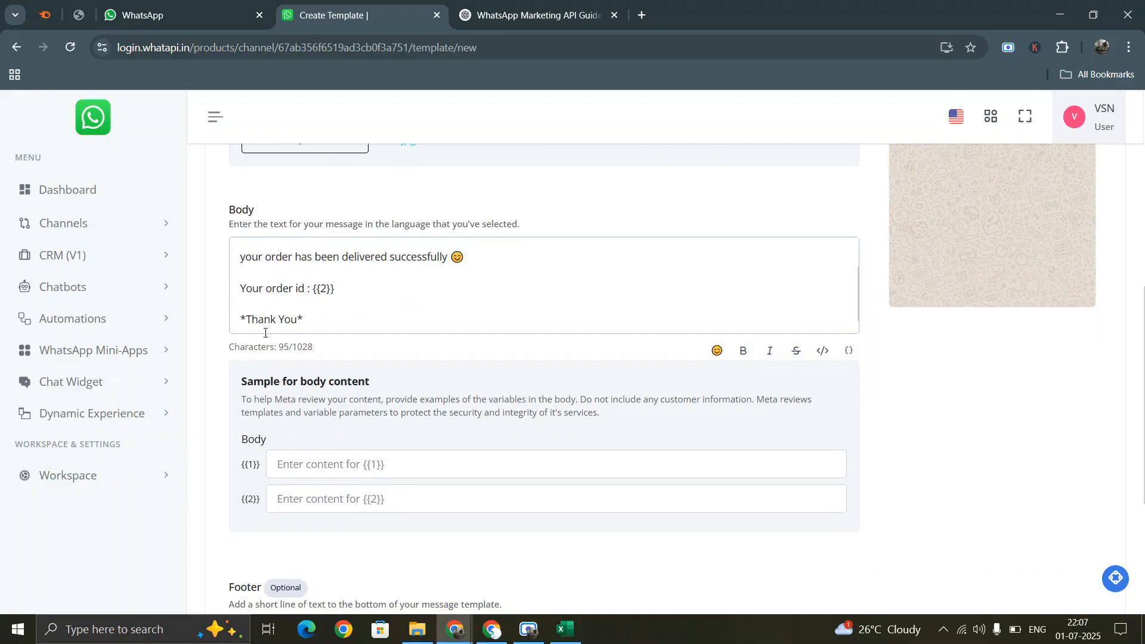
{"action": "key", "text": "Return"}
{"action": "key", "text": "Return"}
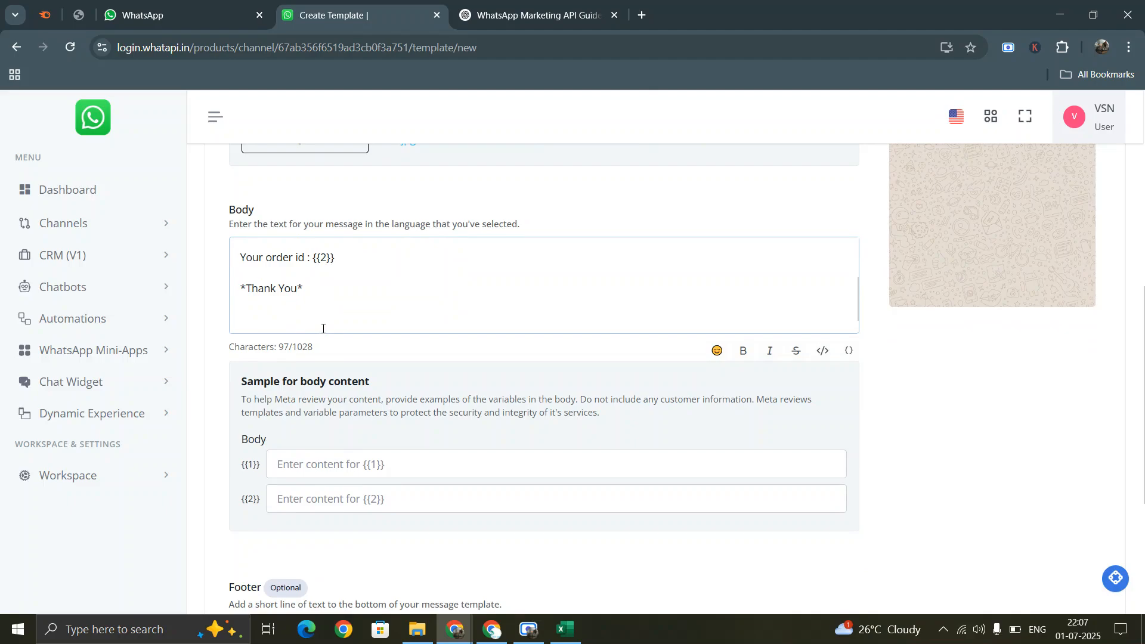
{"action": "key", "text": "BackSpace"}
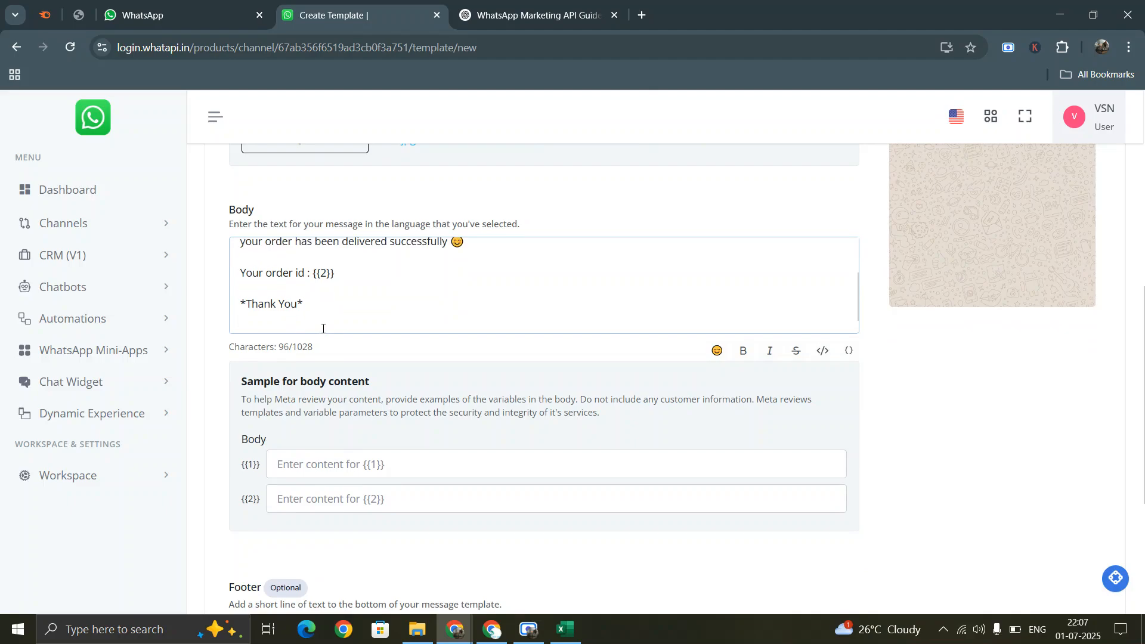
{"action": "key", "text": "BackSpace"}
- Make the bold 'Thank You' italic as well
{"action": "scroll", "coordinate": [417, 370], "scroll_direction": "up", "scroll_amount": 2}
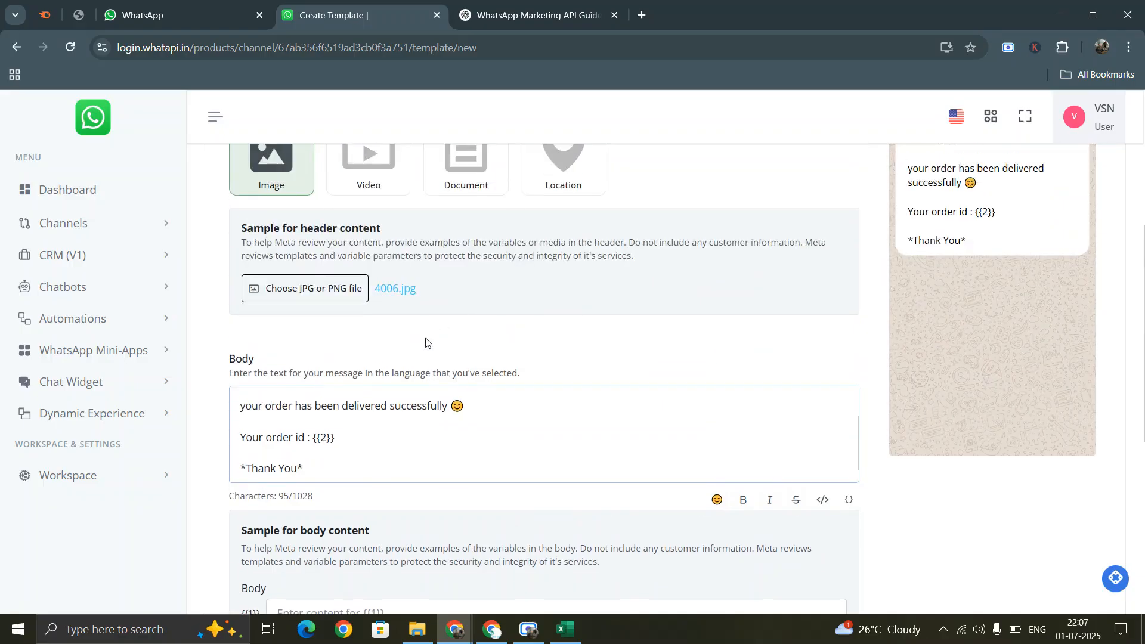
{"action": "scroll", "coordinate": [310, 377], "scroll_direction": "down", "scroll_amount": 1}
{"action": "left_click_drag", "start_coordinate": [248, 401], "coordinate": [298, 395]}
{"action": "left_click", "coordinate": [770, 425]}
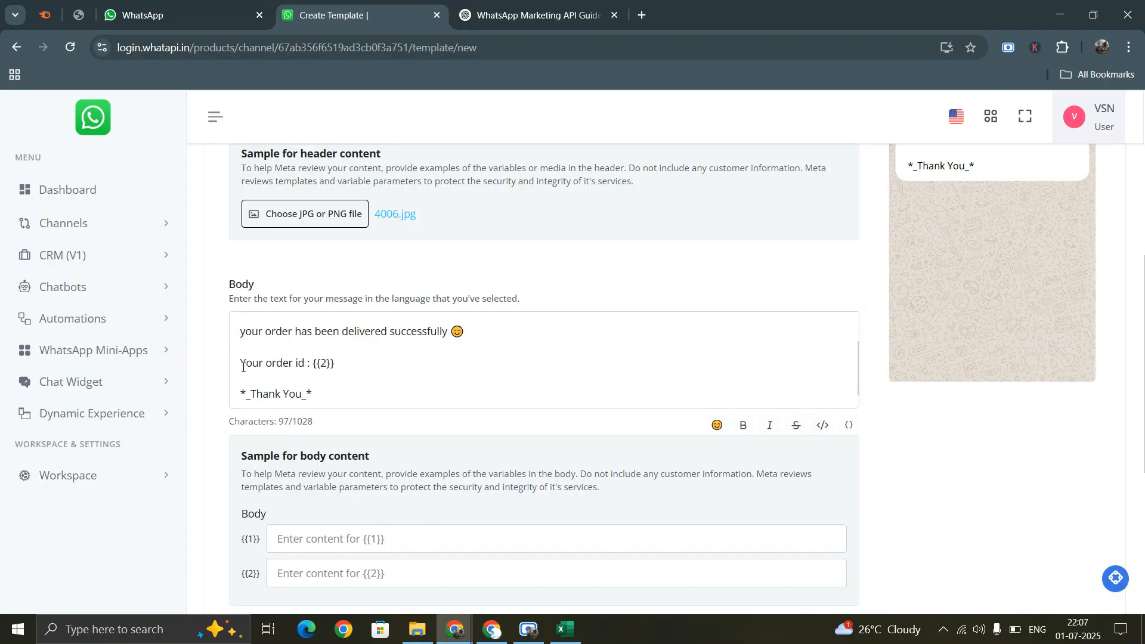
- Apply strikethrough to the words 'order id'
{"action": "left_click_drag", "start_coordinate": [243, 368], "coordinate": [304, 366]}
{"action": "left_click", "coordinate": [262, 364]}
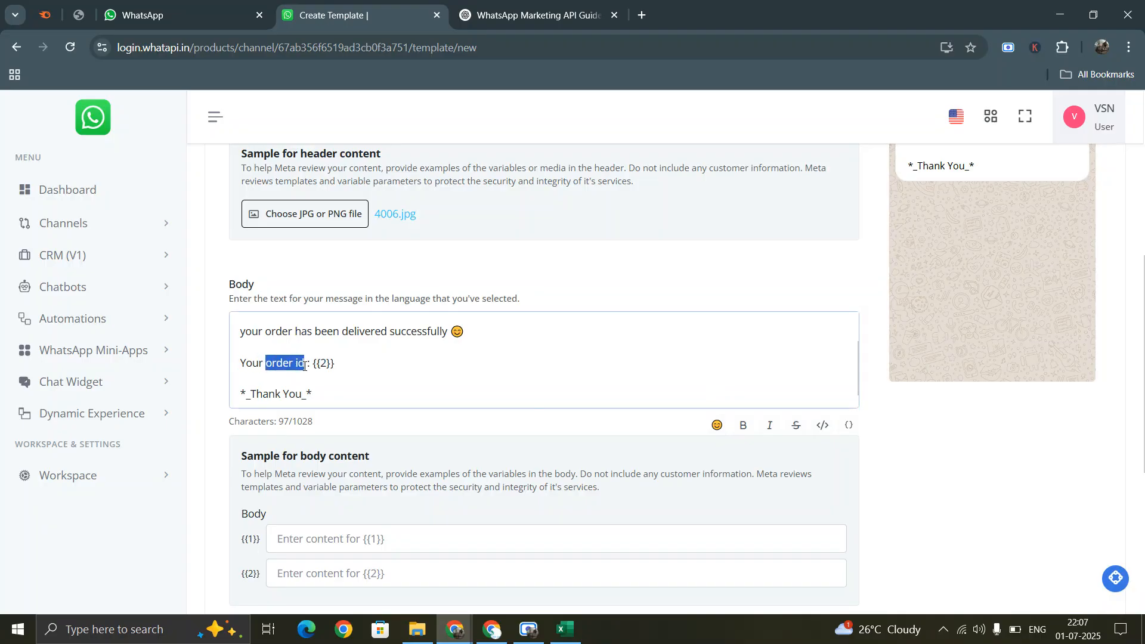
{"action": "left_click", "coordinate": [795, 427]}
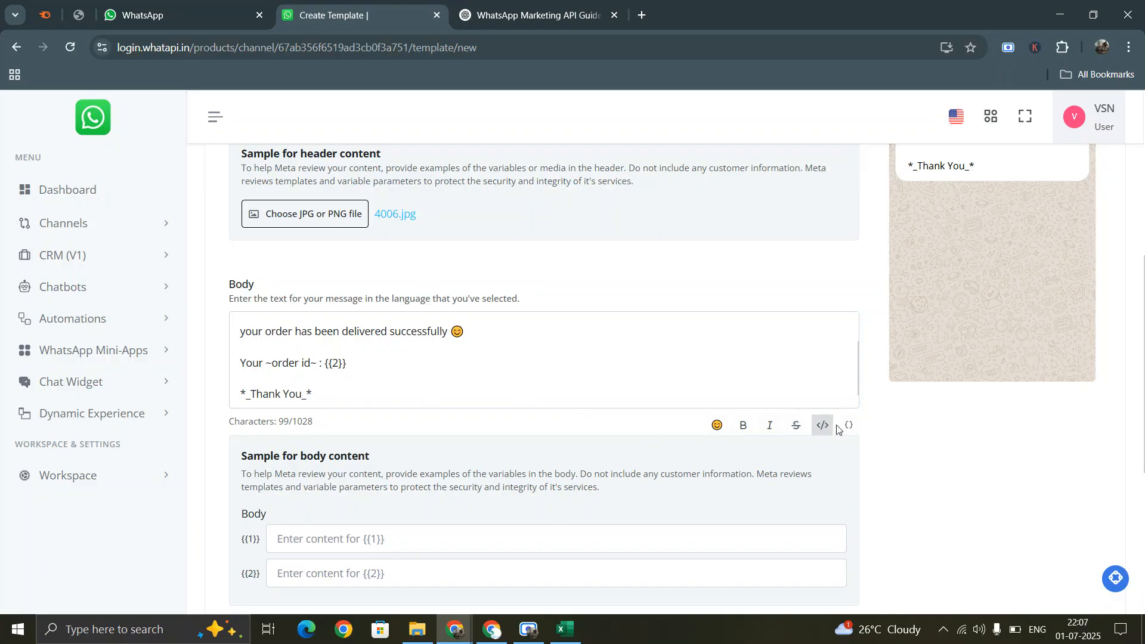
- Add a third variable {{3}} after the thank-you line
{"action": "left_click", "coordinate": [416, 360]}
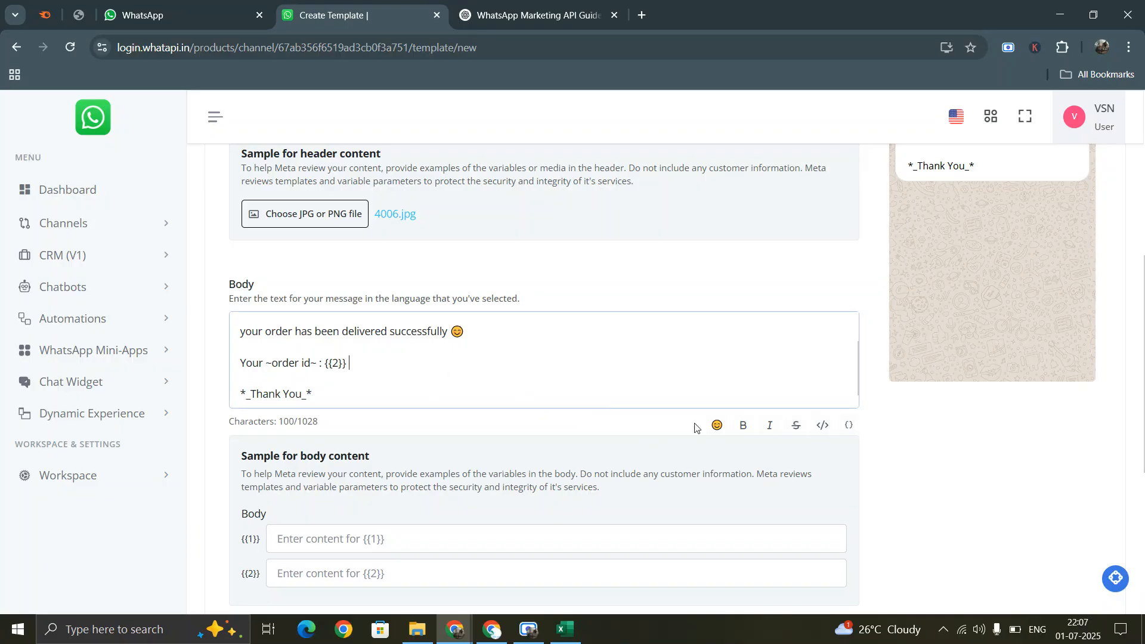
{"action": "left_click", "coordinate": [855, 428]}
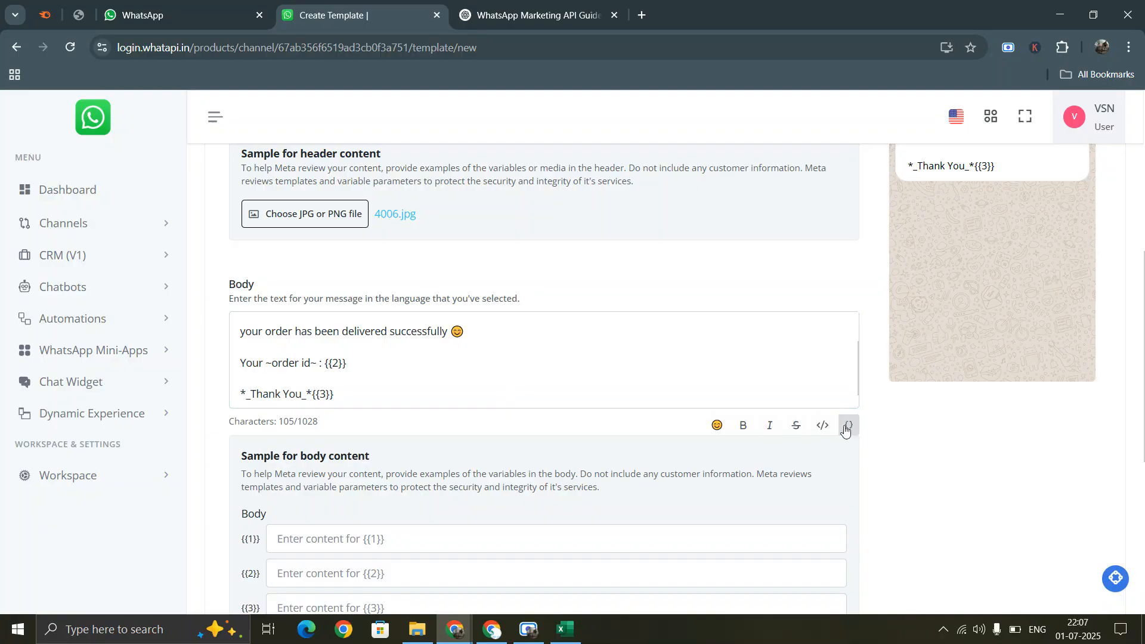
{"action": "scroll", "coordinate": [399, 362], "scroll_direction": "down", "scroll_amount": 3}
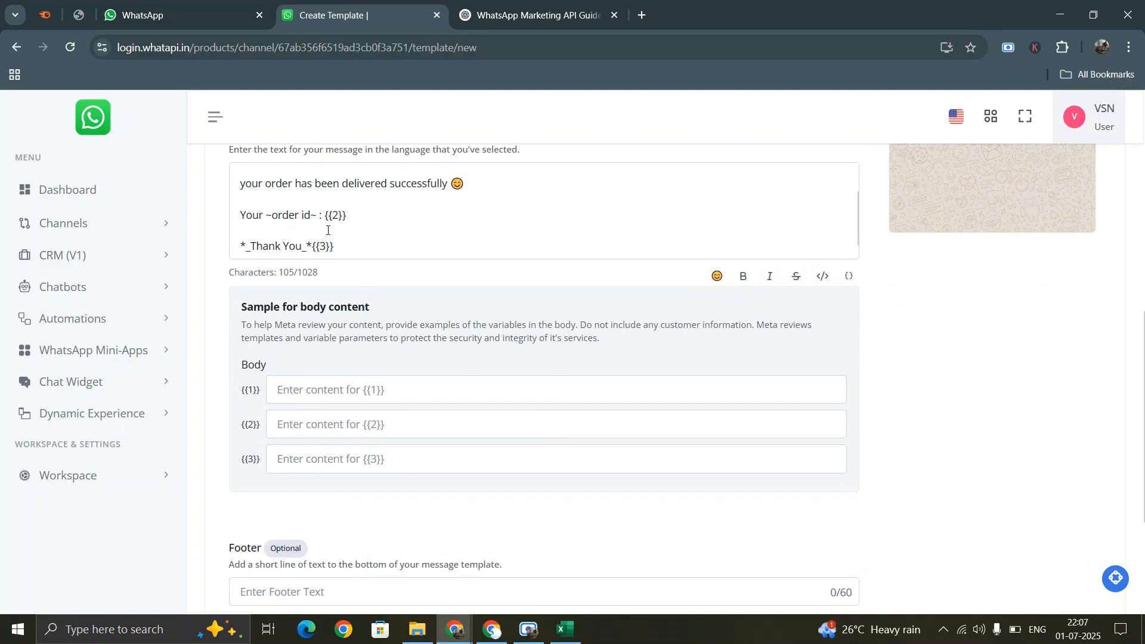
{"action": "scroll", "coordinate": [353, 235], "scroll_direction": "up", "scroll_amount": 4}
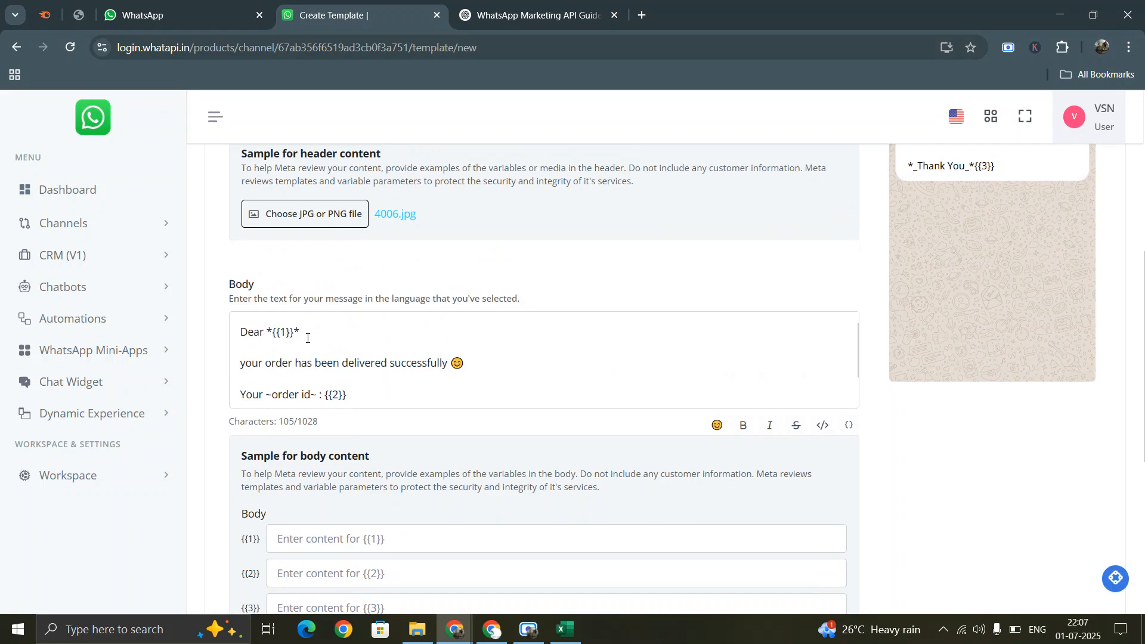
{"action": "scroll", "coordinate": [308, 339], "scroll_direction": "down", "scroll_amount": 4}
- Enter 'username' as the sample value for {{1}}
{"action": "left_click", "coordinate": [332, 390]}
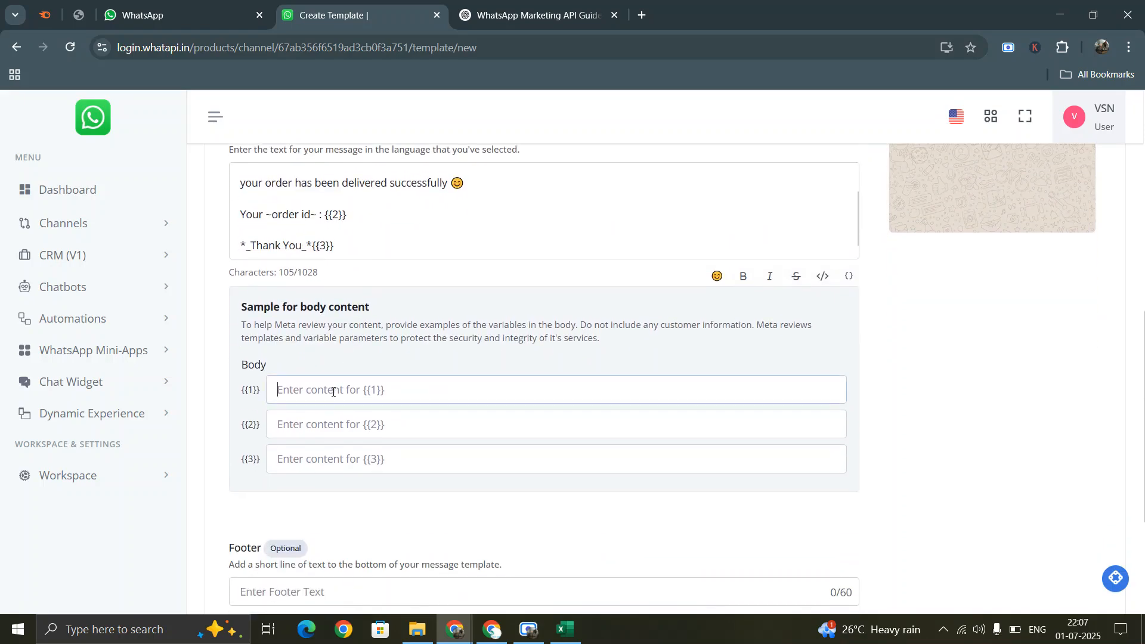
{"action": "scroll", "coordinate": [1082, 321], "scroll_direction": "up", "scroll_amount": 7}
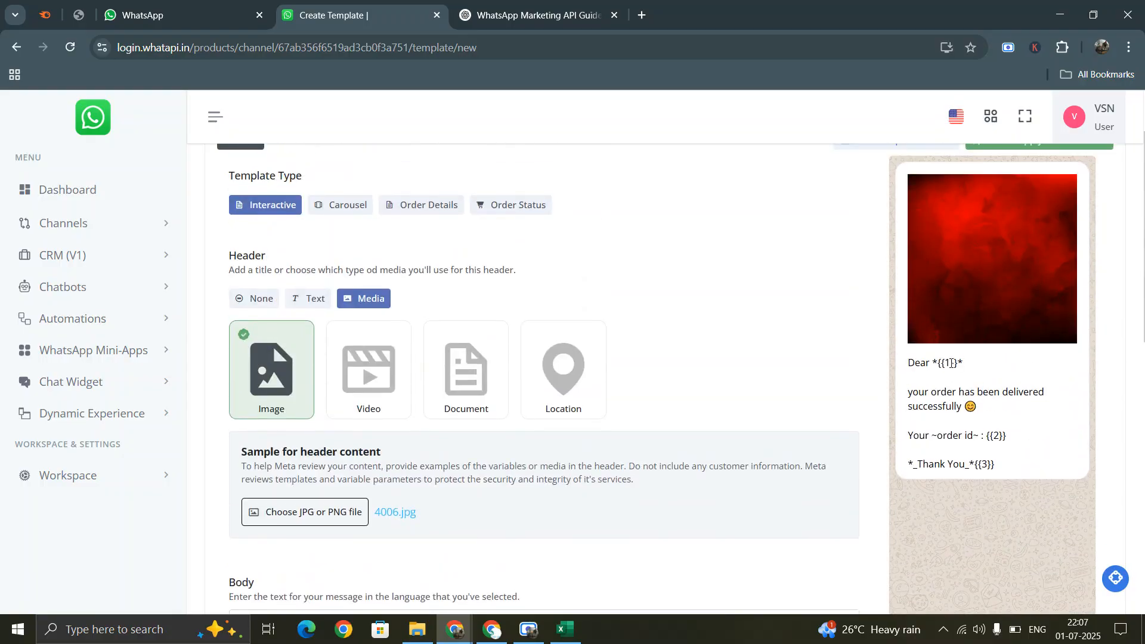
{"action": "scroll", "coordinate": [919, 377], "scroll_direction": "down", "scroll_amount": 1}
{"action": "scroll", "coordinate": [917, 380], "scroll_direction": "down", "scroll_amount": 5}
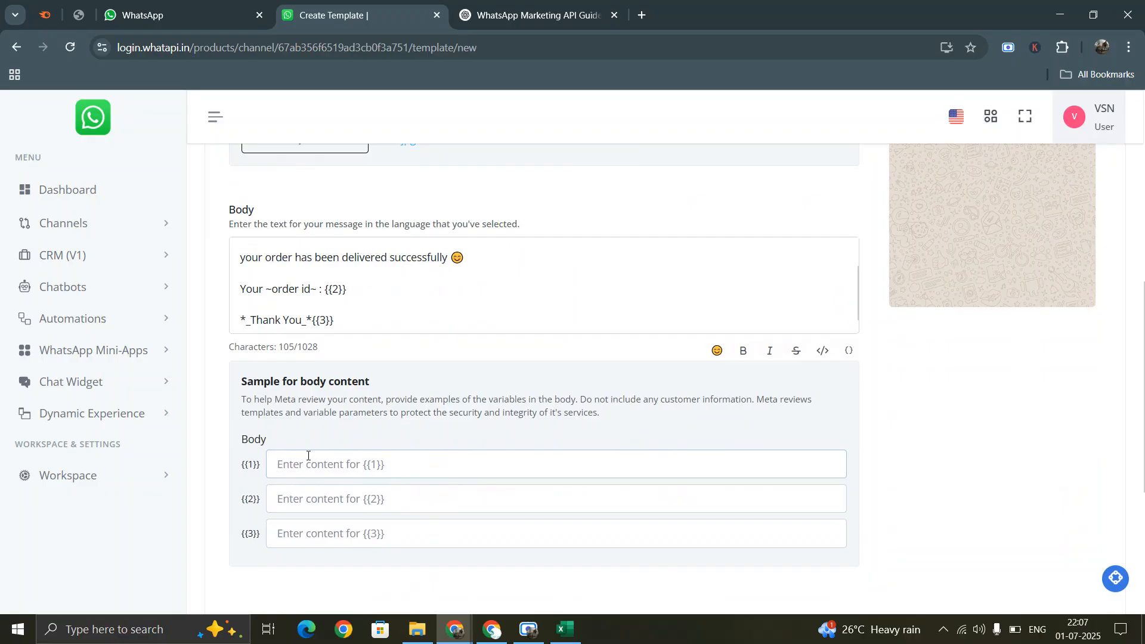
{"action": "type", "text": "username"}
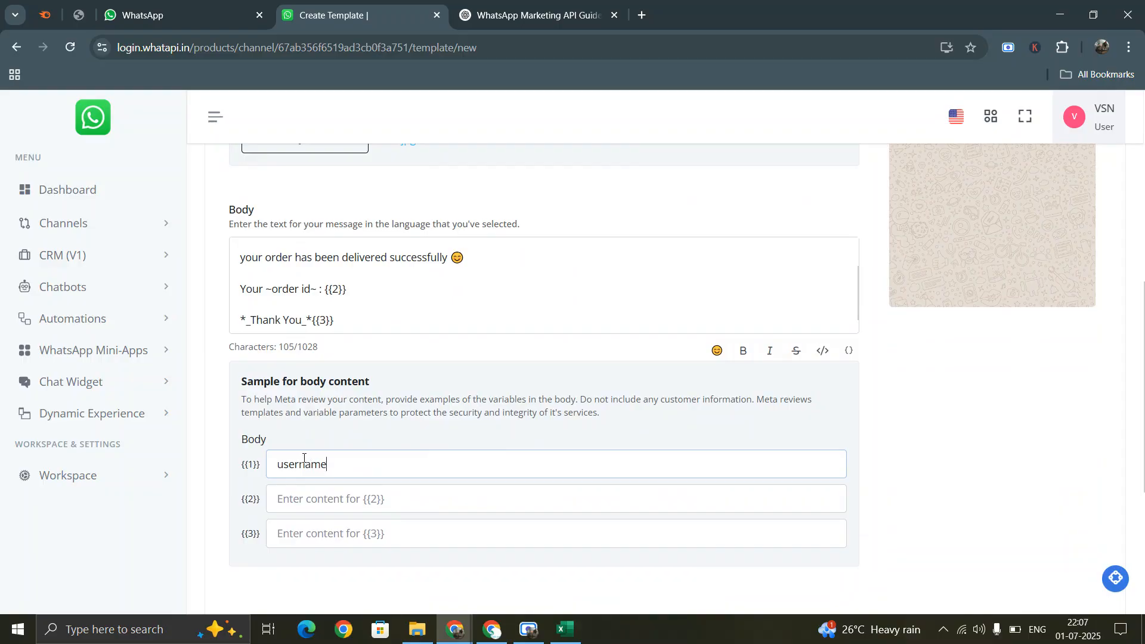
{"action": "scroll", "coordinate": [877, 462], "scroll_direction": "up", "scroll_amount": 5}
{"action": "scroll", "coordinate": [876, 461], "scroll_direction": "down", "scroll_amount": 5}
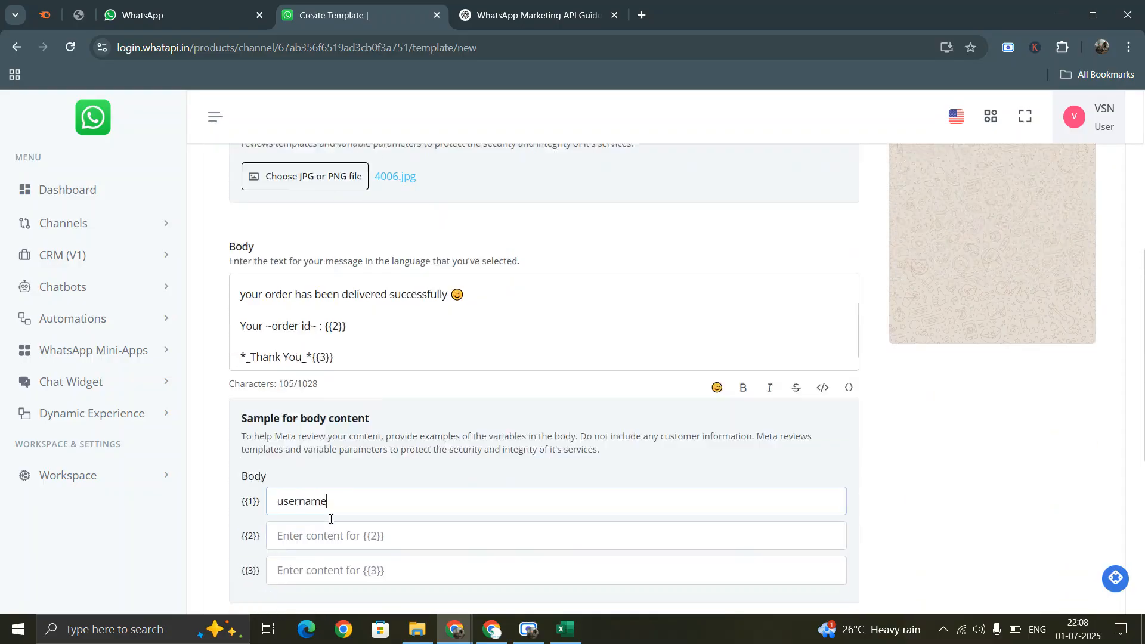
- Delete the {{3}} variable from the end of the body
{"action": "left_click", "coordinate": [319, 501]}
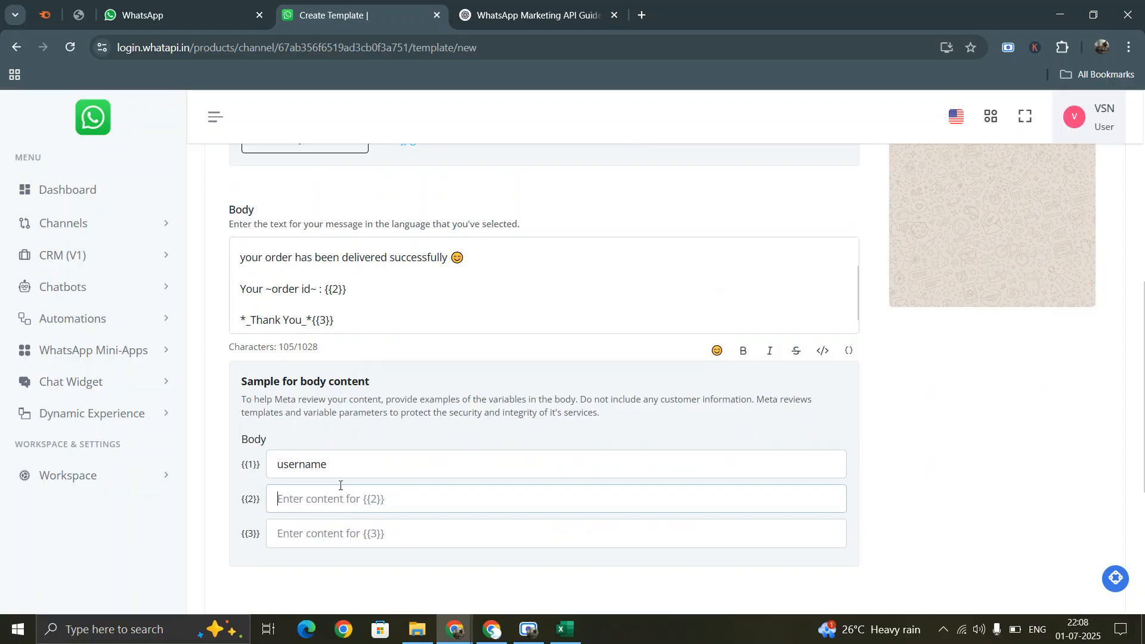
{"action": "scroll", "coordinate": [358, 317], "scroll_direction": "up", "scroll_amount": 2}
{"action": "scroll", "coordinate": [364, 317], "scroll_direction": "down", "scroll_amount": 2}
{"action": "left_click", "coordinate": [333, 321]}
{"action": "left_click_drag", "start_coordinate": [333, 321], "coordinate": [317, 321]}
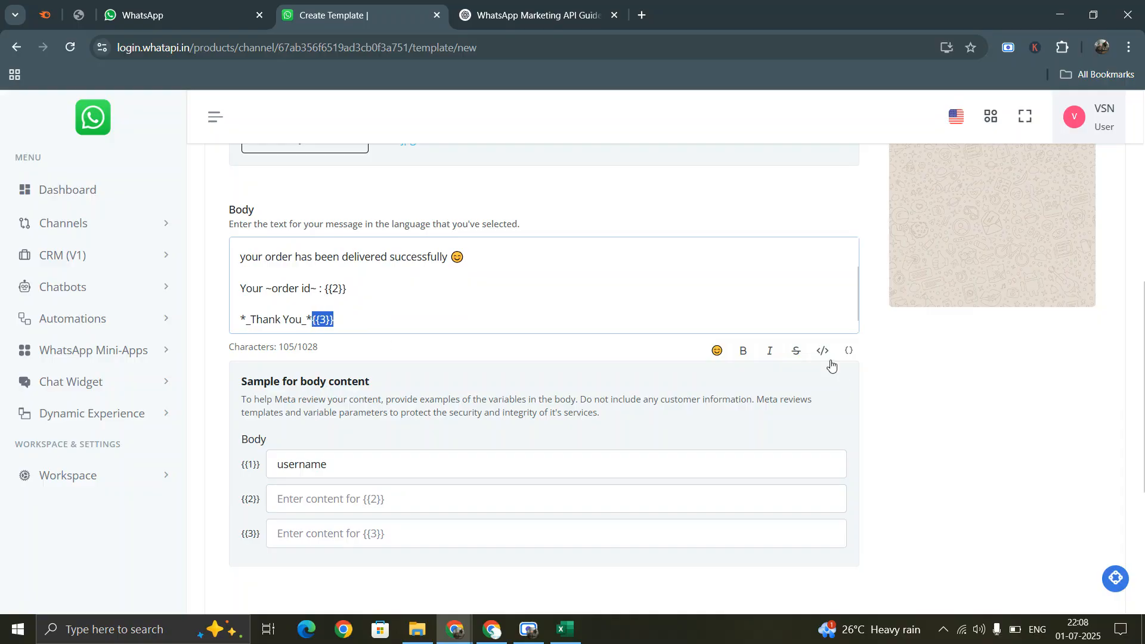
{"action": "key", "text": "BackSpace"}
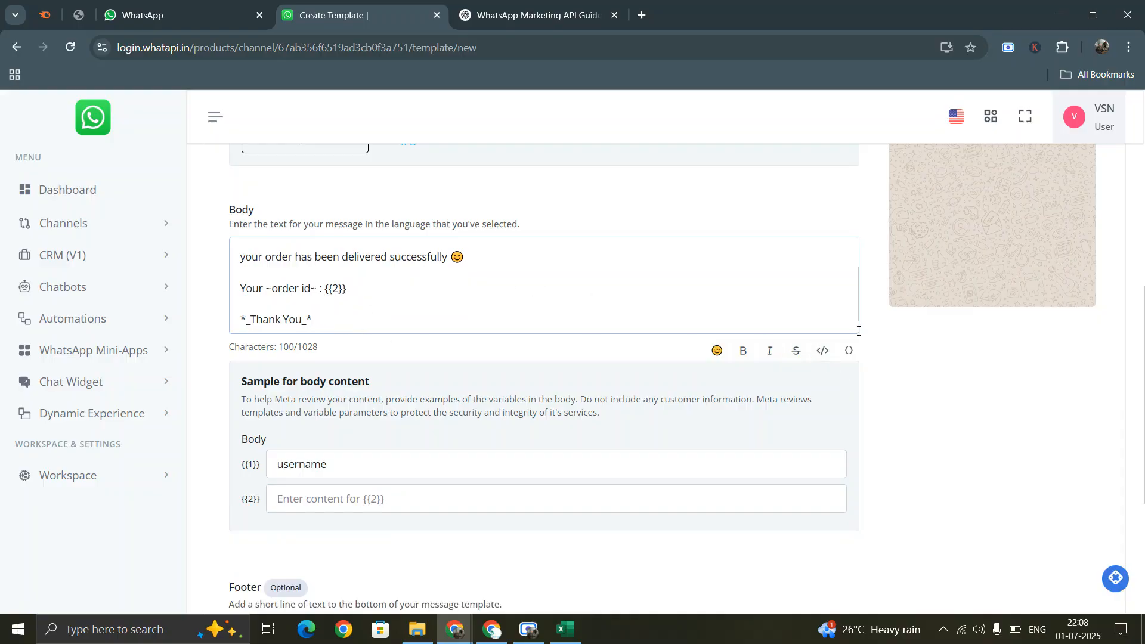
- Remove the re-added extra variables so only {{1}} and {{2}} remain
{"action": "left_click", "coordinate": [849, 350]}
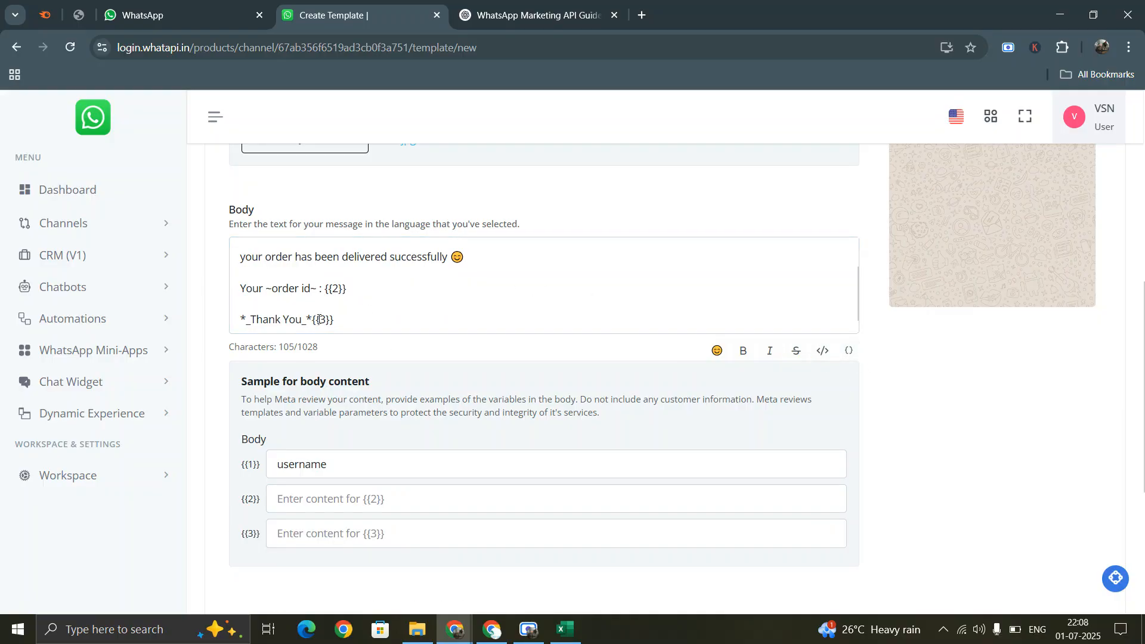
{"action": "left_click_drag", "start_coordinate": [334, 320], "coordinate": [317, 320]}
{"action": "key", "text": "BackSpace"}
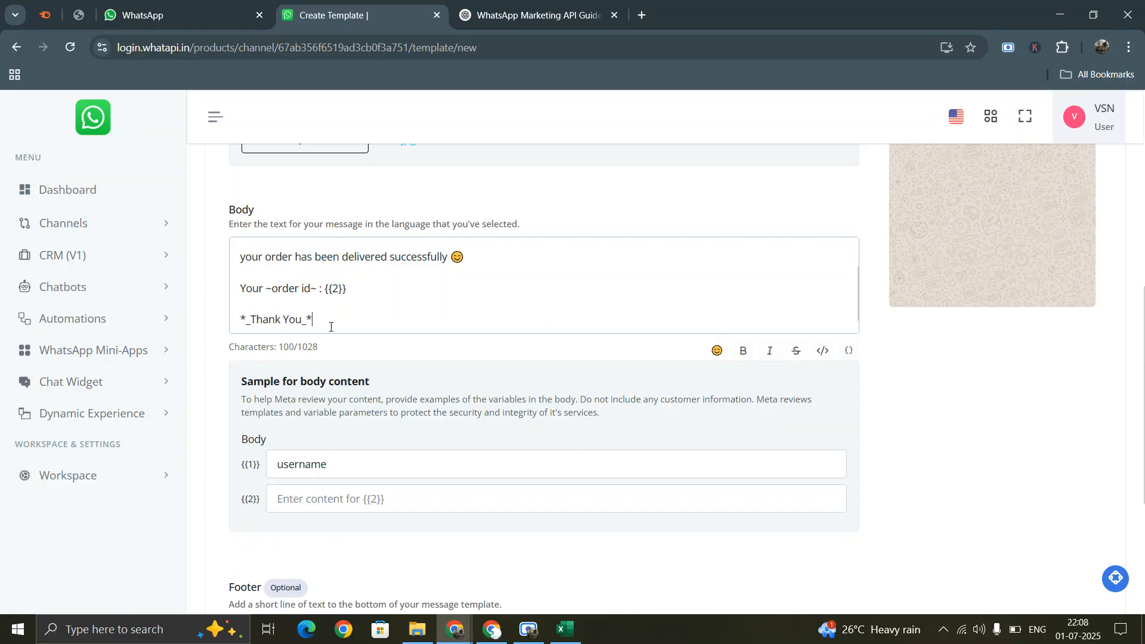
{"action": "left_click", "coordinate": [849, 352]}
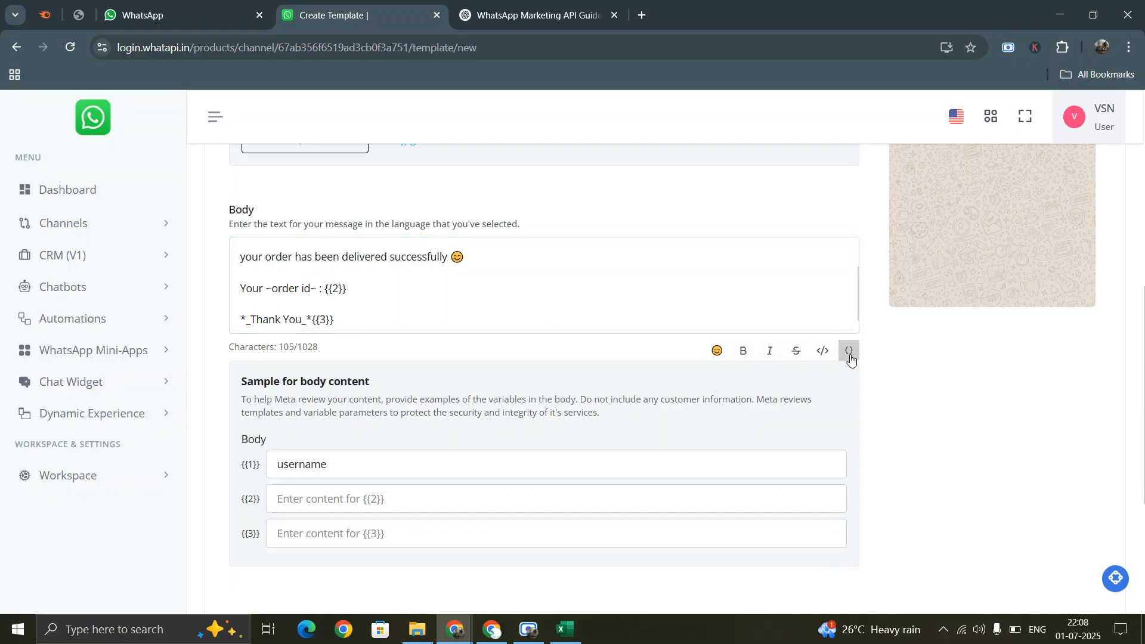
{"action": "left_click", "coordinate": [849, 352]}
{"action": "left_click", "coordinate": [850, 352]}
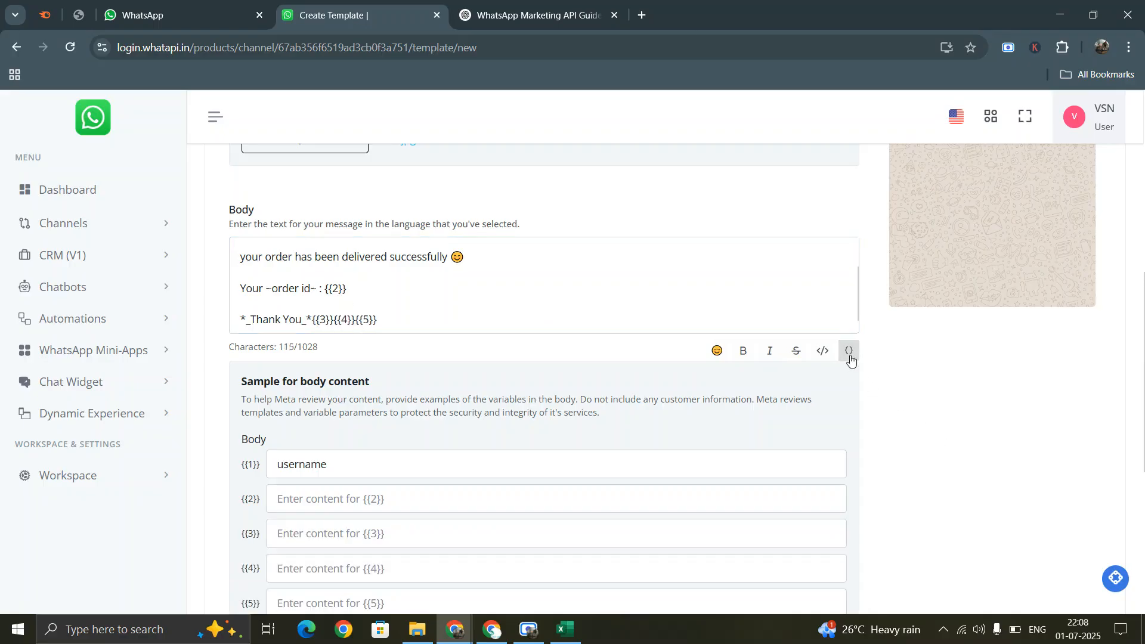
{"action": "left_click", "coordinate": [385, 319]}
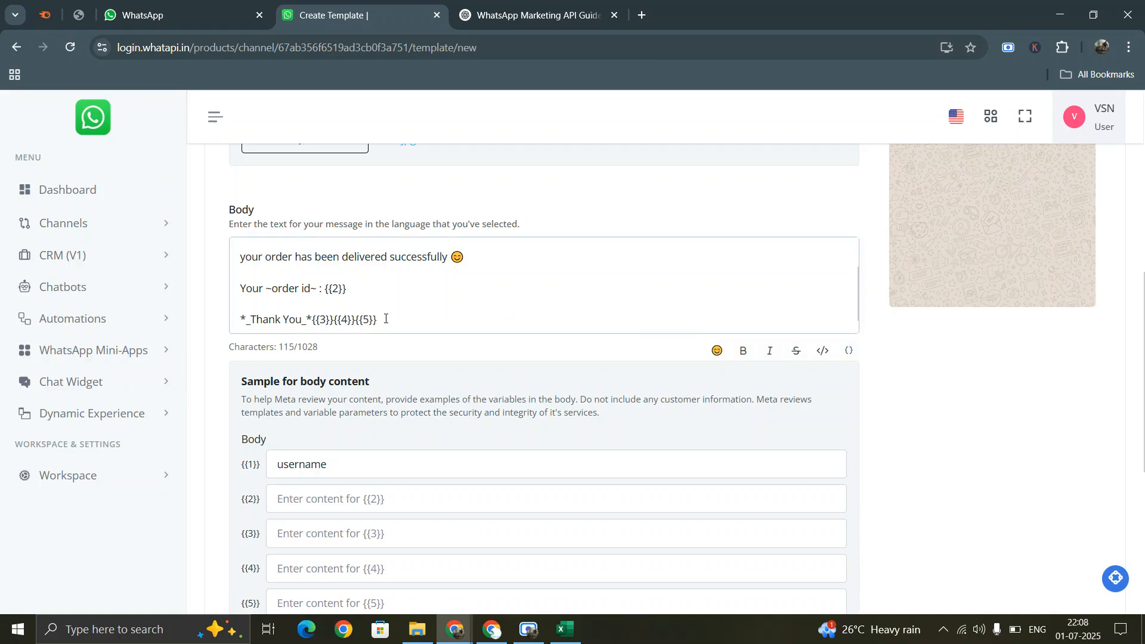
{"action": "key", "text": "BackSpace"}
{"action": "key", "text": "BackSpace"}
{"action": "key", "text": "BackSpace"}
{"action": "key", "text": "BackSpace"}
{"action": "key", "text": "BackSpace"}
{"action": "key", "text": "BackSpace"}
{"action": "key", "text": "BackSpace"}
{"action": "key", "text": "BackSpace"}
{"action": "key", "text": "BackSpace"}
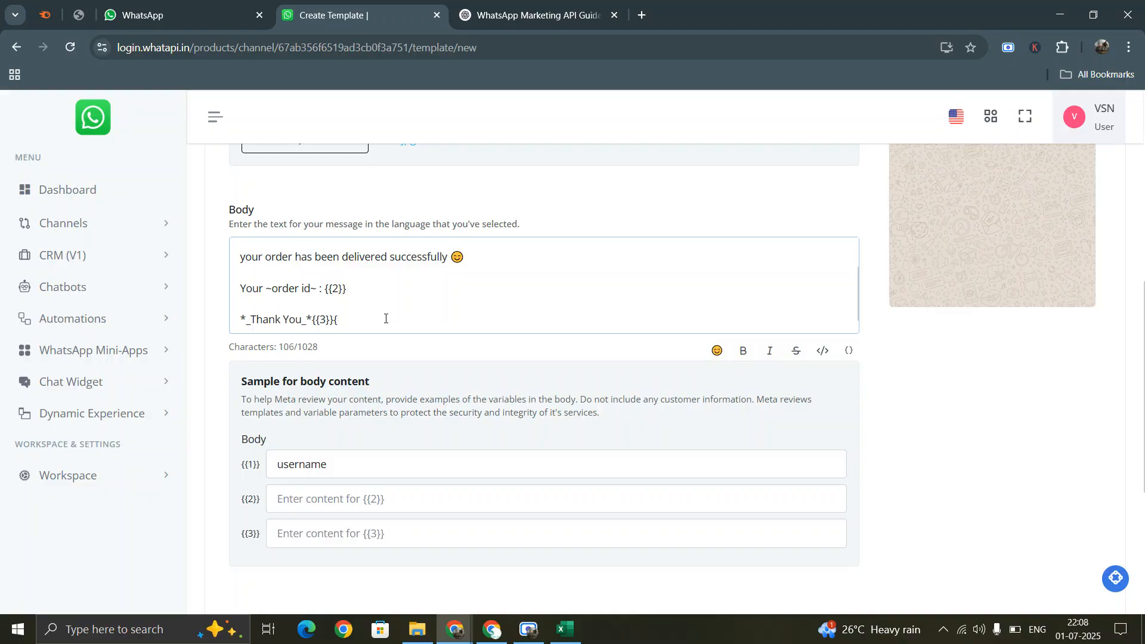
{"action": "key", "text": "BackSpace"}
{"action": "key", "text": "BackSpace"}
{"action": "key", "text": "BackSpace"}
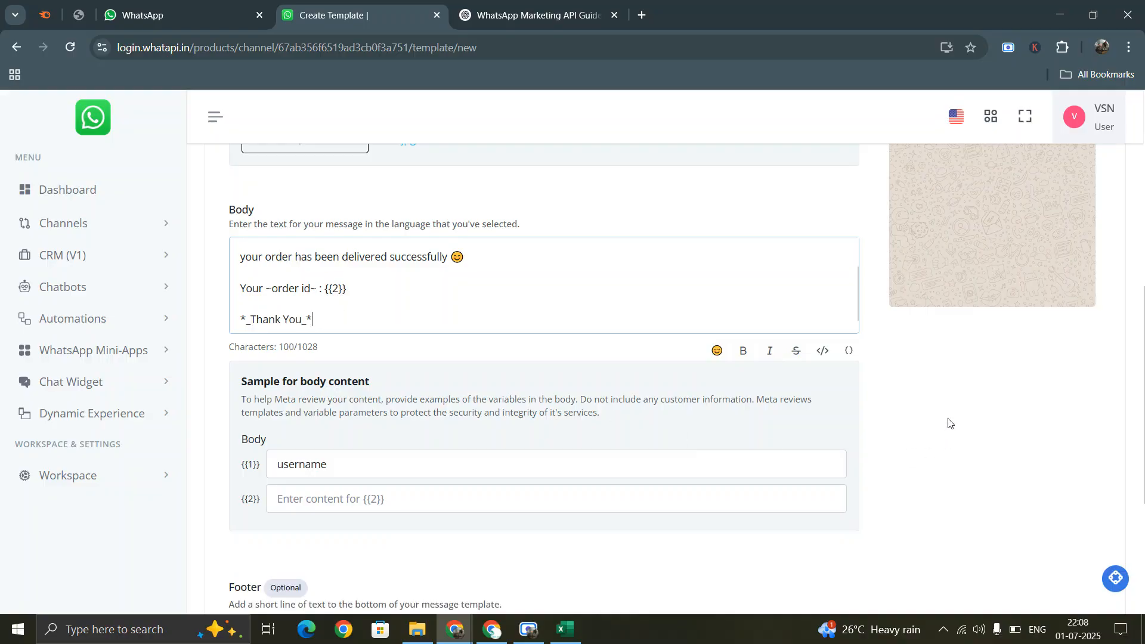
{"action": "left_click", "coordinate": [675, 374]}
{"action": "left_click", "coordinate": [323, 500]}
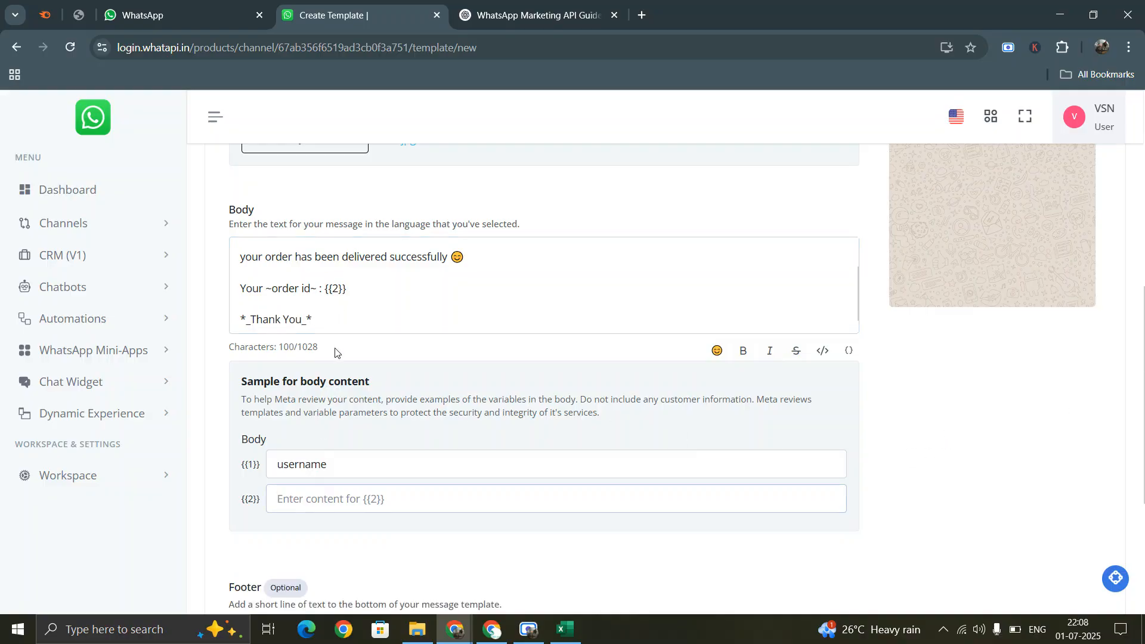
- Enter 'order id 1233' as the sample value for {{2}}
{"action": "type", "text": "order id 12334"}
{"action": "scroll", "coordinate": [1026, 461], "scroll_direction": "up", "scroll_amount": 8}
{"action": "scroll", "coordinate": [1029, 436], "scroll_direction": "down", "scroll_amount": 3}
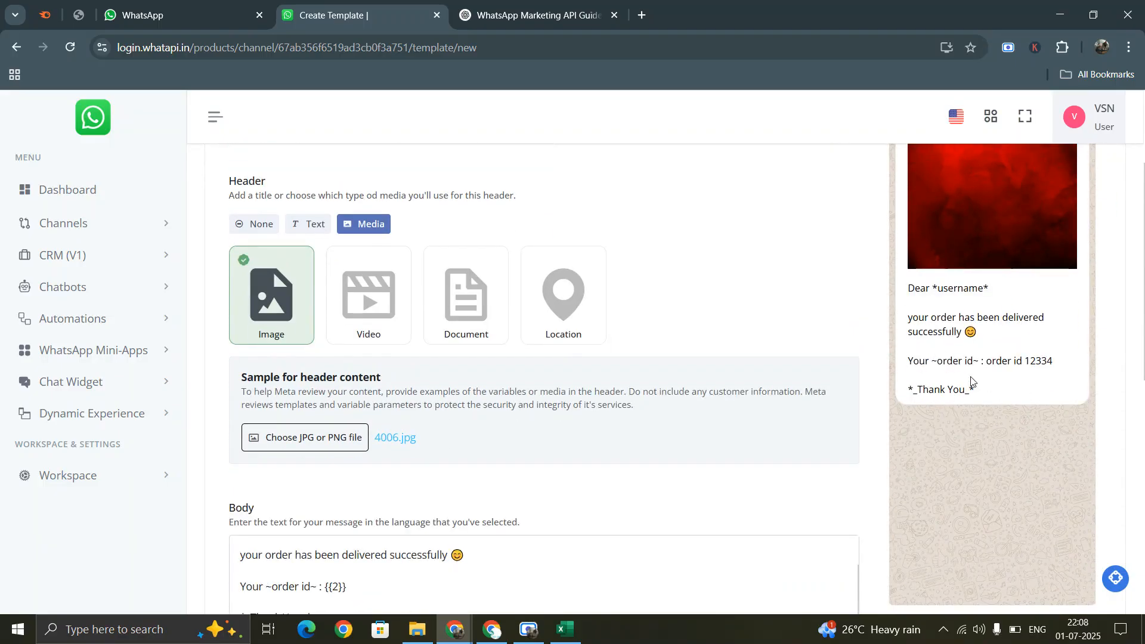
{"action": "scroll", "coordinate": [1008, 373], "scroll_direction": "up", "scroll_amount": 2}
{"action": "scroll", "coordinate": [1017, 309], "scroll_direction": "down", "scroll_amount": 6}
{"action": "scroll", "coordinate": [398, 395], "scroll_direction": "down", "scroll_amount": 3}
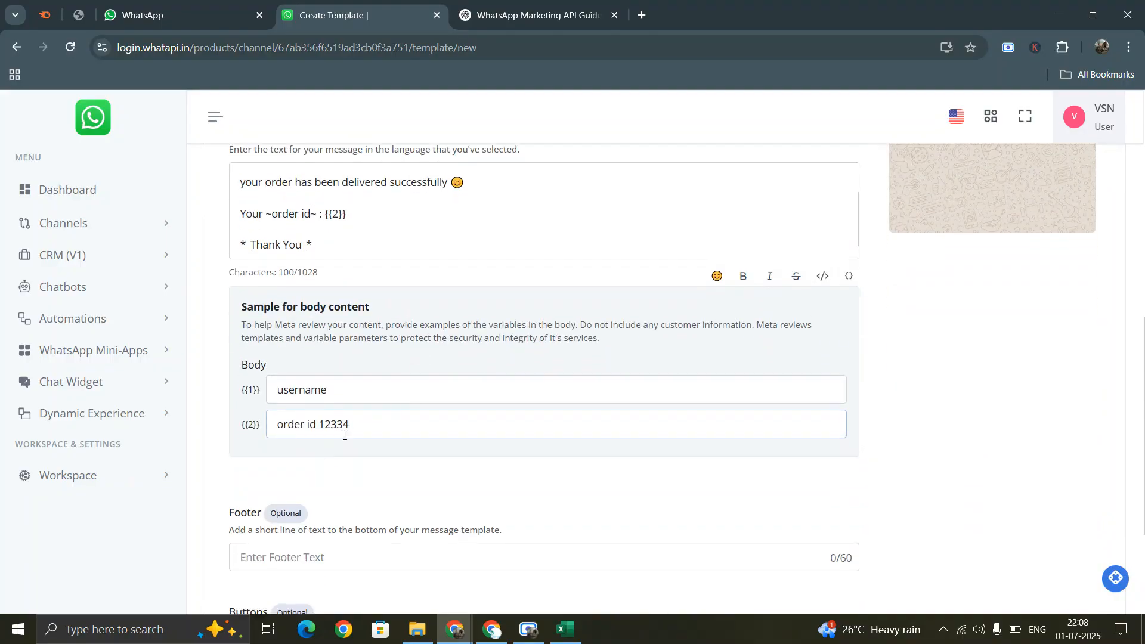
- Type 'VSN Groups' into the template footer
{"action": "left_click", "coordinate": [377, 490]}
{"action": "scroll", "coordinate": [1081, 411], "scroll_direction": "up", "scroll_amount": 5}
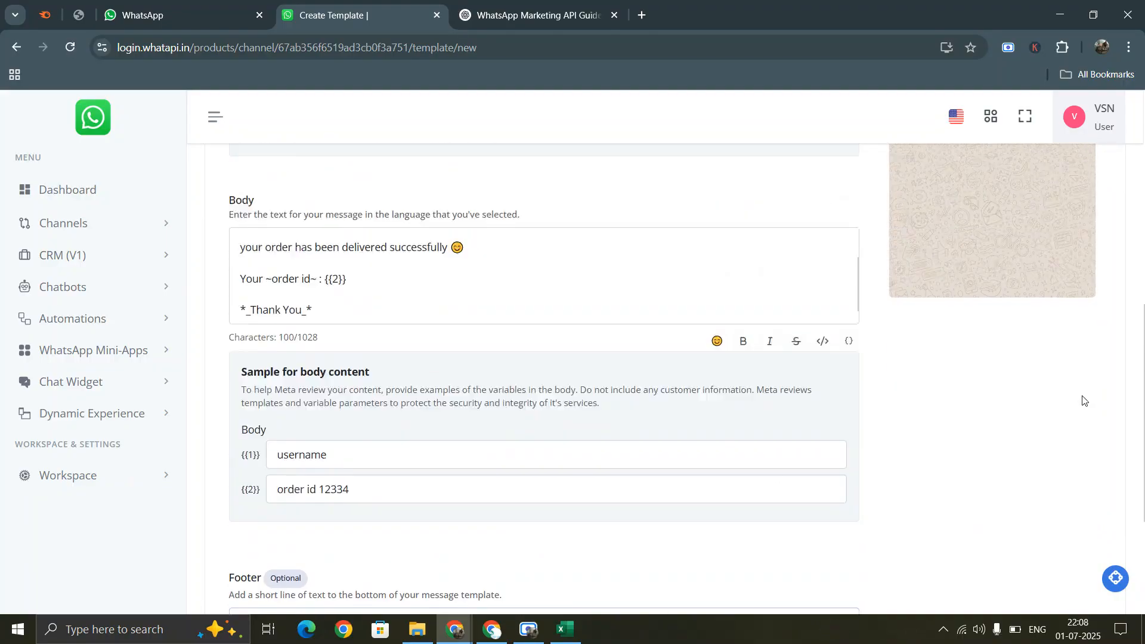
{"action": "scroll", "coordinate": [268, 600], "scroll_direction": "down", "scroll_amount": 3}
{"action": "scroll", "coordinate": [331, 541], "scroll_direction": "down", "scroll_amount": 3}
{"action": "scroll", "coordinate": [331, 541], "scroll_direction": "down", "scroll_amount": 2}
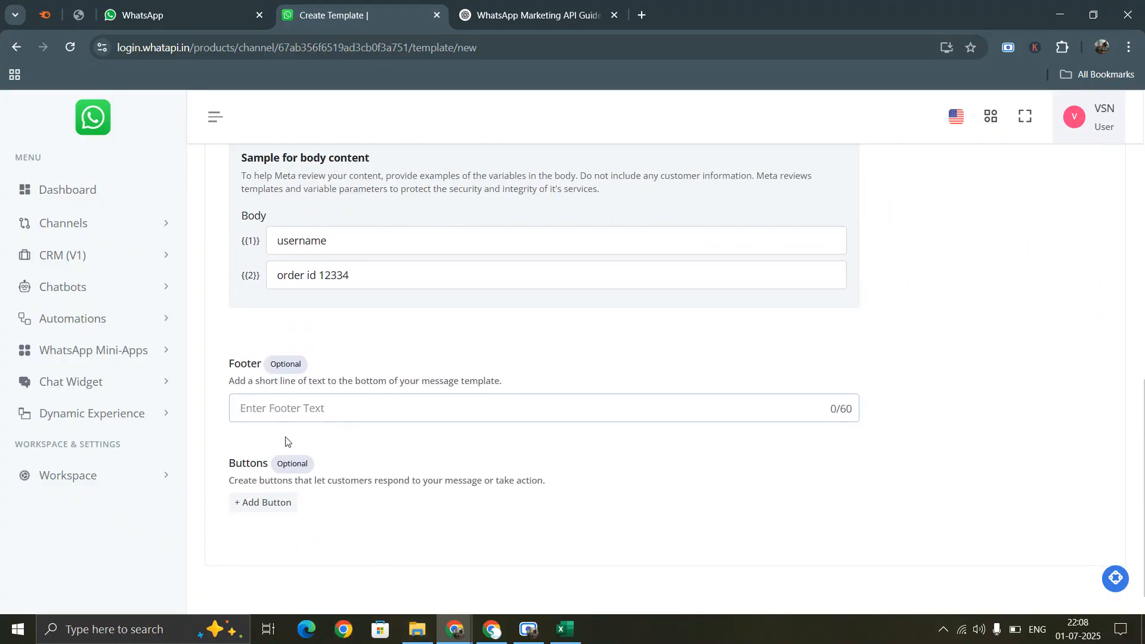
{"action": "type", "text": "VSN Gr"}
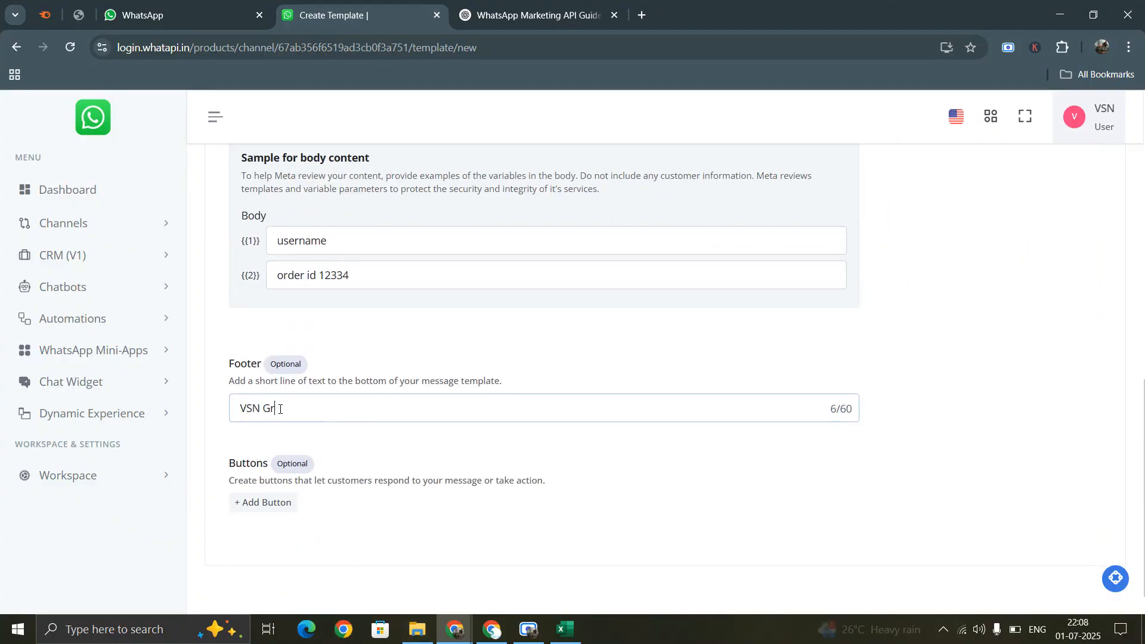
{"action": "type", "text": "oups"}
{"action": "scroll", "coordinate": [974, 422], "scroll_direction": "up", "scroll_amount": 10}
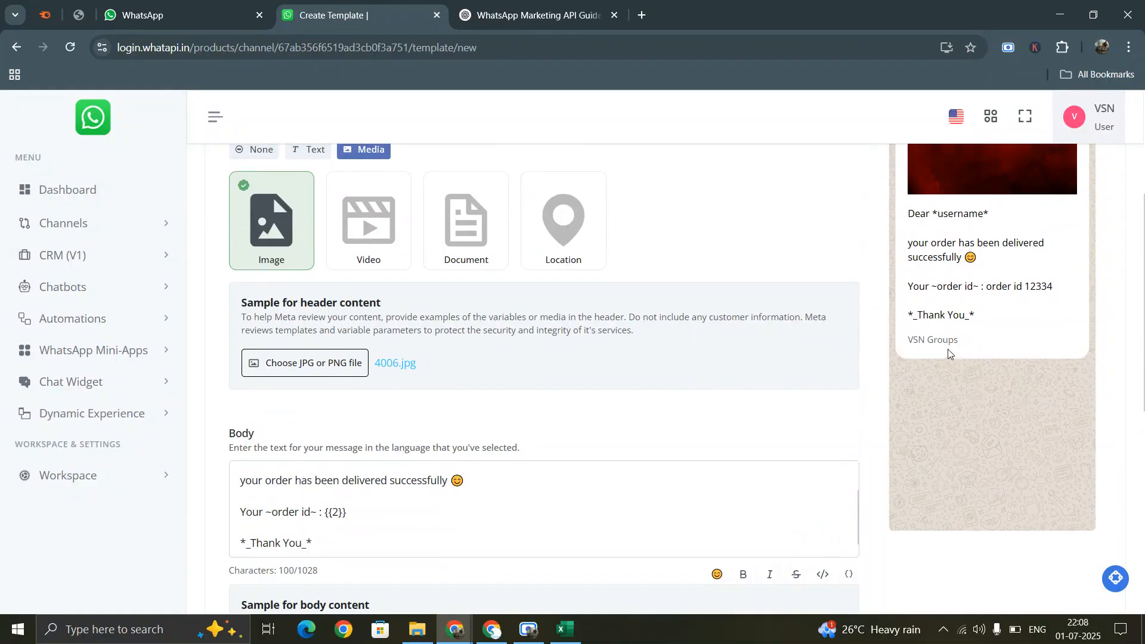
- Replace the footer with 'check the order status by clicking the link below'
{"action": "left_click_drag", "start_coordinate": [933, 340], "coordinate": [959, 340]}
{"action": "scroll", "coordinate": [980, 257], "scroll_direction": "up", "scroll_amount": 3}
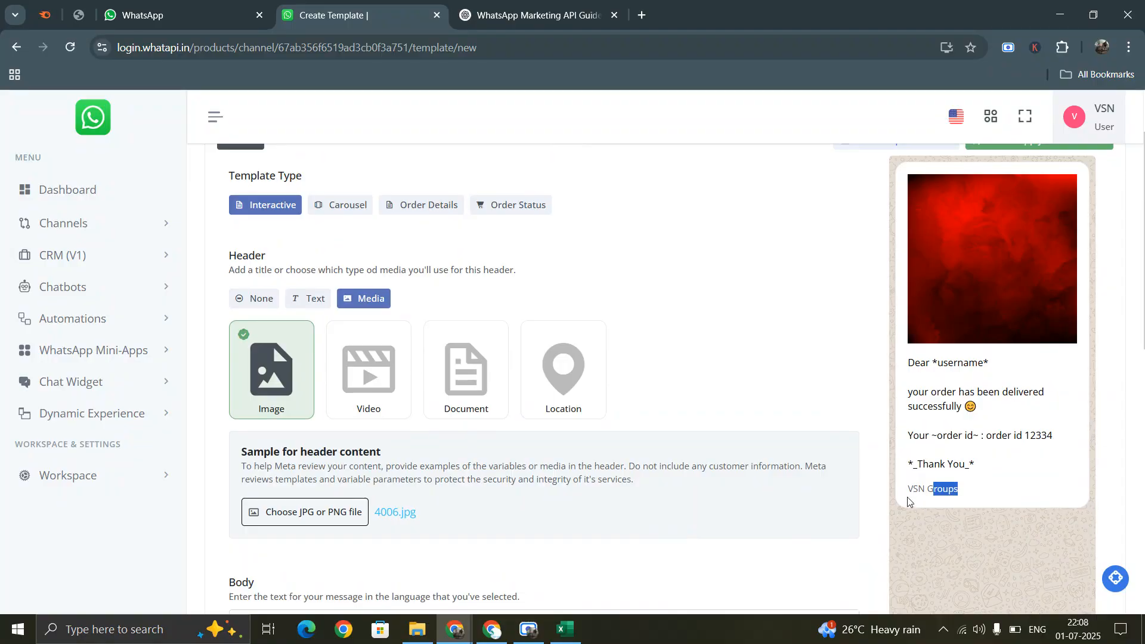
{"action": "left_click_drag", "start_coordinate": [908, 489], "coordinate": [965, 495]}
{"action": "scroll", "coordinate": [452, 431], "scroll_direction": "down", "scroll_amount": 5}
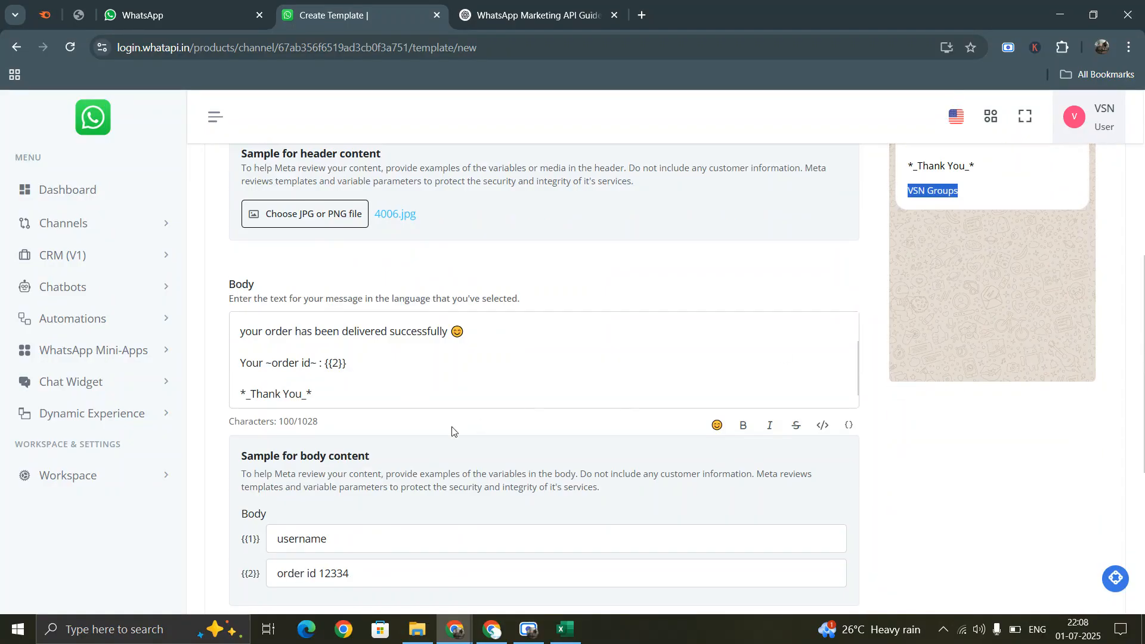
{"action": "scroll", "coordinate": [453, 431], "scroll_direction": "down", "scroll_amount": 3}
{"action": "left_click_drag", "start_coordinate": [300, 557], "coordinate": [242, 554]}
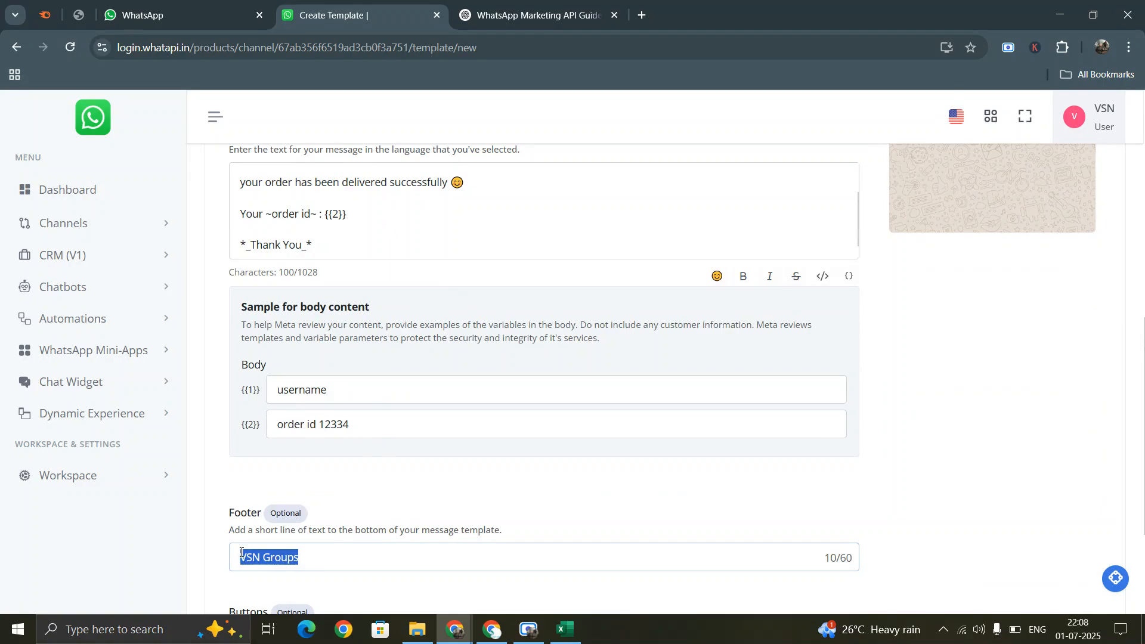
{"action": "type", "text": "check the or"}
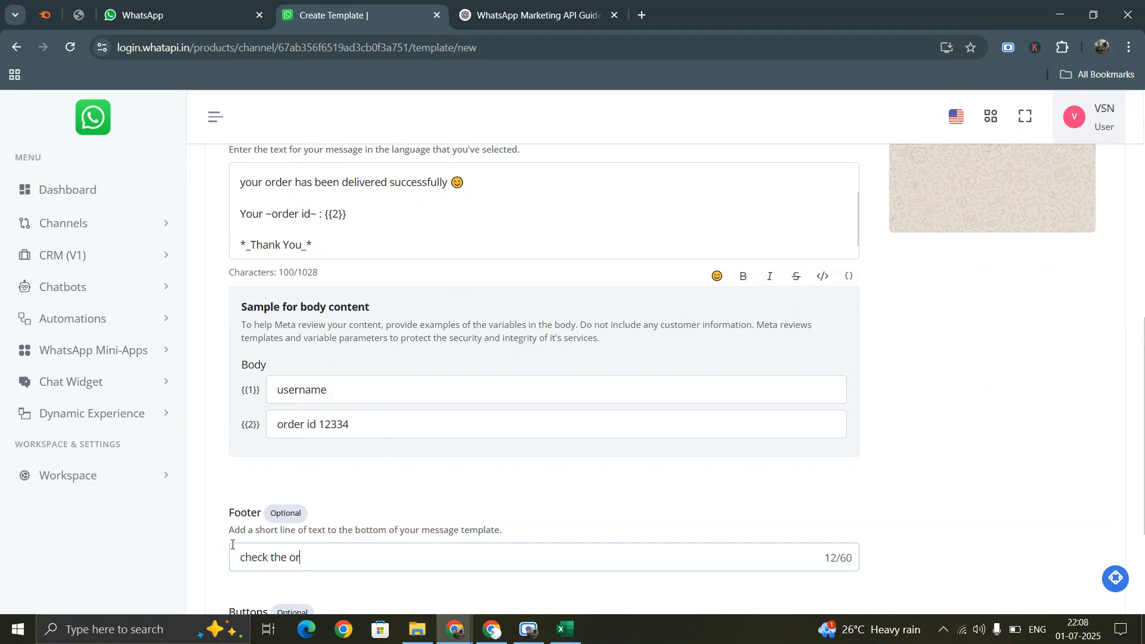
{"action": "type", "text": "der status by clicking the link "}
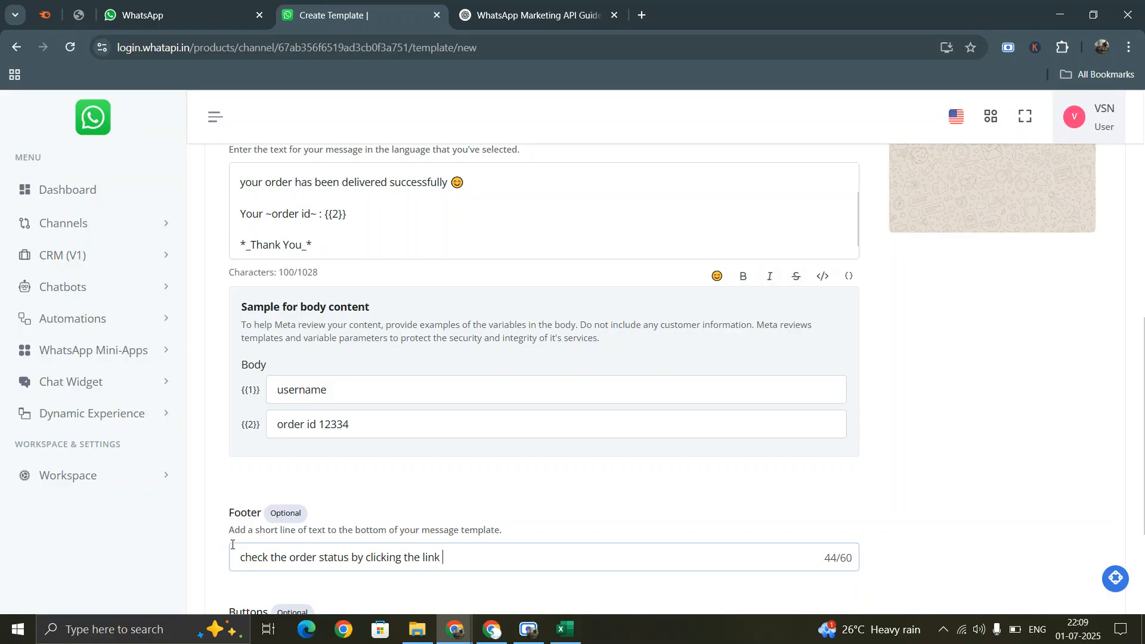
{"action": "type", "text": "below"}
{"action": "scroll", "coordinate": [942, 403], "scroll_direction": "up", "scroll_amount": 6}
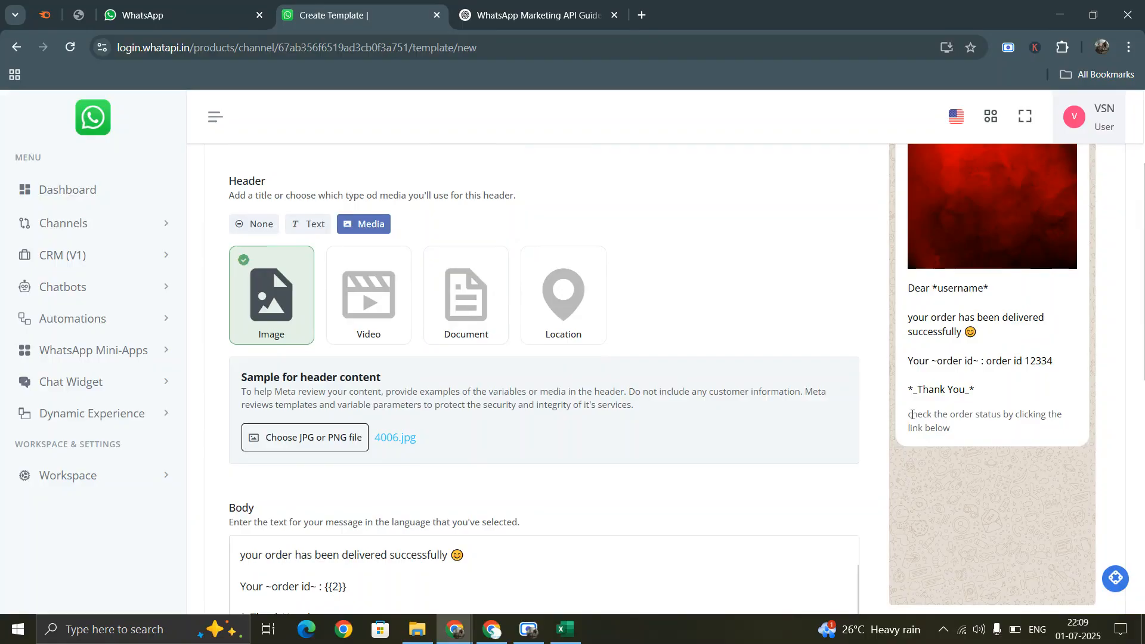
{"action": "scroll", "coordinate": [955, 393], "scroll_direction": "down", "scroll_amount": 2}
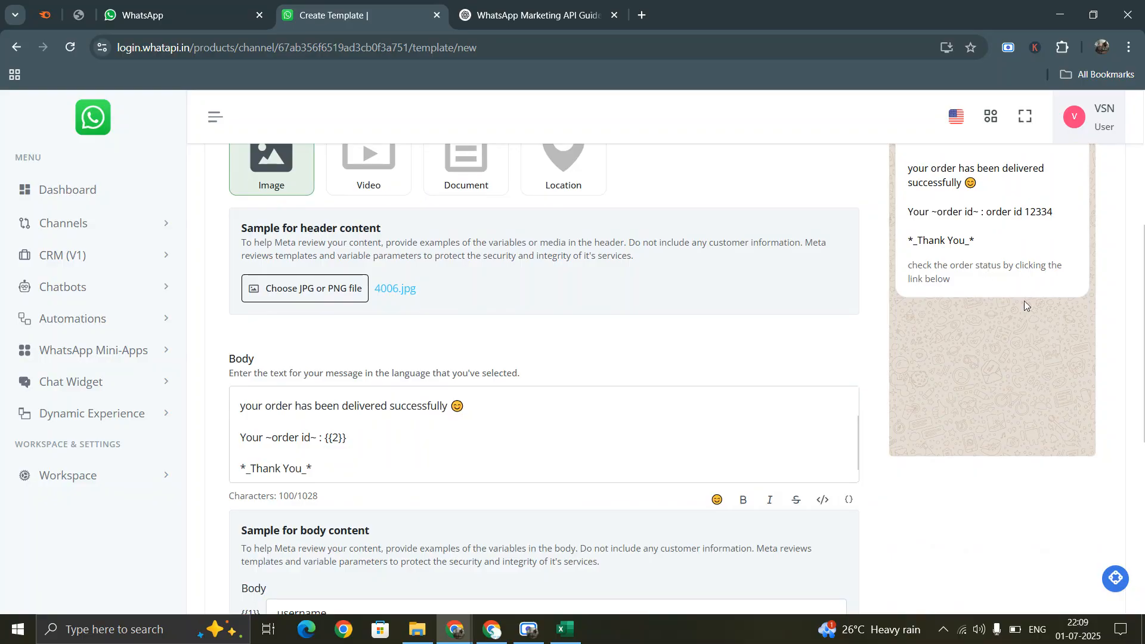
{"action": "scroll", "coordinate": [573, 363], "scroll_direction": "down", "scroll_amount": 6}
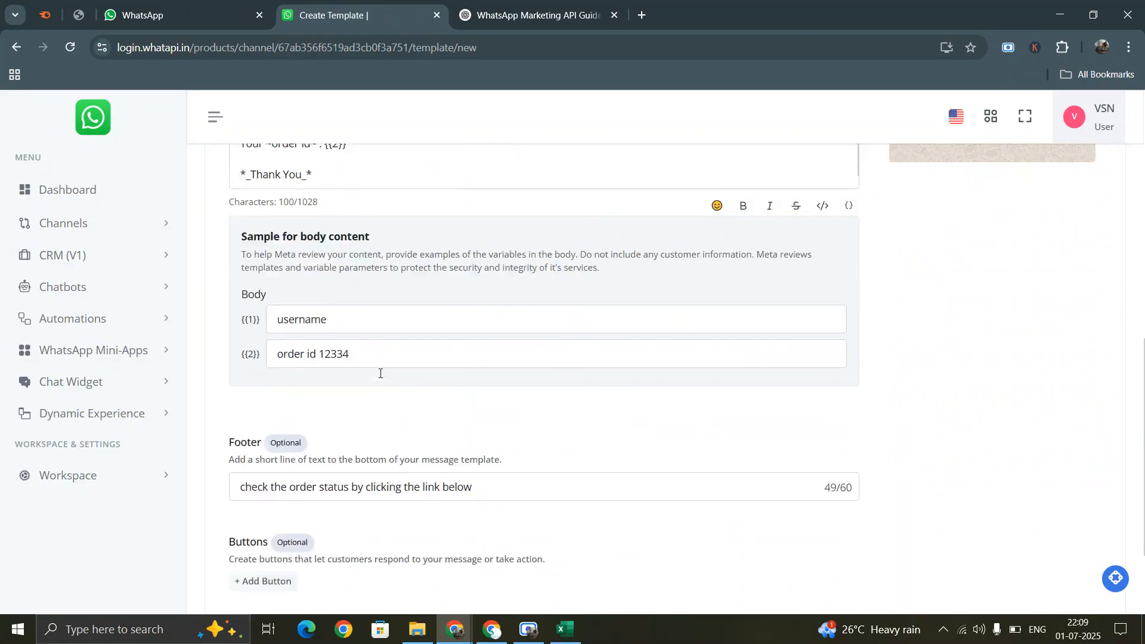
{"action": "scroll", "coordinate": [955, 334], "scroll_direction": "up", "scroll_amount": 9}
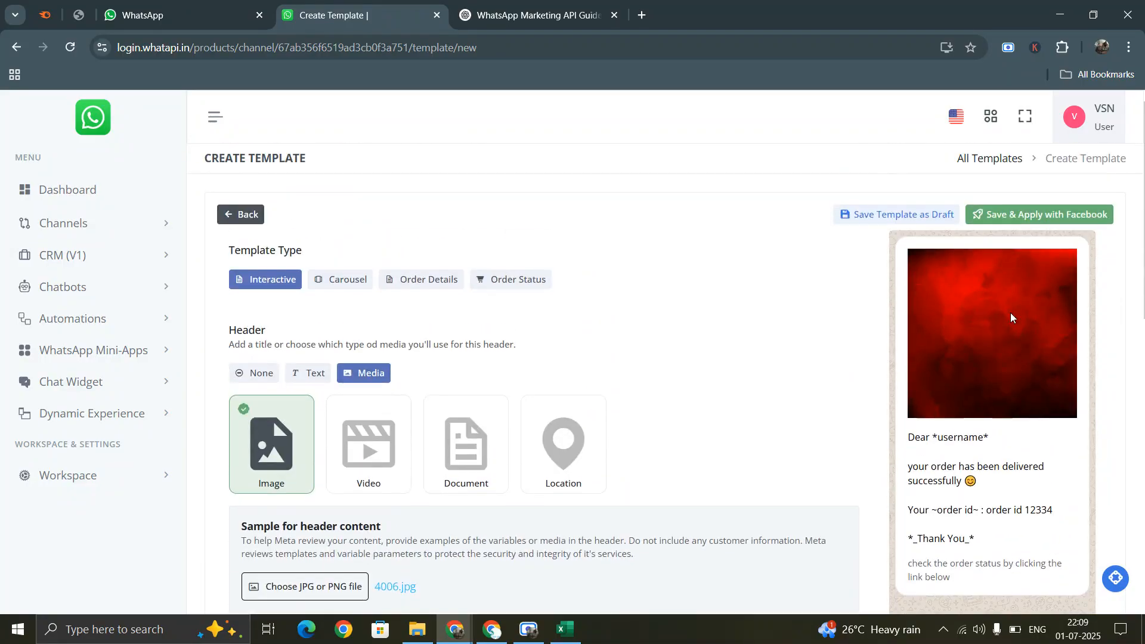
{"action": "scroll", "coordinate": [677, 422], "scroll_direction": "down", "scroll_amount": 7}
{"action": "scroll", "coordinate": [285, 440], "scroll_direction": "down", "scroll_amount": 1}
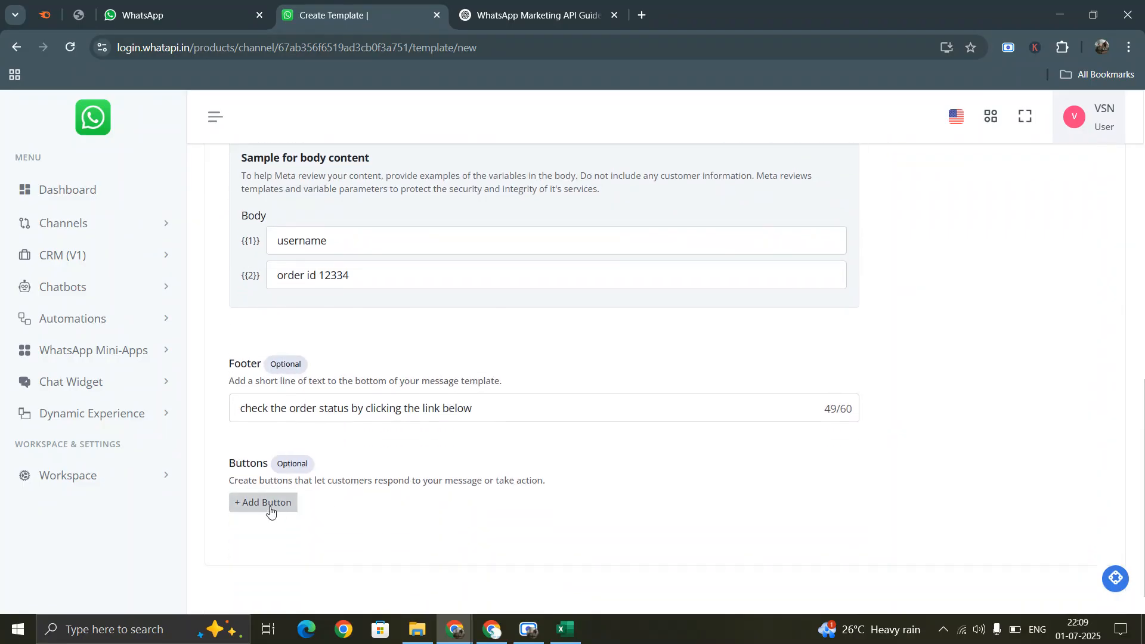
- Add a Visit website button labelled 'Check order status'
{"action": "left_click", "coordinate": [264, 503]}
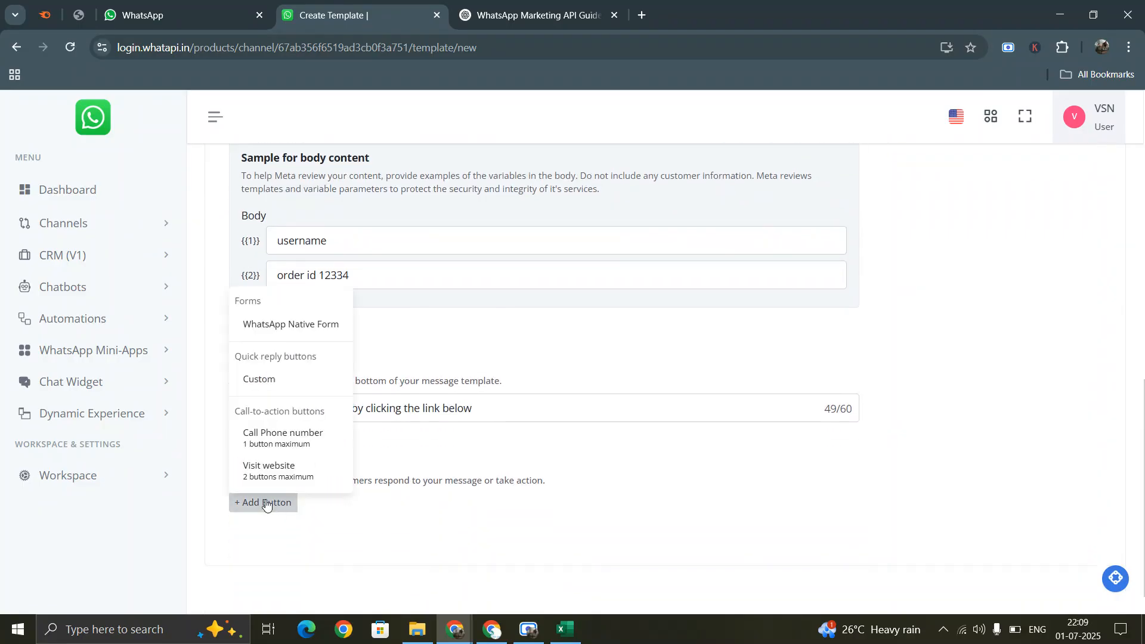
{"action": "left_click", "coordinate": [279, 472]}
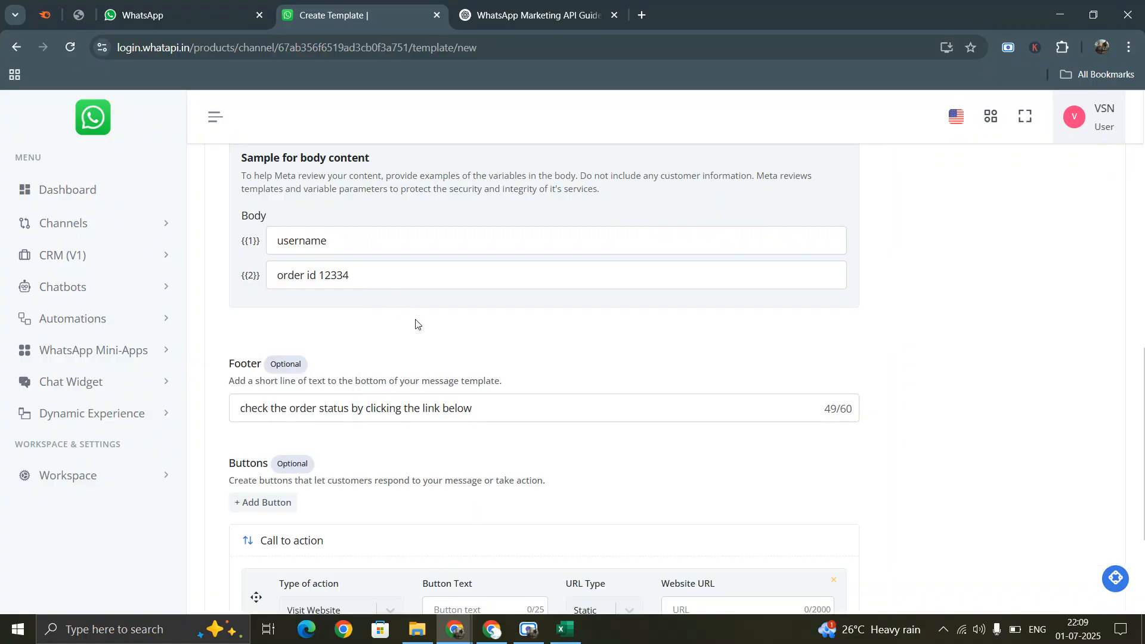
{"action": "scroll", "coordinate": [521, 378], "scroll_direction": "down", "scroll_amount": 3}
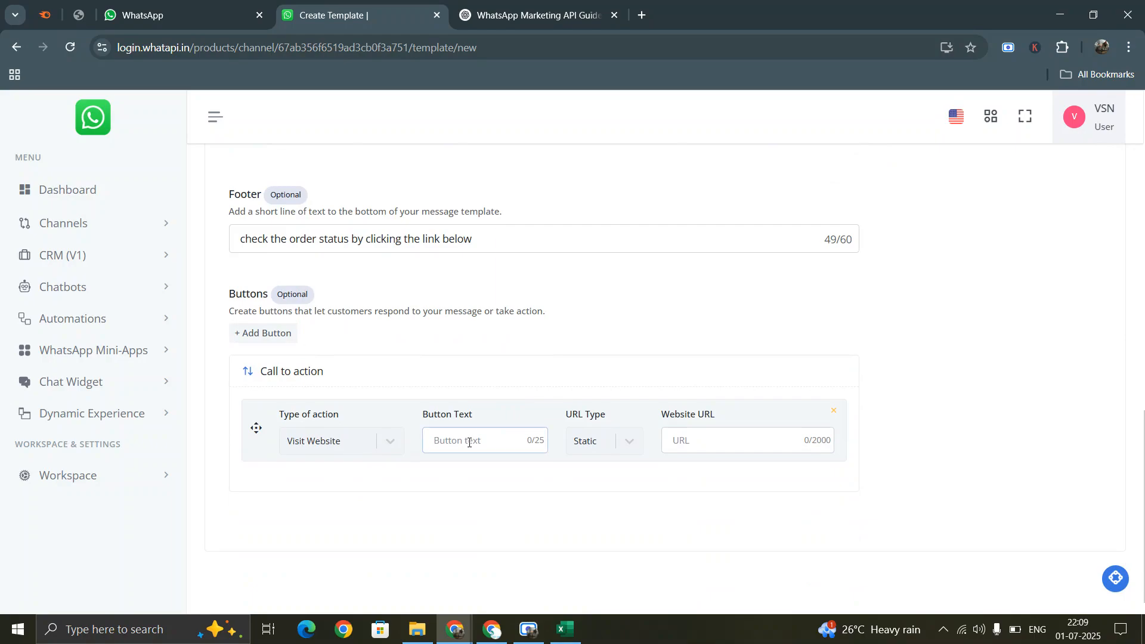
{"action": "type", "text": "CHeck"}
{"action": "type", "text": "eck"}
{"action": "type", "text": " order statu"}
{"action": "type", "text": "h"}
- Load flipkart.com in a new Chrome tab and select its address, then return to the template
{"action": "left_click", "coordinate": [645, 15]}
{"action": "left_click", "coordinate": [645, 44]}
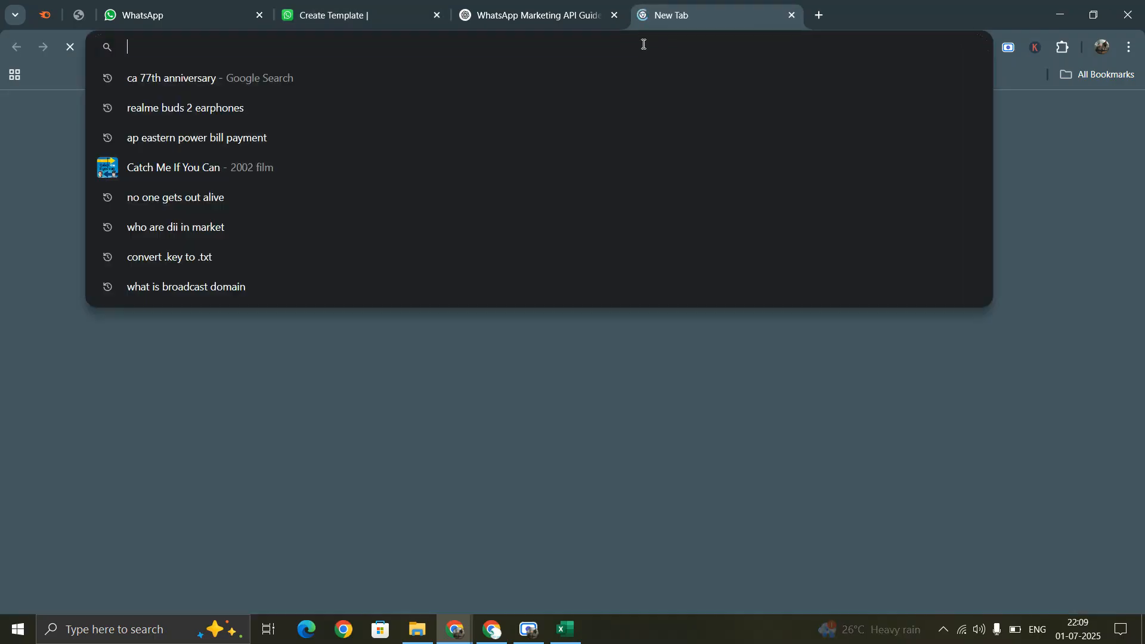
{"action": "type", "text": "flipk"}
{"action": "key", "text": "Return"}
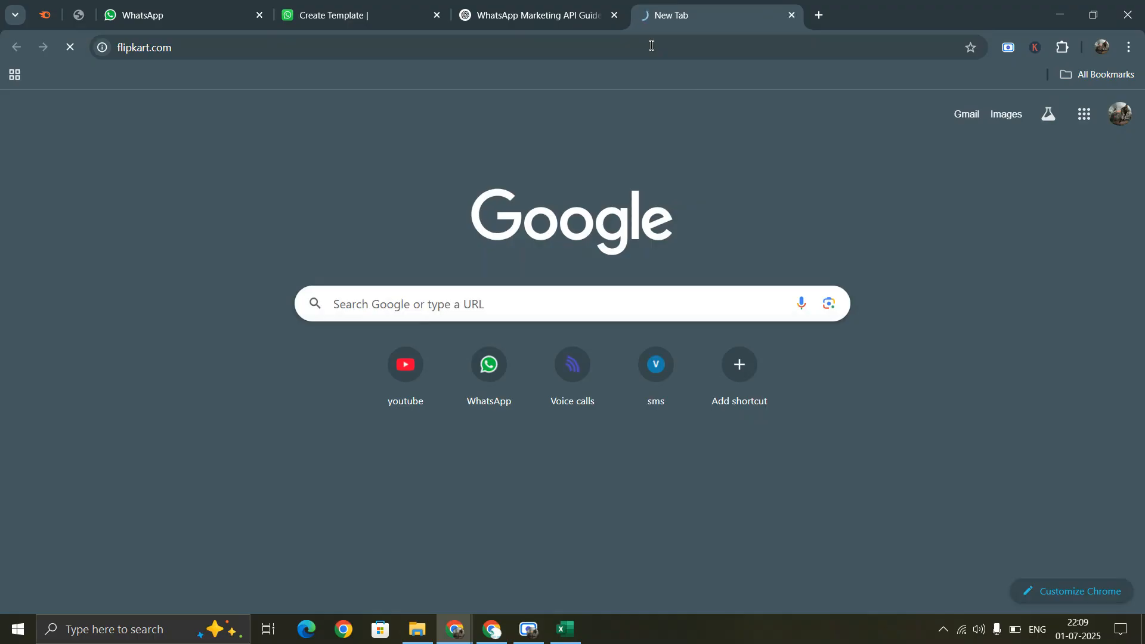
{"action": "left_click", "coordinate": [261, 36]}
{"action": "key", "text": "ctrl+c"}
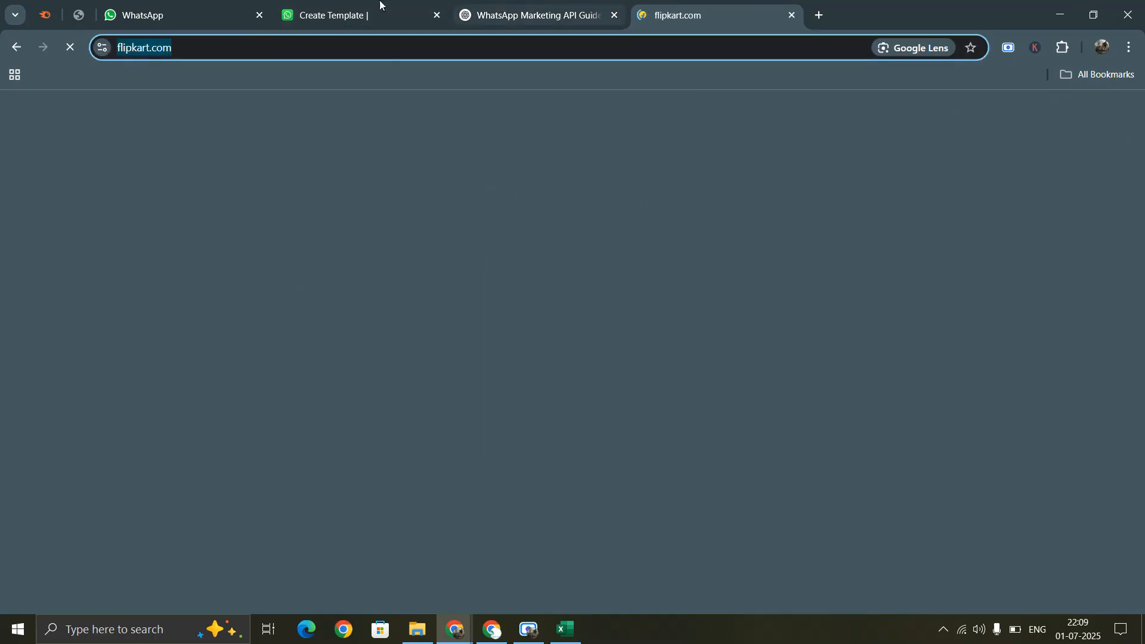
{"action": "left_click", "coordinate": [379, 5]}
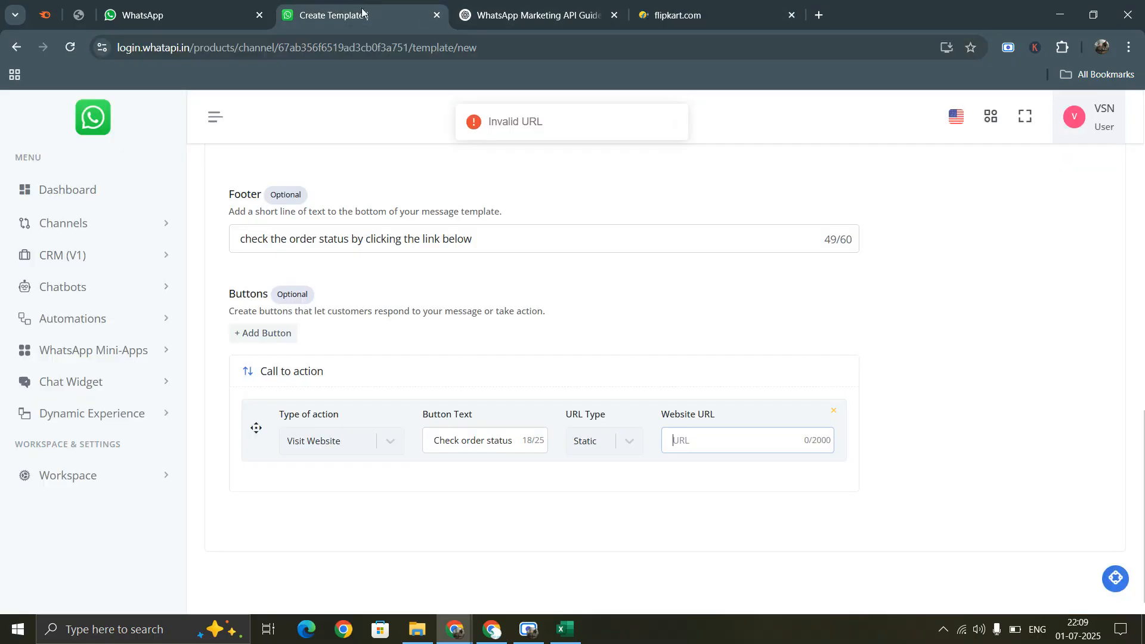
{"action": "right_click", "coordinate": [599, 22]}
{"action": "left_click", "coordinate": [632, 173]}
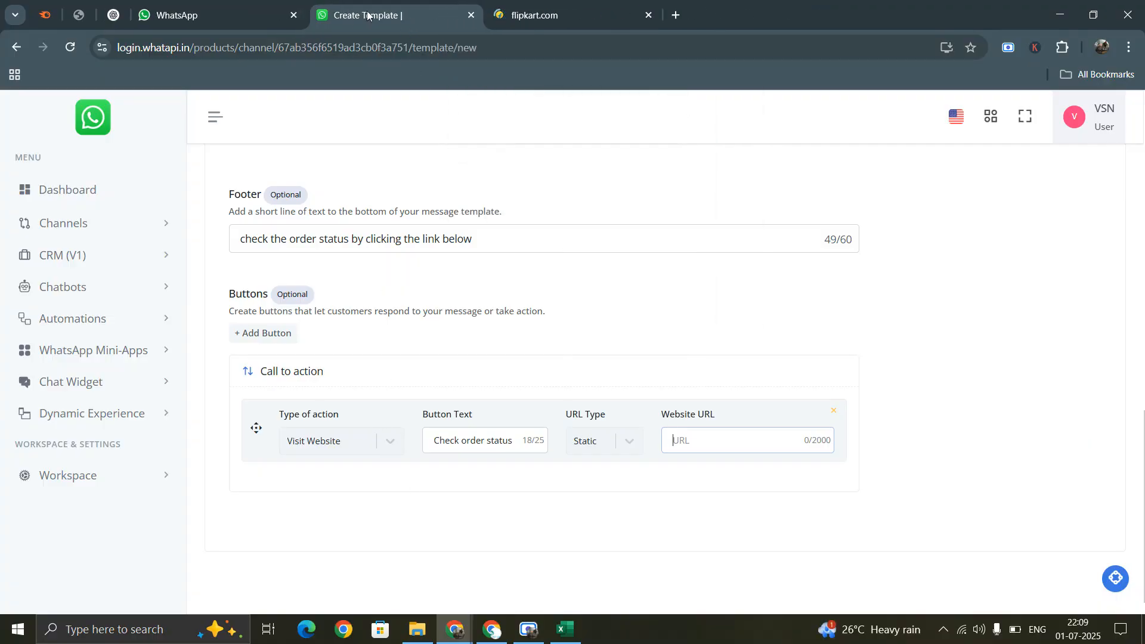
{"action": "left_click", "coordinate": [570, 12]}
{"action": "left_click", "coordinate": [388, 9]}
{"action": "key", "text": "ctrl+v"}
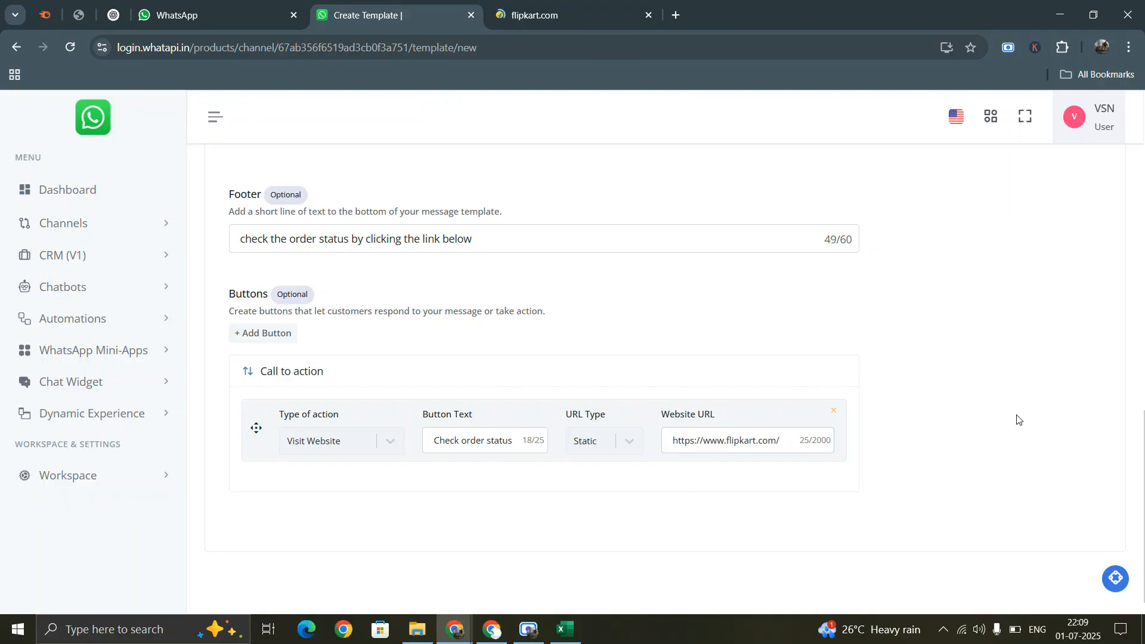
{"action": "scroll", "coordinate": [1014, 416], "scroll_direction": "up", "scroll_amount": 15}
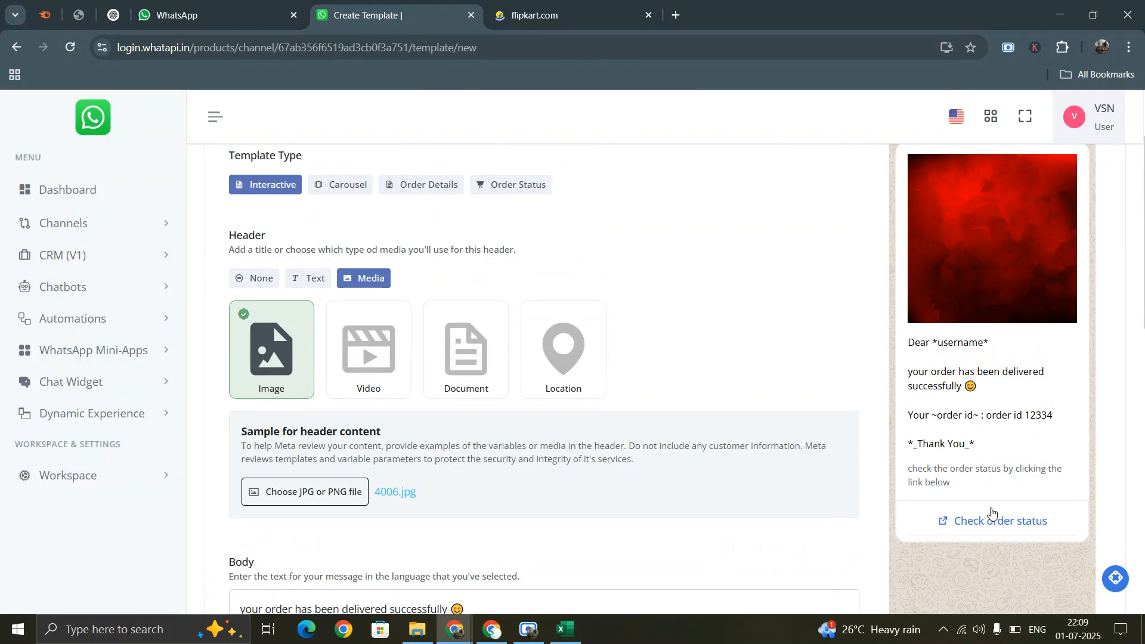
{"action": "scroll", "coordinate": [1050, 532], "scroll_direction": "down", "scroll_amount": 15}
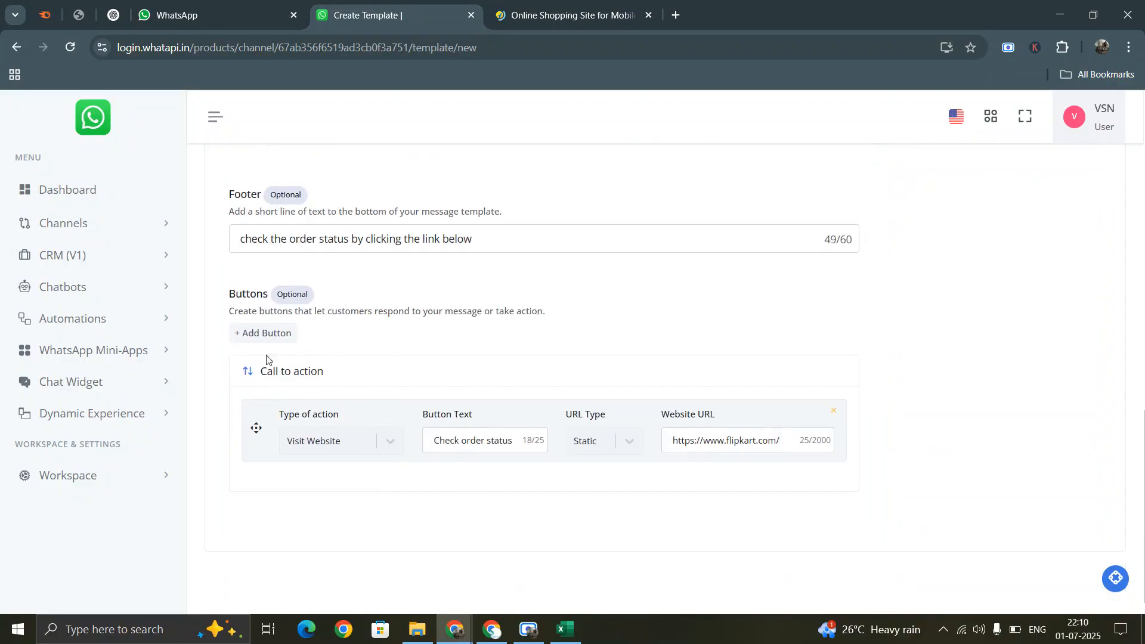
- Add a second website button and a phone-number call button
{"action": "left_click", "coordinate": [260, 332]}
{"action": "left_click", "coordinate": [264, 310]}
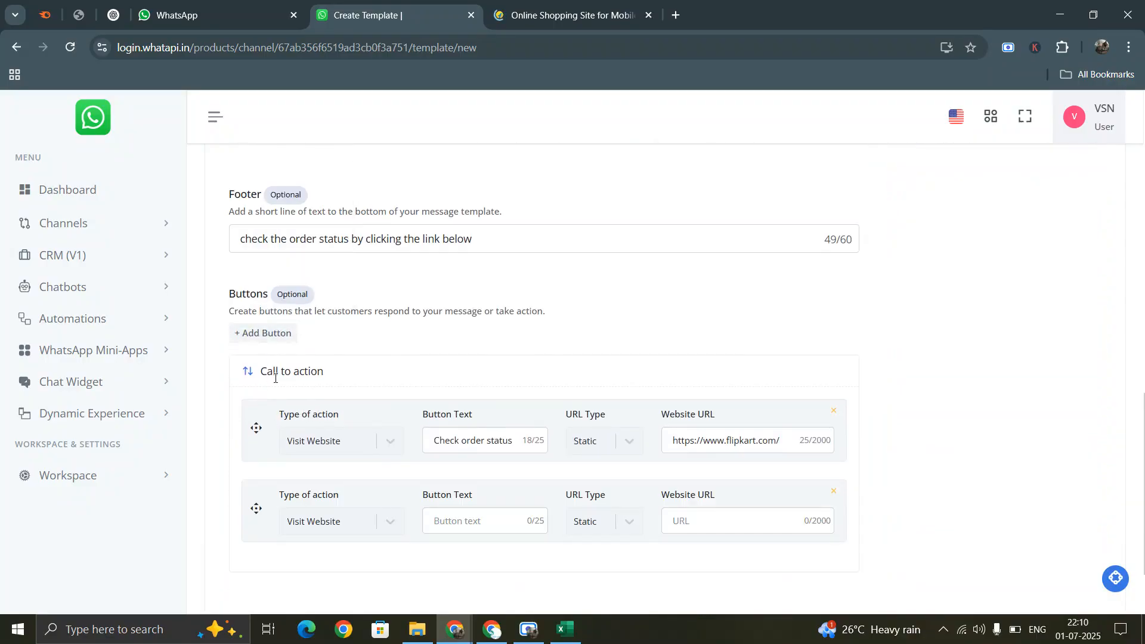
{"action": "left_click", "coordinate": [266, 335]}
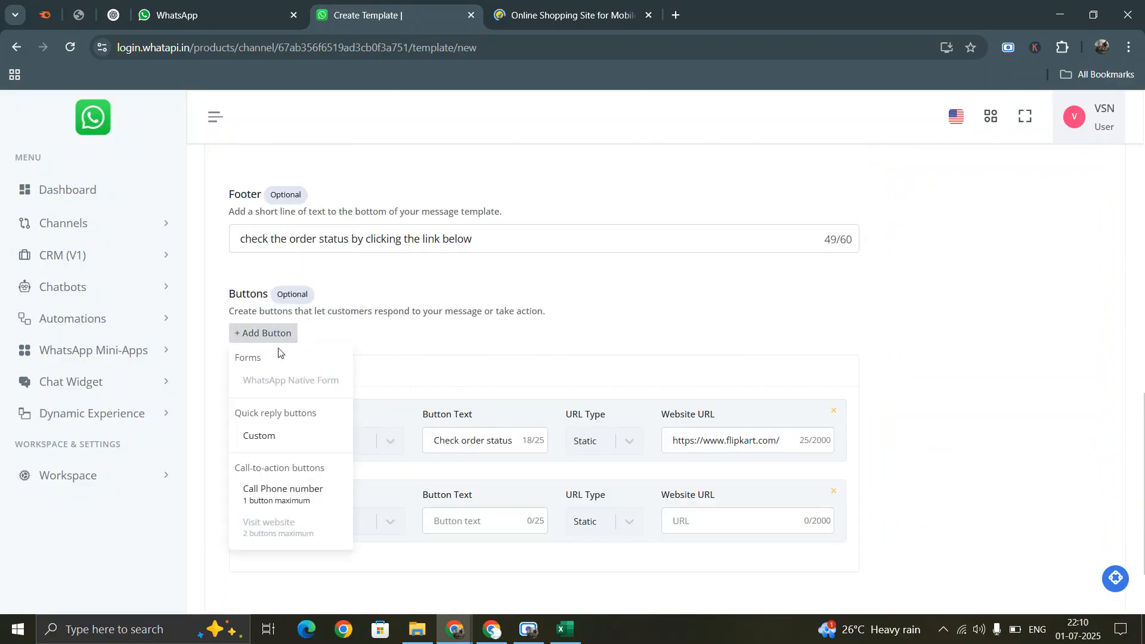
{"action": "left_click", "coordinate": [271, 490]}
{"action": "scroll", "coordinate": [477, 383], "scroll_direction": "down", "scroll_amount": 3}
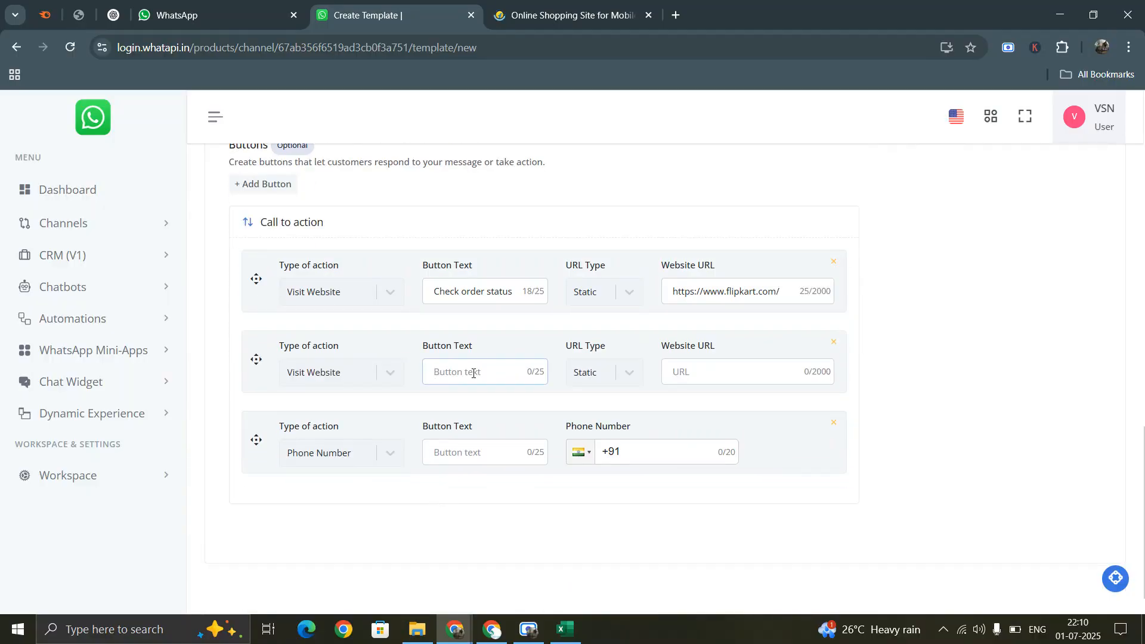
- Label the new buttons 'Give rating' and 'Call us'
{"action": "left_click", "coordinate": [470, 459]}
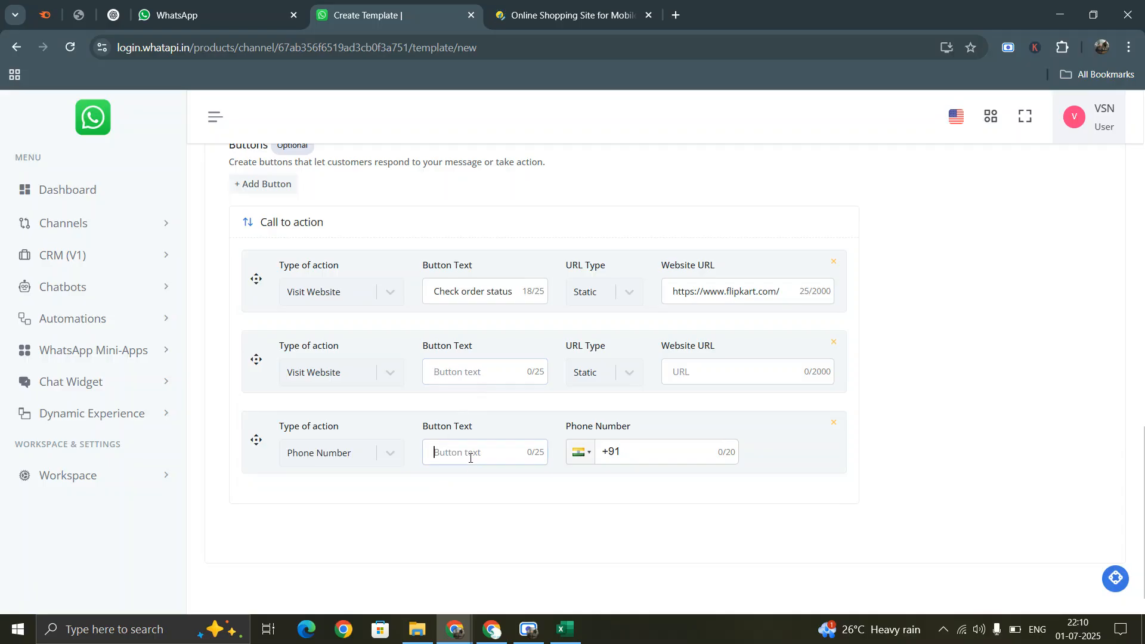
{"action": "left_click", "coordinate": [476, 371]}
{"action": "type", "text": "Visit our"}
{"action": "key", "text": "BackSpace"}
{"action": "key", "text": "BackSpace"}
{"action": "key", "text": "BackSpace"}
{"action": "key", "text": "BackSpace"}
{"action": "key", "text": "BackSpace"}
{"action": "key", "text": "BackSpace"}
{"action": "key", "text": "BackSpace"}
{"action": "key", "text": "BackSpace"}
{"action": "type", "text": "Give rating"}
{"action": "scroll", "coordinate": [971, 409], "scroll_direction": "up", "scroll_amount": 12}
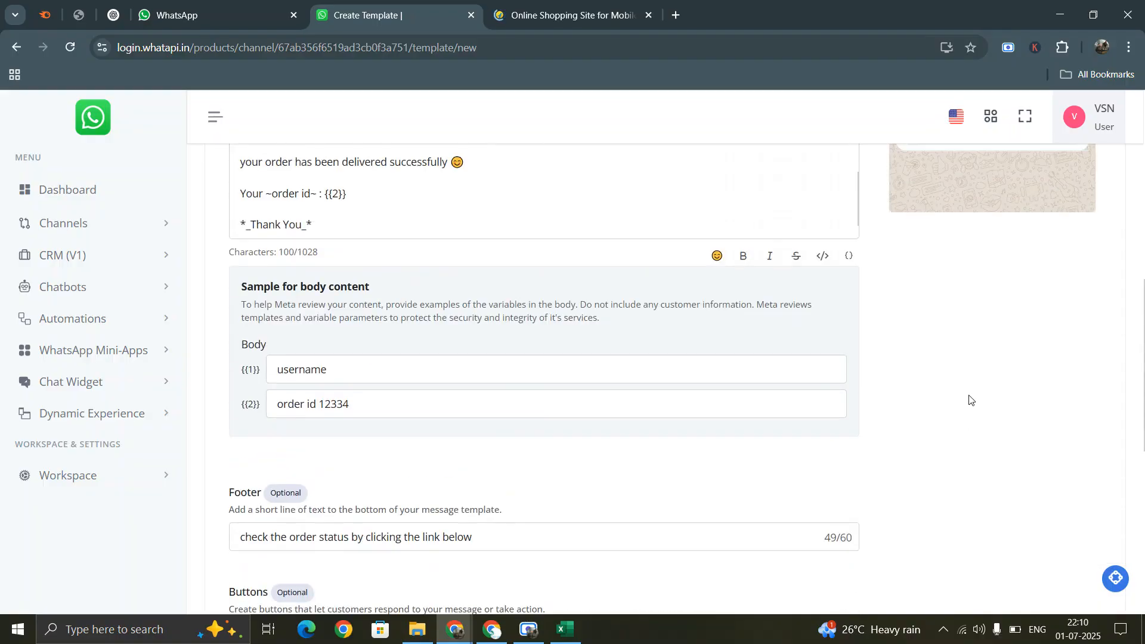
{"action": "scroll", "coordinate": [624, 422], "scroll_direction": "down", "scroll_amount": 10}
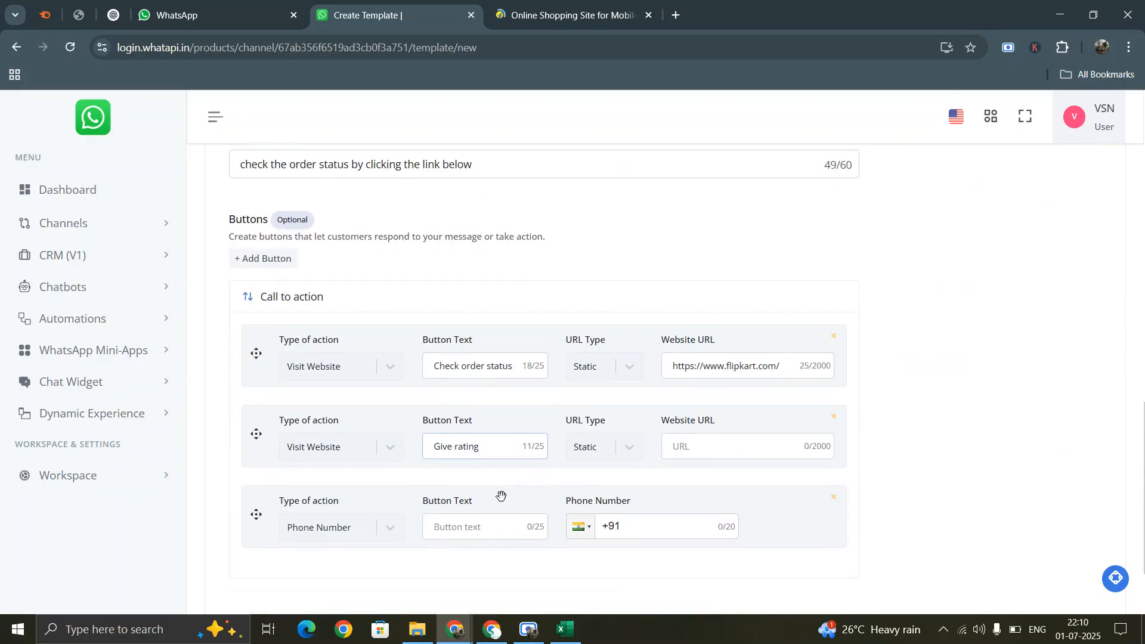
{"action": "type", "text": "Call us"}
{"action": "left_click_drag", "start_coordinate": [782, 366], "coordinate": [650, 361]}
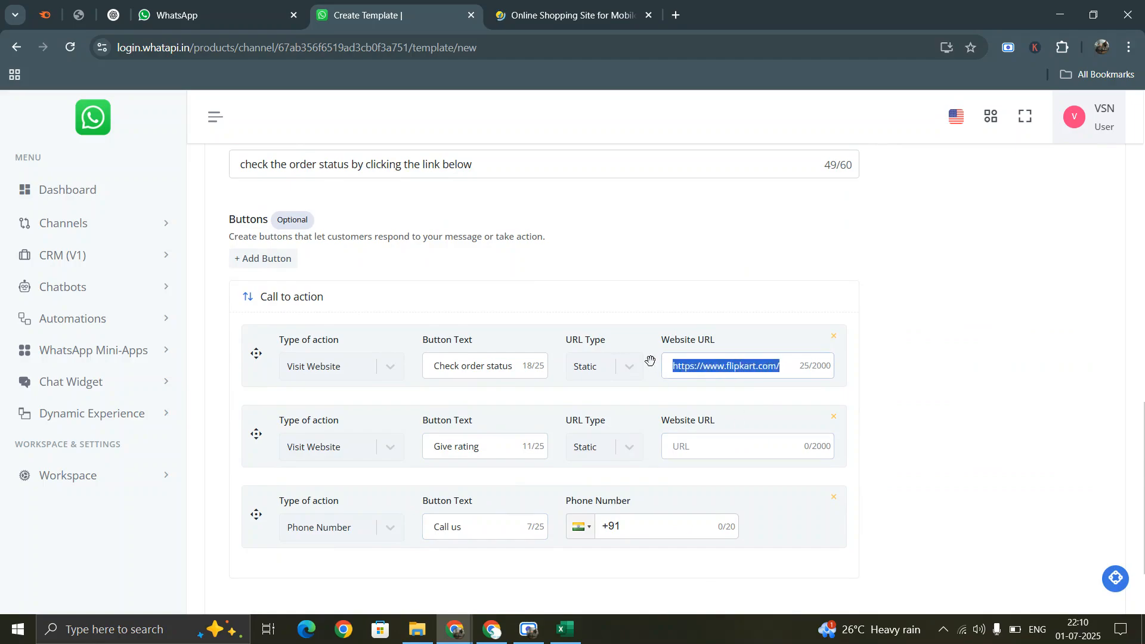
{"action": "key", "text": "ctrl+c"}
{"action": "left_click", "coordinate": [716, 448]}
{"action": "key", "text": "ctrl+v"}
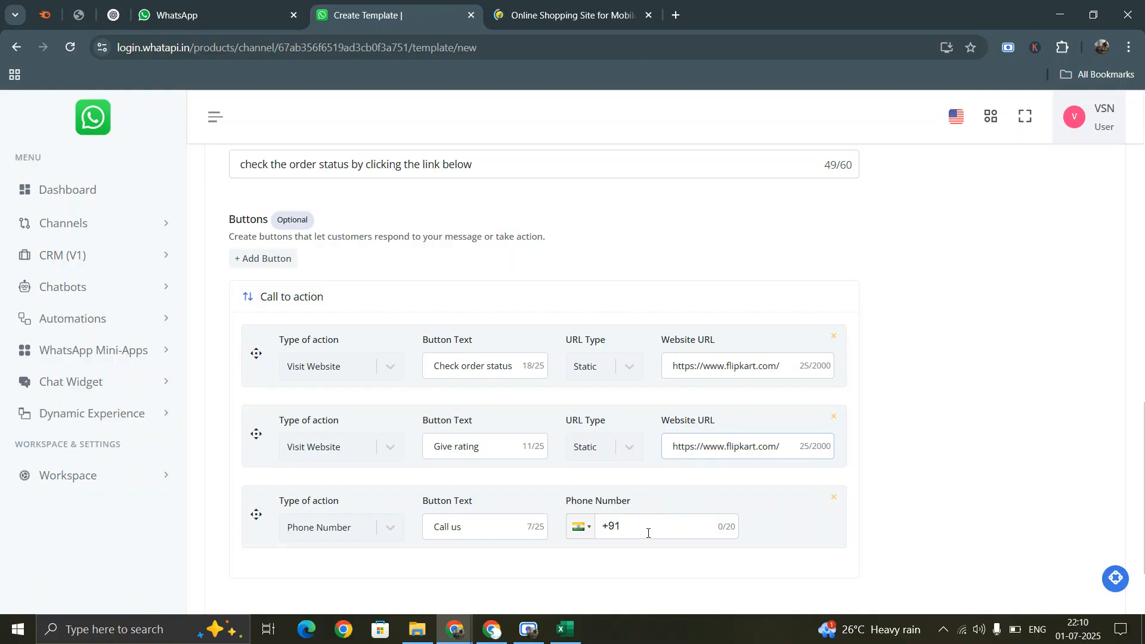
{"action": "scroll", "coordinate": [1090, 450], "scroll_direction": "up", "scroll_amount": 10}
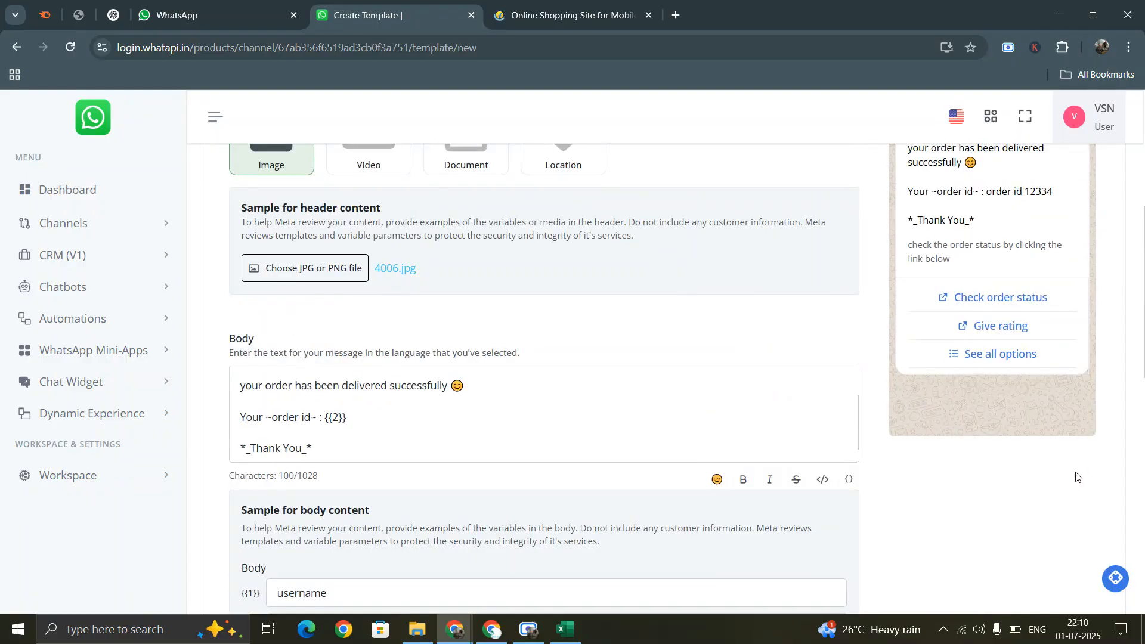
{"action": "scroll", "coordinate": [1077, 476], "scroll_direction": "up", "scroll_amount": 5}
{"action": "scroll", "coordinate": [904, 342], "scroll_direction": "down", "scroll_amount": 15}
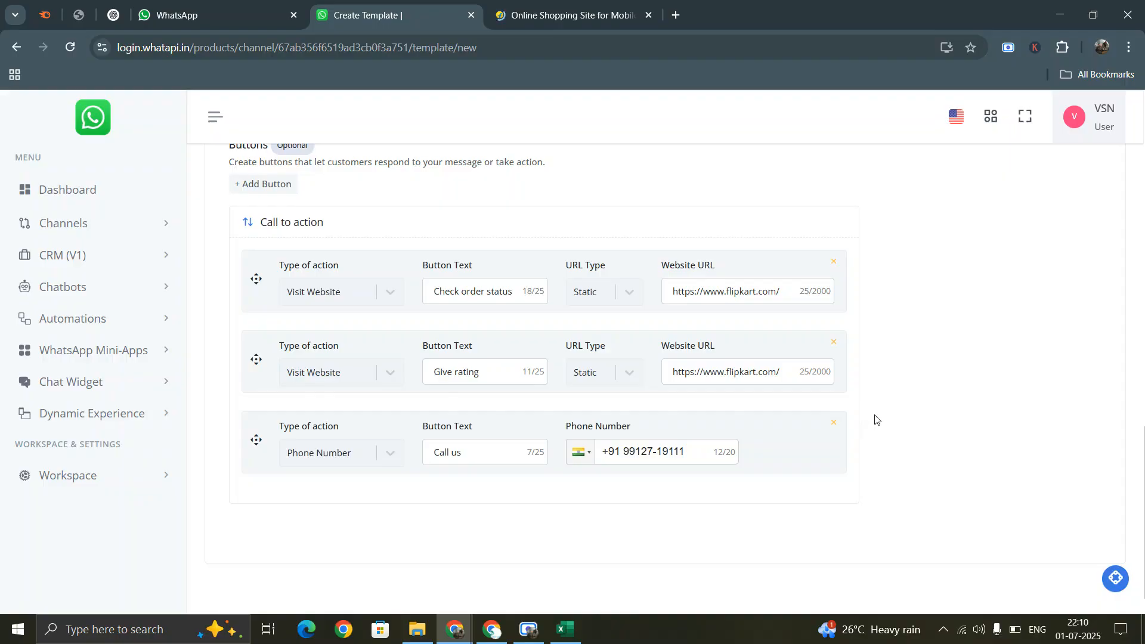
{"action": "scroll", "coordinate": [874, 374], "scroll_direction": "up", "scroll_amount": 3}
{"action": "scroll", "coordinate": [1060, 238], "scroll_direction": "up", "scroll_amount": 15}
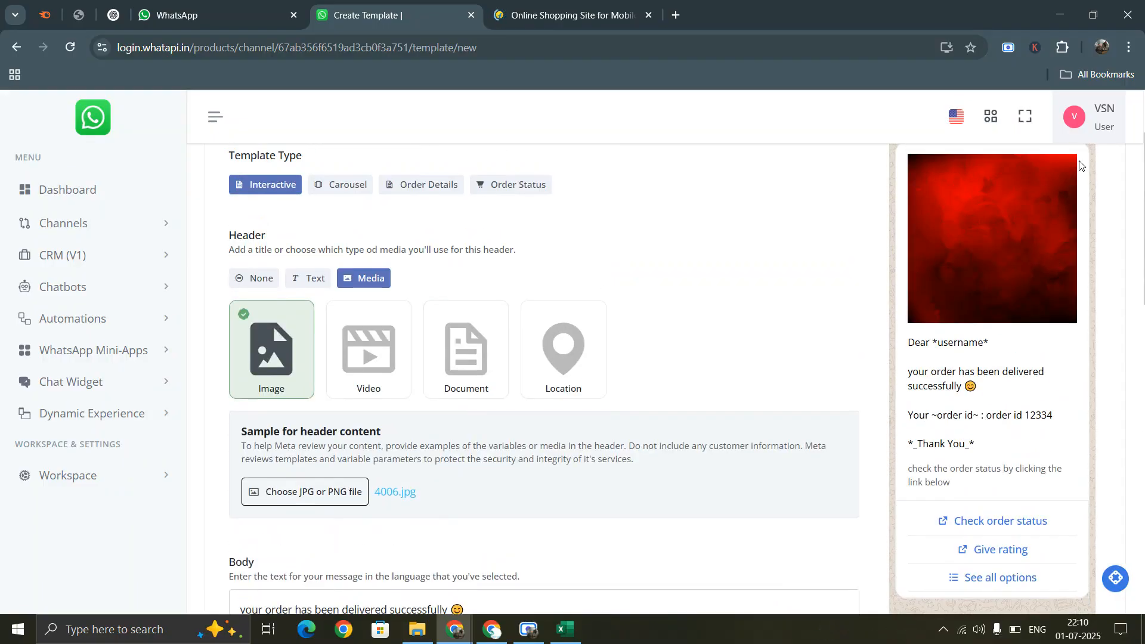
{"action": "scroll", "coordinate": [742, 516], "scroll_direction": "down", "scroll_amount": 12}
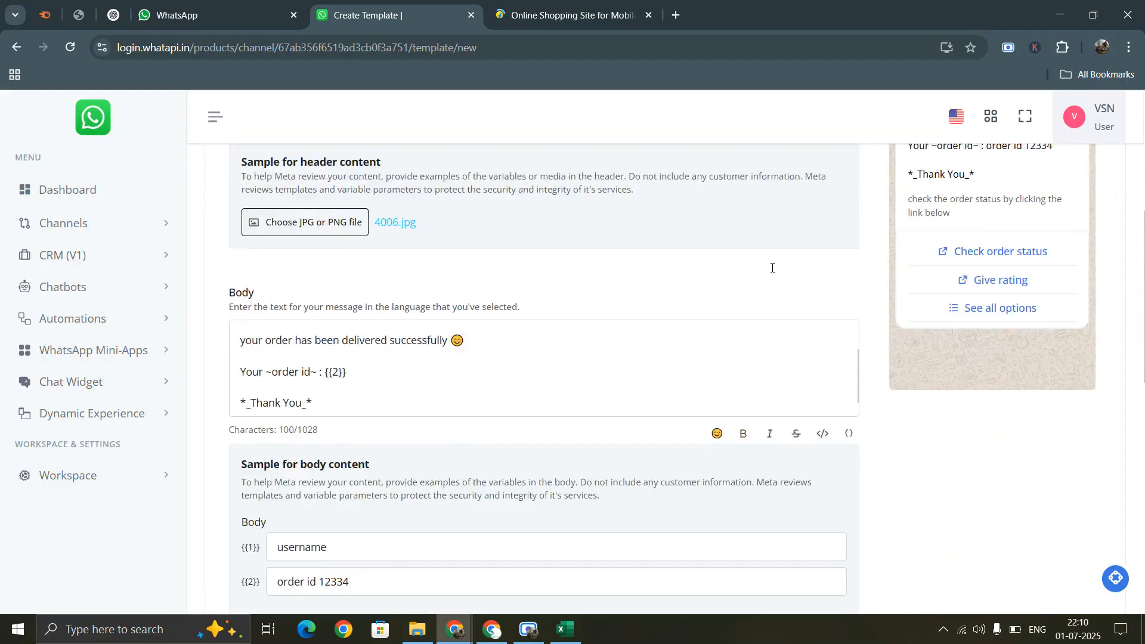
{"action": "scroll", "coordinate": [742, 515], "scroll_direction": "down", "scroll_amount": 3}
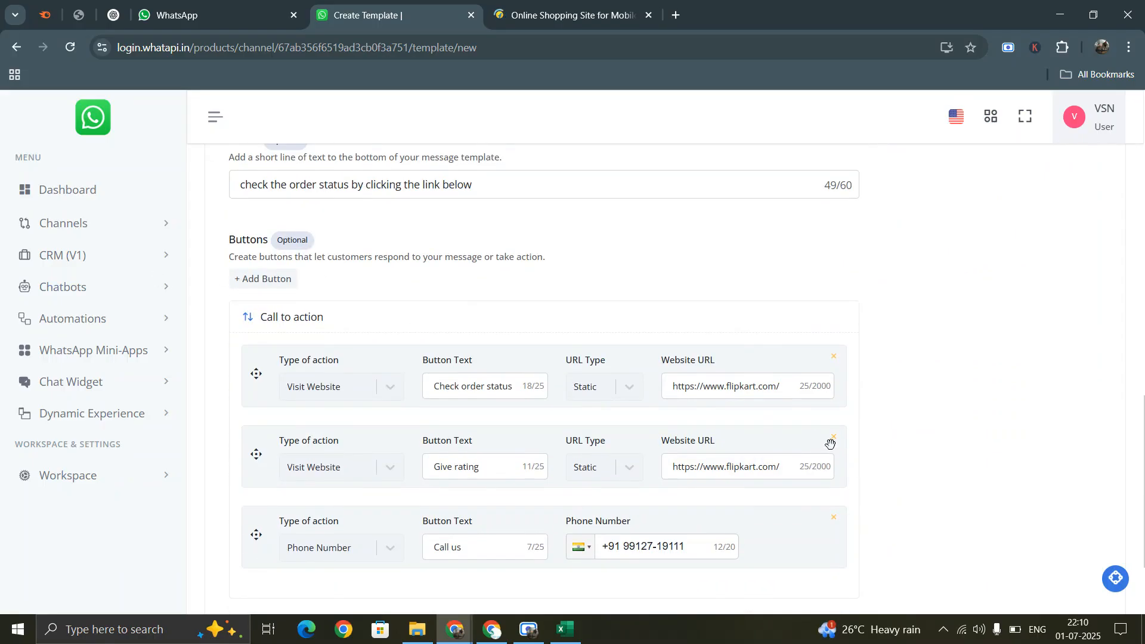
- Delete the Give rating and Call us buttons and add a custom quick-reply button
{"action": "left_click", "coordinate": [834, 438]}
{"action": "left_click", "coordinate": [833, 438]}
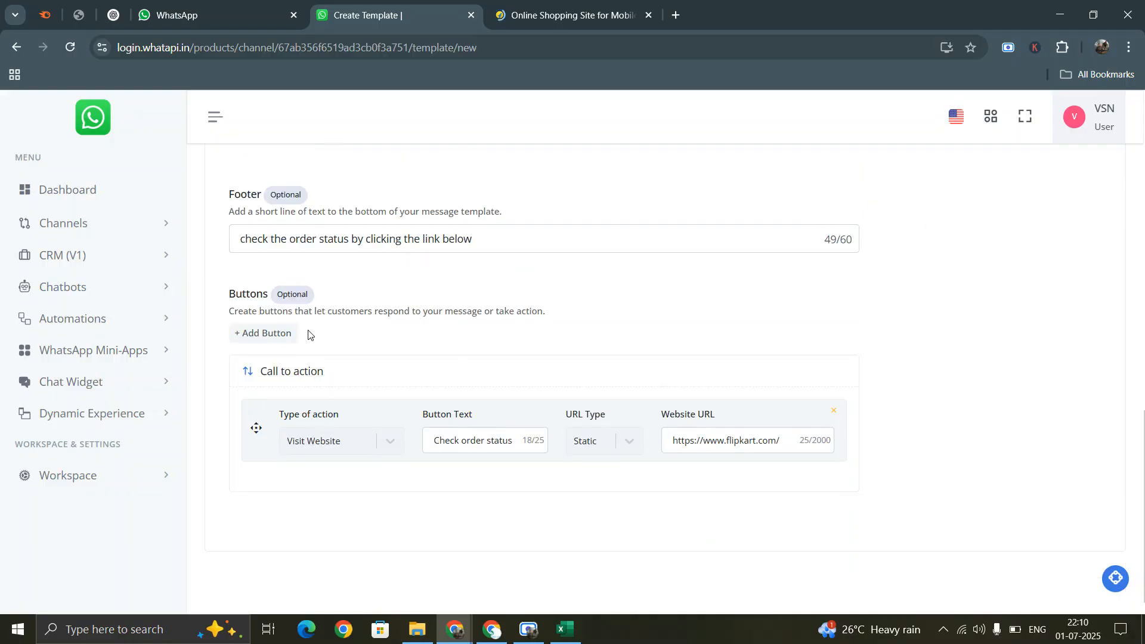
{"action": "left_click", "coordinate": [280, 332]}
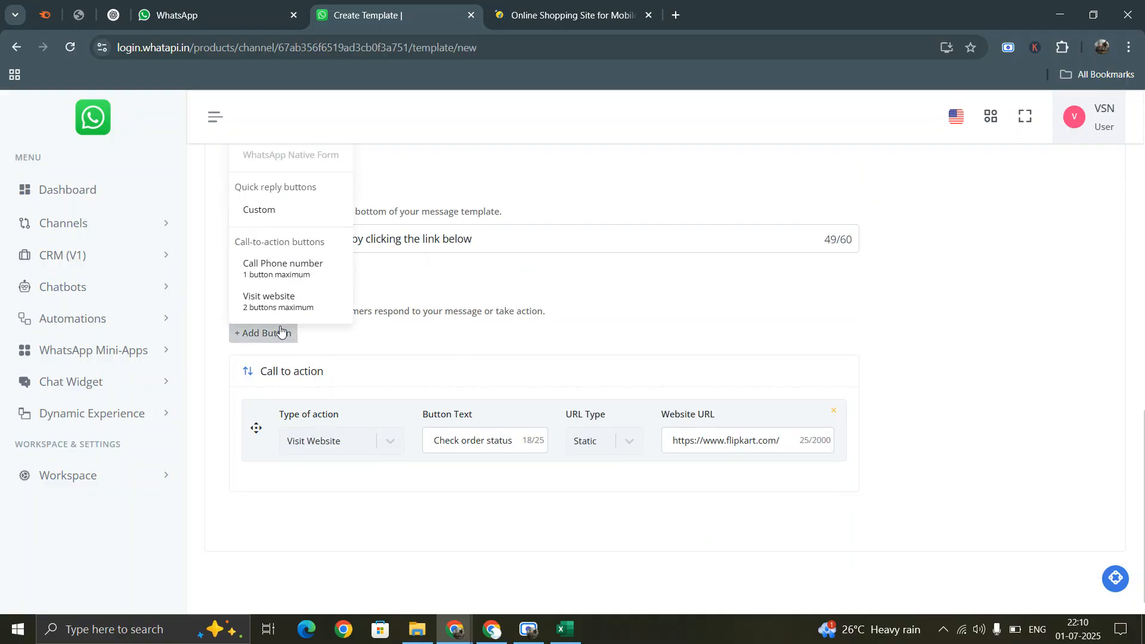
{"action": "left_click", "coordinate": [275, 222]}
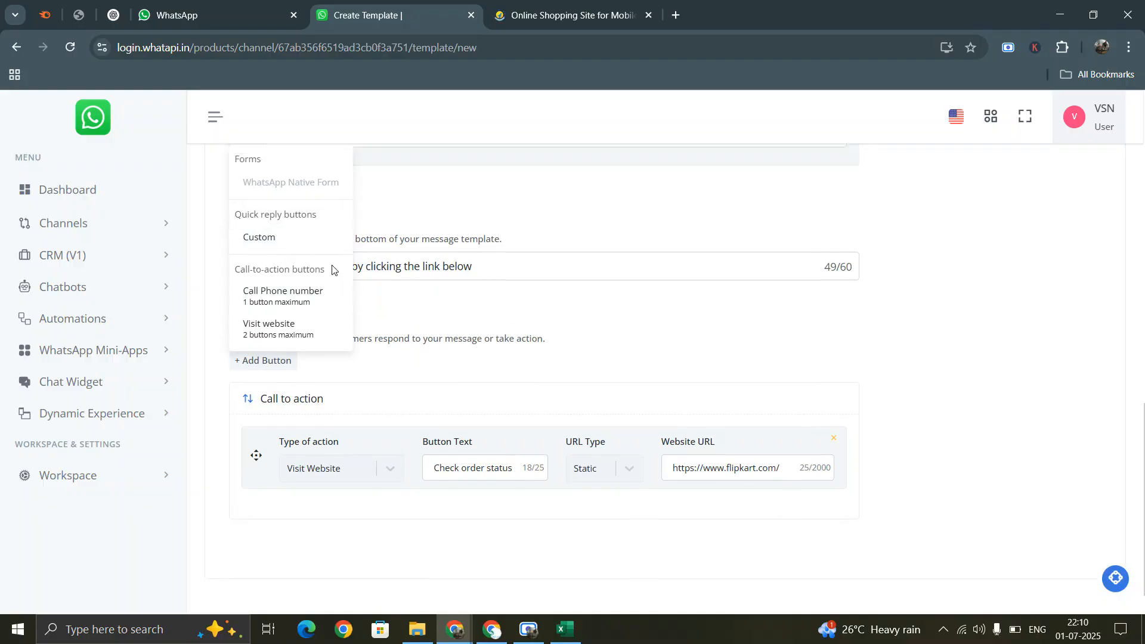
- Set the quick-reply button text to 'Send the order status'
{"action": "scroll", "coordinate": [1023, 291], "scroll_direction": "up", "scroll_amount": 7}
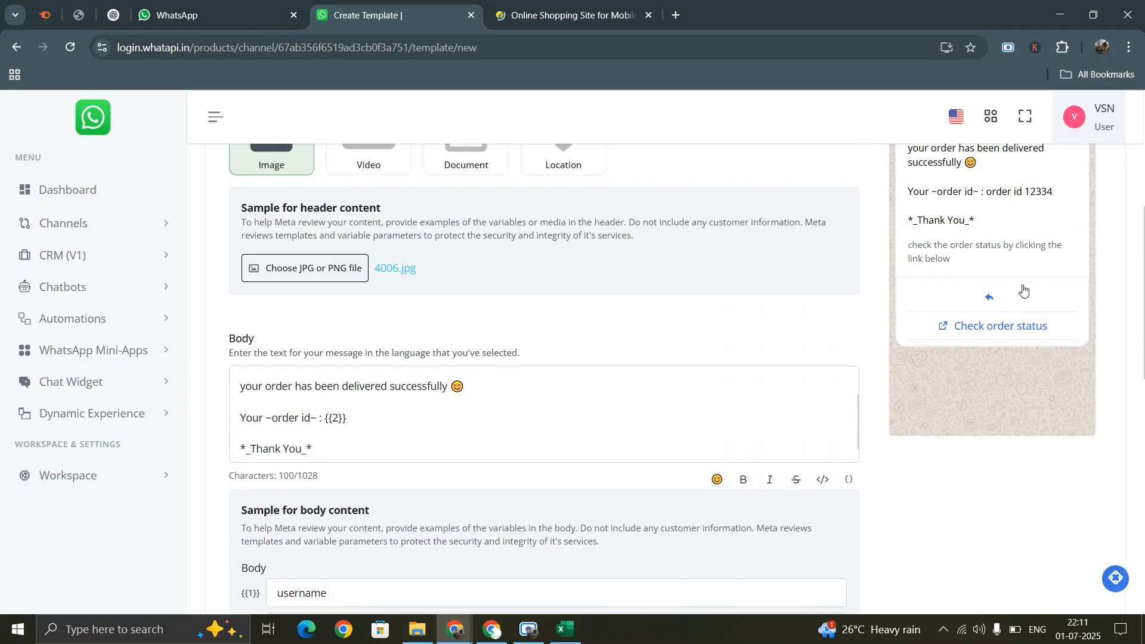
{"action": "scroll", "coordinate": [1023, 291], "scroll_direction": "up", "scroll_amount": 3}
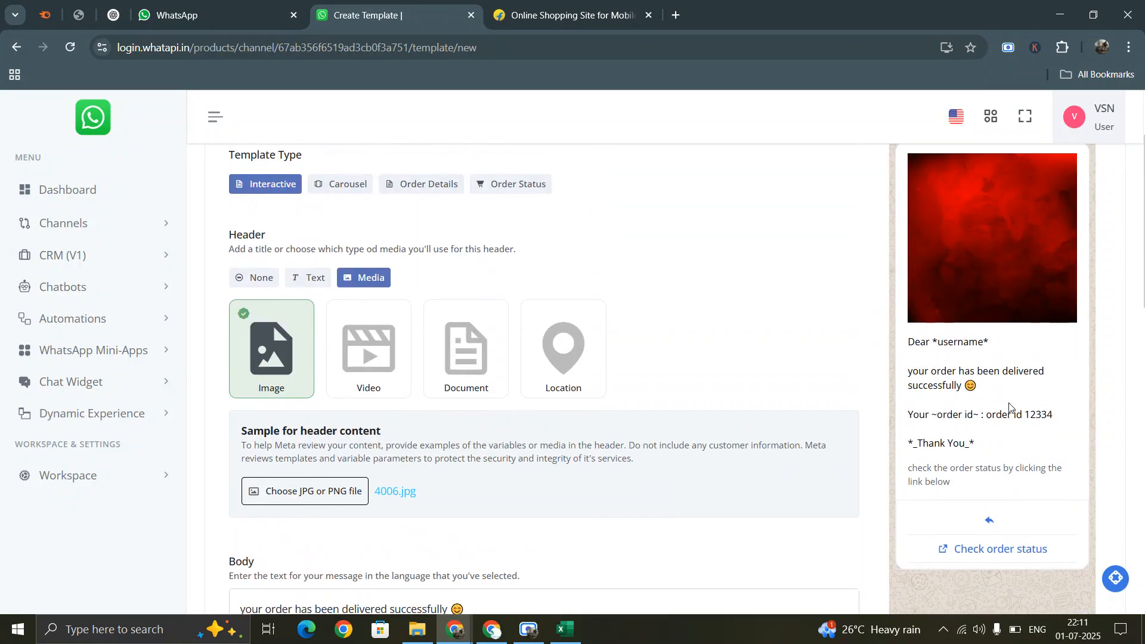
{"action": "scroll", "coordinate": [430, 396], "scroll_direction": "down", "scroll_amount": 9}
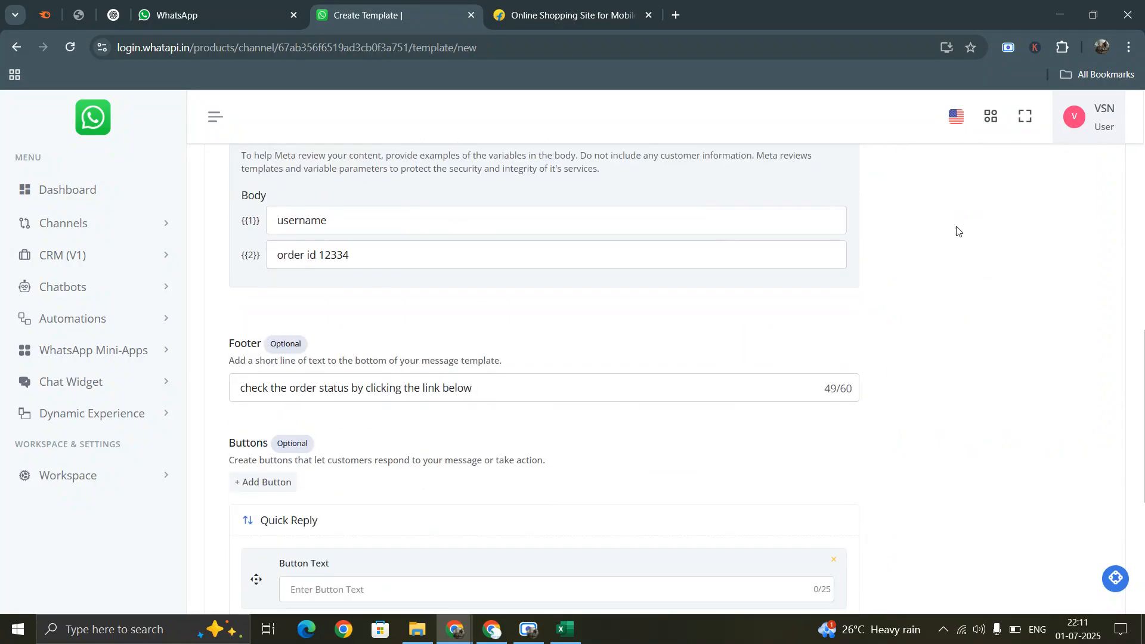
{"action": "scroll", "coordinate": [1020, 286], "scroll_direction": "up", "scroll_amount": 8}
{"action": "scroll", "coordinate": [778, 410], "scroll_direction": "down", "scroll_amount": 8}
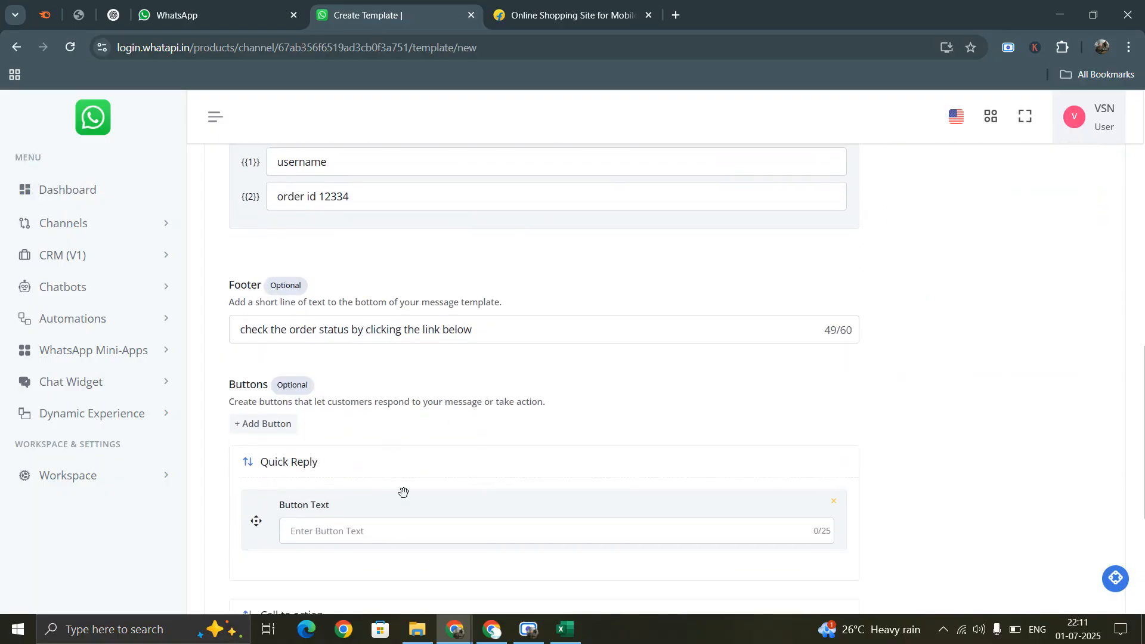
{"action": "type", "text": "Send the order"}
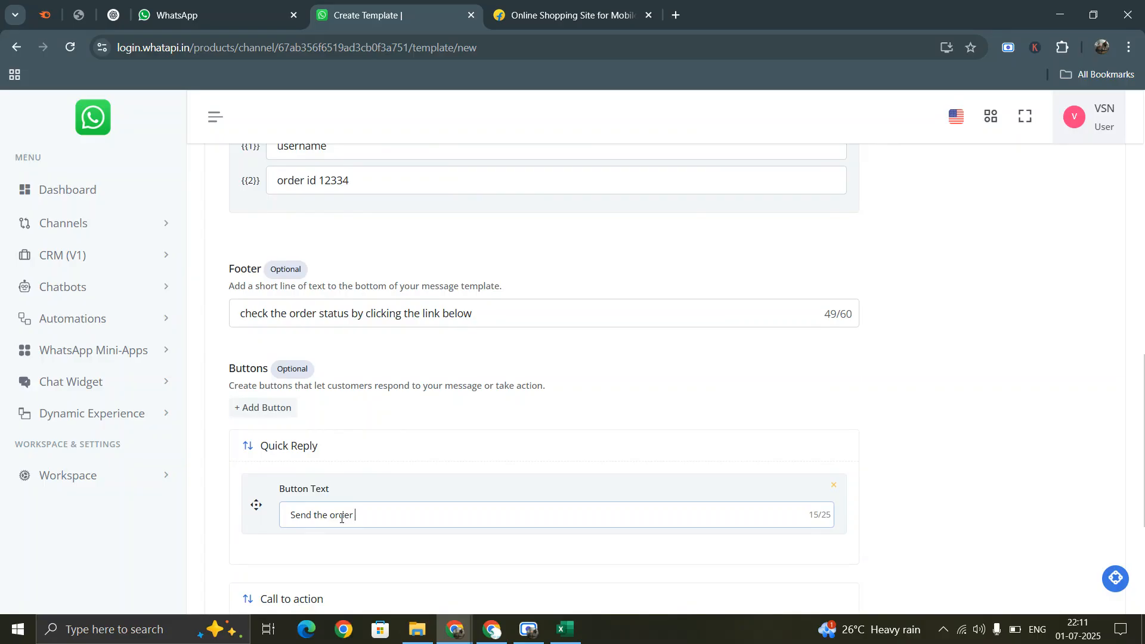
{"action": "type", "text": " status"}
{"action": "scroll", "coordinate": [854, 480], "scroll_direction": "up", "scroll_amount": 10}
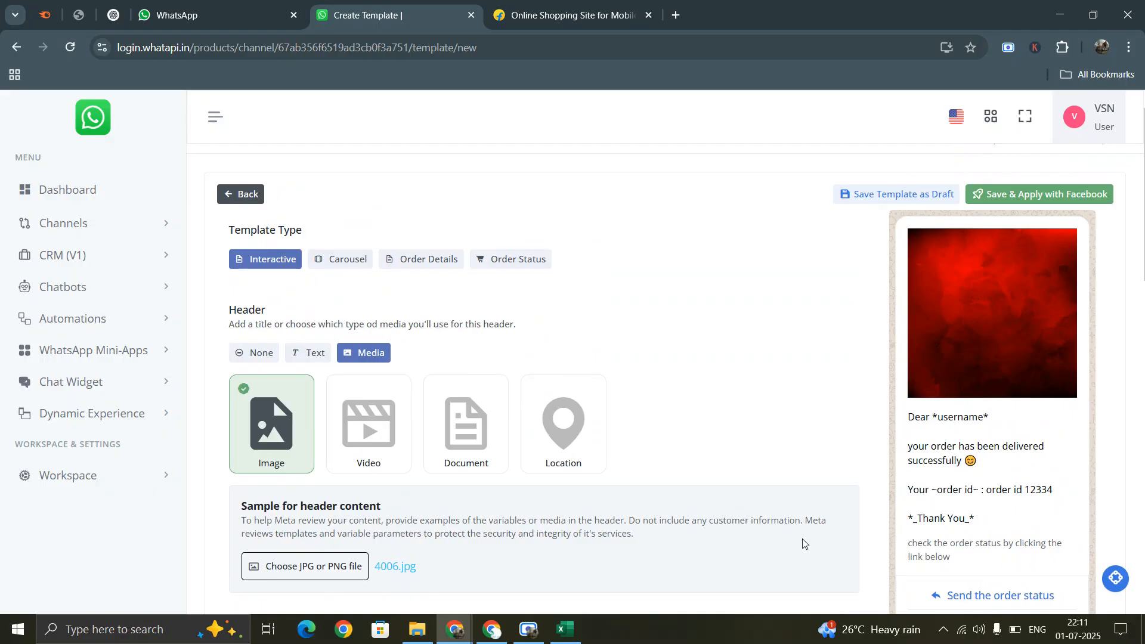
{"action": "scroll", "coordinate": [1014, 418], "scroll_direction": "down", "scroll_amount": 6}
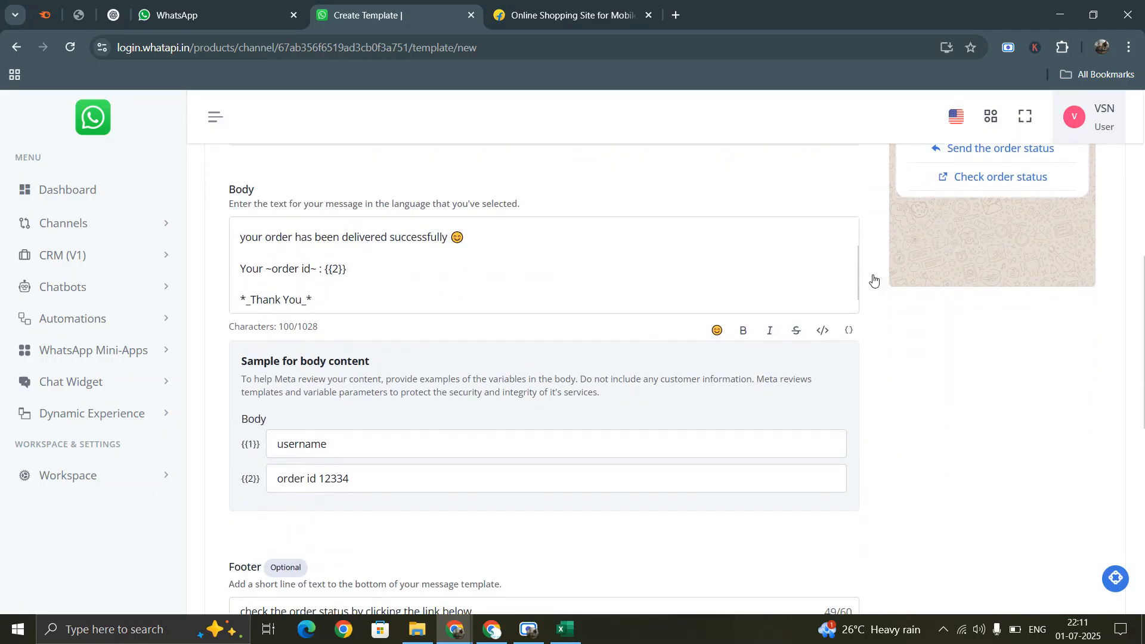
{"action": "scroll", "coordinate": [1096, 194], "scroll_direction": "up", "scroll_amount": 2}
{"action": "scroll", "coordinate": [1096, 193], "scroll_direction": "up", "scroll_amount": 1}
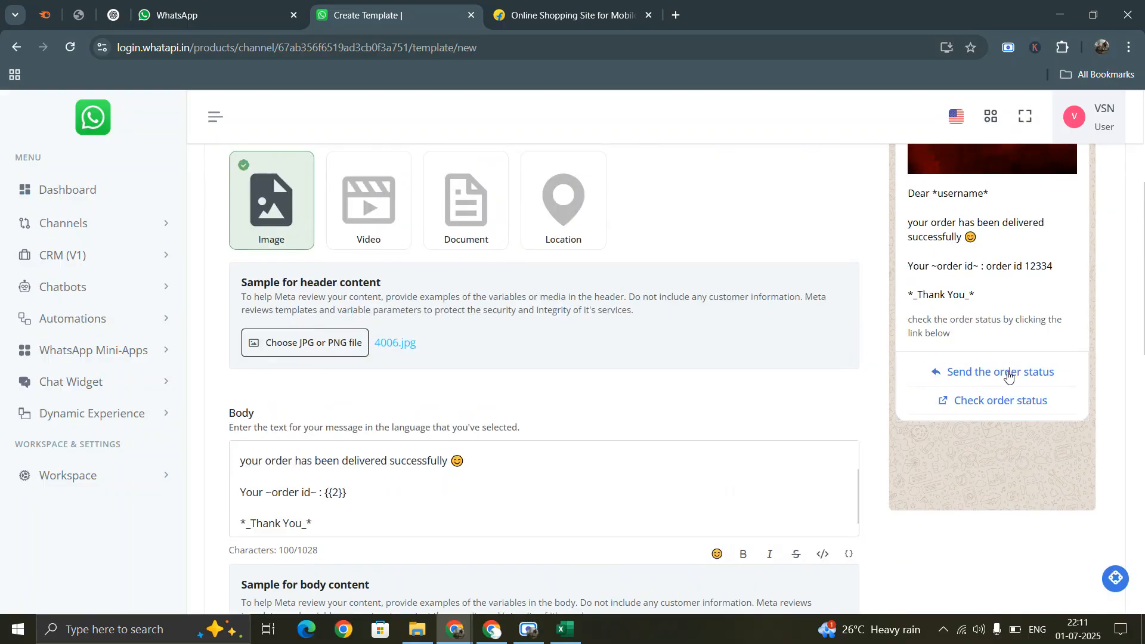
{"action": "scroll", "coordinate": [499, 396], "scroll_direction": "down", "scroll_amount": 12}
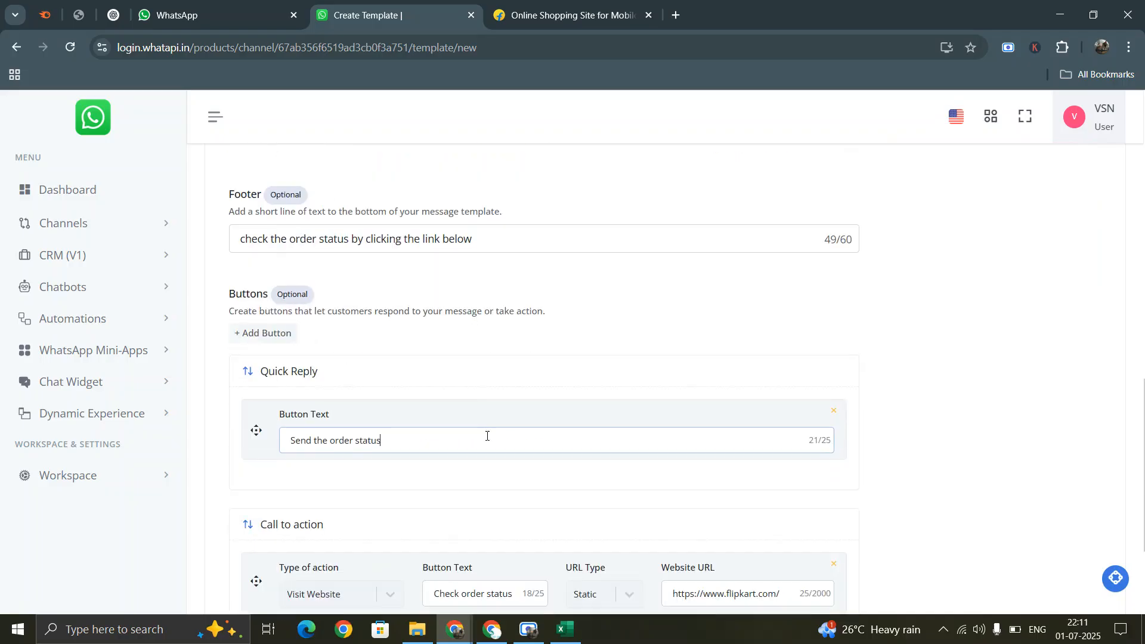
{"action": "scroll", "coordinate": [1048, 378], "scroll_direction": "up", "scroll_amount": 8}
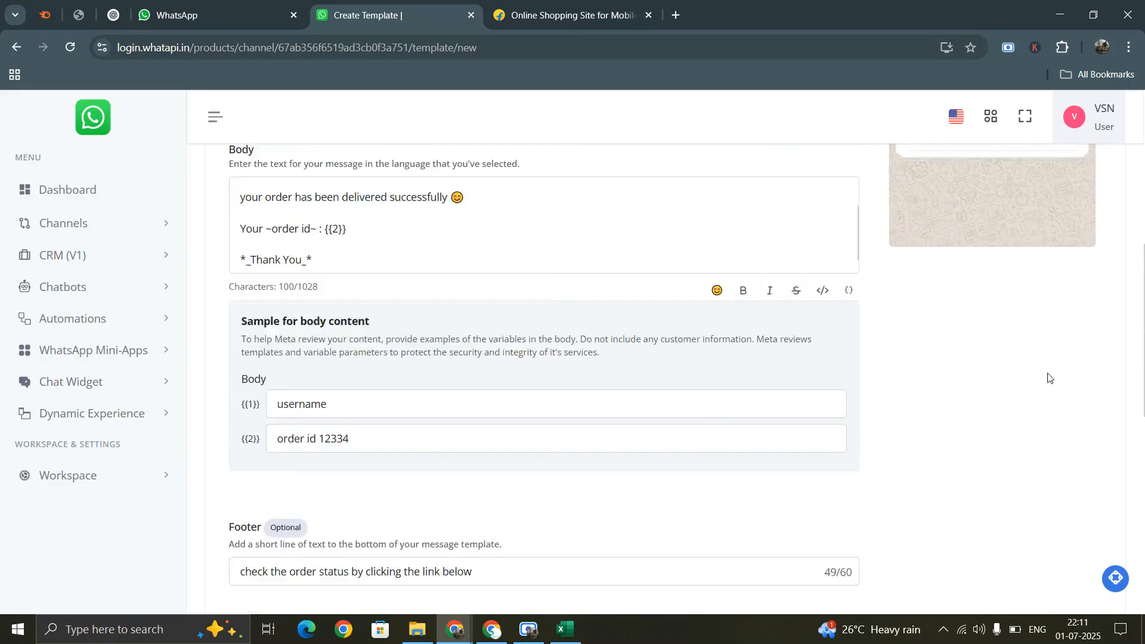
{"action": "scroll", "coordinate": [388, 481], "scroll_direction": "down", "scroll_amount": 7}
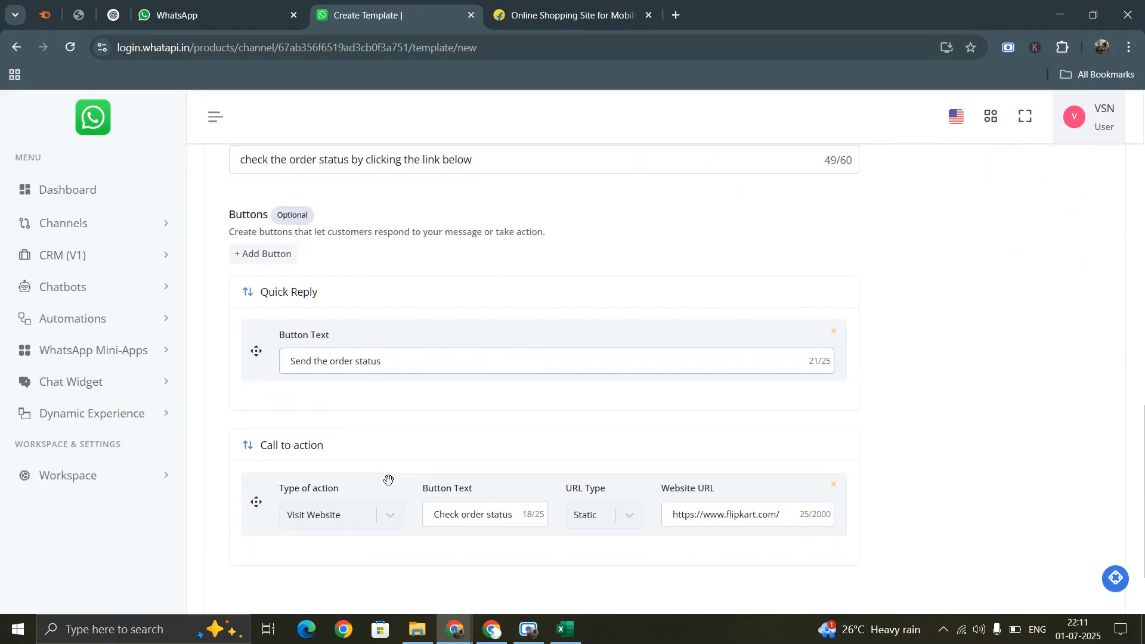
- Add two more custom quick replies, then remove both empty ones
{"action": "left_click", "coordinate": [264, 253]}
{"action": "left_click", "coordinate": [273, 353]}
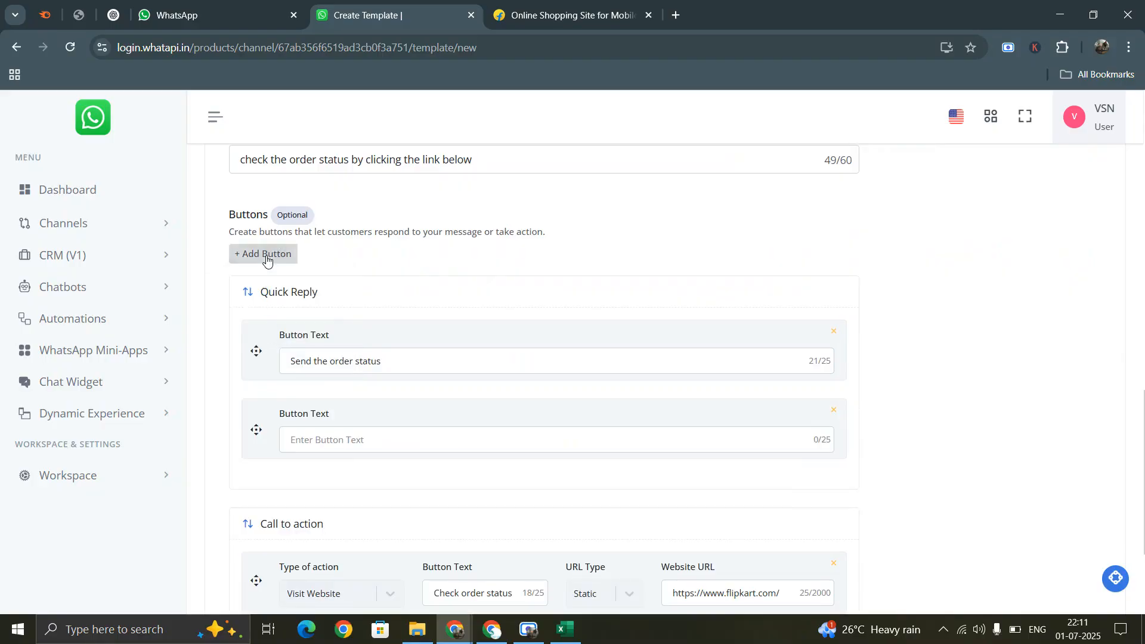
{"action": "left_click", "coordinate": [263, 254]}
{"action": "left_click", "coordinate": [288, 355]}
{"action": "scroll", "coordinate": [1073, 327], "scroll_direction": "up", "scroll_amount": 12}
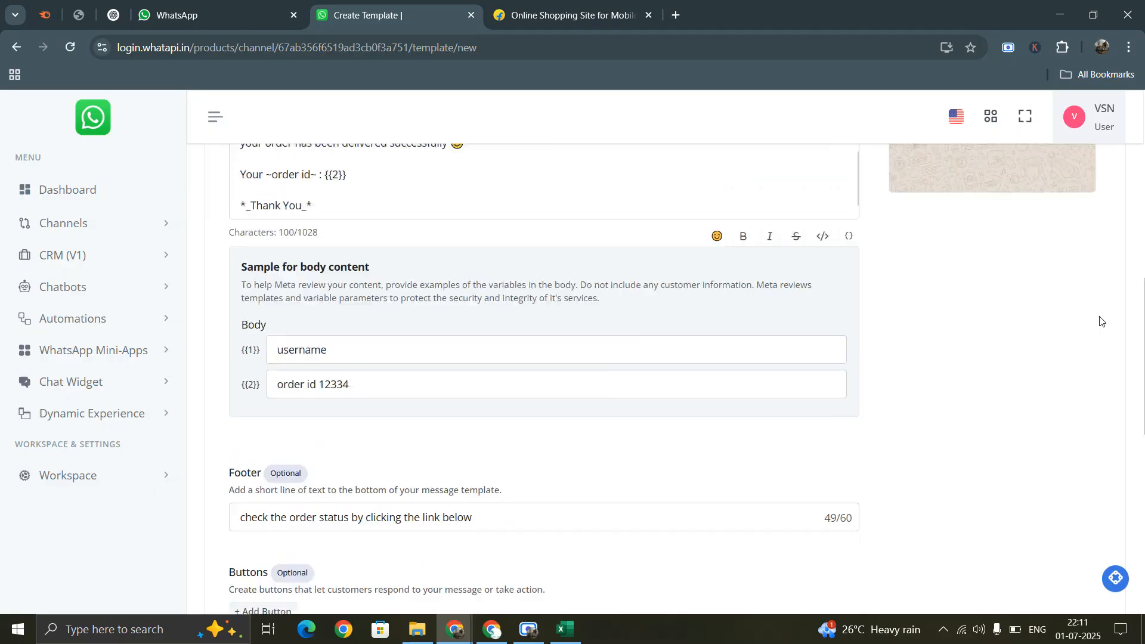
{"action": "scroll", "coordinate": [993, 424], "scroll_direction": "down", "scroll_amount": 5}
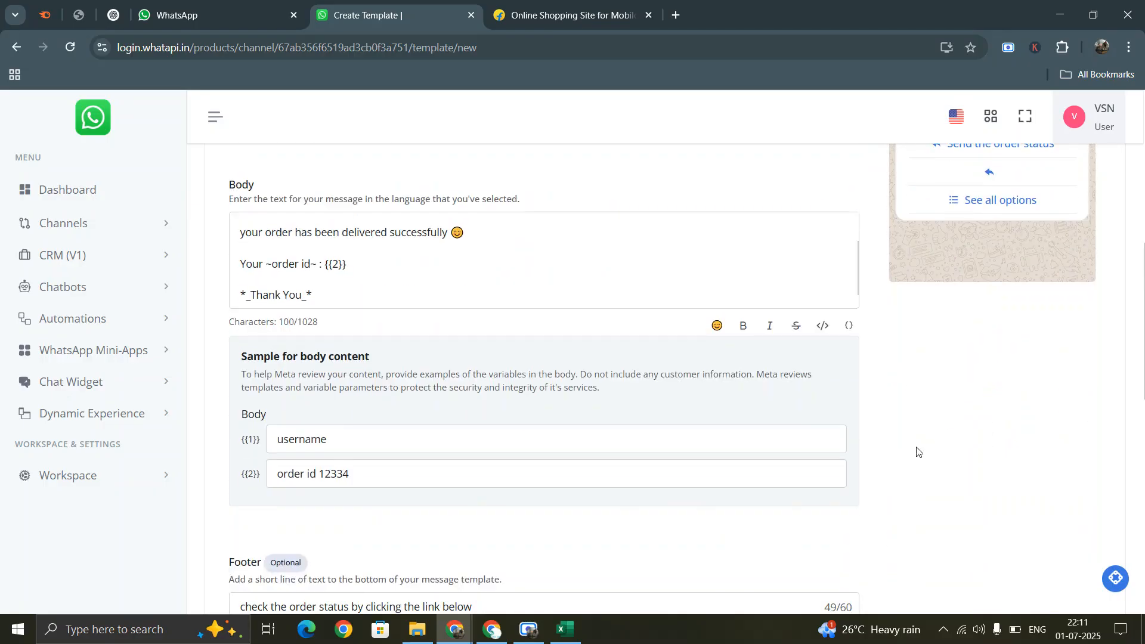
{"action": "scroll", "coordinate": [916, 451], "scroll_direction": "down", "scroll_amount": 7}
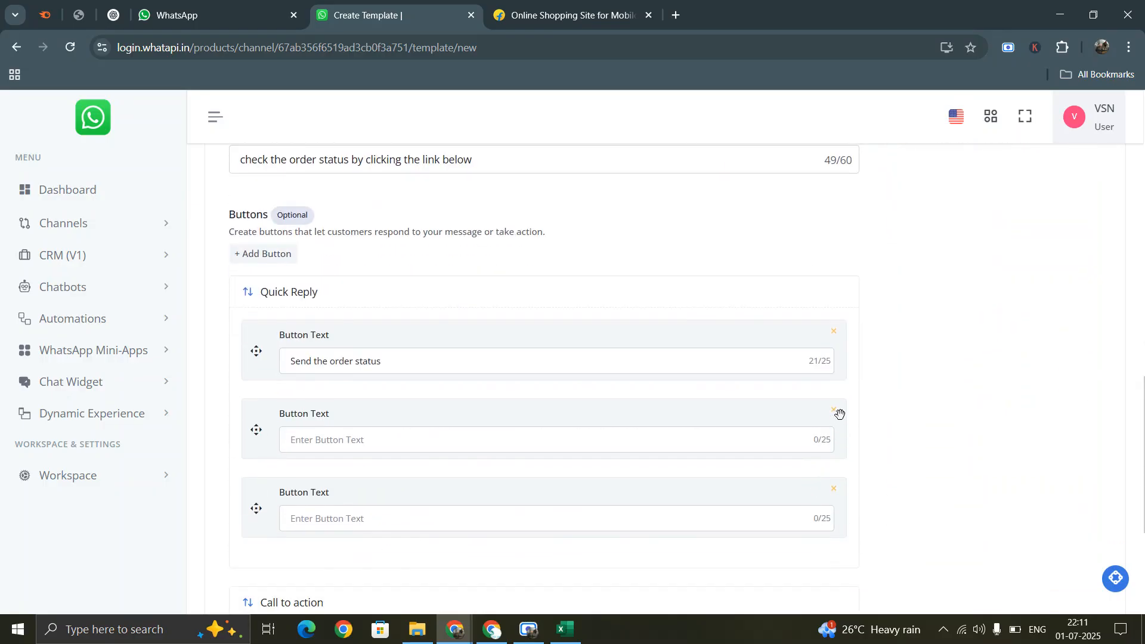
{"action": "left_click", "coordinate": [833, 411]}
{"action": "left_click", "coordinate": [834, 411]}
{"action": "scroll", "coordinate": [1002, 382], "scroll_direction": "up", "scroll_amount": 15}
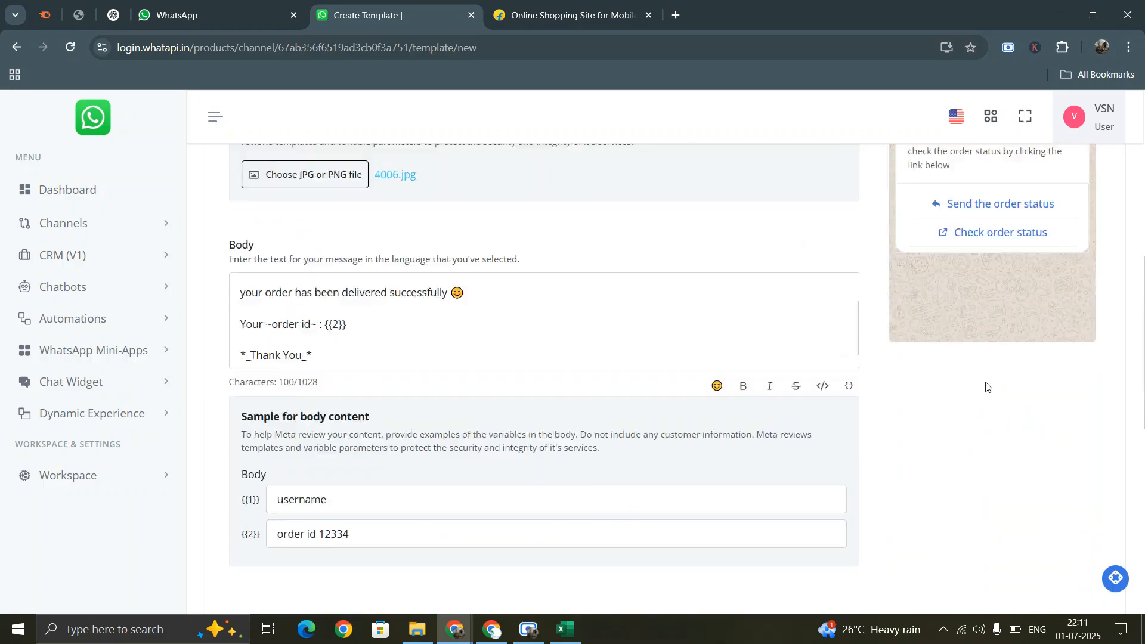
- Submit demo_template with Save & Apply with Facebook and wait for it to list as PENDING
{"action": "left_click", "coordinate": [1032, 220]}
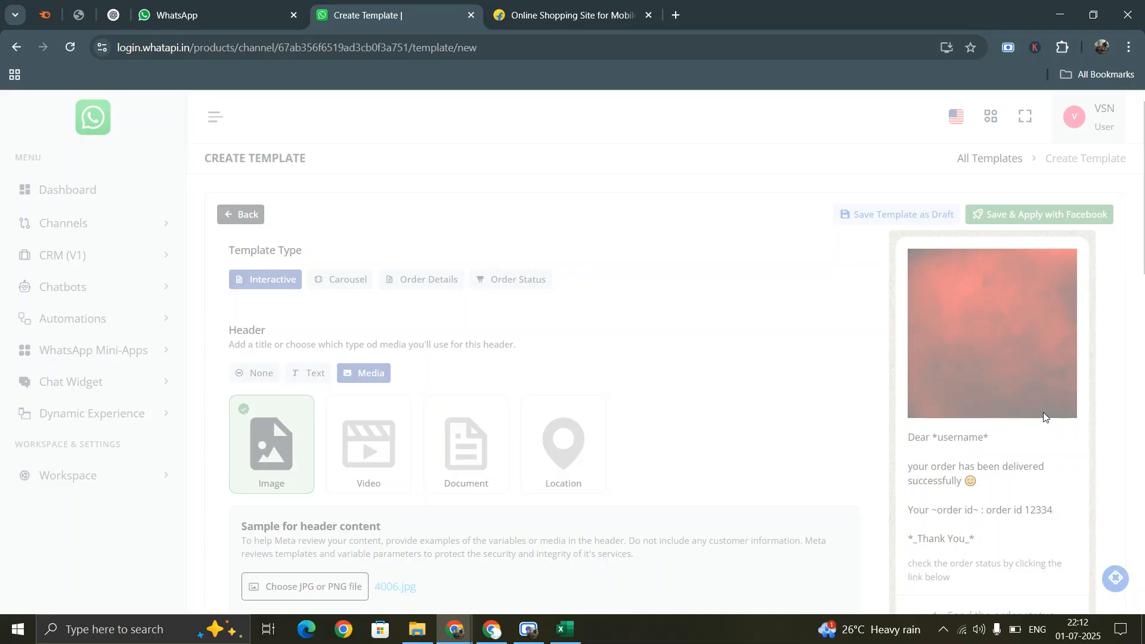
{"action": "scroll", "coordinate": [1002, 317], "scroll_direction": "down", "scroll_amount": 4}
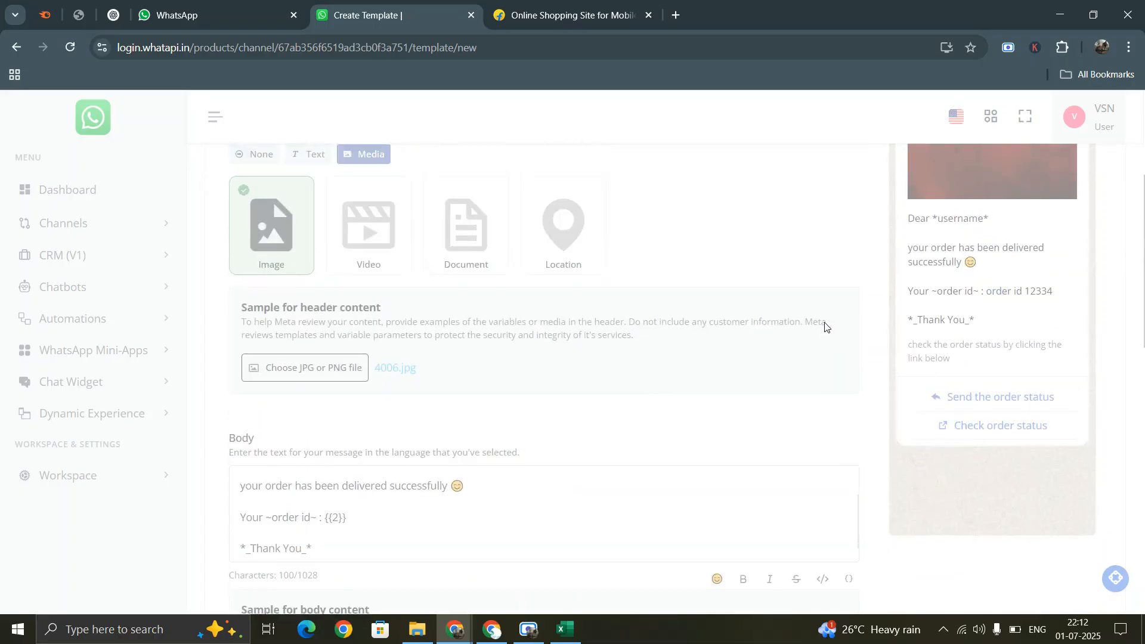
{"action": "scroll", "coordinate": [825, 327], "scroll_direction": "up", "scroll_amount": 4}
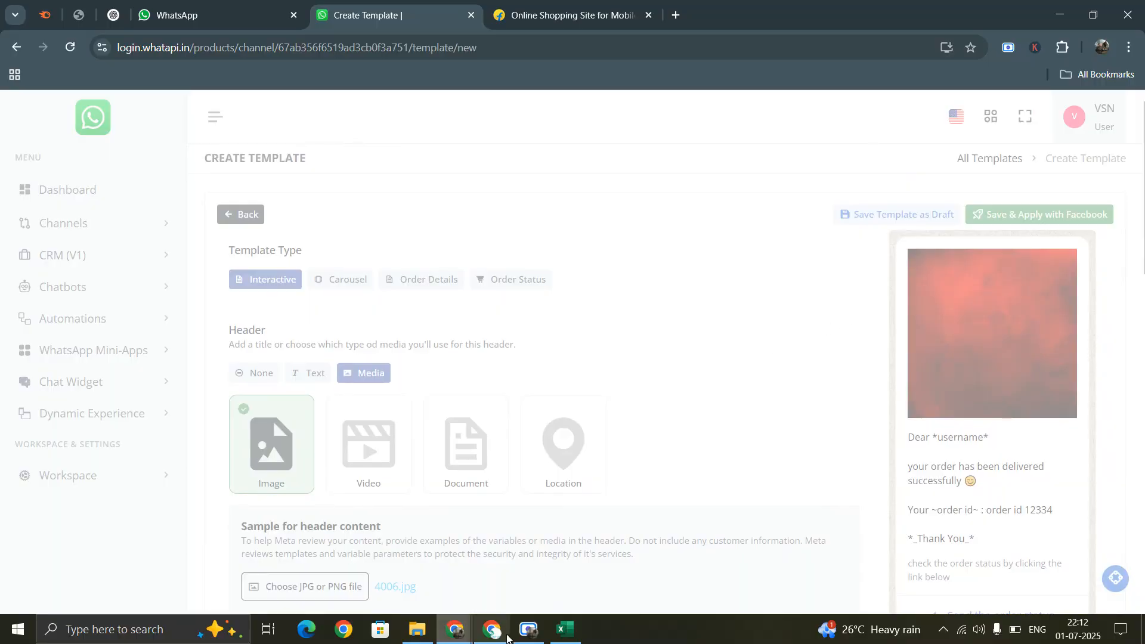
{"action": "left_click", "coordinate": [528, 629]}
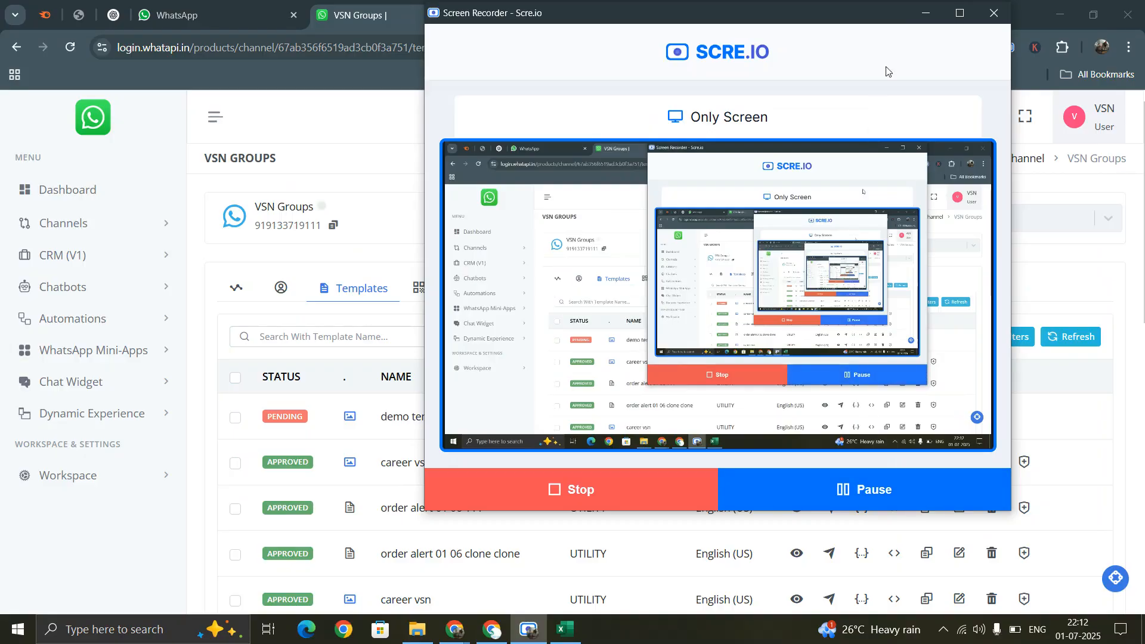
- Minimize the recorder and run Sync Templates repeatedly to refresh demo template's approval status
{"action": "left_click", "coordinate": [925, 13]}
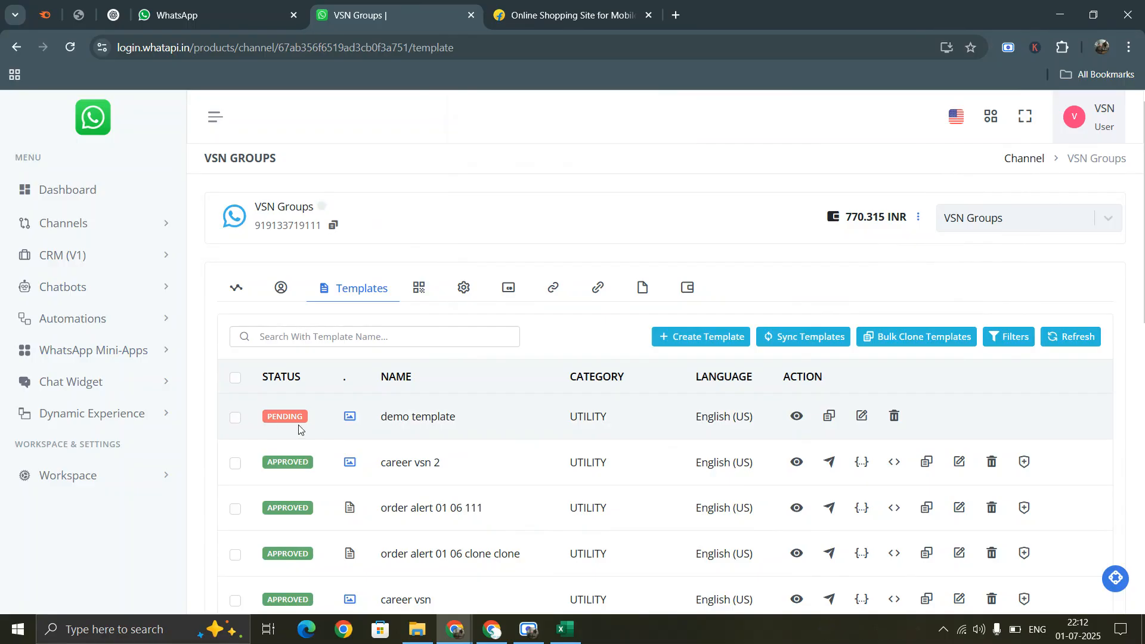
{"action": "left_click", "coordinate": [793, 339]}
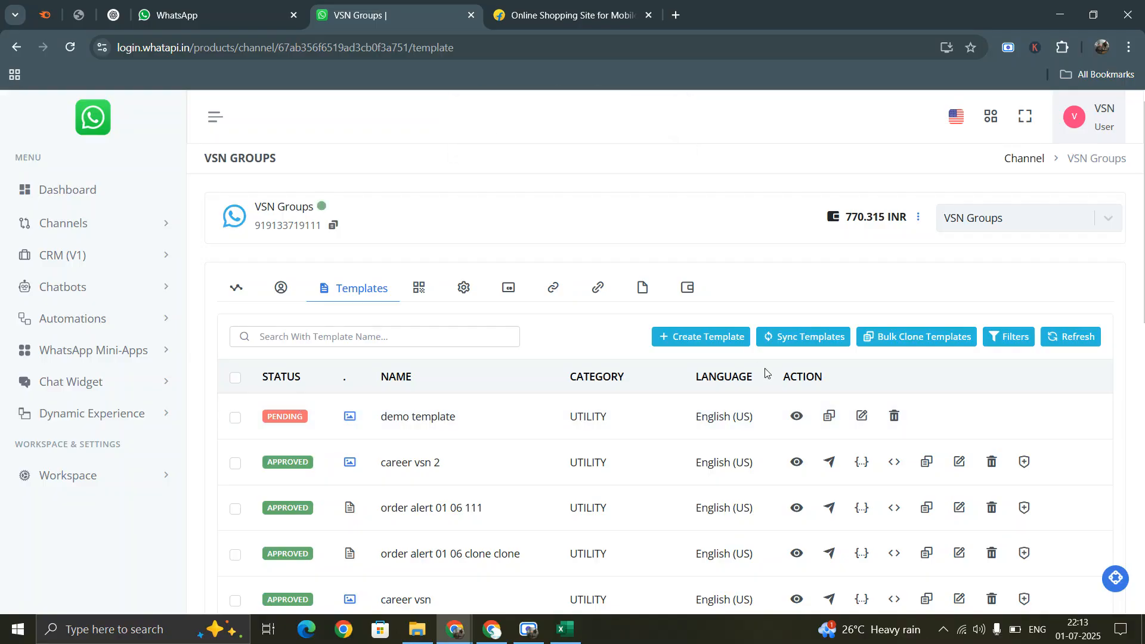
{"action": "left_click", "coordinate": [796, 338]}
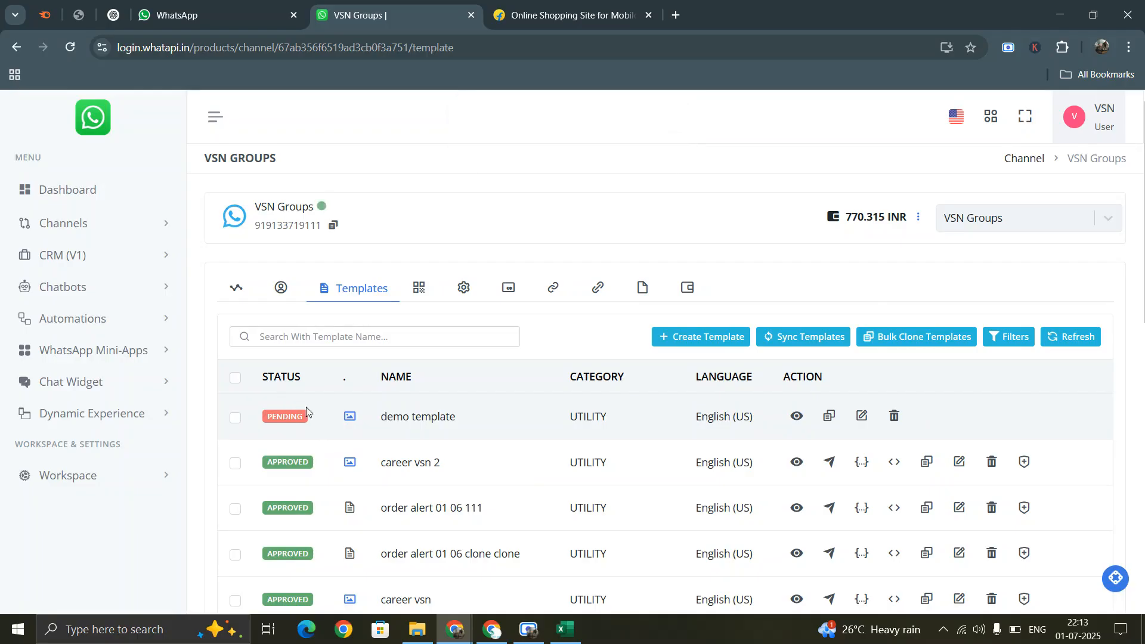
{"action": "left_click", "coordinate": [798, 338]}
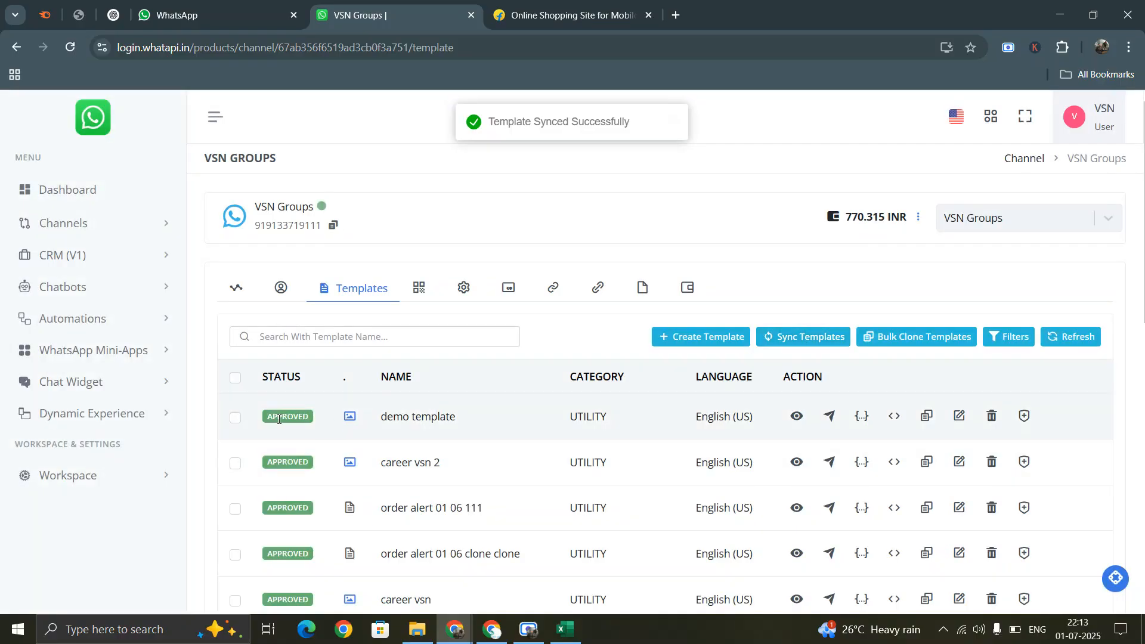
- Check demo template's APPROVED status, UTILITY category and English language, then preview and close its message
{"action": "double_click", "coordinate": [278, 420]}
{"action": "double_click", "coordinate": [419, 417]}
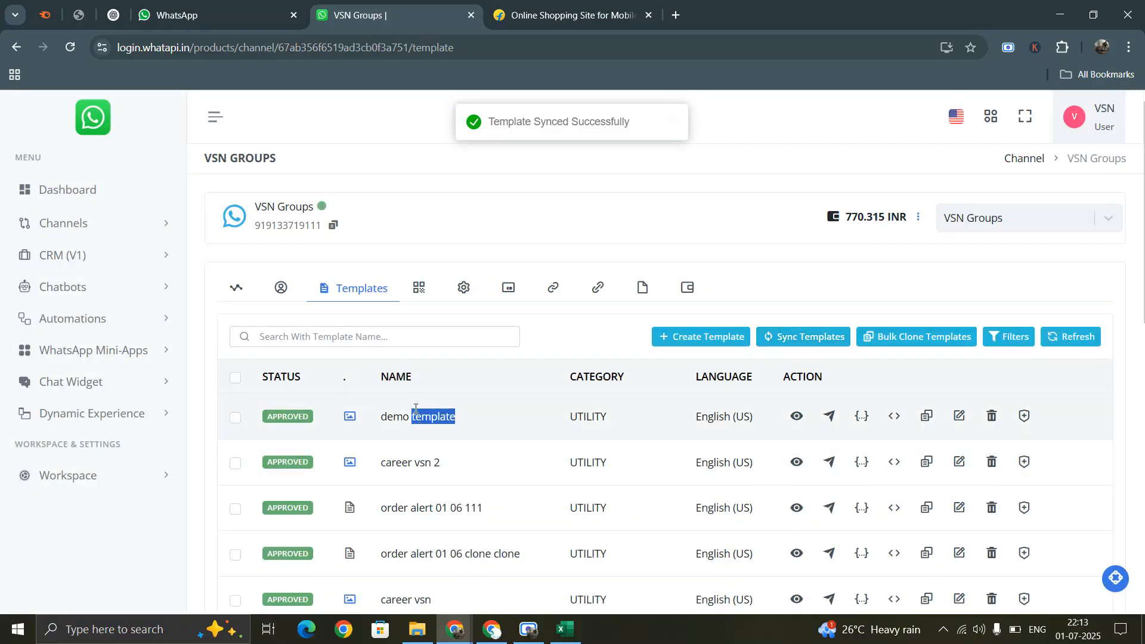
{"action": "double_click", "coordinate": [588, 416]}
{"action": "double_click", "coordinate": [713, 416]}
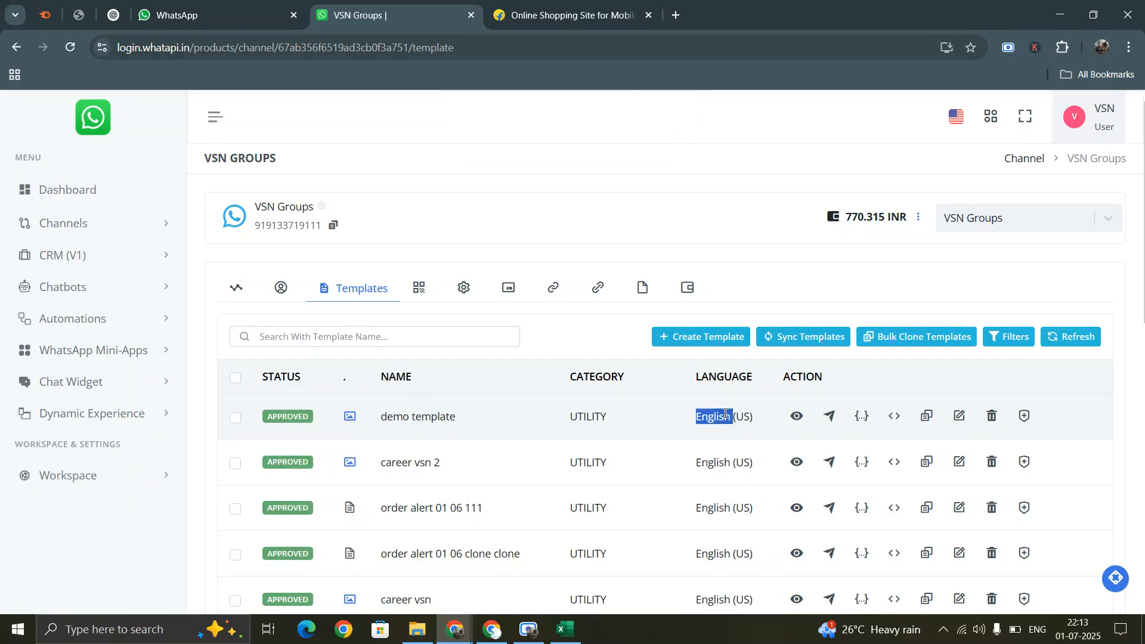
{"action": "left_click", "coordinate": [724, 415]}
{"action": "left_click", "coordinate": [796, 416]}
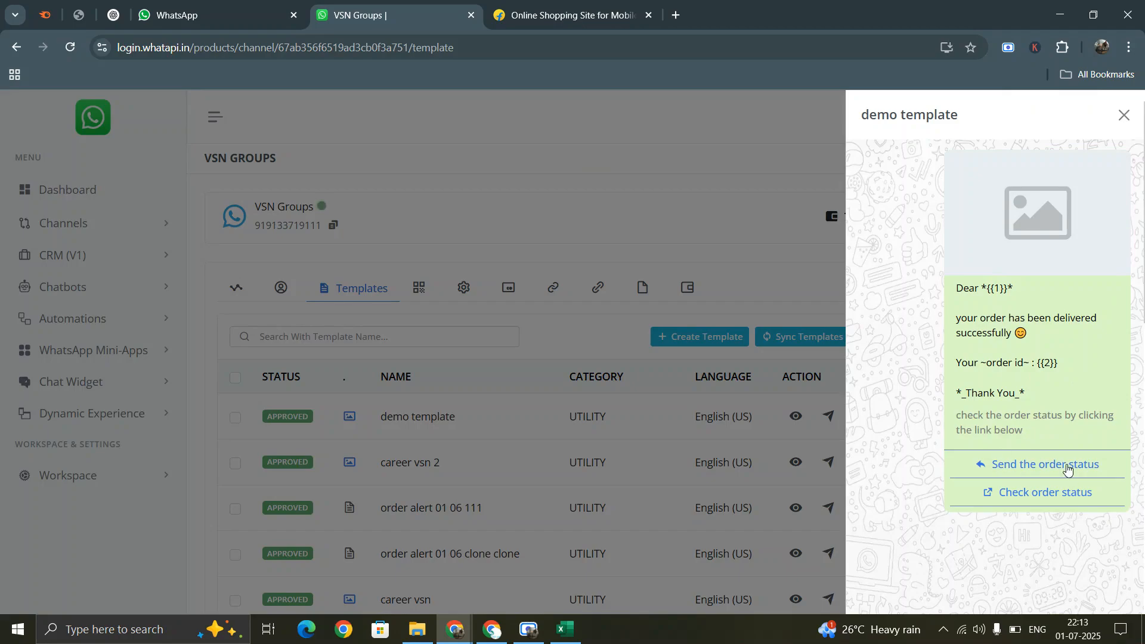
{"action": "left_click", "coordinate": [1124, 117]}
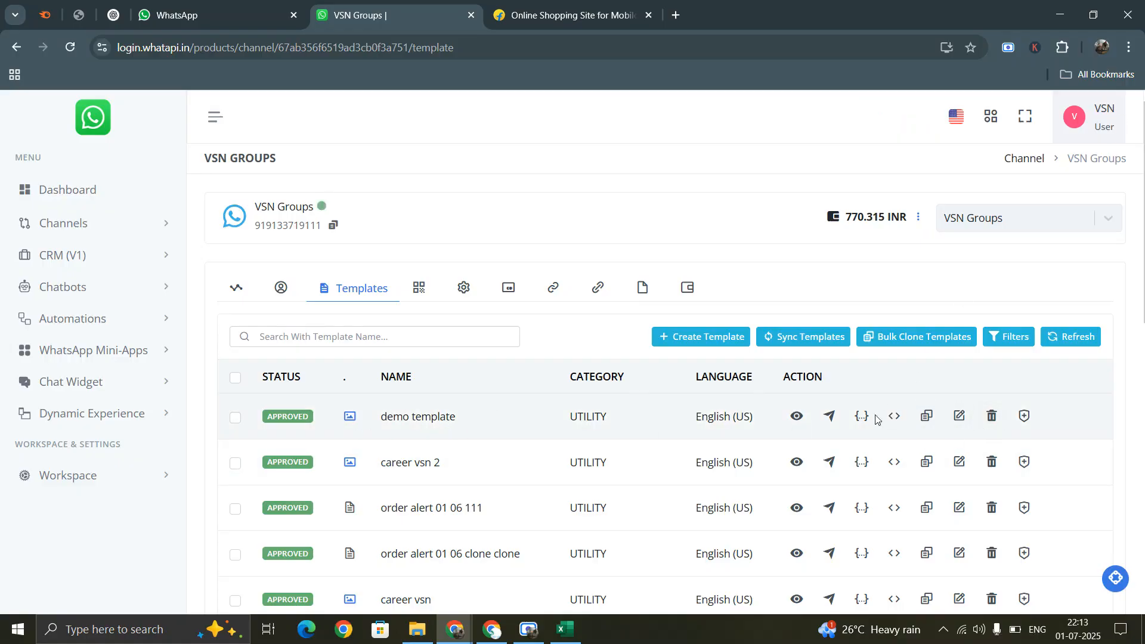
- Clone demo template, rename the clone order_update, and continue to its content editor
{"action": "left_click", "coordinate": [927, 421]}
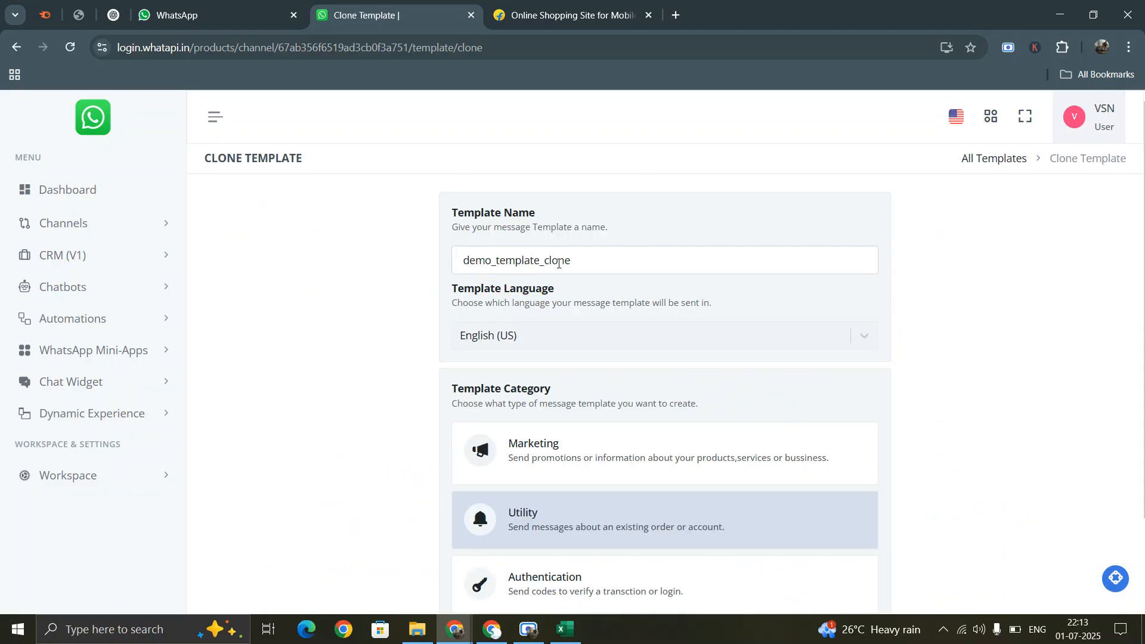
{"action": "scroll", "coordinate": [588, 388], "scroll_direction": "down", "scroll_amount": 2}
{"action": "scroll", "coordinate": [620, 304], "scroll_direction": "up", "scroll_amount": 2}
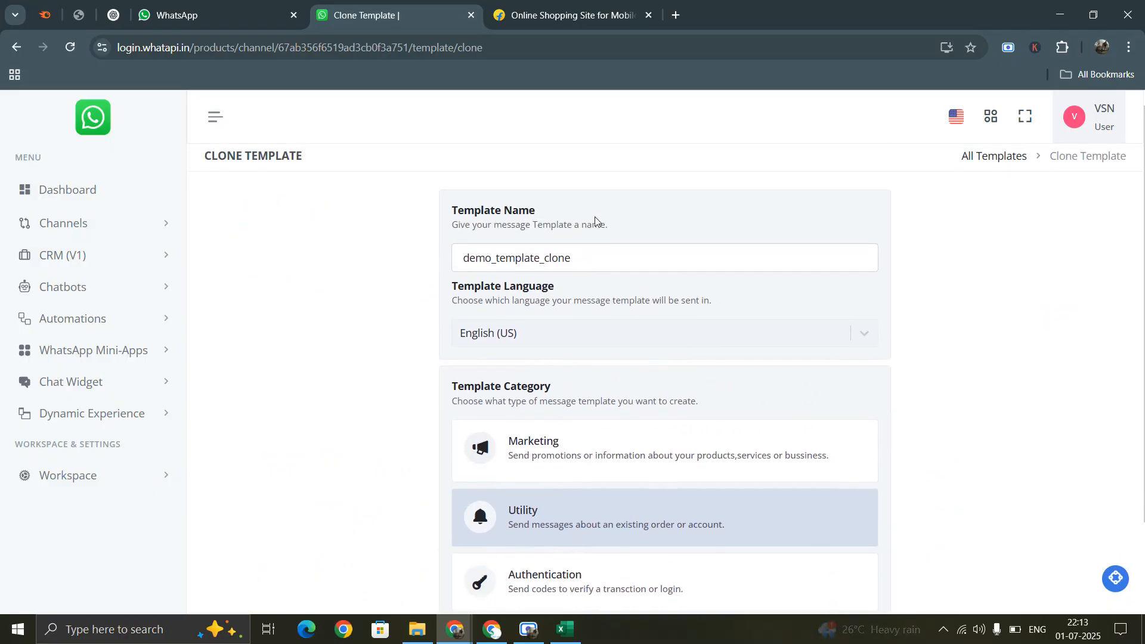
{"action": "left_click", "coordinate": [589, 267]}
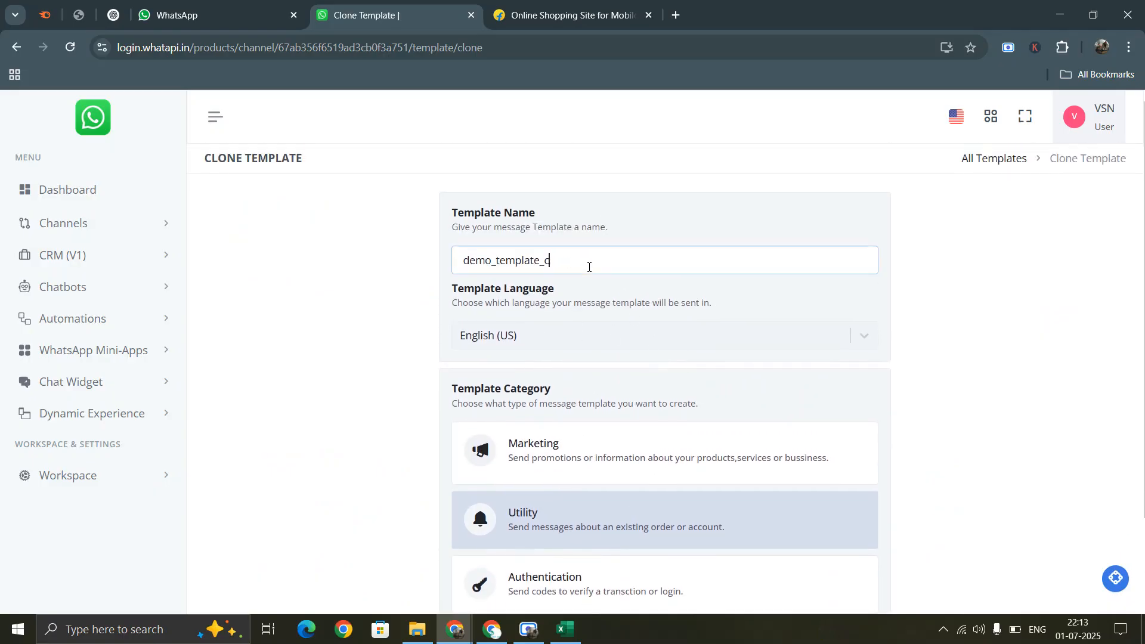
{"action": "key", "text": "BackSpace"}
{"action": "key", "text": "BackSpace"}
{"action": "key", "text": "BackSpace"}
{"action": "key", "text": "BackSpace"}
{"action": "key", "text": "BackSpace"}
{"action": "key", "text": "BackSpace"}
{"action": "key", "text": "BackSpace"}
{"action": "key", "text": "BackSpace"}
{"action": "key", "text": "BackSpace"}
{"action": "key", "text": "BackSpace"}
{"action": "key", "text": "BackSpace"}
{"action": "key", "text": "BackSpace"}
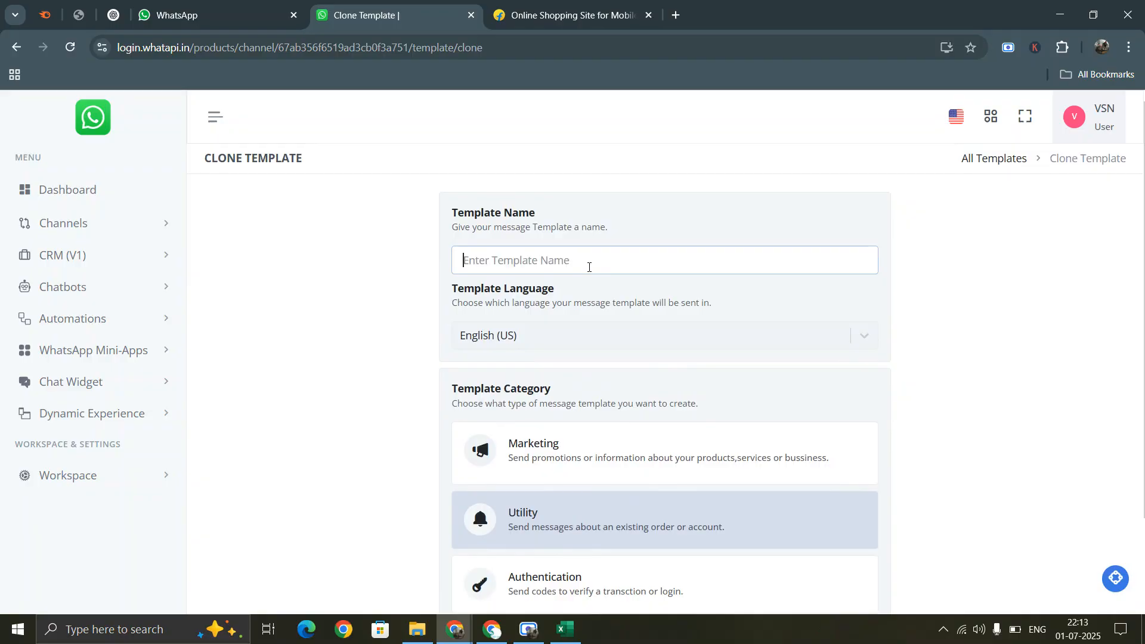
{"action": "type", "text": "template"}
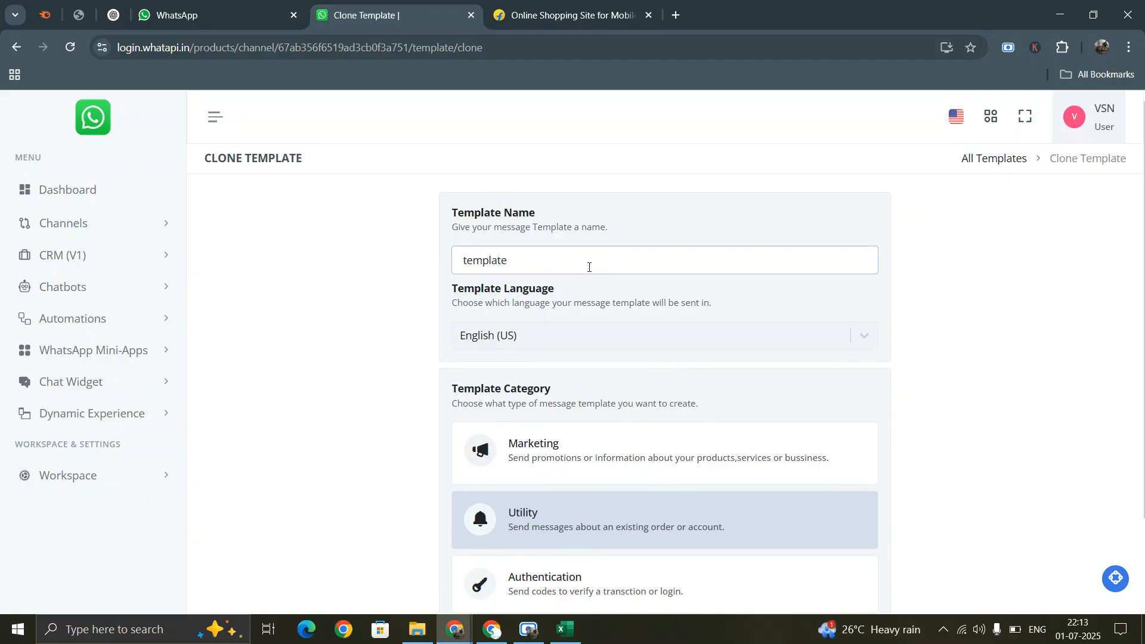
{"action": "type", "text": "_o"}
{"action": "key", "text": "BackSpace"}
{"action": "key", "text": "BackSpace"}
{"action": "key", "text": "BackSpace"}
{"action": "key", "text": "BackSpace"}
{"action": "key", "text": "BackSpace"}
{"action": "key", "text": "BackSpace"}
{"action": "key", "text": "BackSpace"}
{"action": "key", "text": "BackSpace"}
{"action": "key", "text": "BackSpace"}
{"action": "key", "text": "BackSpace"}
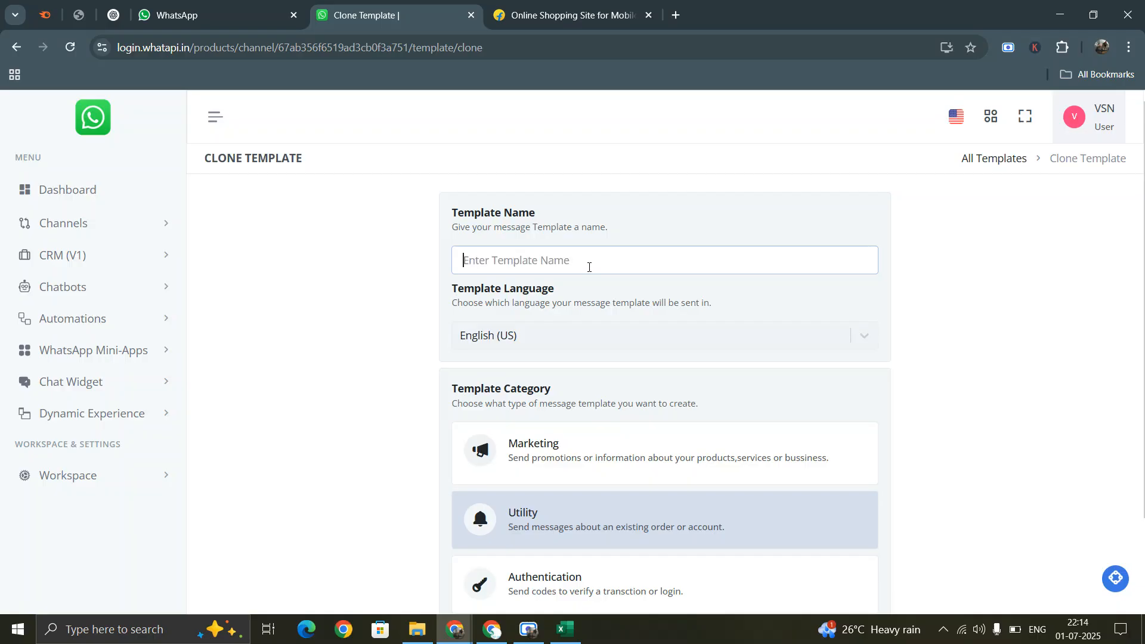
{"action": "type", "text": "order_update"}
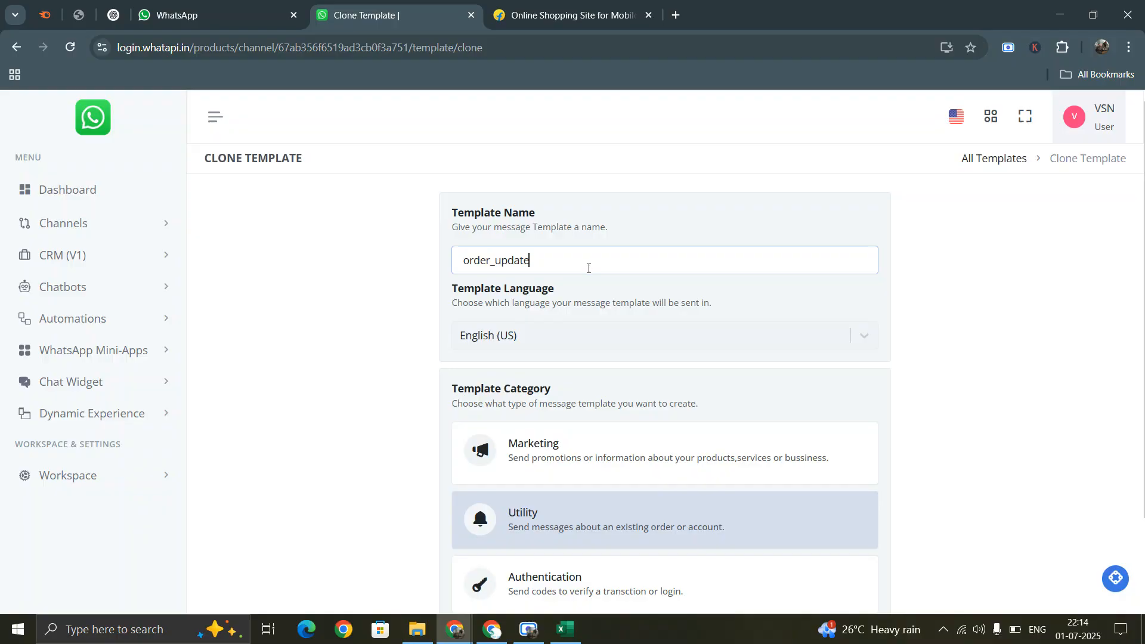
{"action": "scroll", "coordinate": [588, 269], "scroll_direction": "down", "scroll_amount": 2}
{"action": "left_click", "coordinate": [848, 525]}
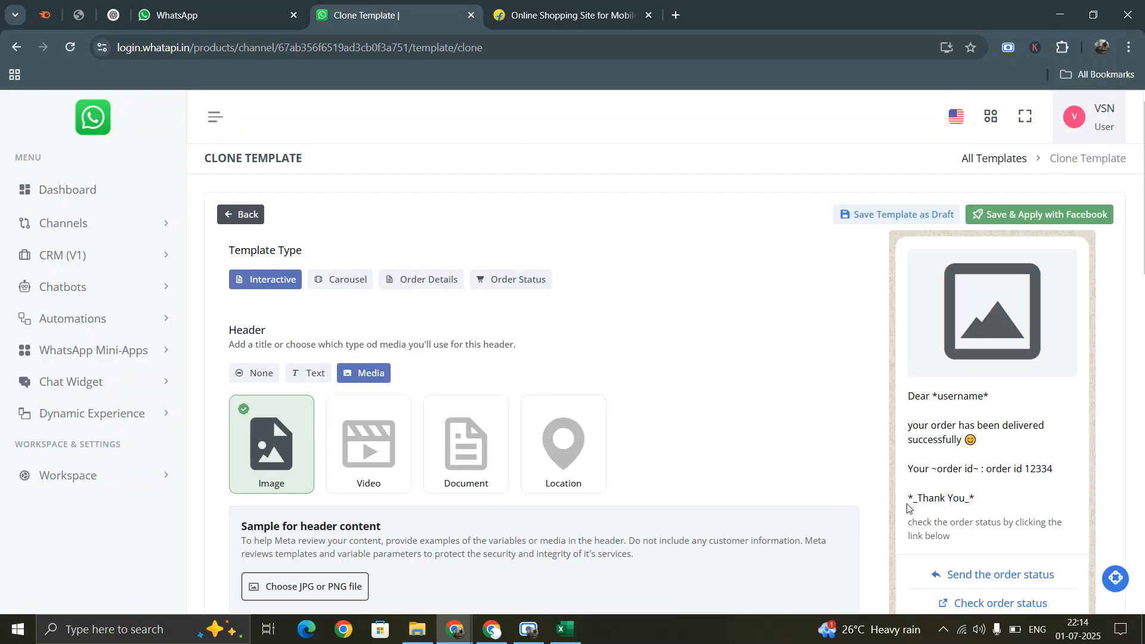
{"action": "scroll", "coordinate": [634, 434], "scroll_direction": "down", "scroll_amount": 6}
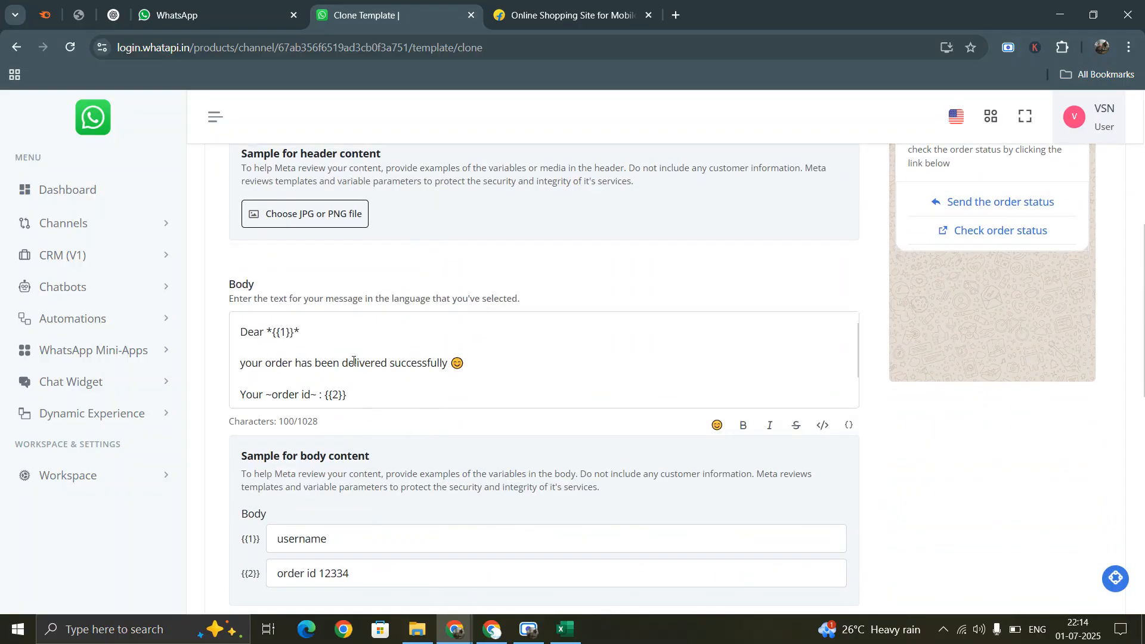
{"action": "scroll", "coordinate": [353, 266], "scroll_direction": "up", "scroll_amount": 4}
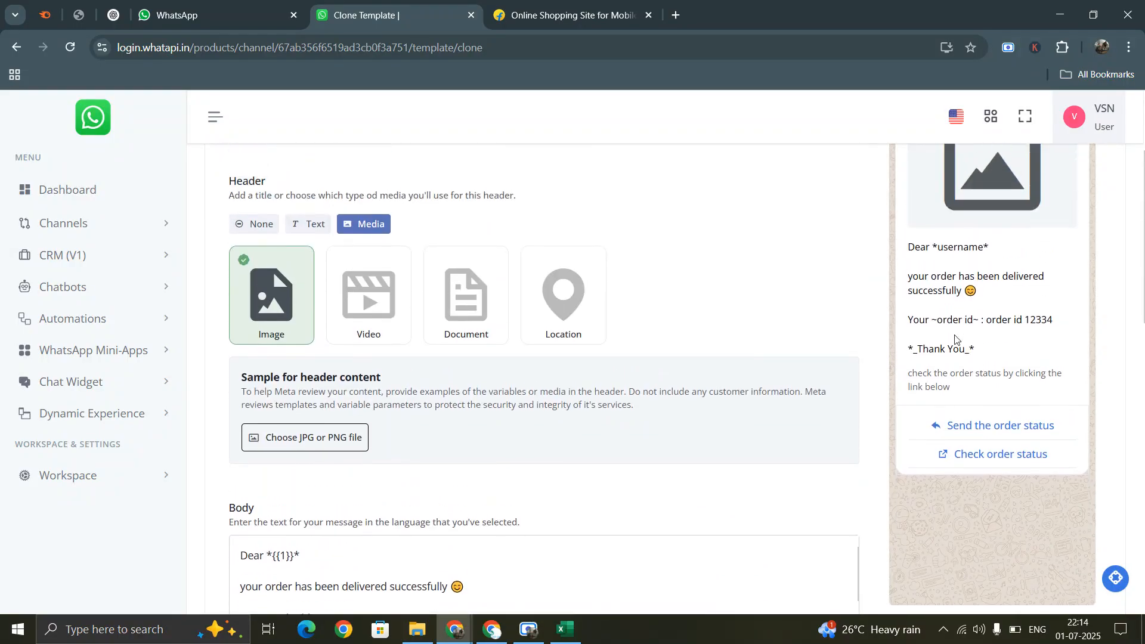
{"action": "scroll", "coordinate": [352, 590], "scroll_direction": "up", "scroll_amount": 2}
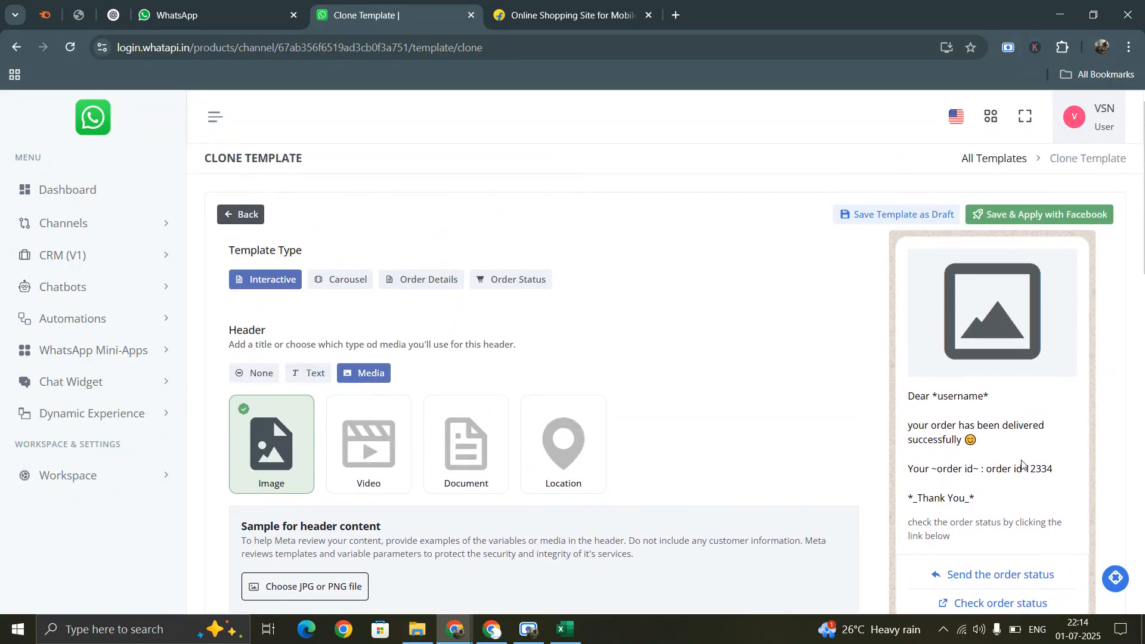
{"action": "scroll", "coordinate": [1014, 423], "scroll_direction": "down", "scroll_amount": 2}
{"action": "scroll", "coordinate": [329, 389], "scroll_direction": "down", "scroll_amount": 3}
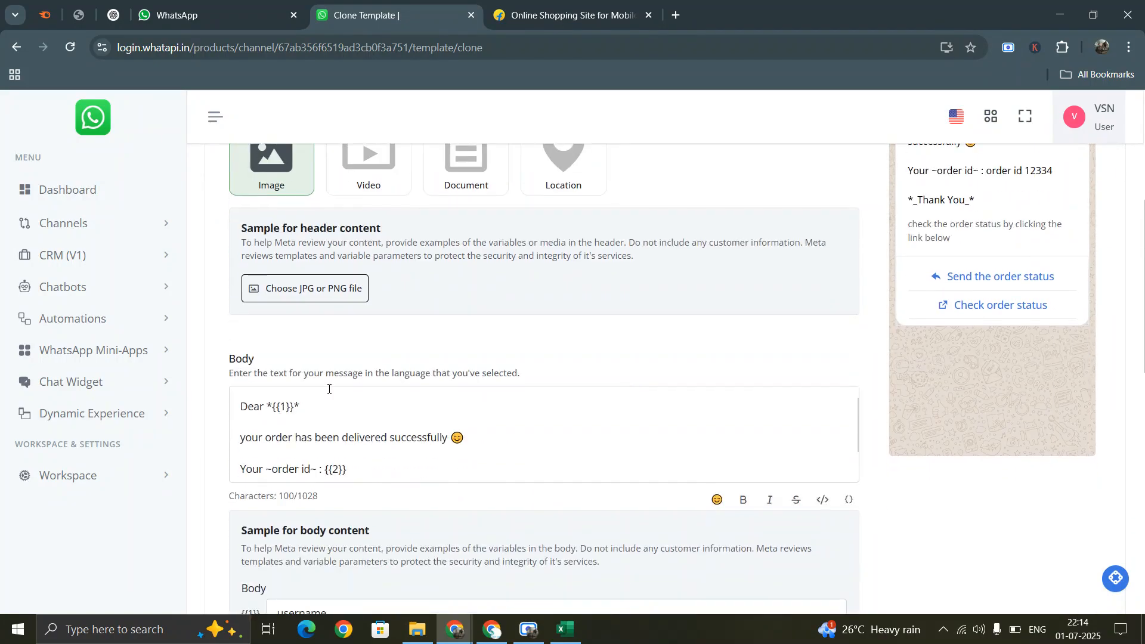
{"action": "scroll", "coordinate": [369, 435], "scroll_direction": "down", "scroll_amount": 6}
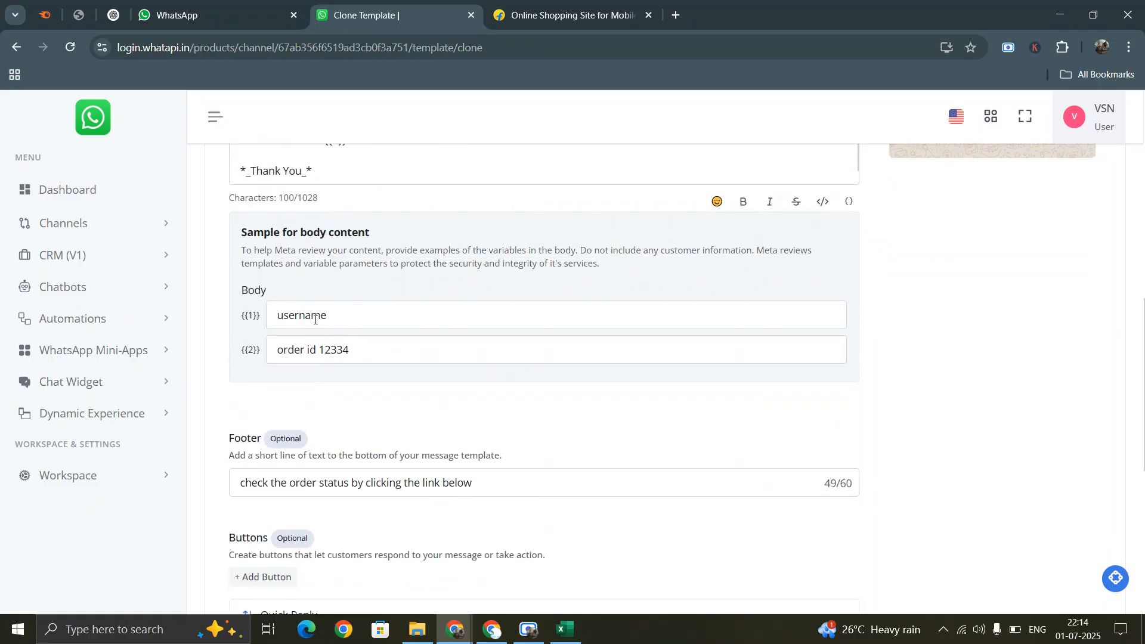
{"action": "scroll", "coordinate": [355, 352], "scroll_direction": "down", "scroll_amount": 5}
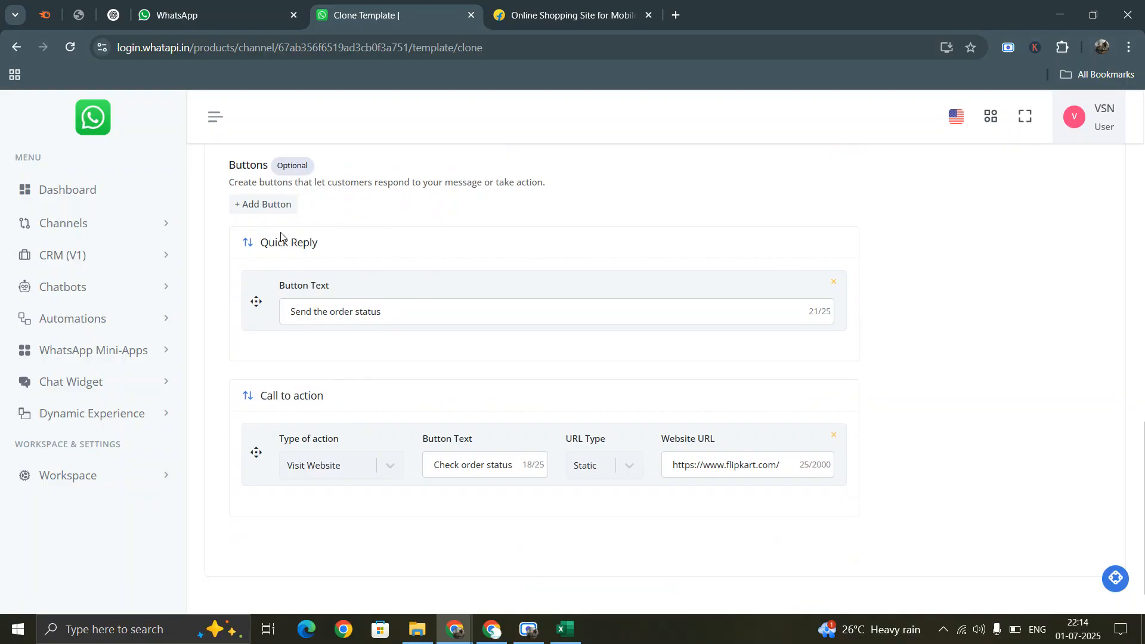
{"action": "scroll", "coordinate": [796, 429], "scroll_direction": "up", "scroll_amount": 3}
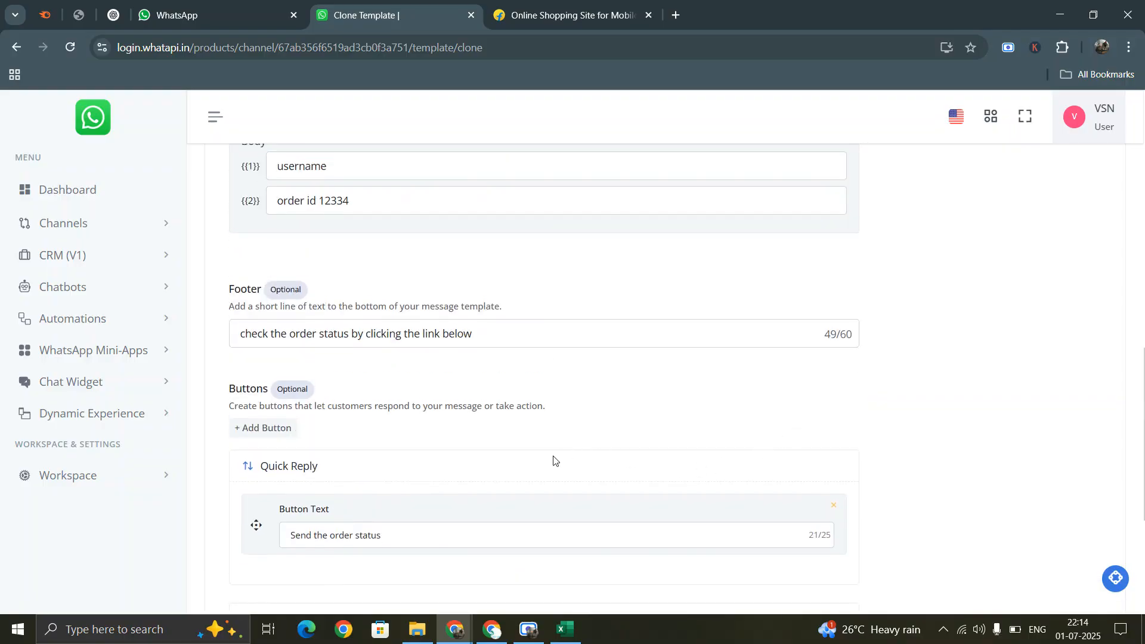
{"action": "scroll", "coordinate": [563, 453], "scroll_direction": "up", "scroll_amount": 6}
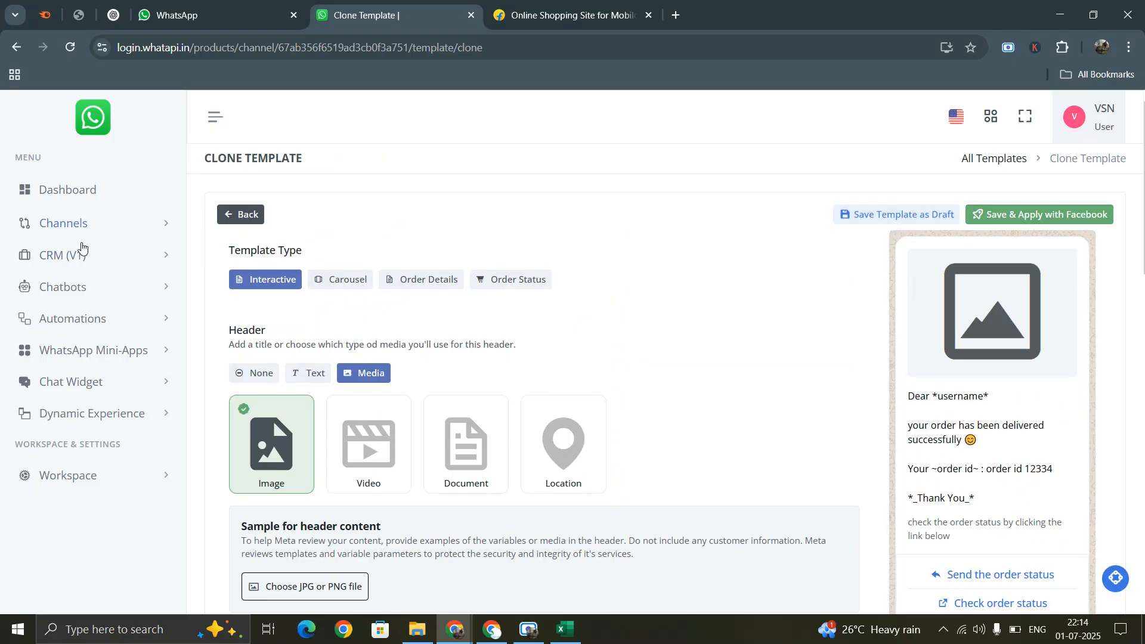
- Discard the order_update clone and reopen VSN Groups templates via Channels > WhatsApp
{"action": "left_click", "coordinate": [232, 216]}
{"action": "left_click", "coordinate": [637, 139]}
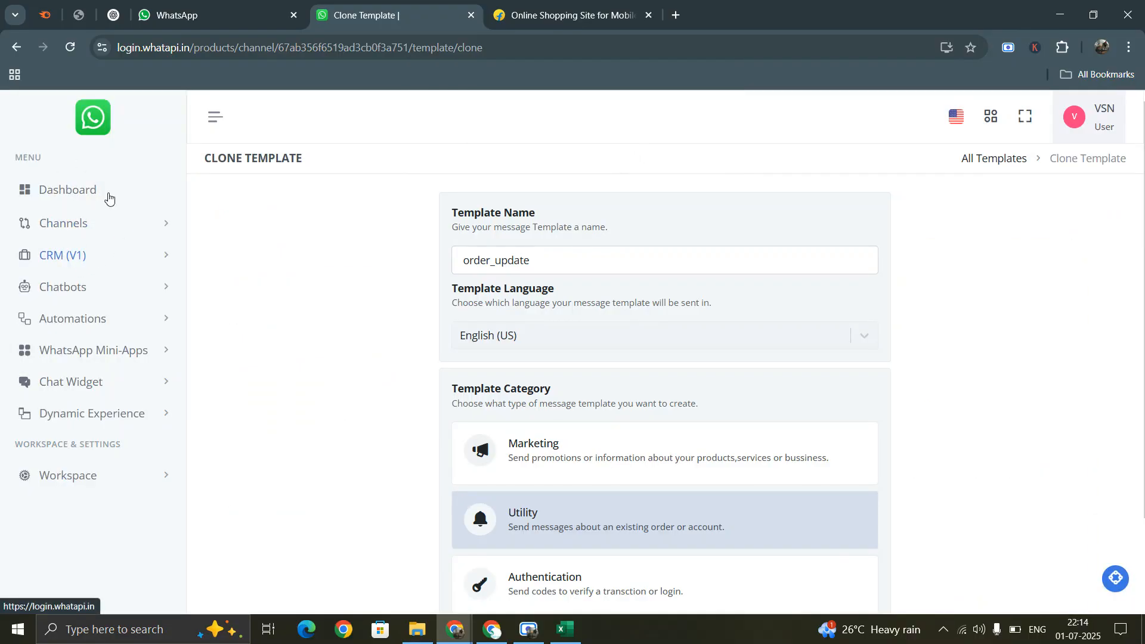
{"action": "left_click", "coordinate": [53, 224]}
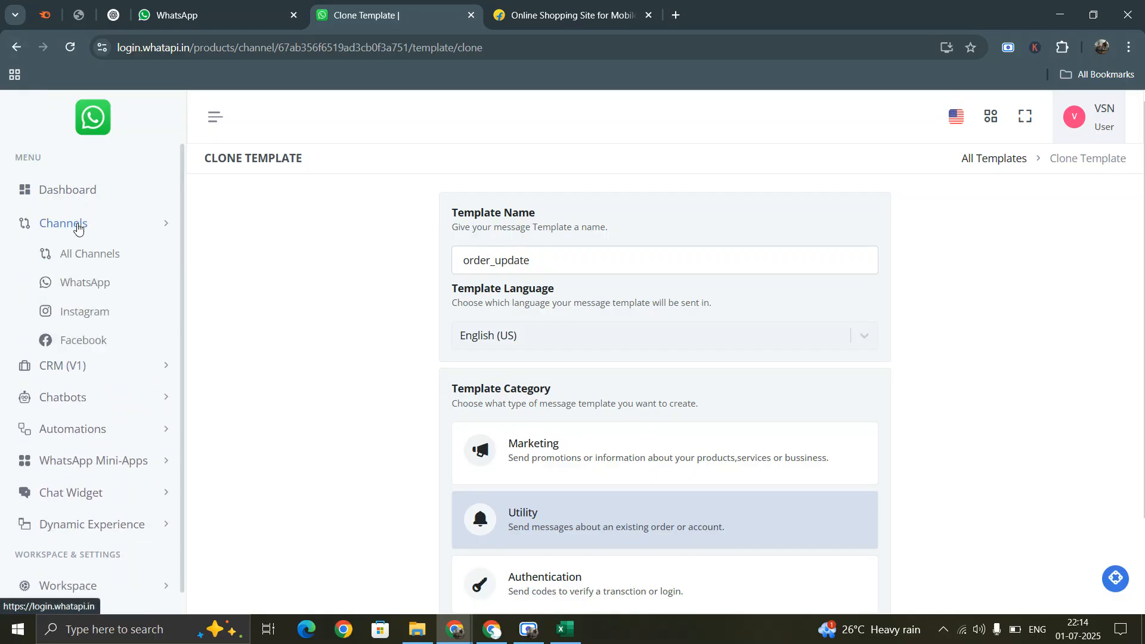
{"action": "left_click", "coordinate": [84, 282]}
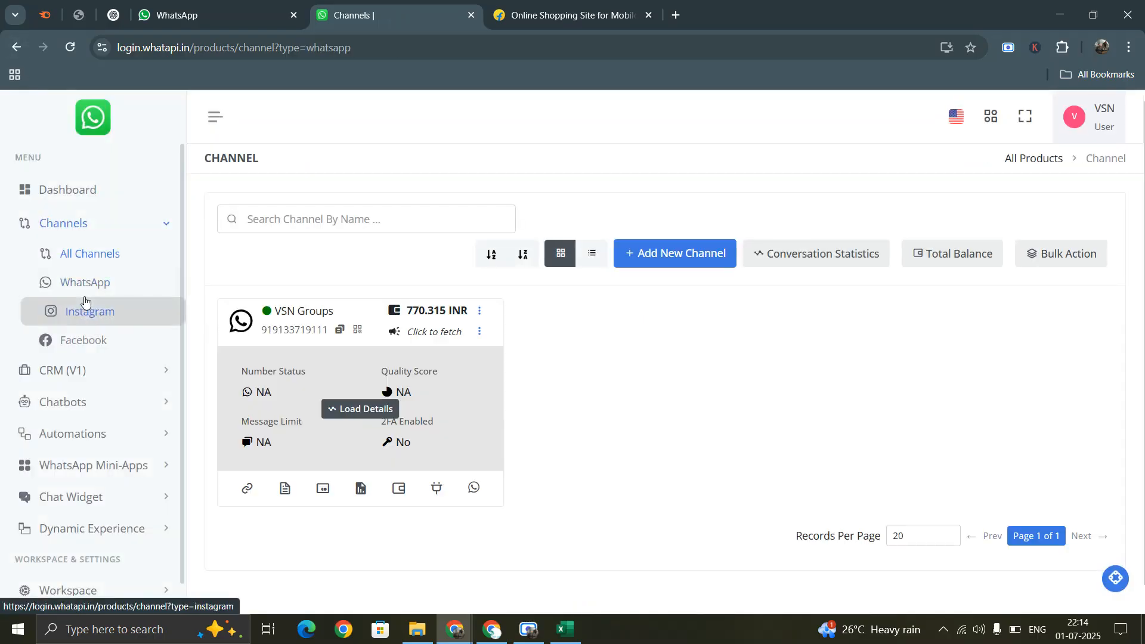
{"action": "left_click", "coordinate": [284, 491]}
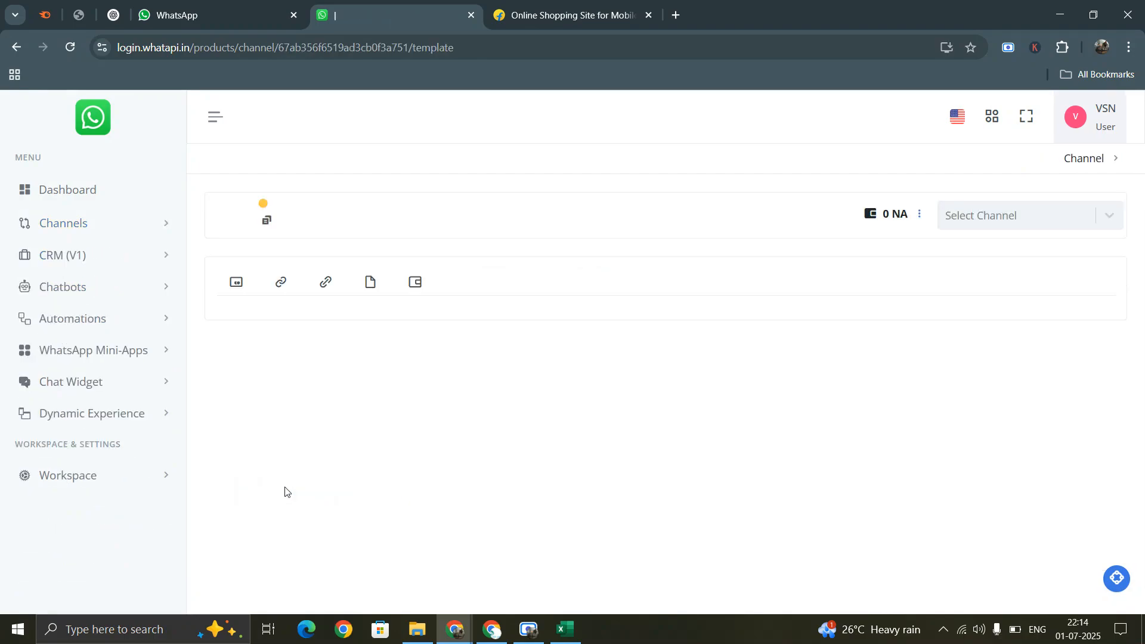
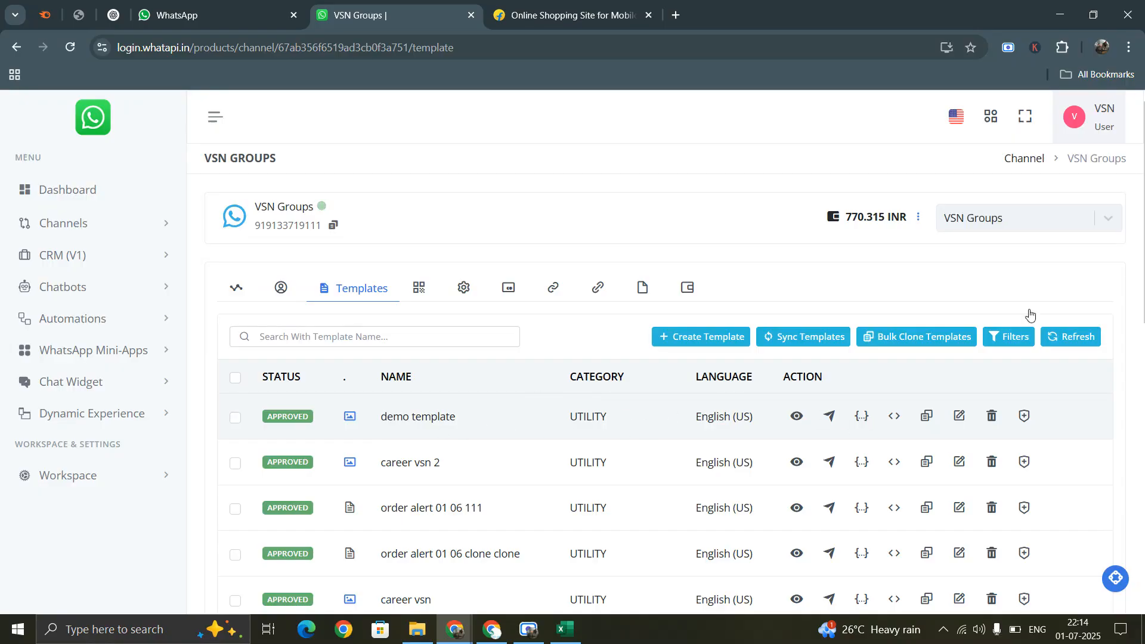
- Open the Bulk Campaign list under CRM (V1) and show the new-campaign type options
{"action": "left_click", "coordinate": [71, 257]}
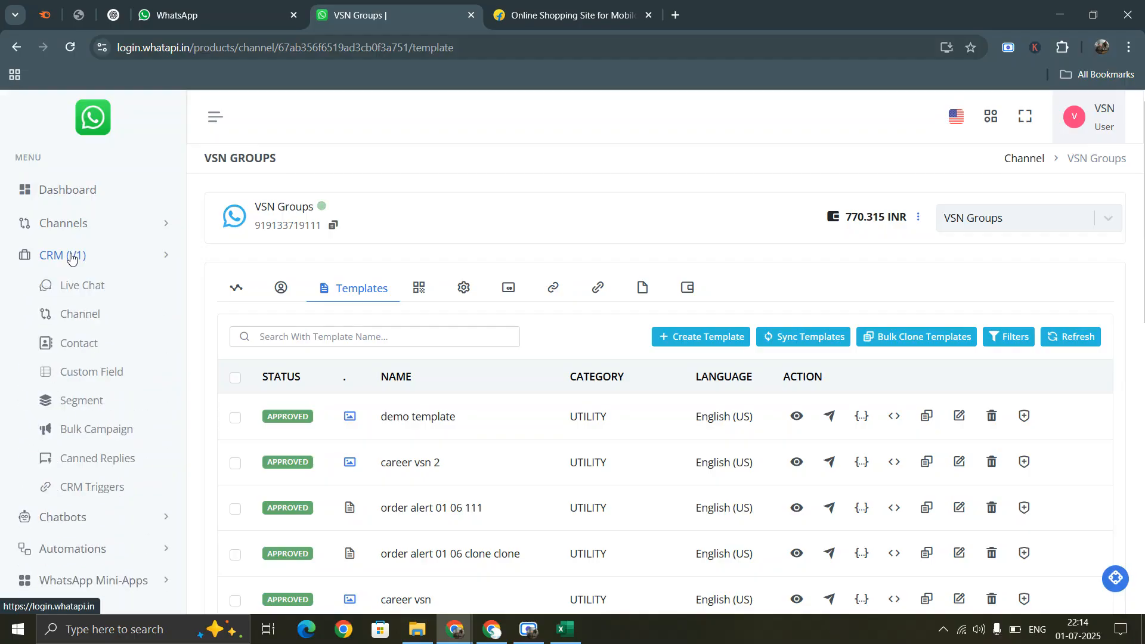
{"action": "left_click", "coordinate": [103, 432]}
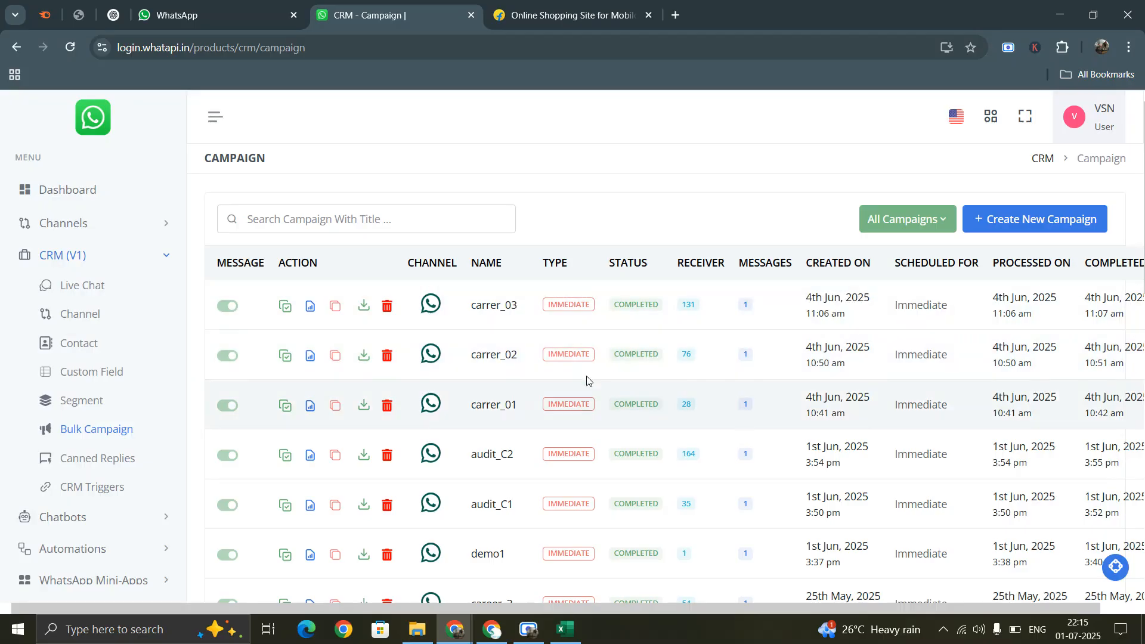
{"action": "scroll", "coordinate": [664, 383], "scroll_direction": "down", "scroll_amount": 8}
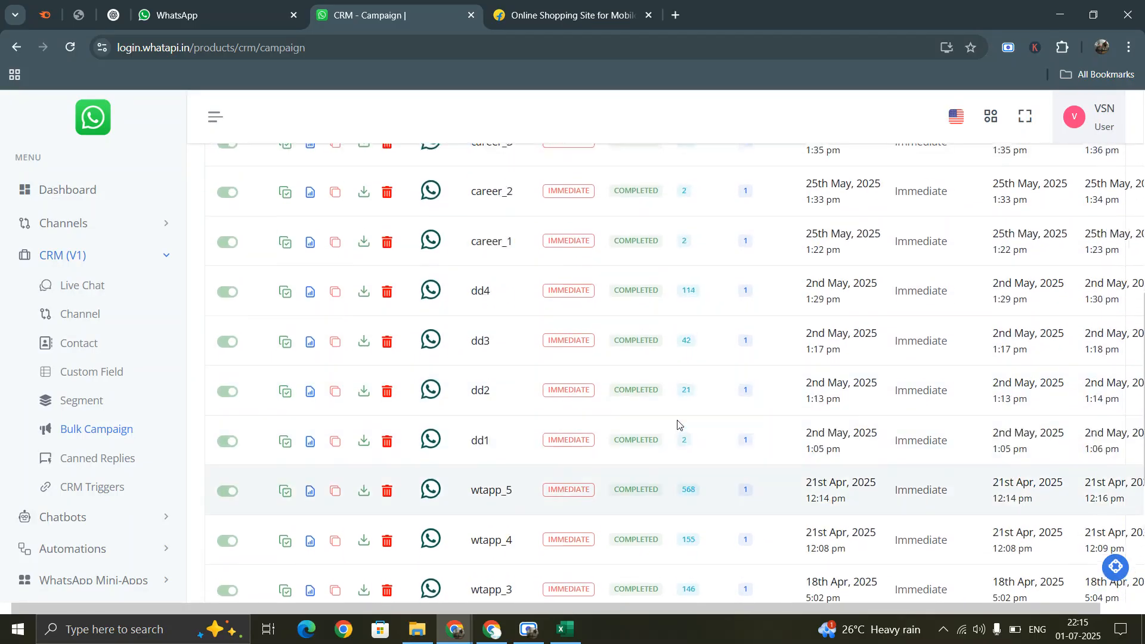
{"action": "scroll", "coordinate": [678, 424], "scroll_direction": "up", "scroll_amount": 8}
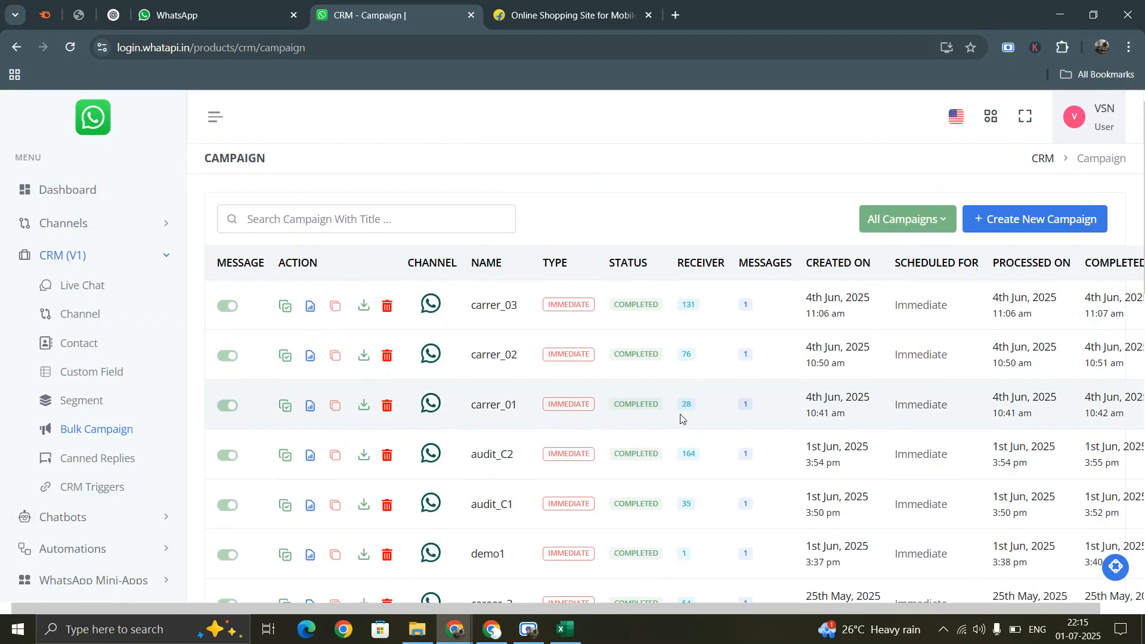
{"action": "left_click", "coordinate": [1024, 222]}
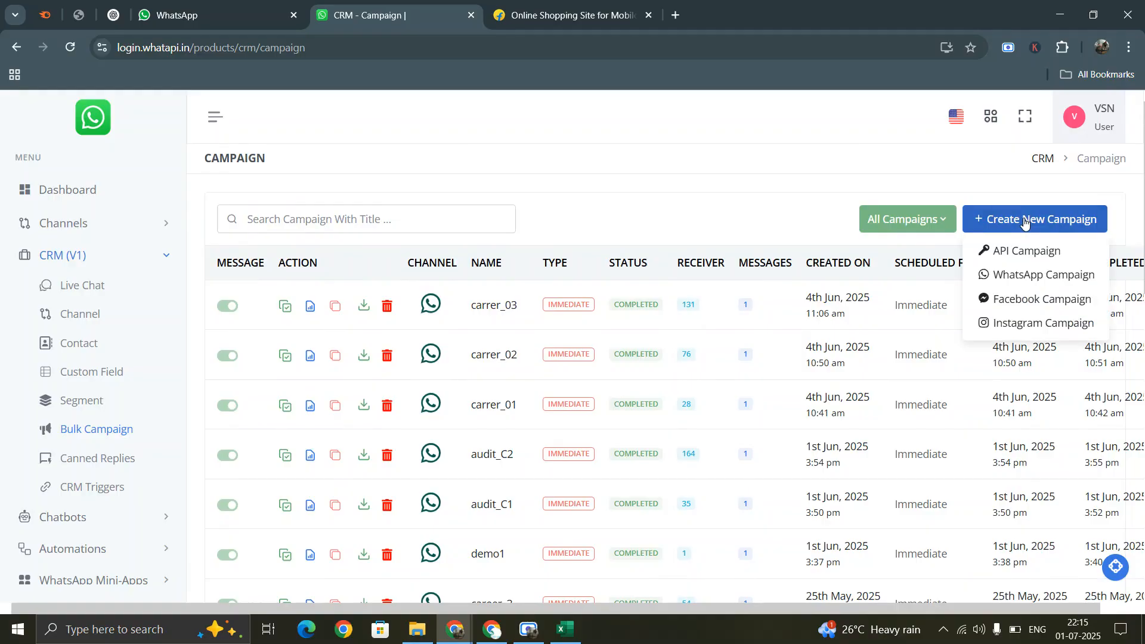
- Create a WhatsApp messaging campaign named demo1 on Version 2 and advance to Audience
{"action": "left_click", "coordinate": [1032, 276]}
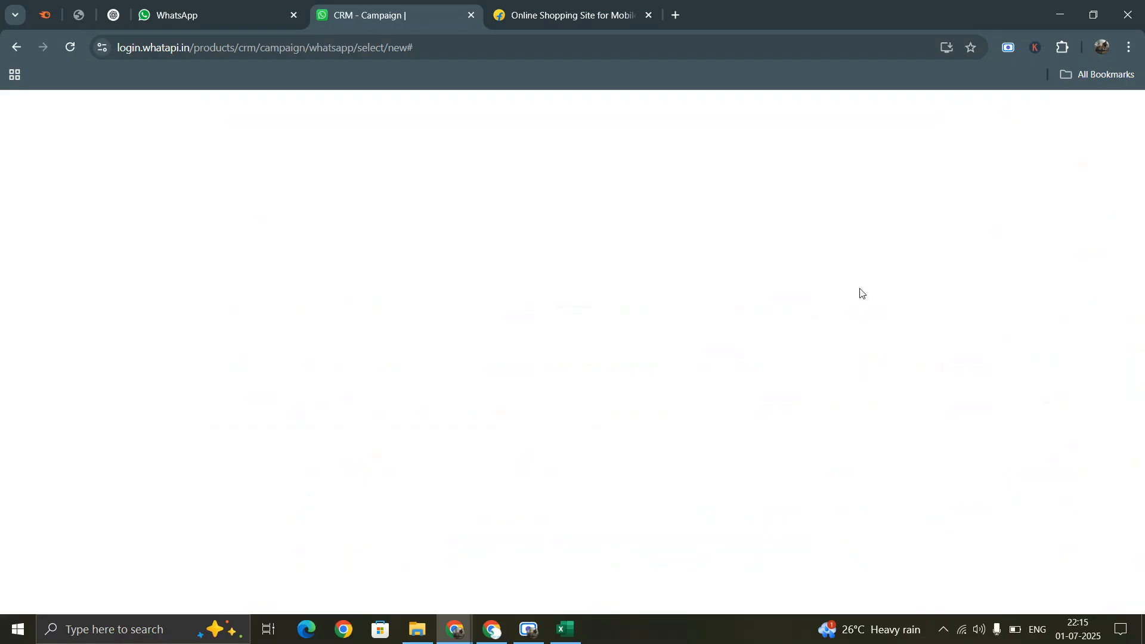
{"action": "left_click", "coordinate": [528, 629]}
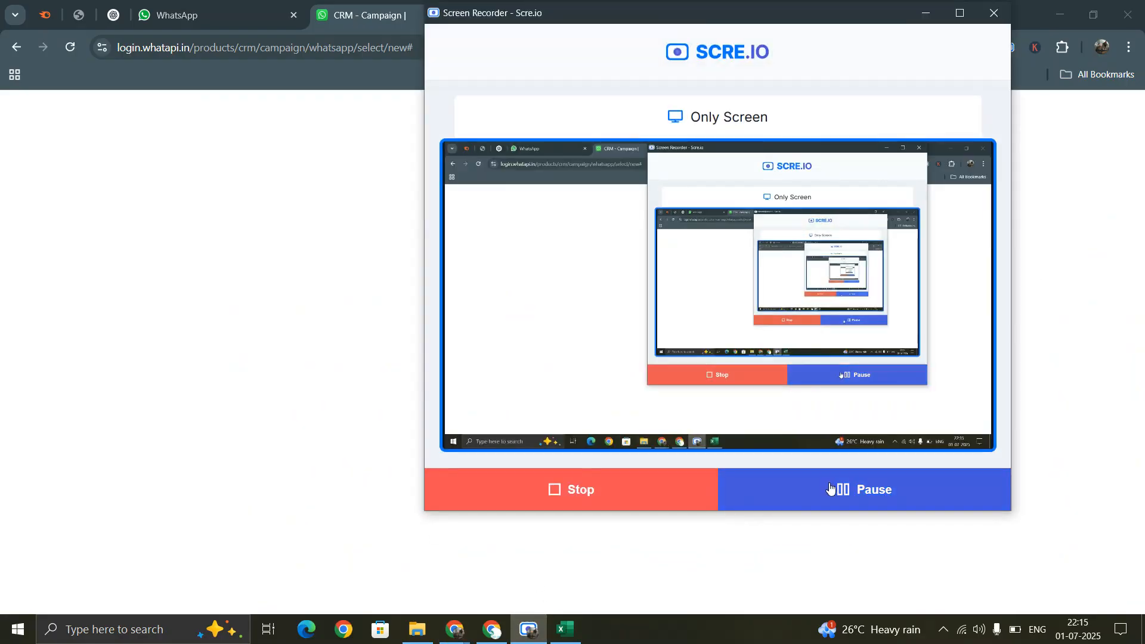
{"action": "left_click", "coordinate": [926, 13]}
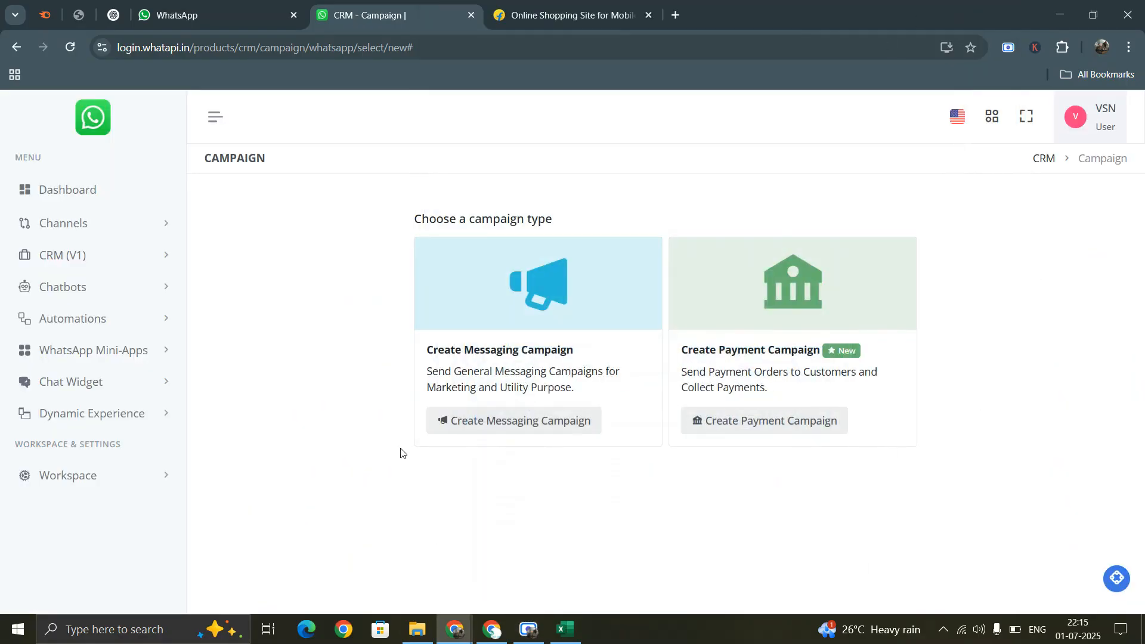
{"action": "left_click", "coordinate": [522, 422]}
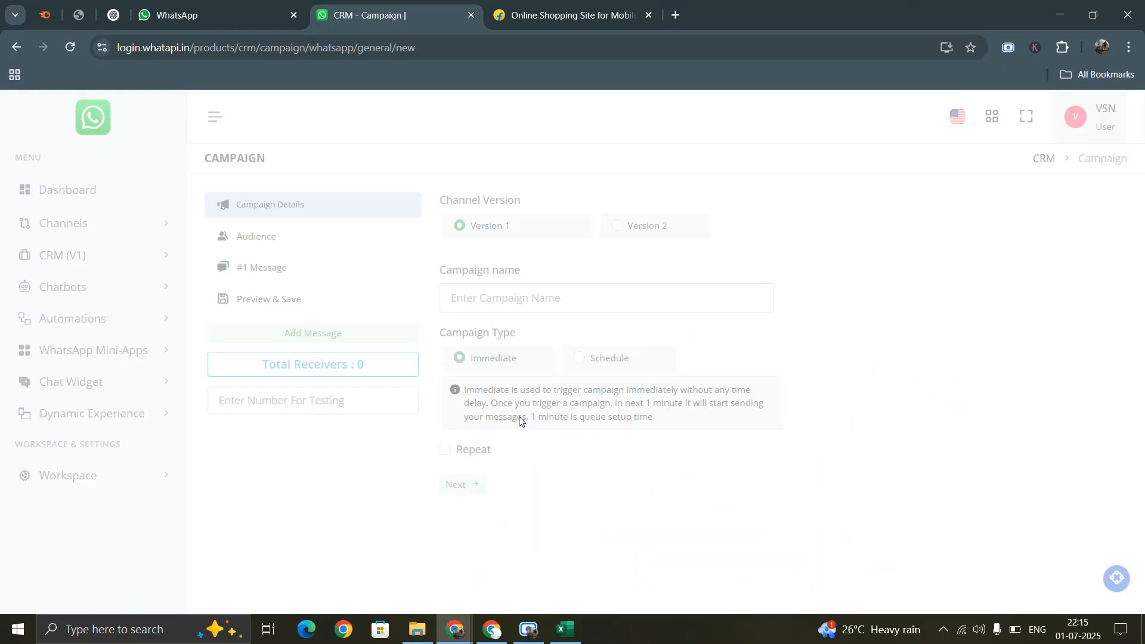
{"action": "left_click", "coordinate": [636, 231]}
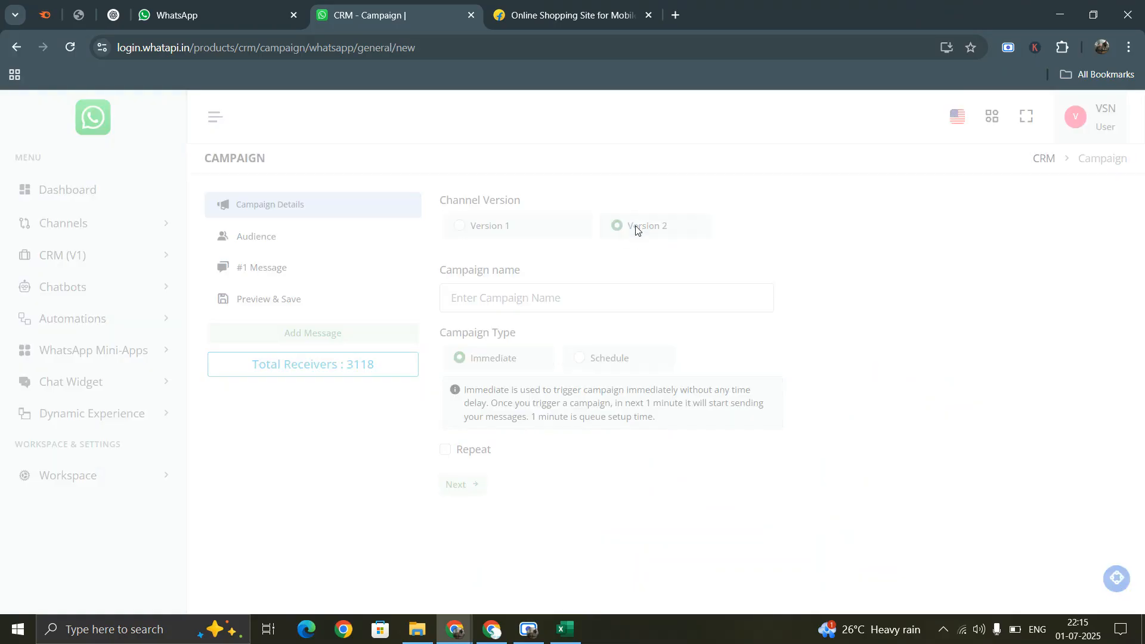
{"action": "left_click", "coordinate": [551, 297]}
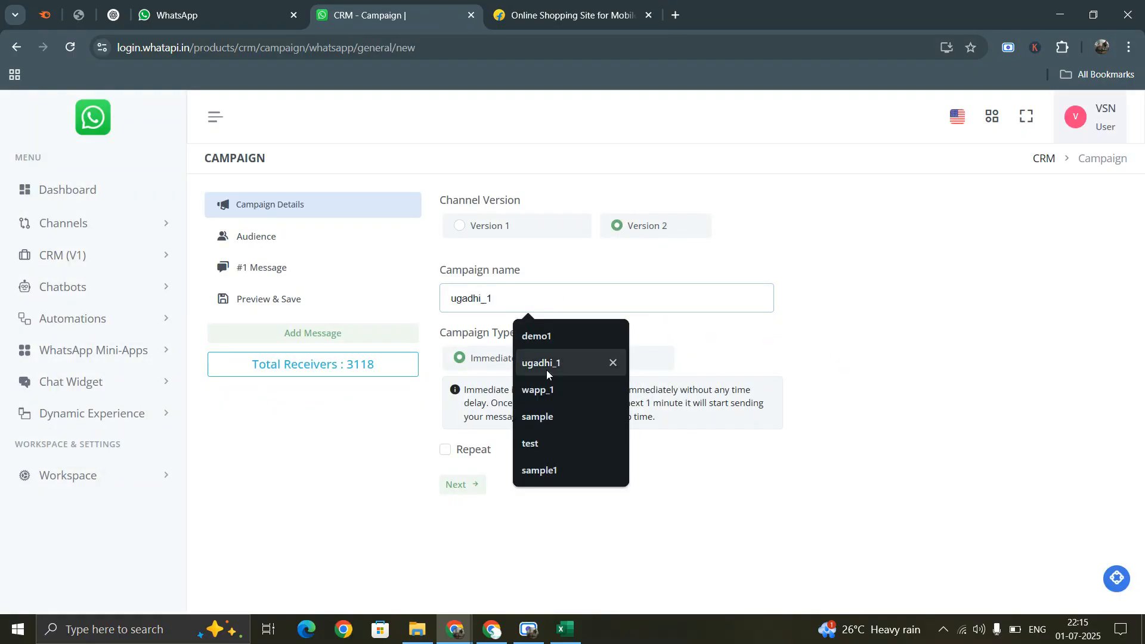
{"action": "left_click", "coordinate": [540, 336]}
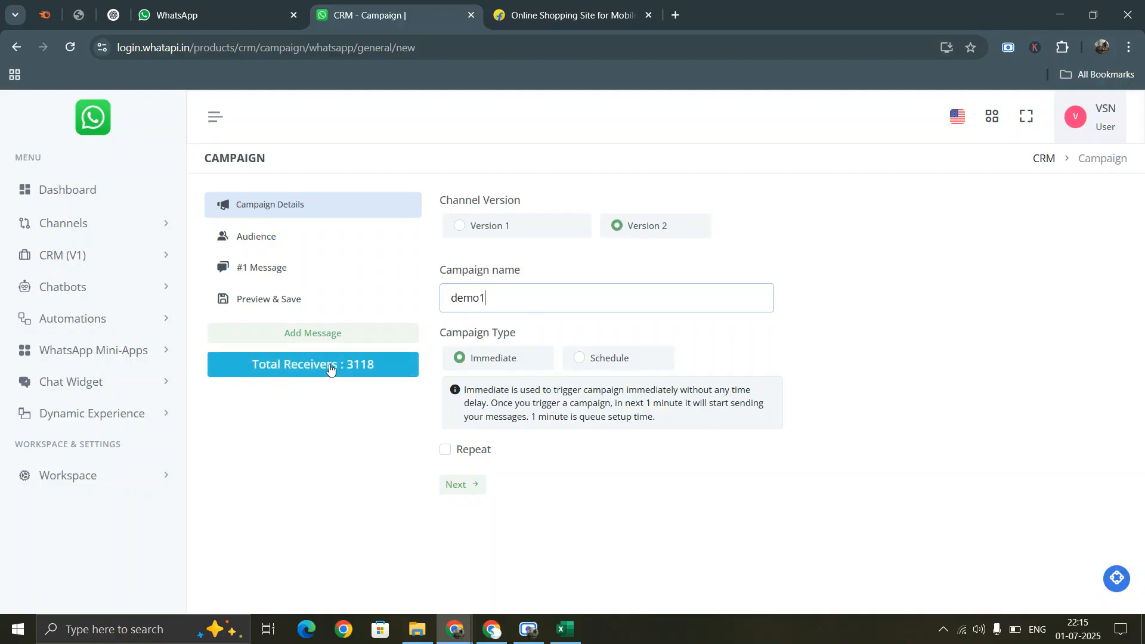
{"action": "left_click", "coordinate": [474, 490]}
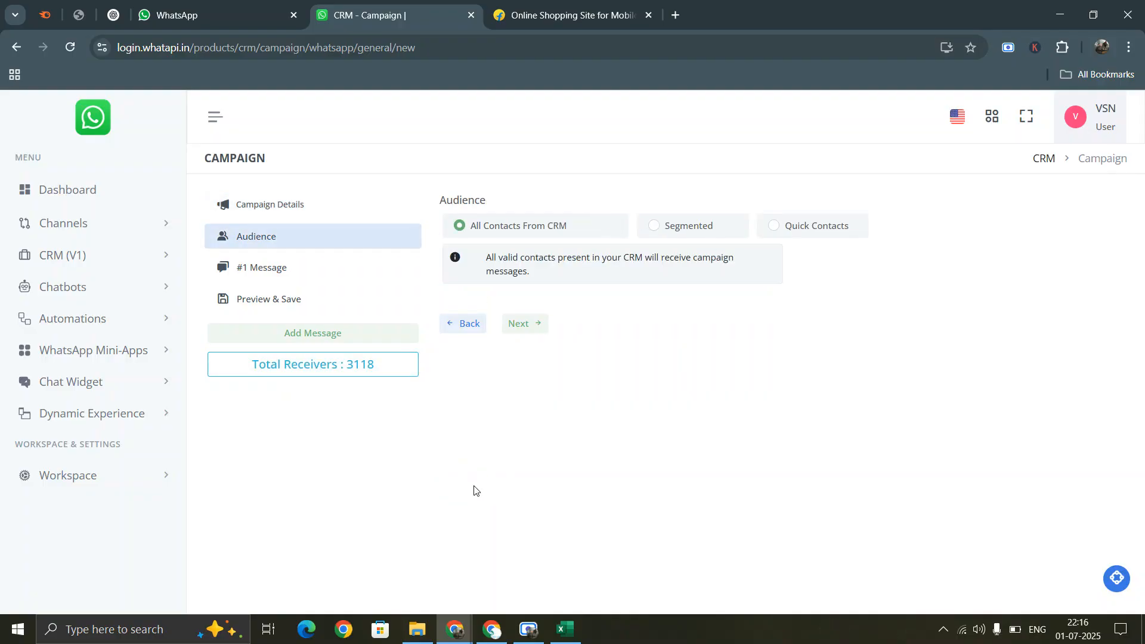
- Choose Quick Contacts, try Numbers with Variables and CSV, then settle on plain Numbers
{"action": "left_click", "coordinate": [813, 228]}
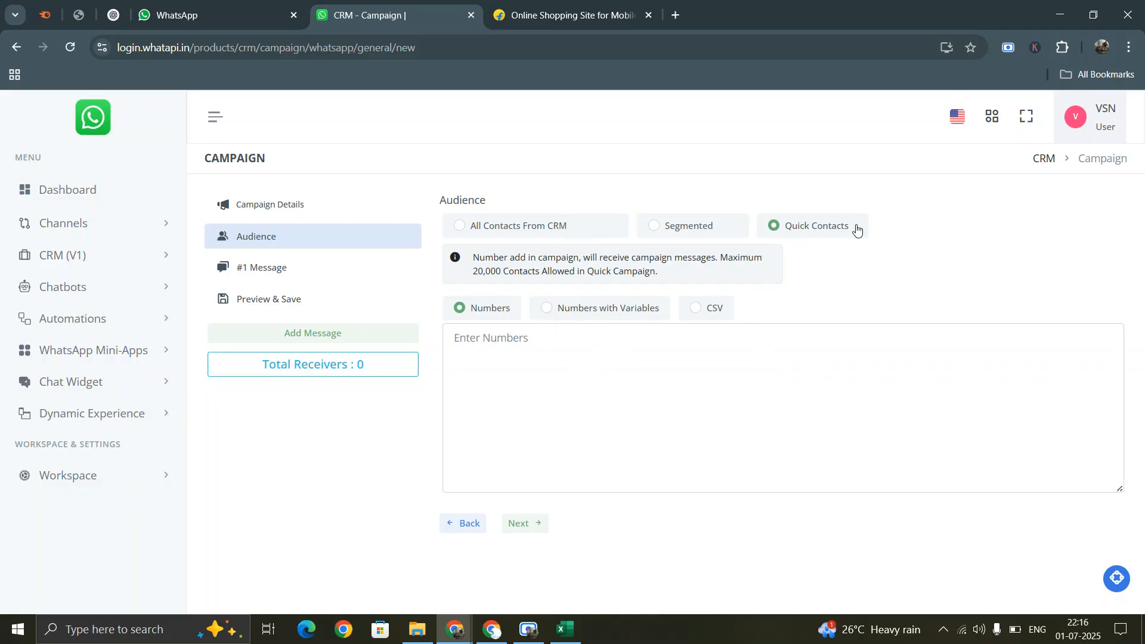
{"action": "left_click", "coordinate": [596, 313]}
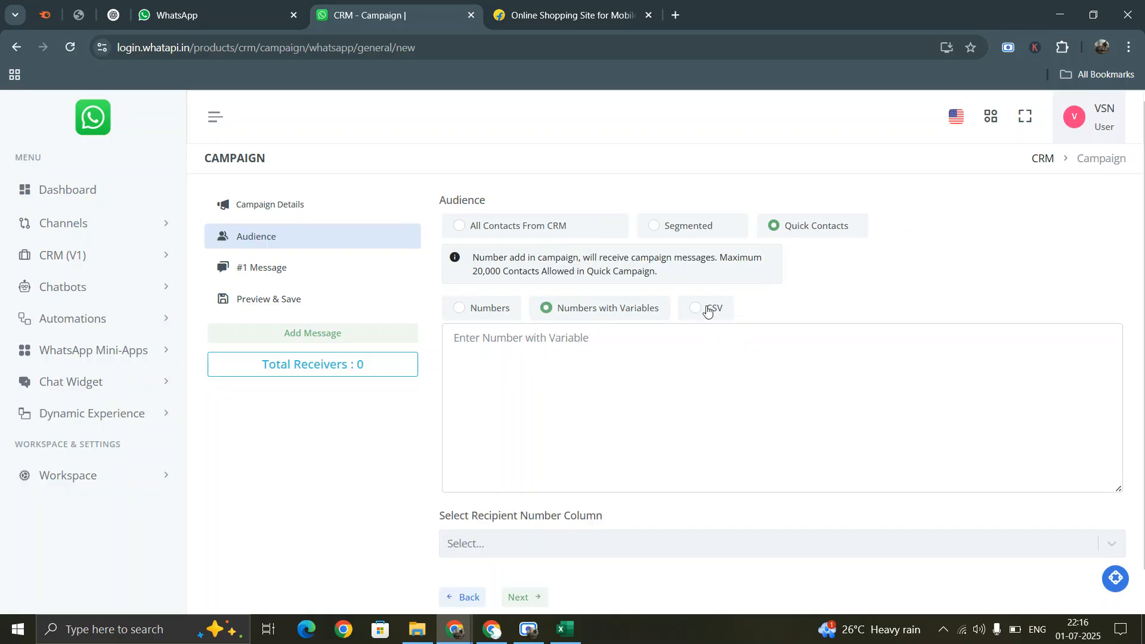
{"action": "left_click", "coordinate": [709, 310]}
{"action": "left_click", "coordinate": [492, 309]}
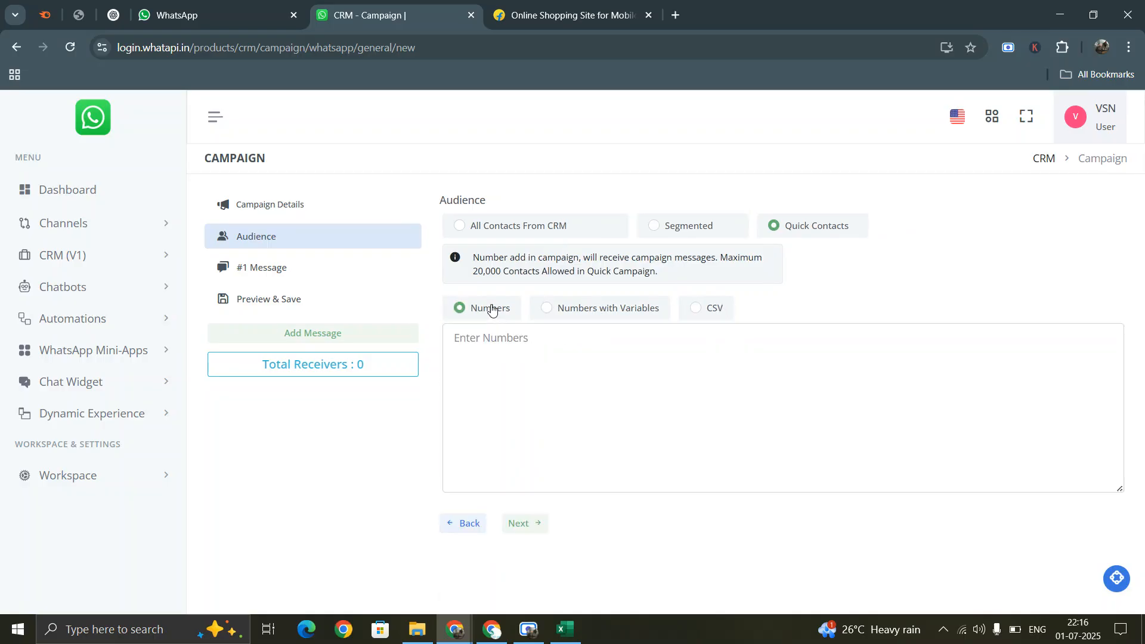
- Type a phone number into the Numbers box and bring up the Excel number list
{"action": "left_click", "coordinate": [505, 341]}
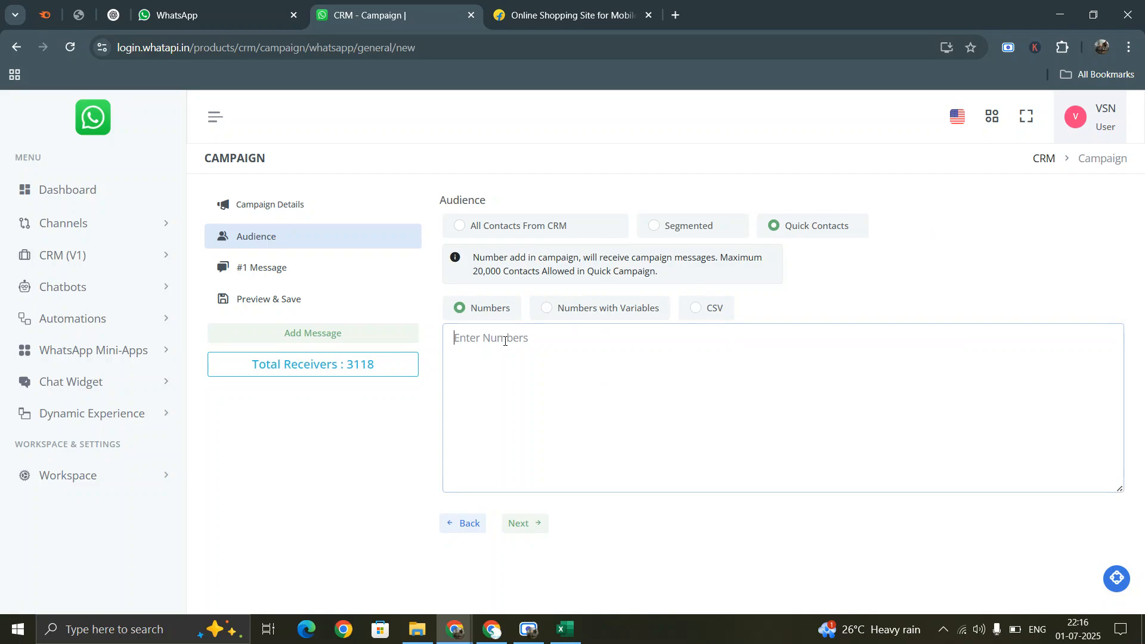
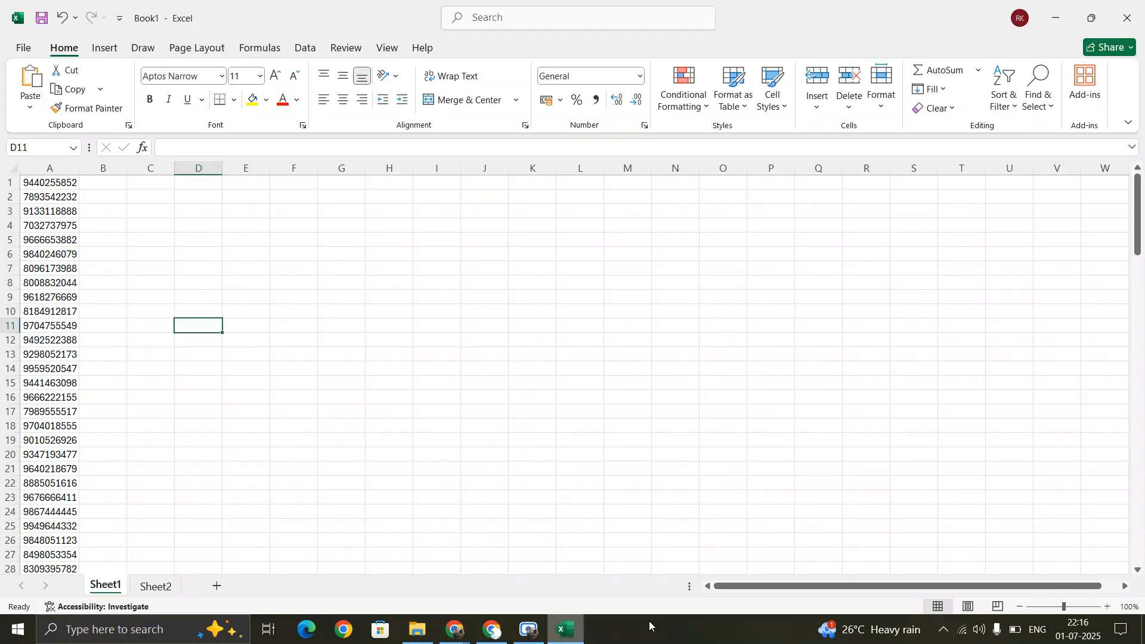
{"action": "left_click", "coordinate": [565, 629]}
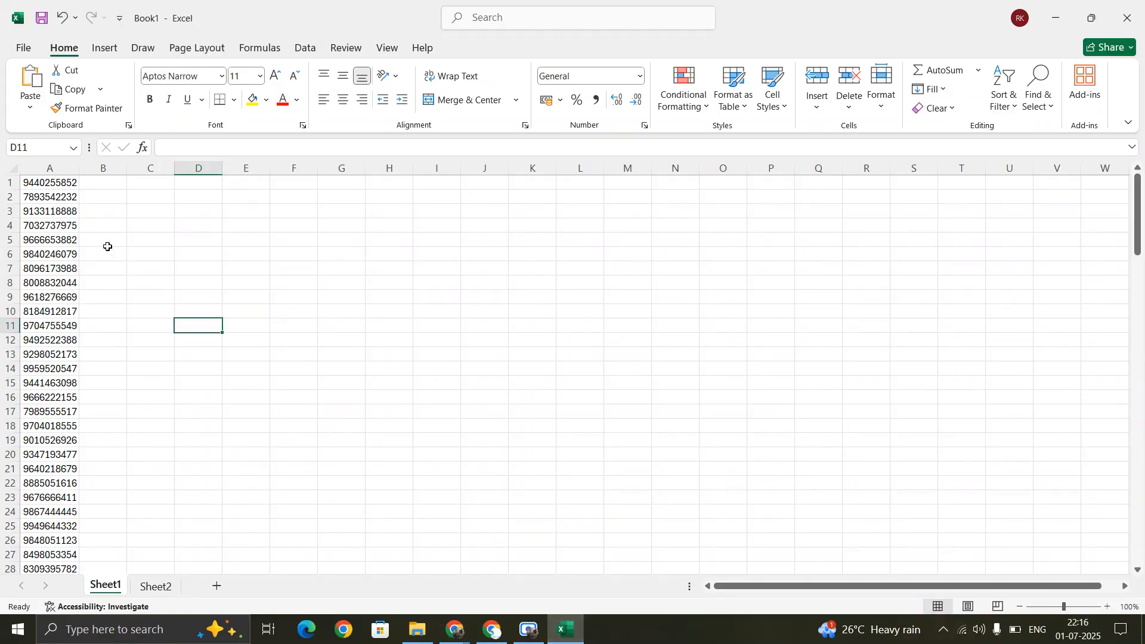
{"action": "left_click", "coordinate": [48, 180]}
- Give the phone numbers in column A the custom number format 91#
{"action": "left_click", "coordinate": [565, 629]}
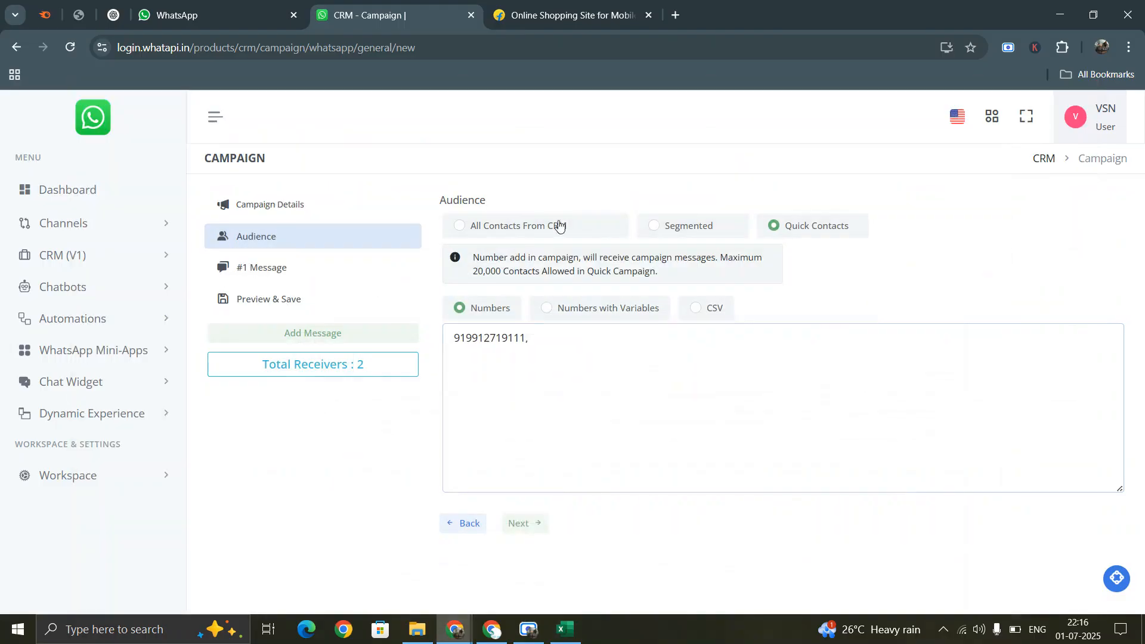
{"action": "left_click_drag", "start_coordinate": [464, 338], "coordinate": [450, 337]}
{"action": "left_click", "coordinate": [565, 629]}
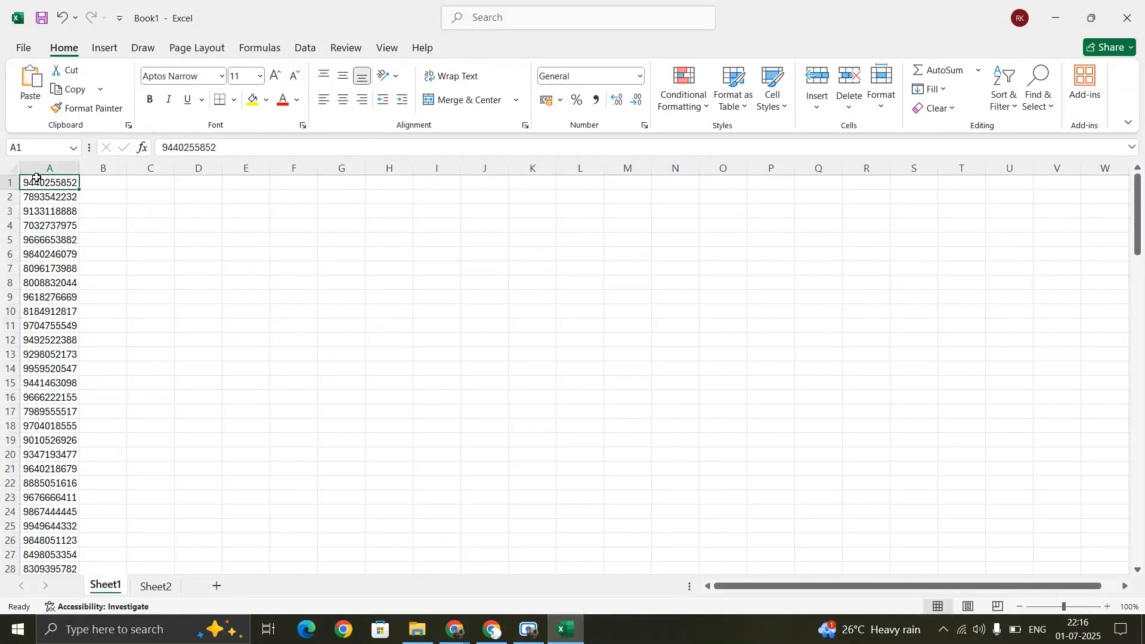
{"action": "key", "text": "ctrl+shift+Down"}
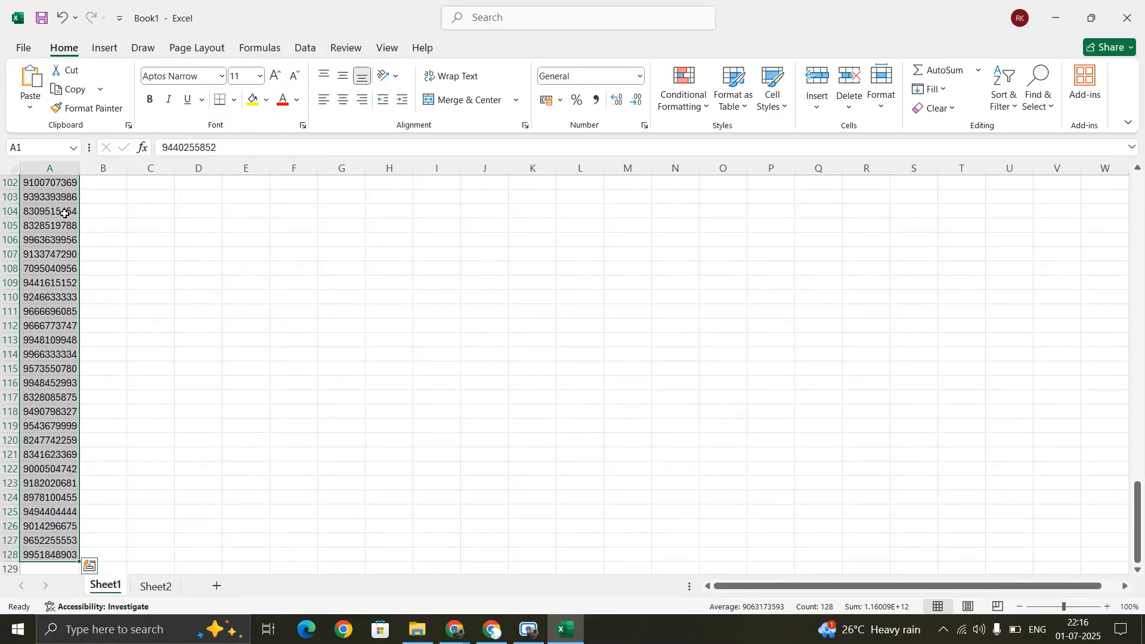
{"action": "right_click", "coordinate": [50, 209]}
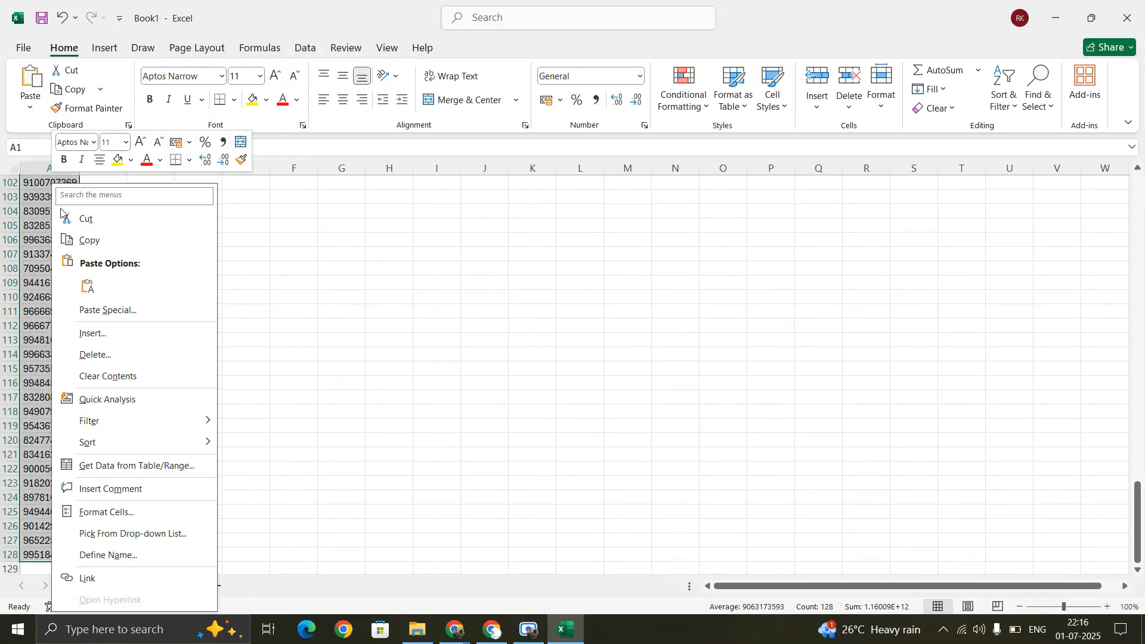
{"action": "left_click", "coordinate": [113, 512]}
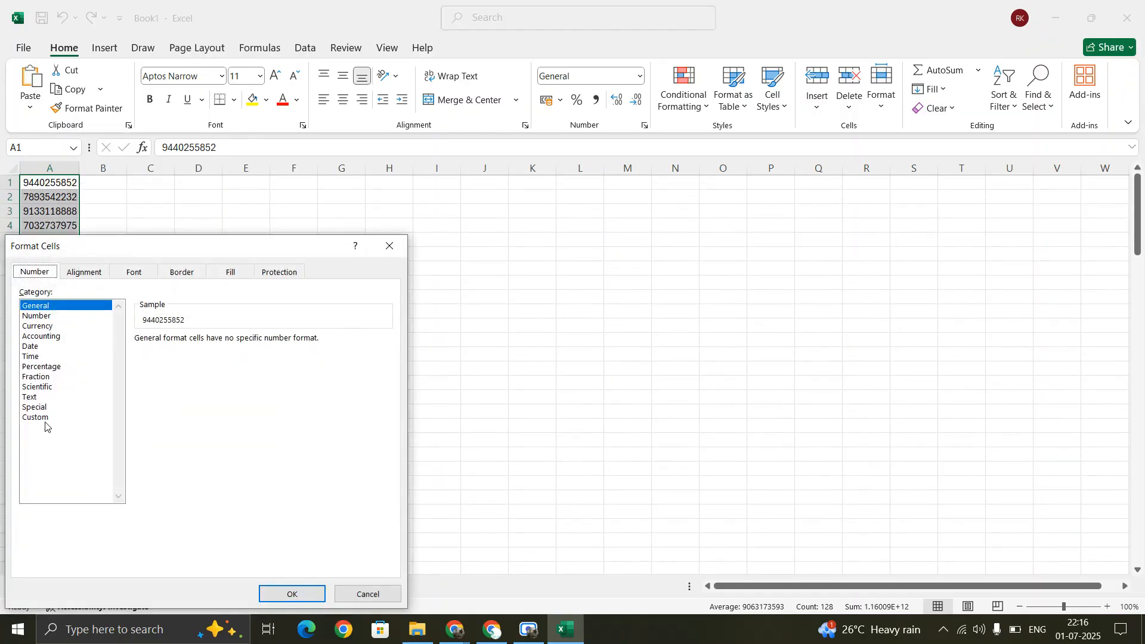
{"action": "left_click", "coordinate": [42, 418]}
{"action": "double_click", "coordinate": [183, 353]}
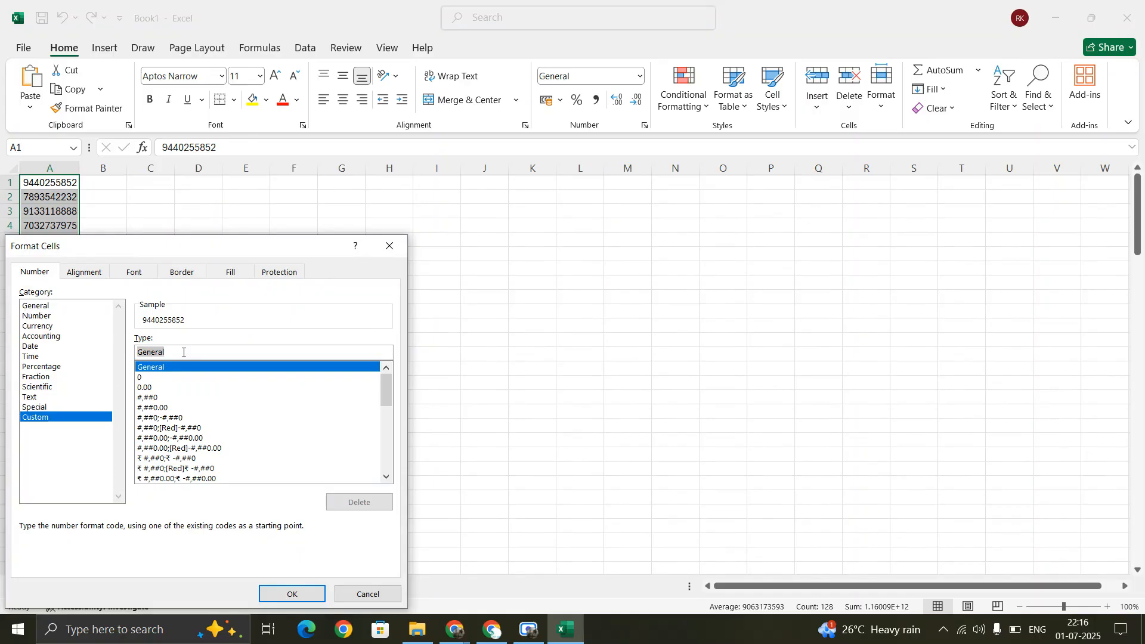
{"action": "type", "text": "91#"}
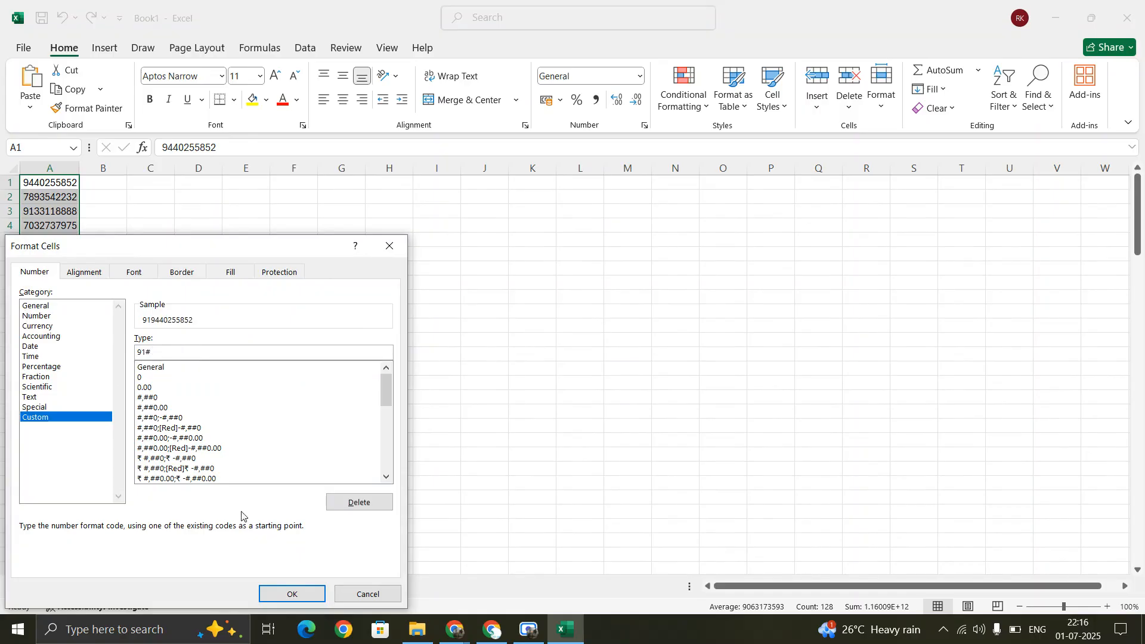
{"action": "left_click", "coordinate": [291, 594]}
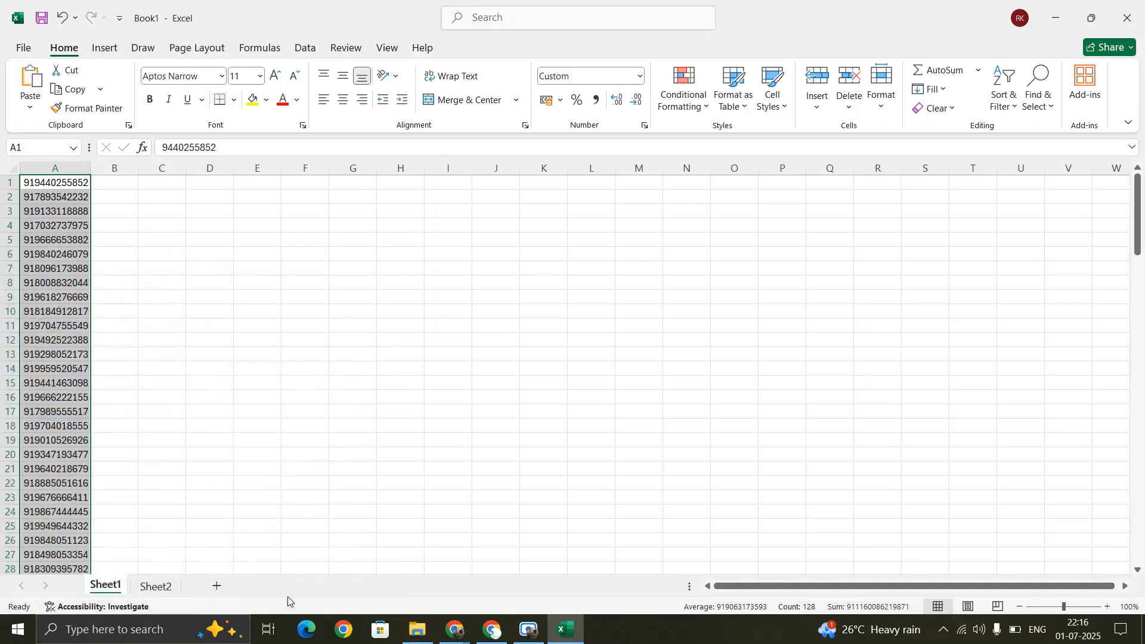
- Reselect and copy all 128 prefixed numbers in column A
{"action": "left_click", "coordinate": [51, 183]}
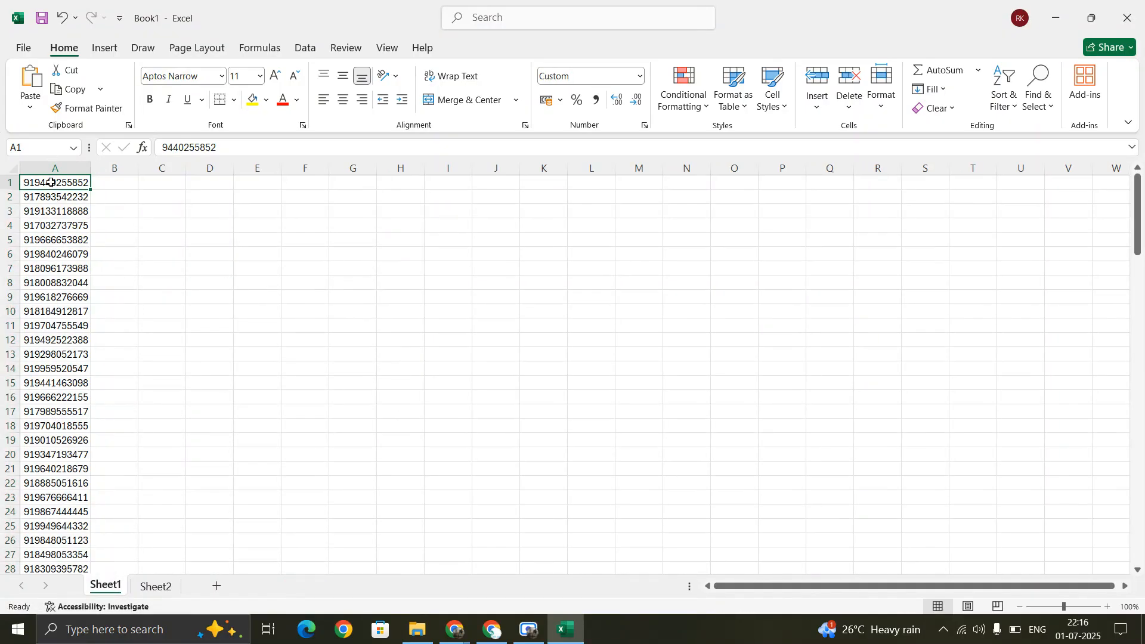
{"action": "key", "text": "ctrl+shift+Down"}
{"action": "key", "text": "ctrl+c"}
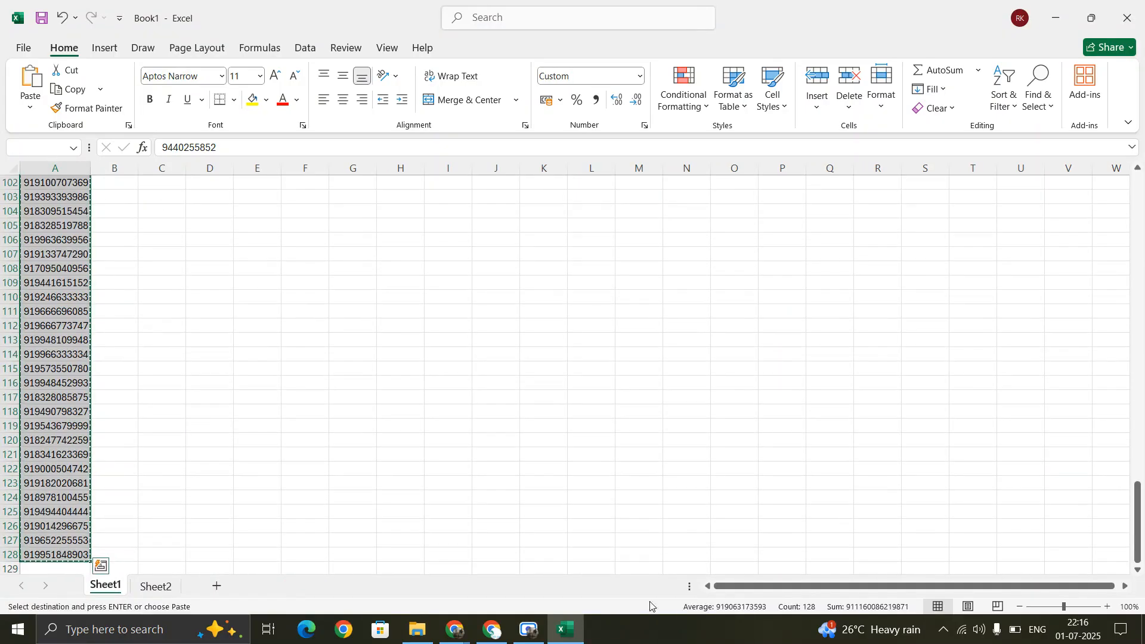
{"action": "left_click", "coordinate": [455, 630]}
- Replace the Numbers box contents with the 128 pasted numbers and delete the trailing comma
{"action": "left_click", "coordinate": [509, 377]}
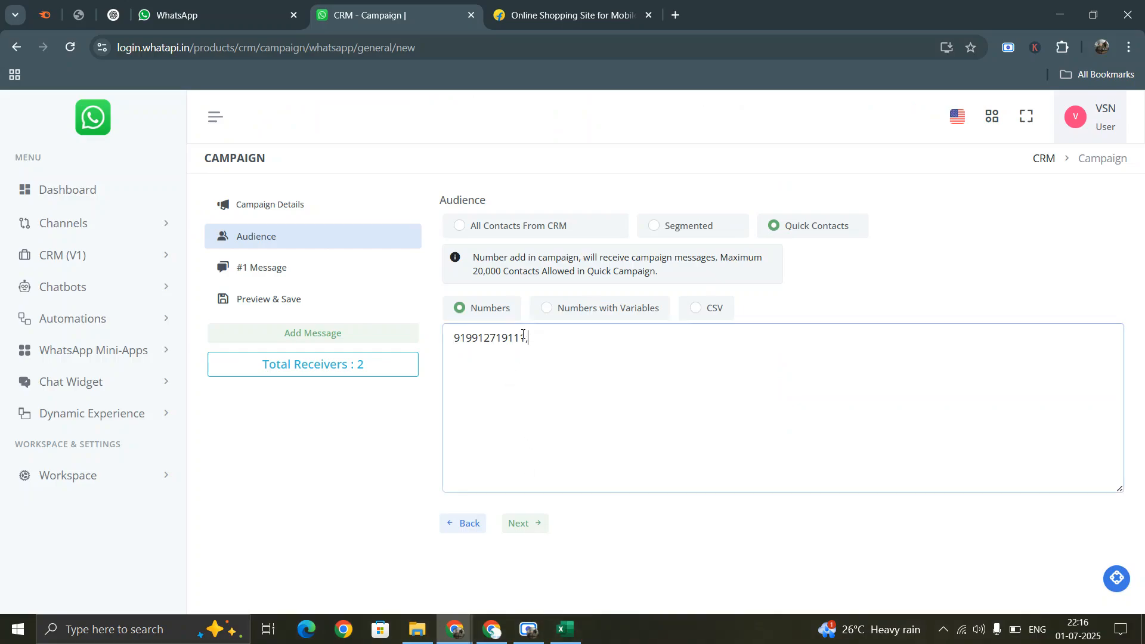
{"action": "key", "text": "ctrl+a"}
{"action": "key", "text": "ctrl+v"}
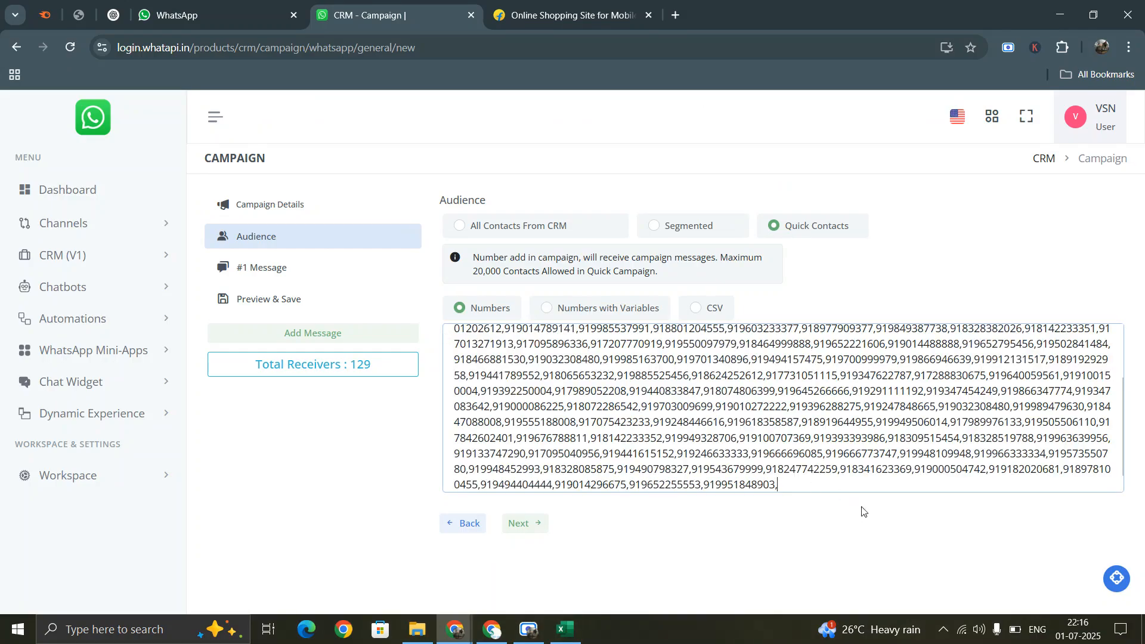
{"action": "scroll", "coordinate": [585, 371], "scroll_direction": "up", "scroll_amount": 2}
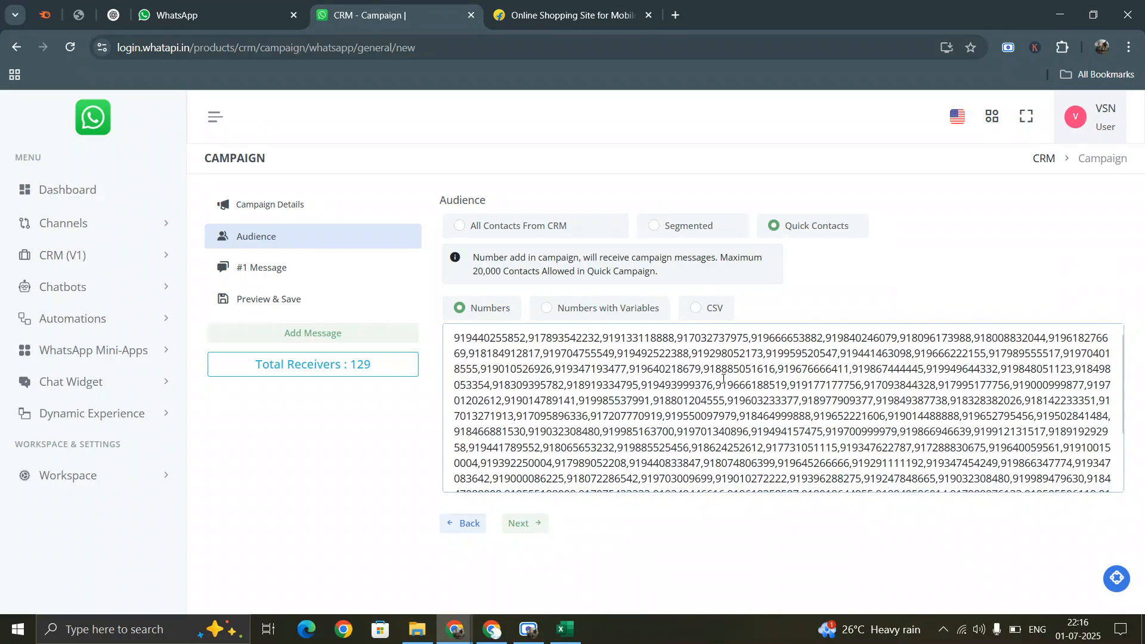
{"action": "scroll", "coordinate": [723, 379], "scroll_direction": "down", "scroll_amount": 3}
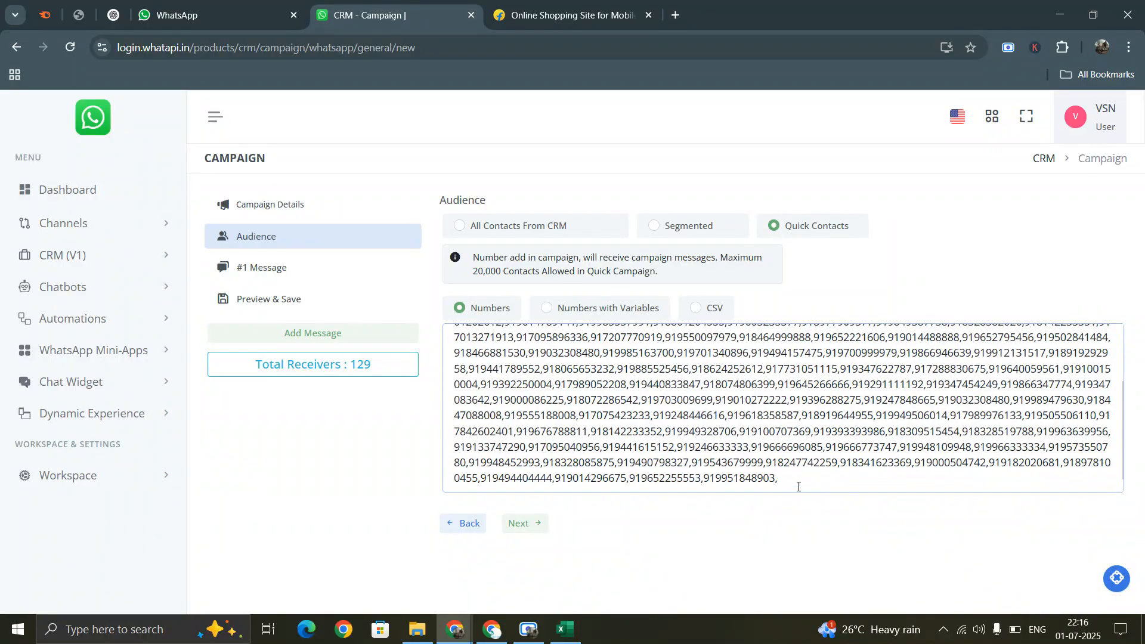
{"action": "key", "text": "BackSpace"}
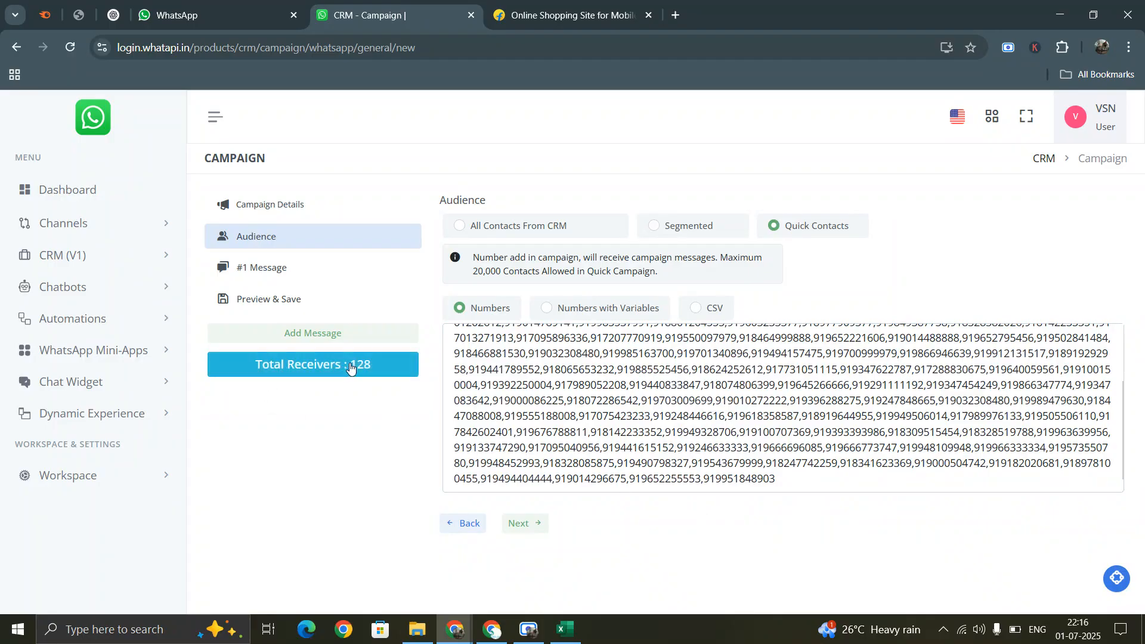
{"action": "scroll", "coordinate": [513, 352], "scroll_direction": "up", "scroll_amount": 3}
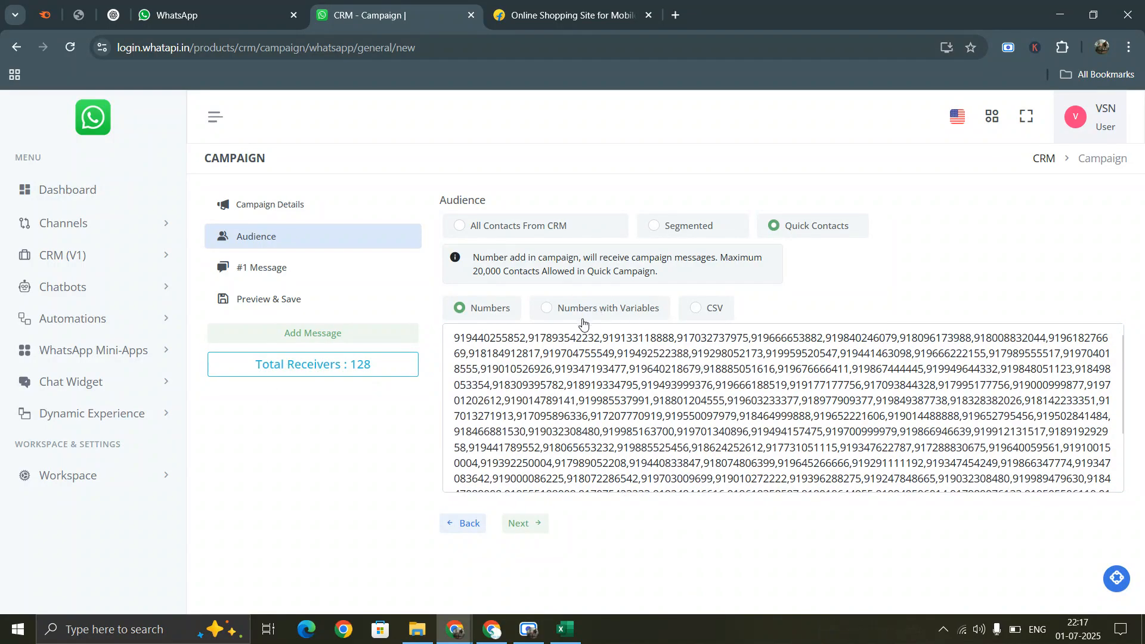
{"action": "left_click", "coordinate": [565, 629]}
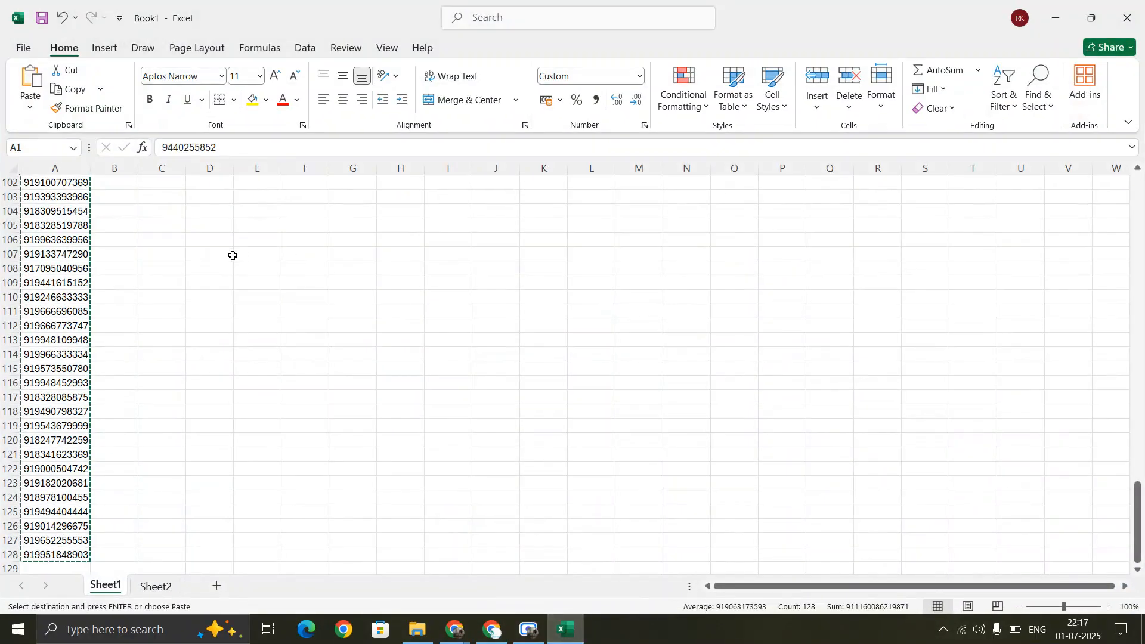
{"action": "scroll", "coordinate": [233, 255], "scroll_direction": "up", "scroll_amount": 5}
- Insert a header row with Mobile Number in A1 and Name in B1
{"action": "left_click", "coordinate": [70, 186]}
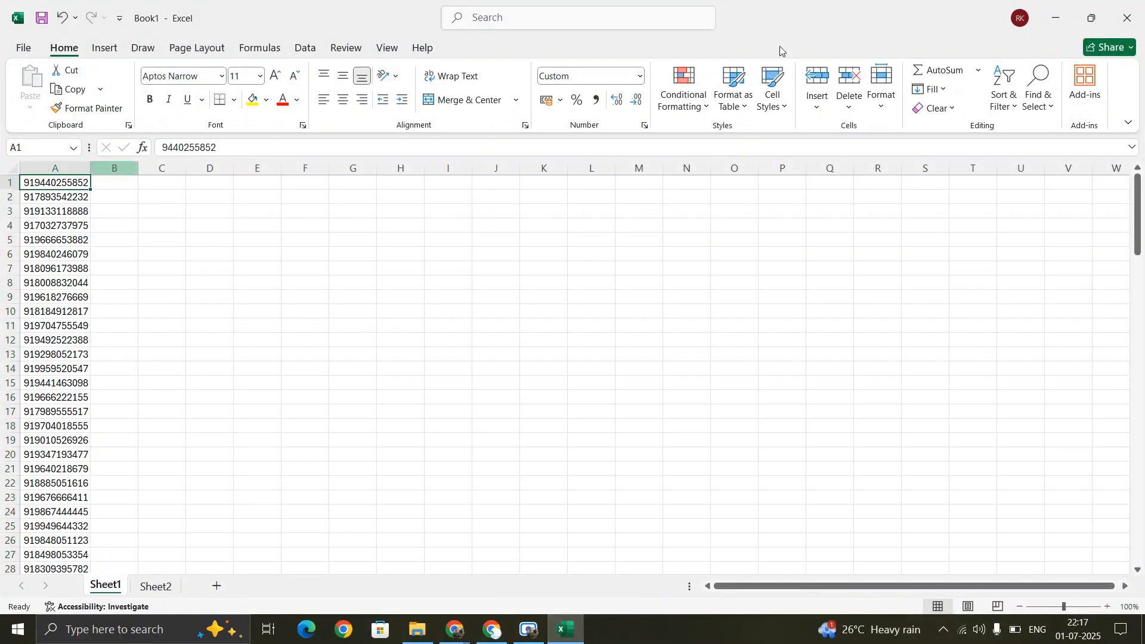
{"action": "left_click", "coordinate": [818, 77]}
{"action": "key", "text": "BackSpace"}
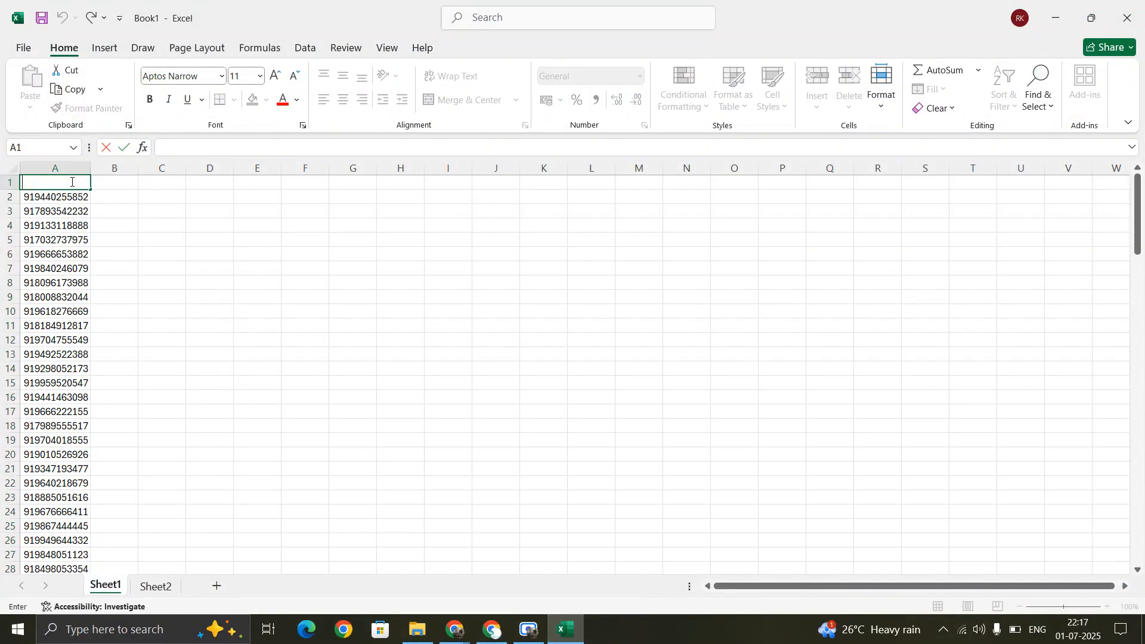
{"action": "type", "text": "Mobile Number"}
{"action": "left_click", "coordinate": [122, 181]}
{"action": "type", "text": "Name"}
{"action": "key", "text": "Return"}
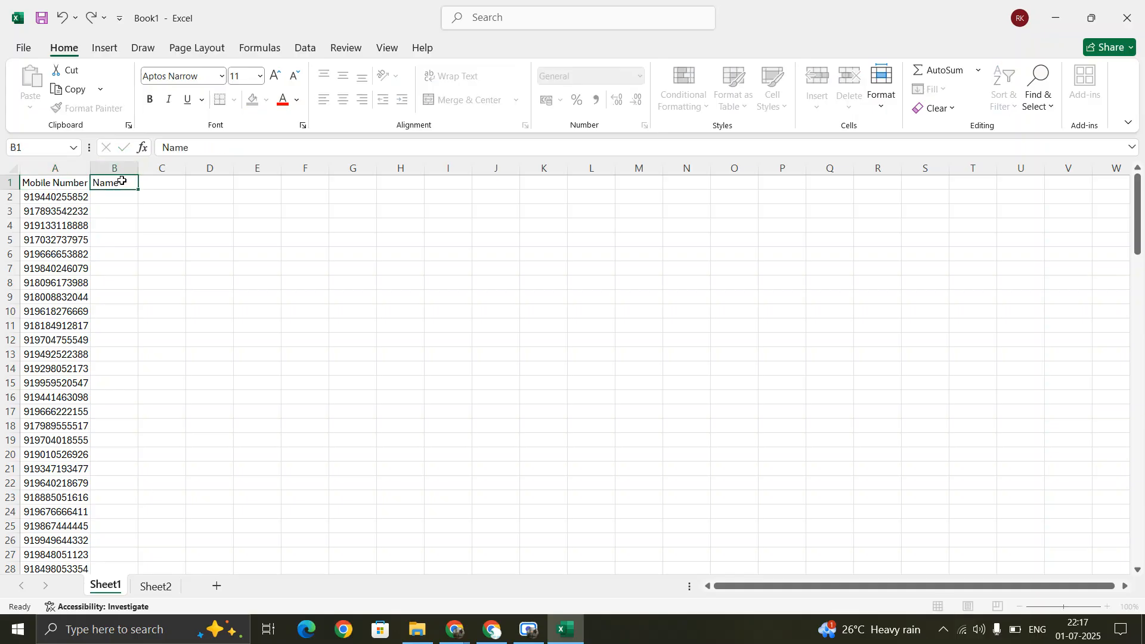
- Fill names a1 to a128 down column B and copy the table A1:B129
{"action": "type", "text": "a1"}
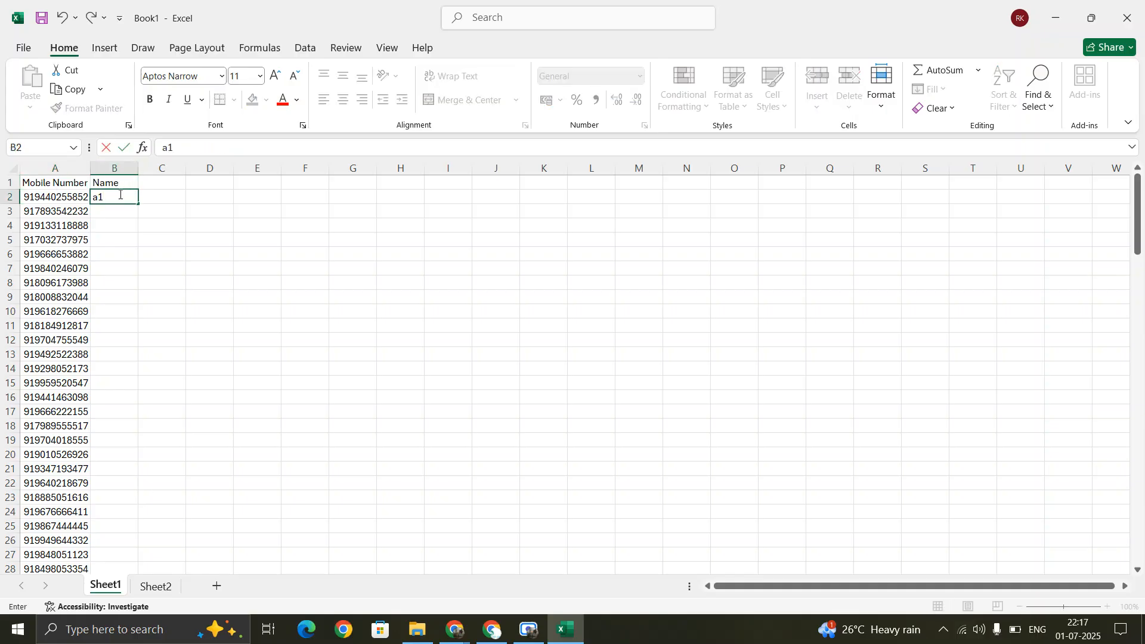
{"action": "key", "text": "Return"}
{"action": "left_click", "coordinate": [120, 198]}
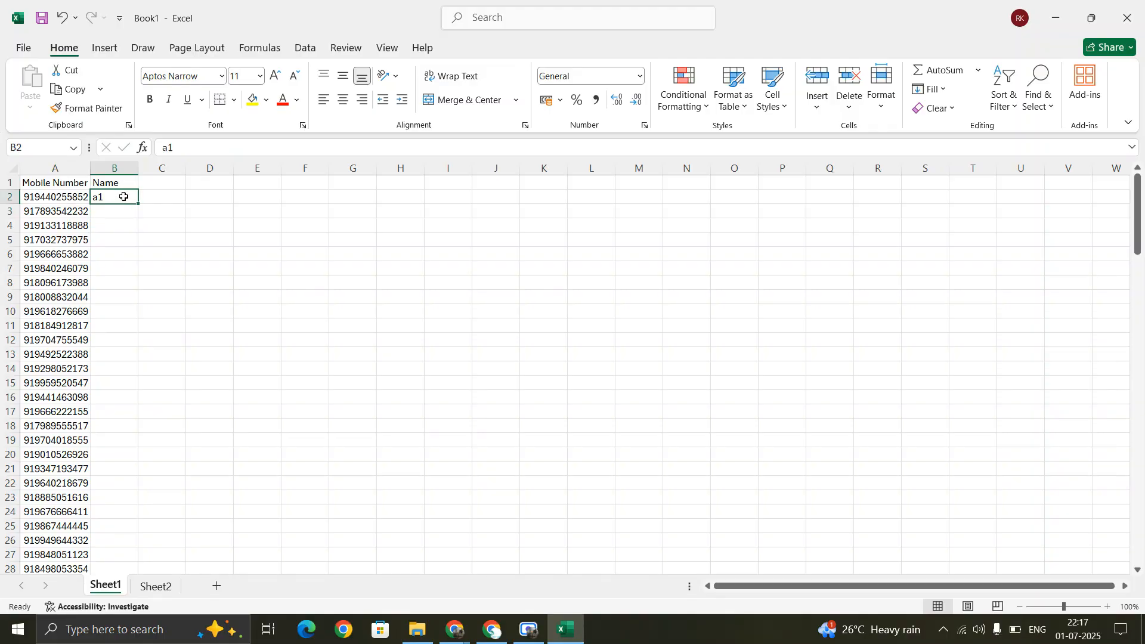
{"action": "double_click", "coordinate": [139, 204]}
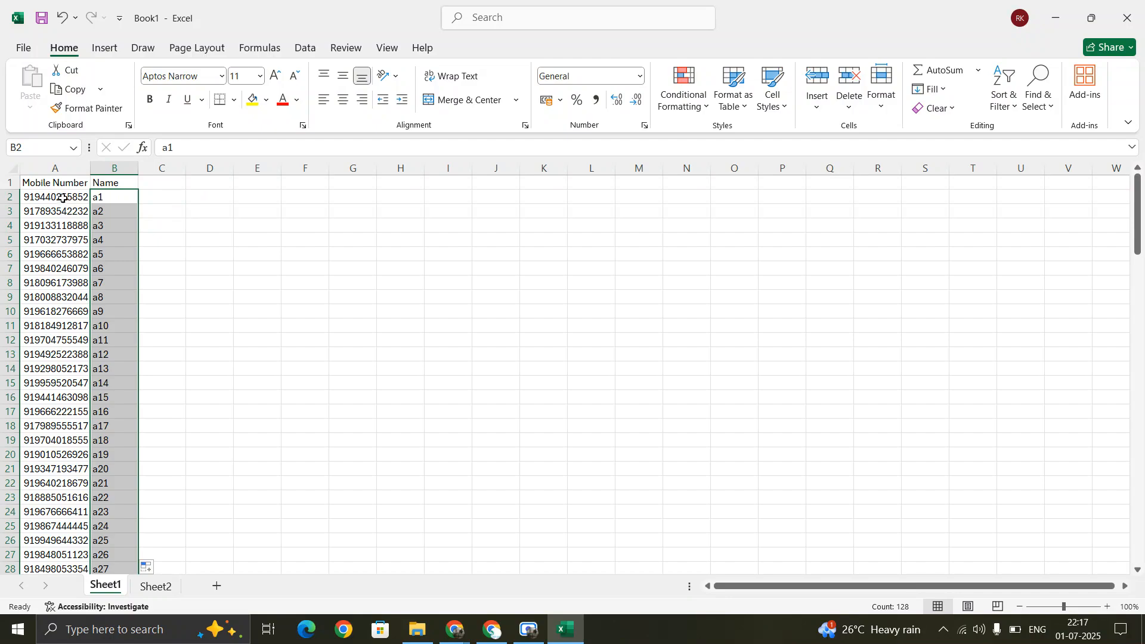
{"action": "left_click", "coordinate": [51, 183]}
{"action": "key", "text": "ctrl+shift+Right"}
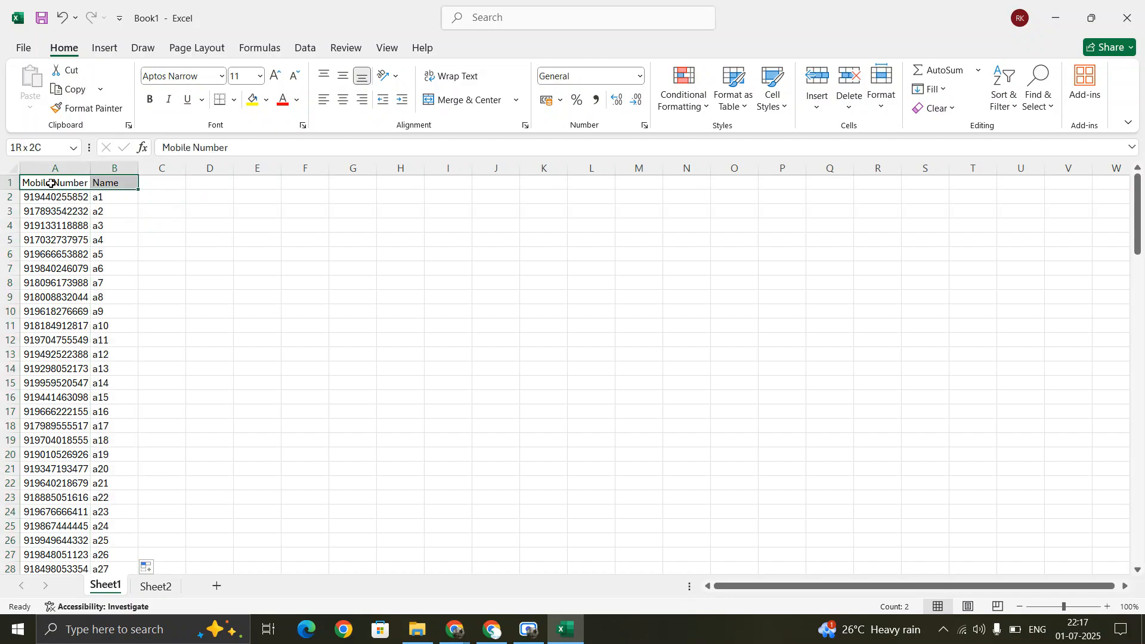
{"action": "key", "text": "ctrl+shift+Down"}
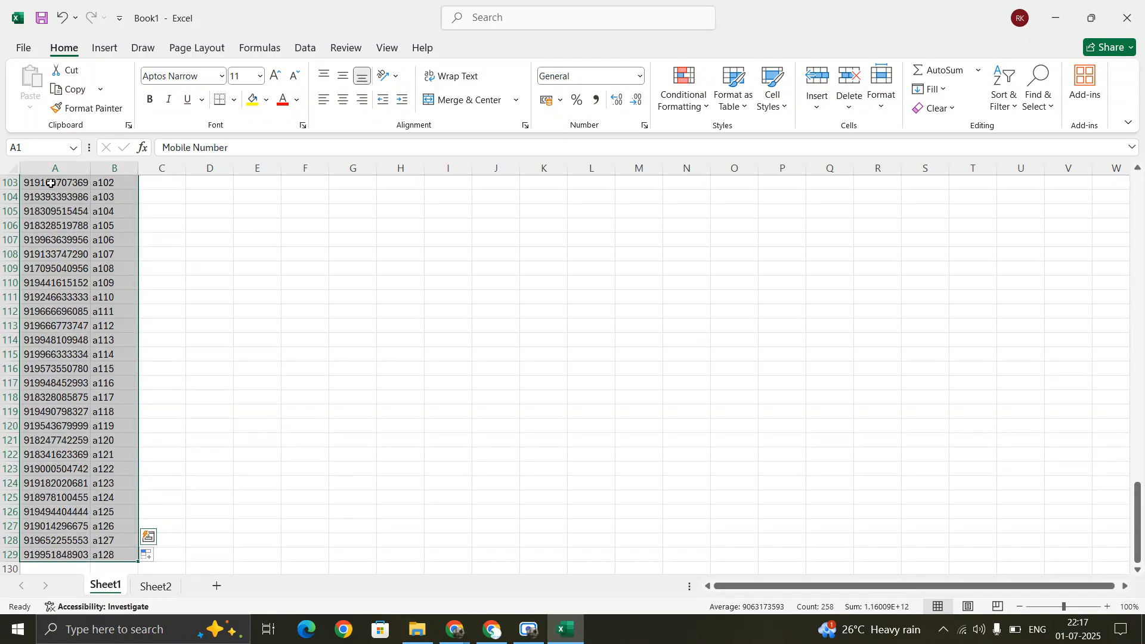
{"action": "key", "text": "ctrl+c"}
- Paste the number-and-name table into Numbers with Variables and remove the blank last line
{"action": "key", "text": "alt+Tab"}
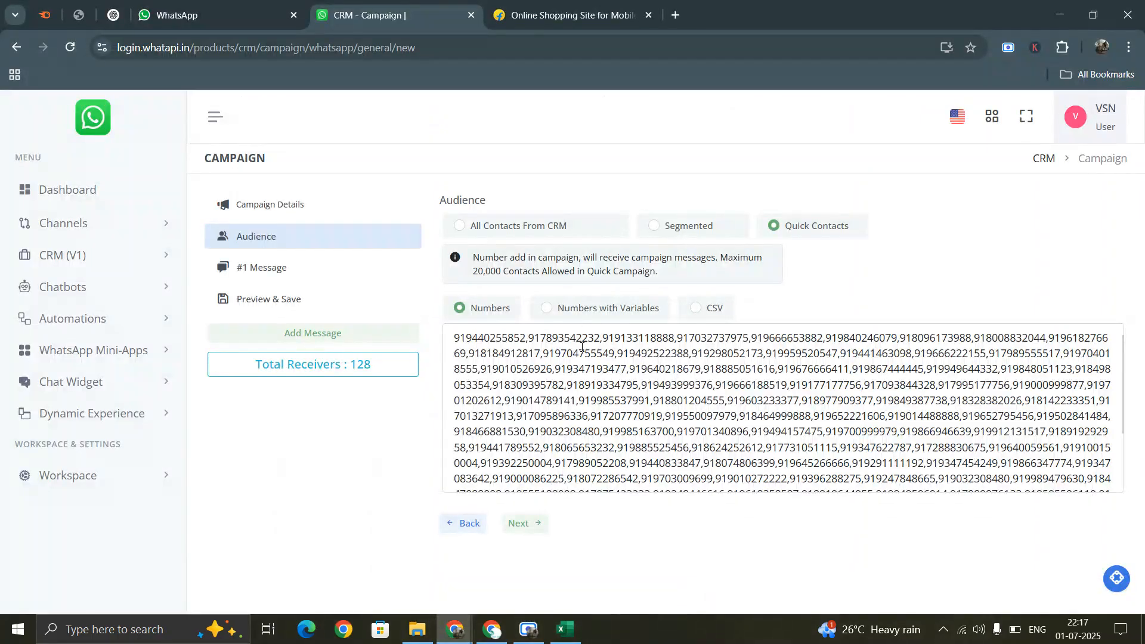
{"action": "left_click", "coordinate": [576, 314]}
{"action": "left_click", "coordinate": [541, 348]}
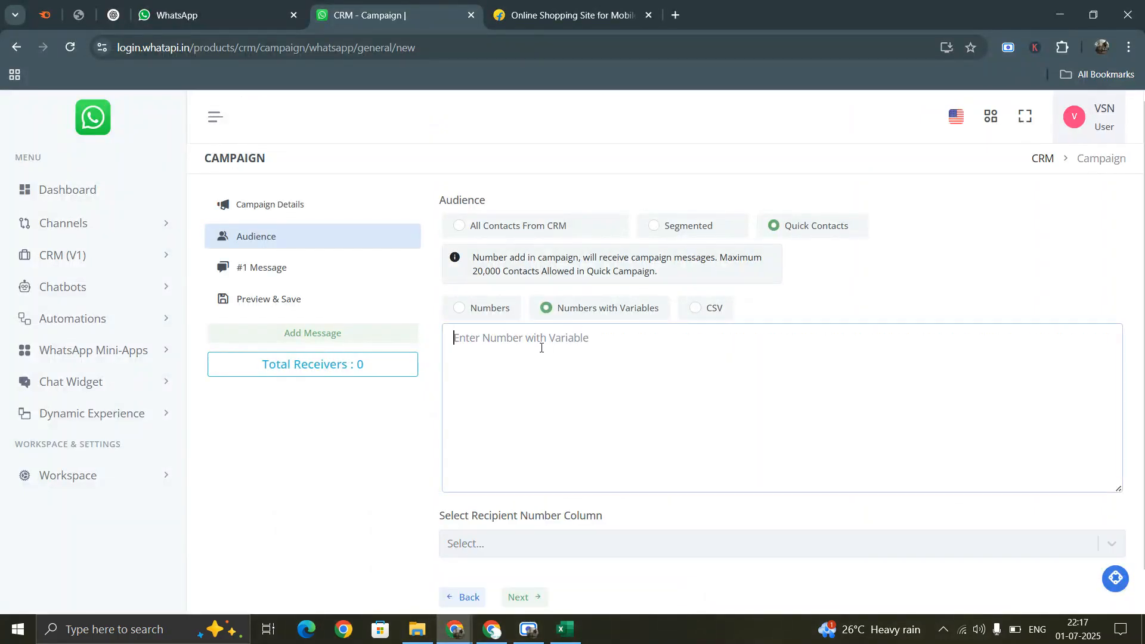
{"action": "key", "text": "ctrl+v"}
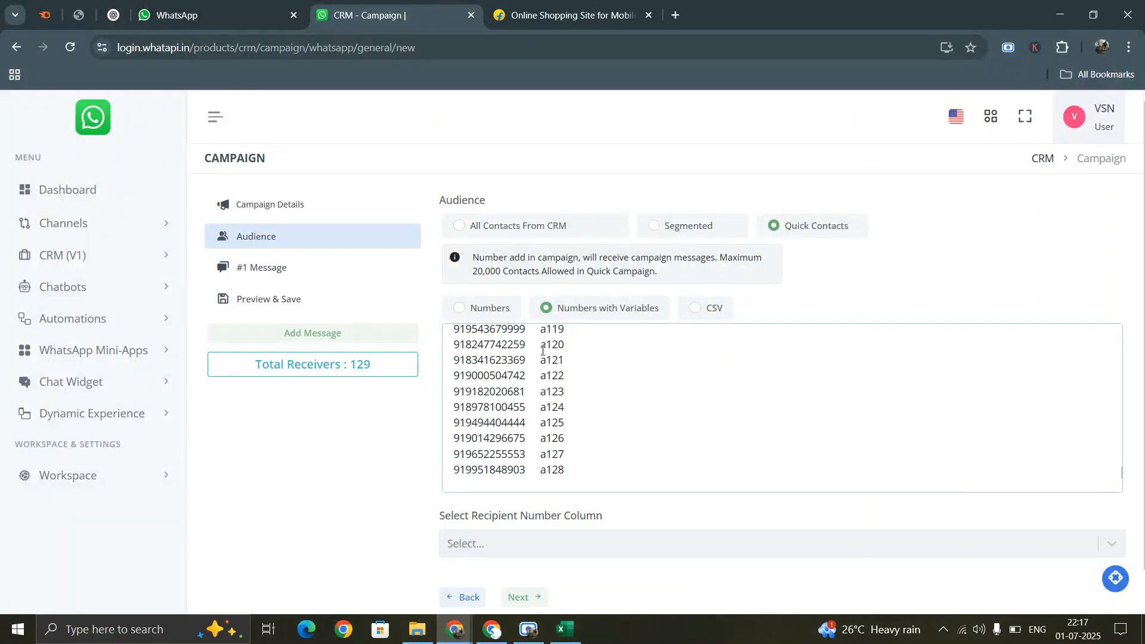
{"action": "key", "text": "BackSpace"}
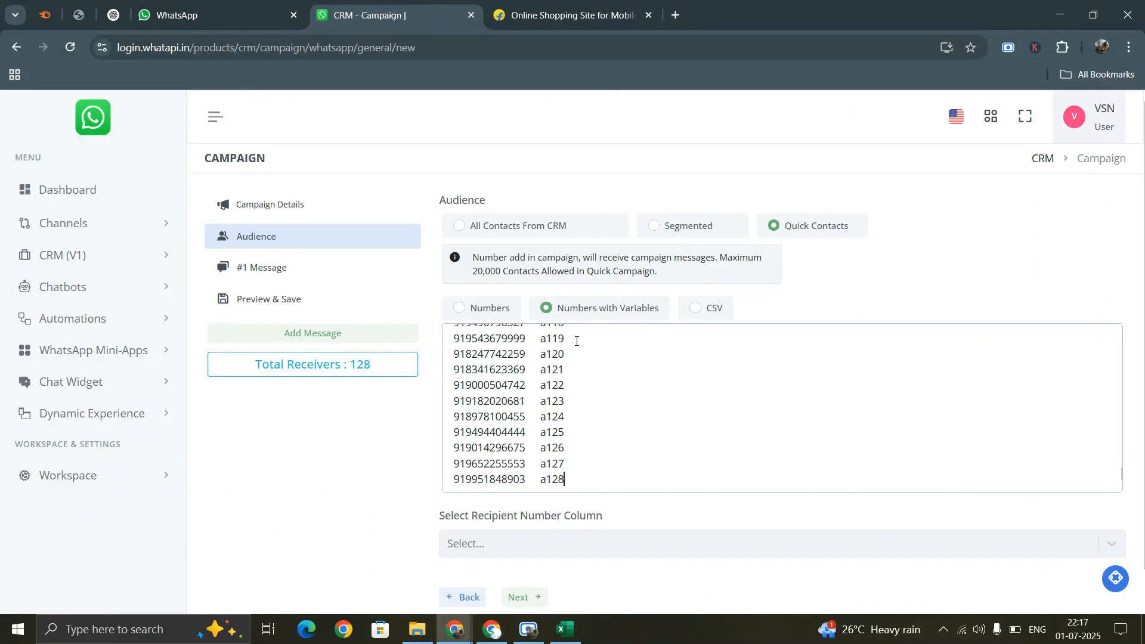
- Set mobile_number as the recipient number column and continue to the message step
{"action": "left_click", "coordinate": [528, 539]}
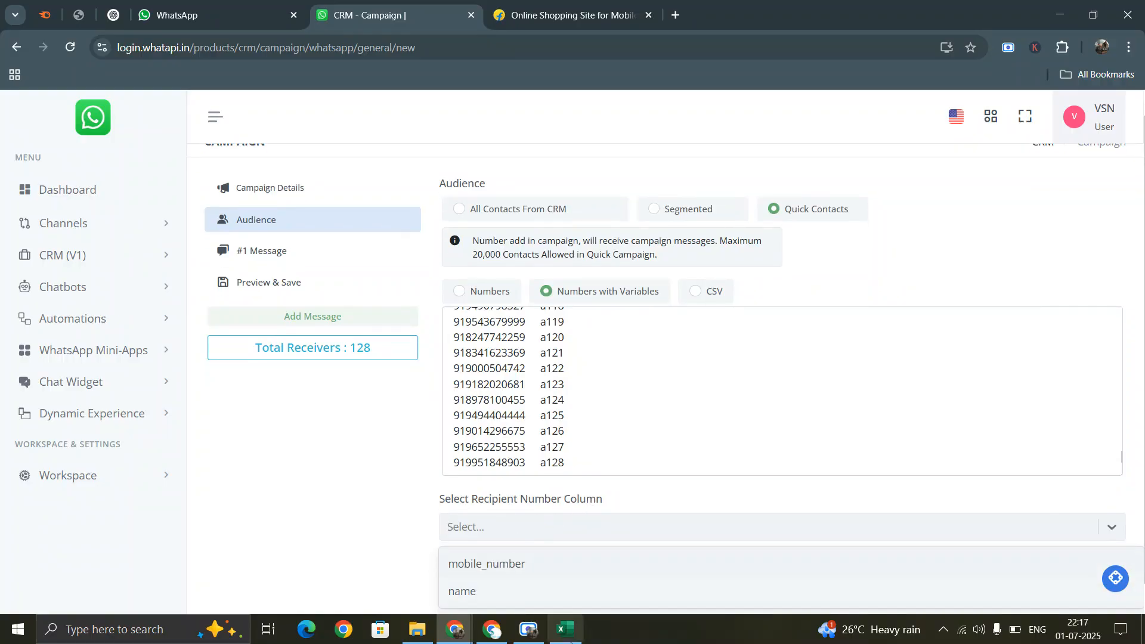
{"action": "left_click", "coordinate": [566, 631]}
{"action": "key", "text": "ctrl+a"}
{"action": "scroll", "coordinate": [37, 205], "scroll_direction": "up", "scroll_amount": 20}
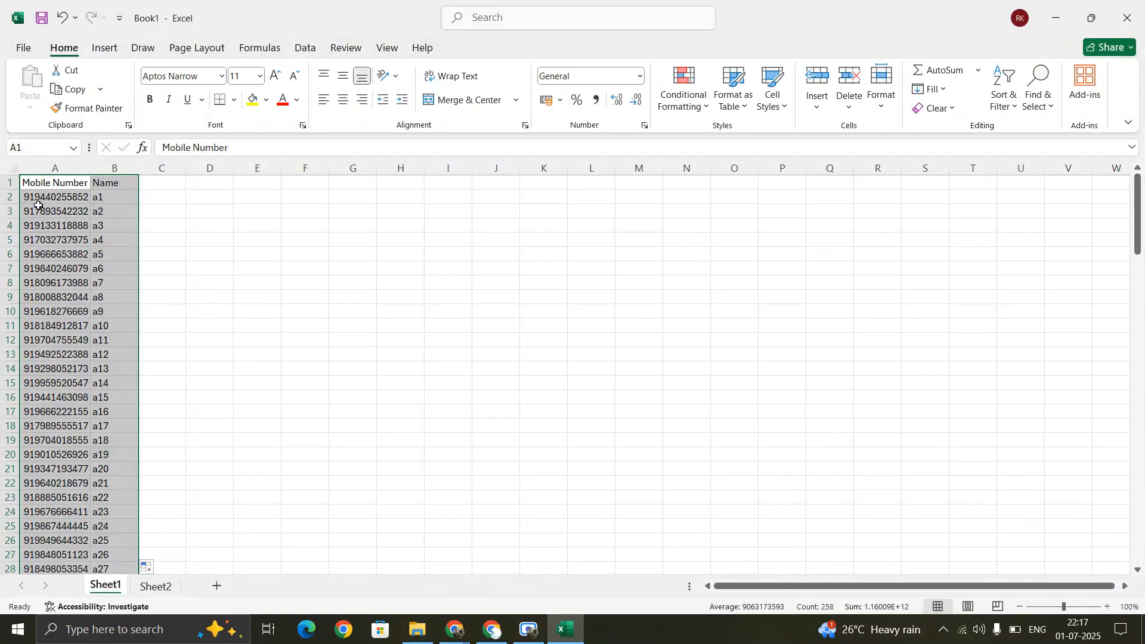
{"action": "left_click", "coordinate": [68, 182]}
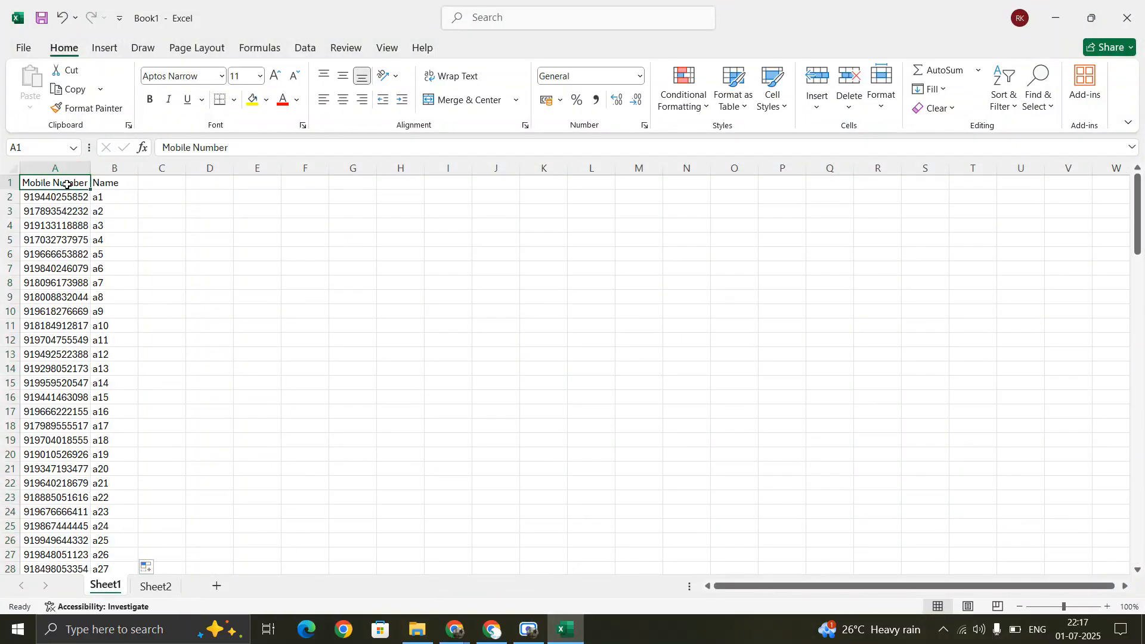
{"action": "left_click", "coordinate": [563, 628]}
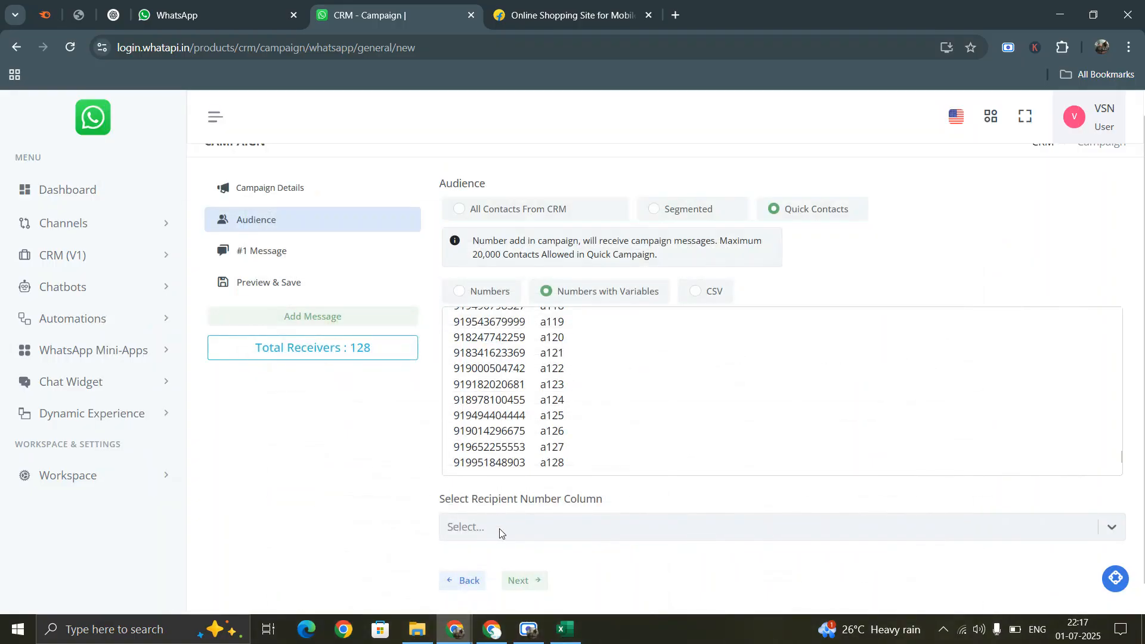
{"action": "left_click", "coordinate": [499, 527]}
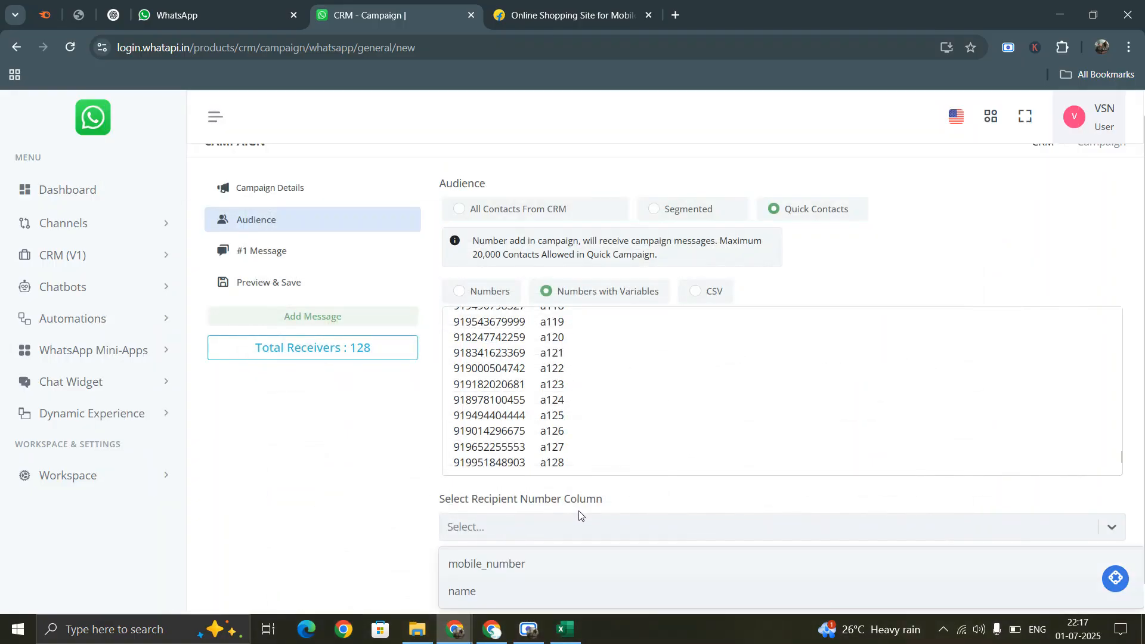
{"action": "left_click", "coordinate": [501, 564]}
{"action": "scroll", "coordinate": [650, 445], "scroll_direction": "up", "scroll_amount": 20}
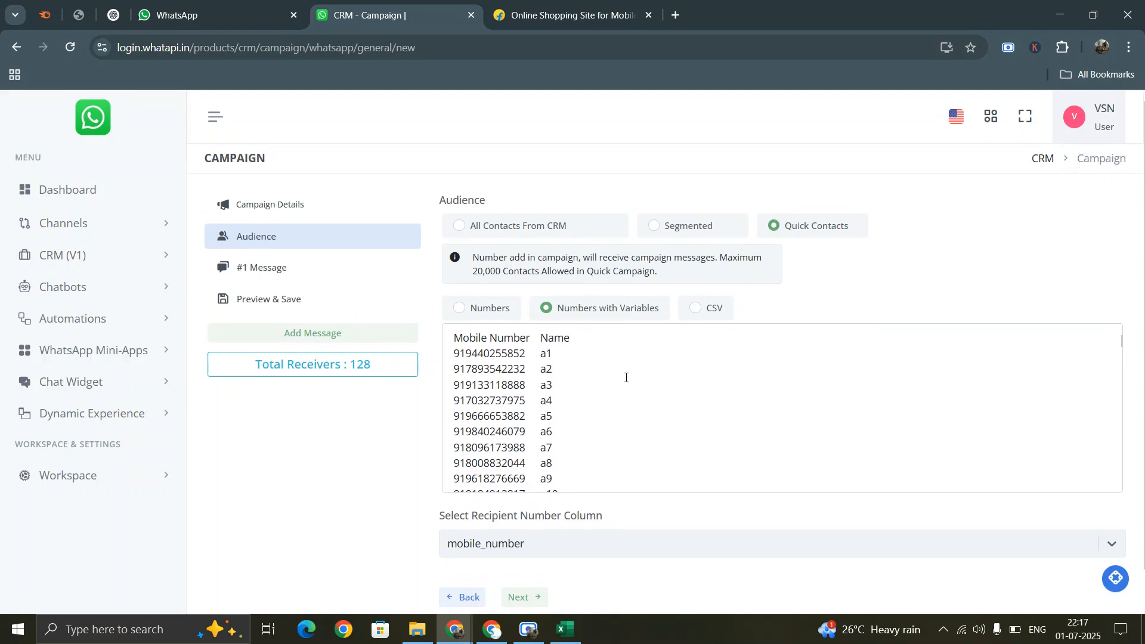
{"action": "scroll", "coordinate": [609, 441], "scroll_direction": "down", "scroll_amount": 5}
{"action": "left_click", "coordinate": [520, 582]}
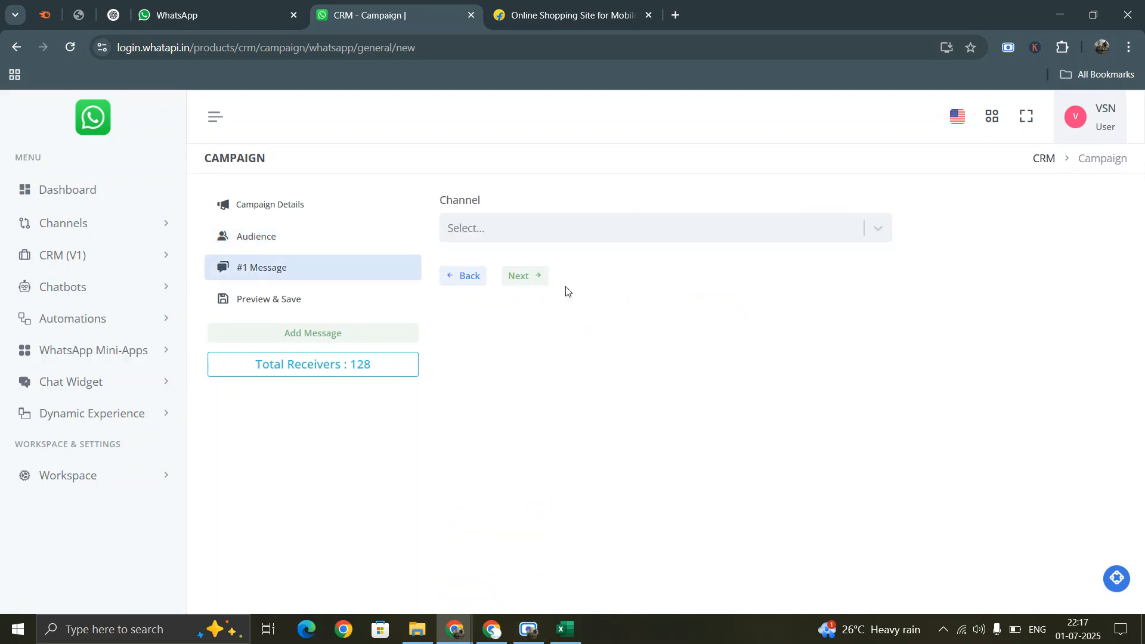
- Send through VSN Groups using the pre-approved demo template en_US (UTILITY)
{"action": "left_click", "coordinate": [554, 229]}
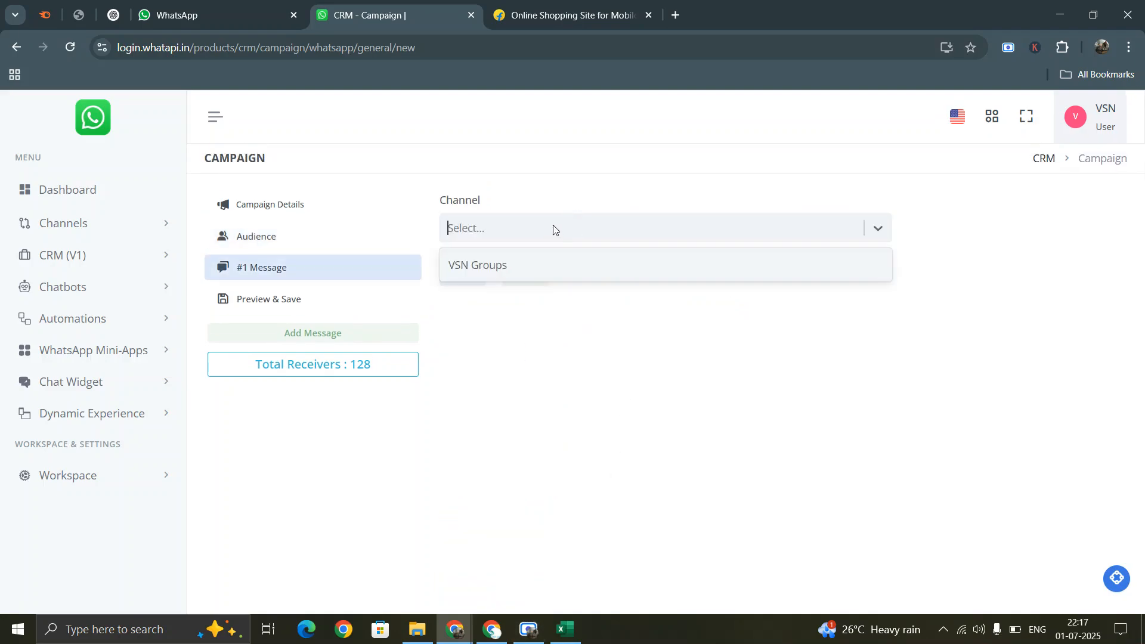
{"action": "left_click", "coordinate": [526, 272]}
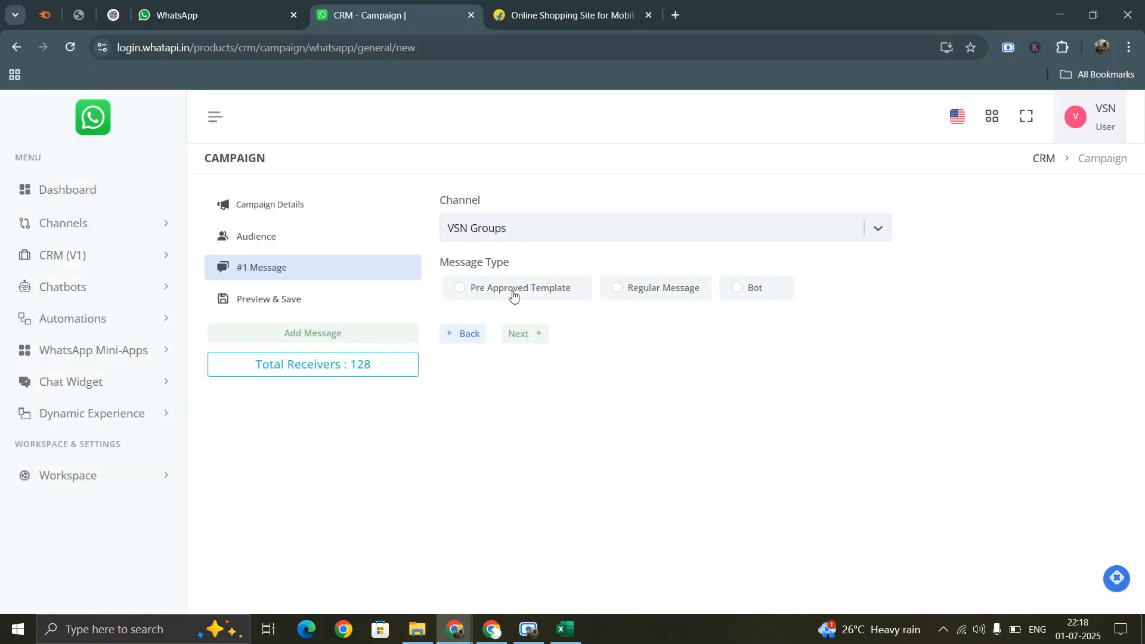
{"action": "left_click", "coordinate": [513, 293]}
{"action": "left_click", "coordinate": [537, 406]}
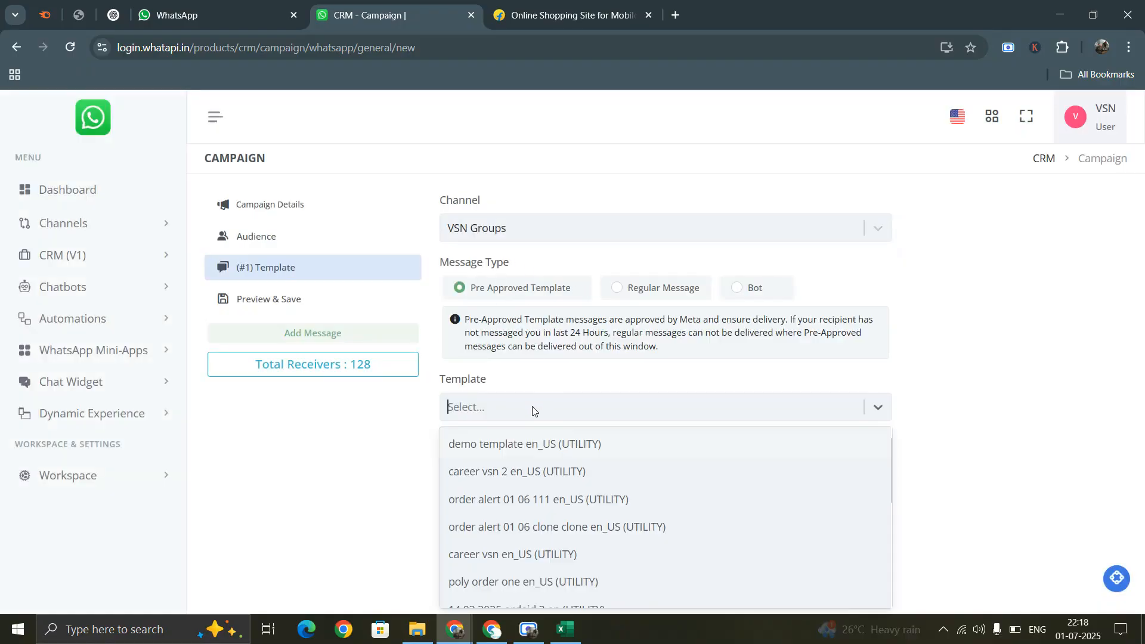
{"action": "left_click", "coordinate": [523, 450]}
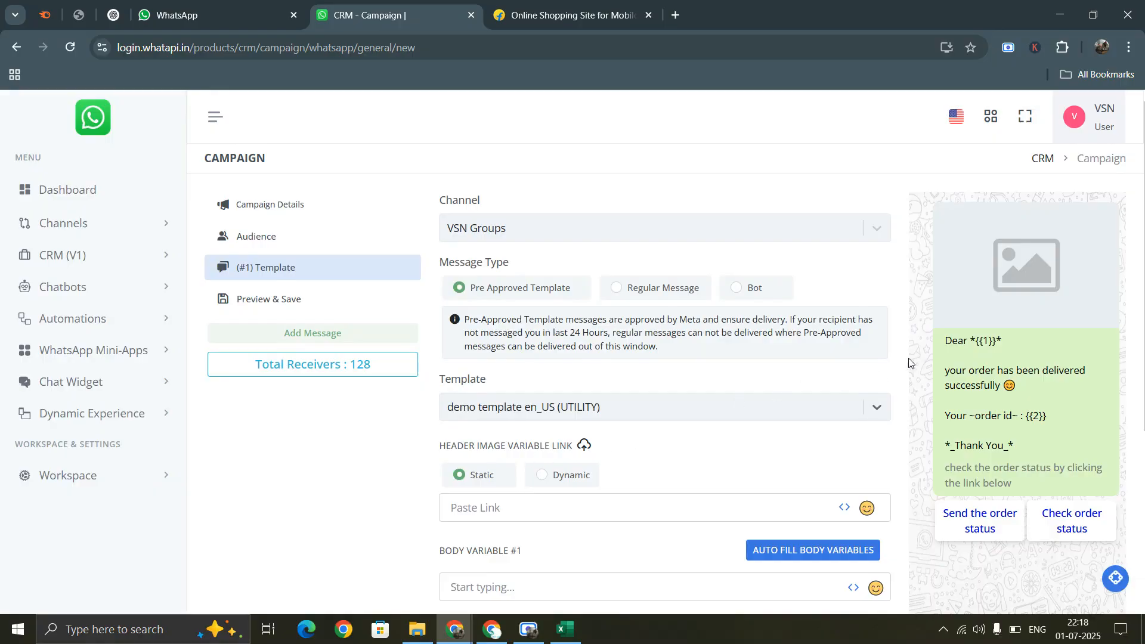
{"action": "scroll", "coordinate": [695, 378], "scroll_direction": "down", "scroll_amount": 3}
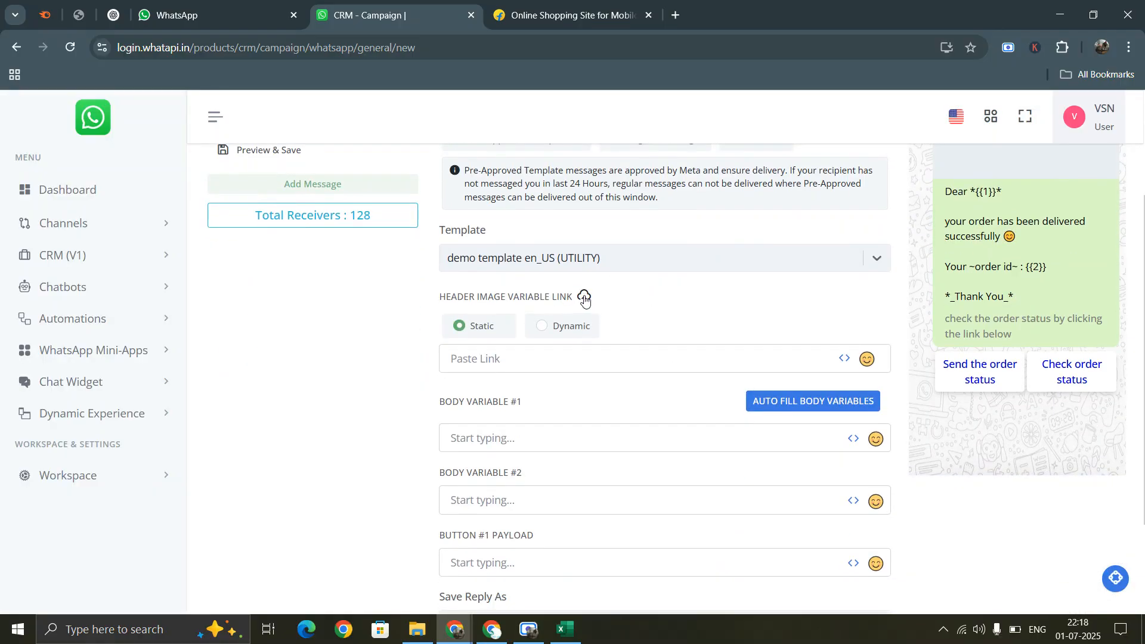
{"action": "left_click", "coordinate": [584, 298]}
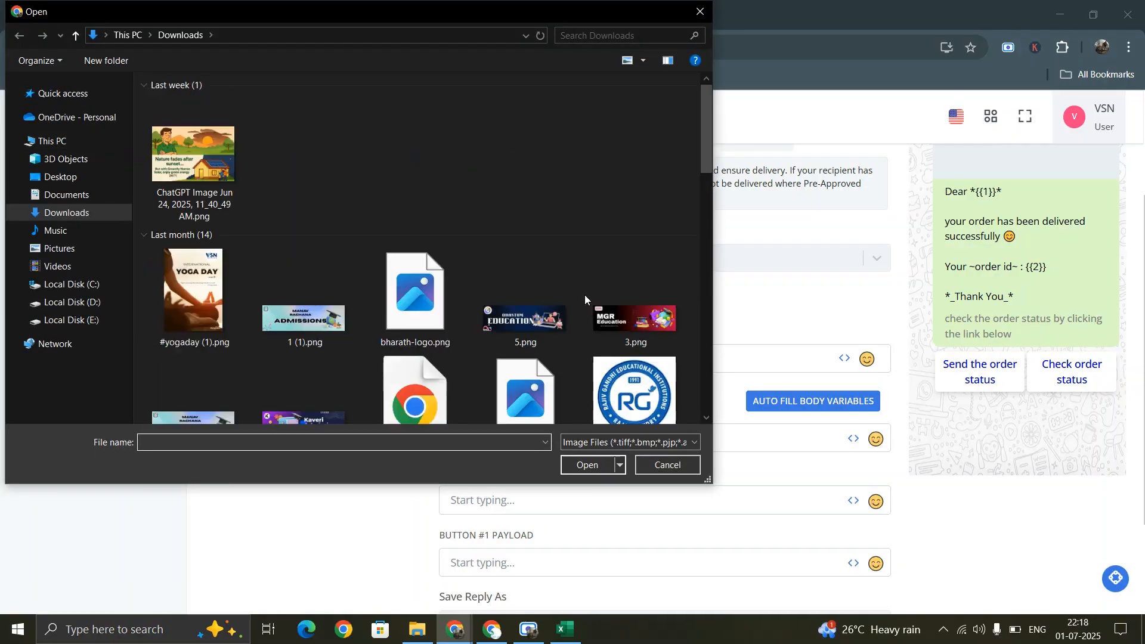
- Upload 4006.jpg as the header image and confirm it in the message preview
{"action": "left_click_drag", "start_coordinate": [707, 131], "coordinate": [690, 450]}
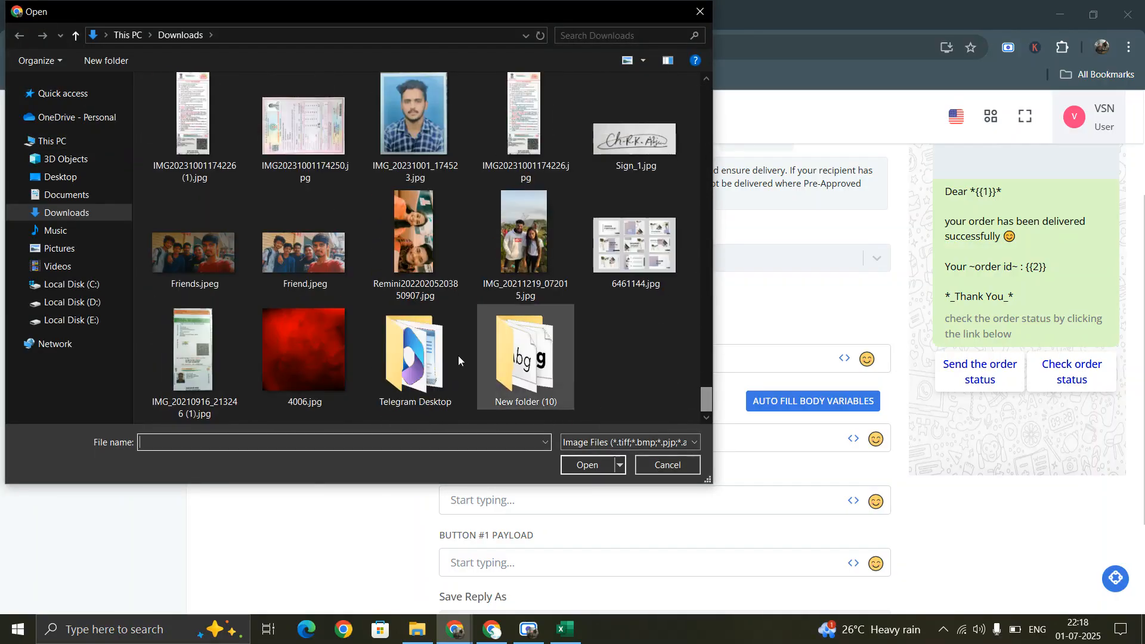
{"action": "left_click", "coordinate": [297, 331]}
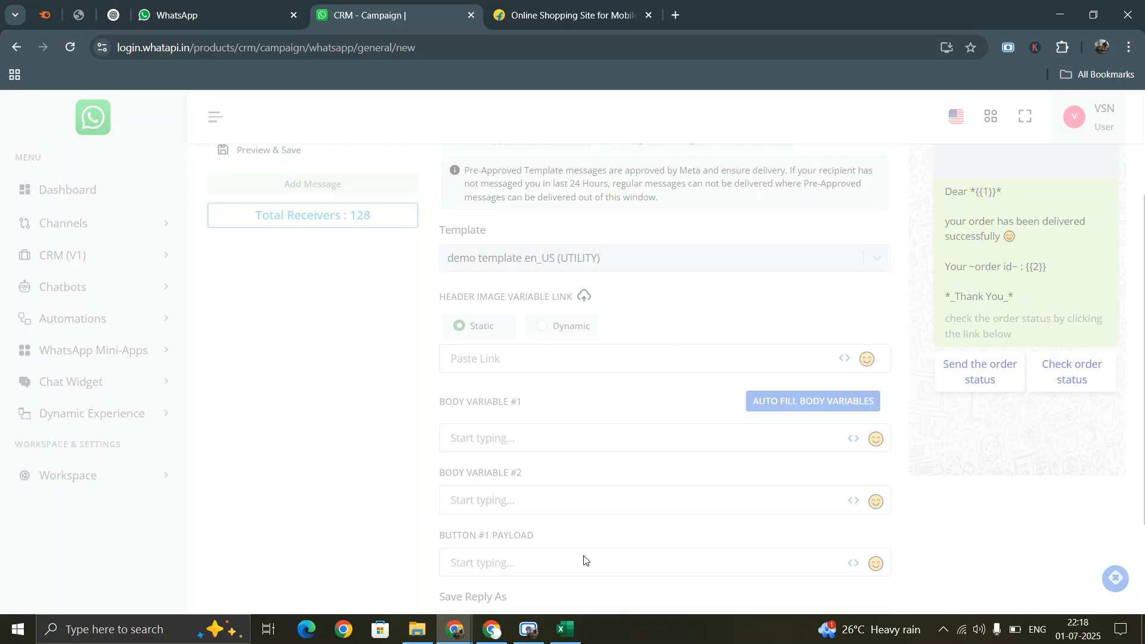
{"action": "left_click", "coordinate": [528, 629]}
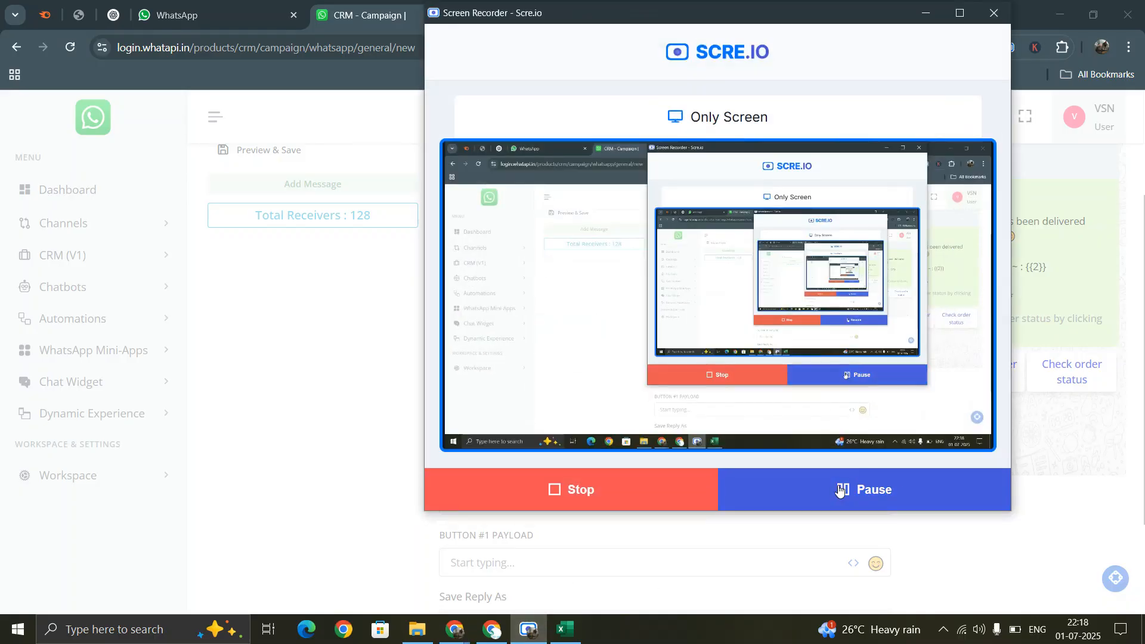
{"action": "left_click", "coordinate": [927, 12]}
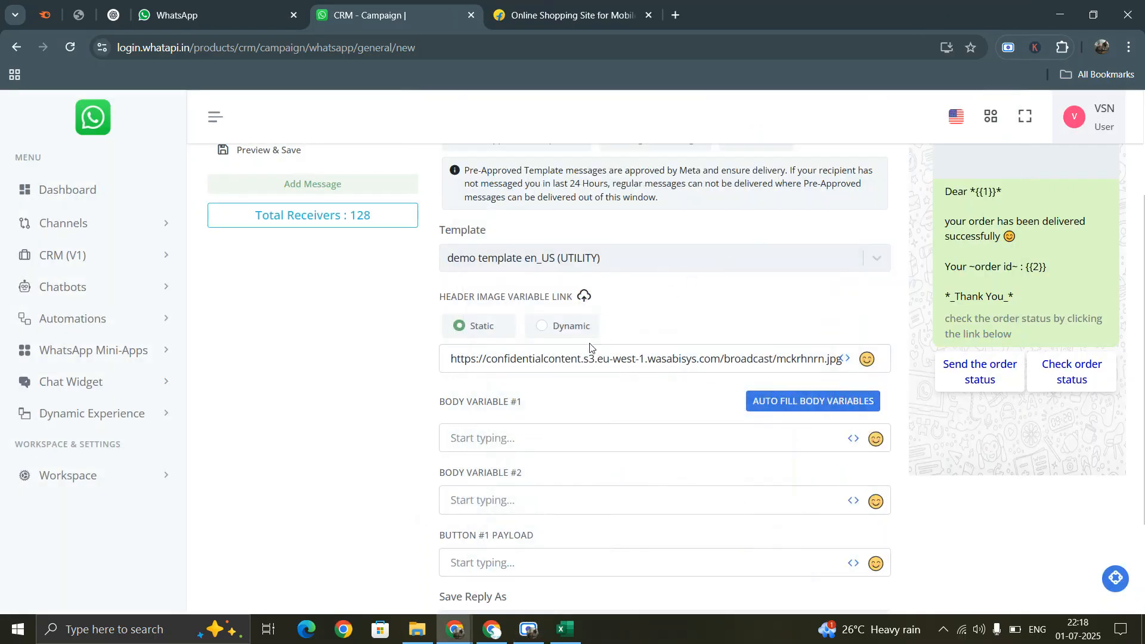
{"action": "scroll", "coordinate": [967, 341], "scroll_direction": "up", "scroll_amount": 2}
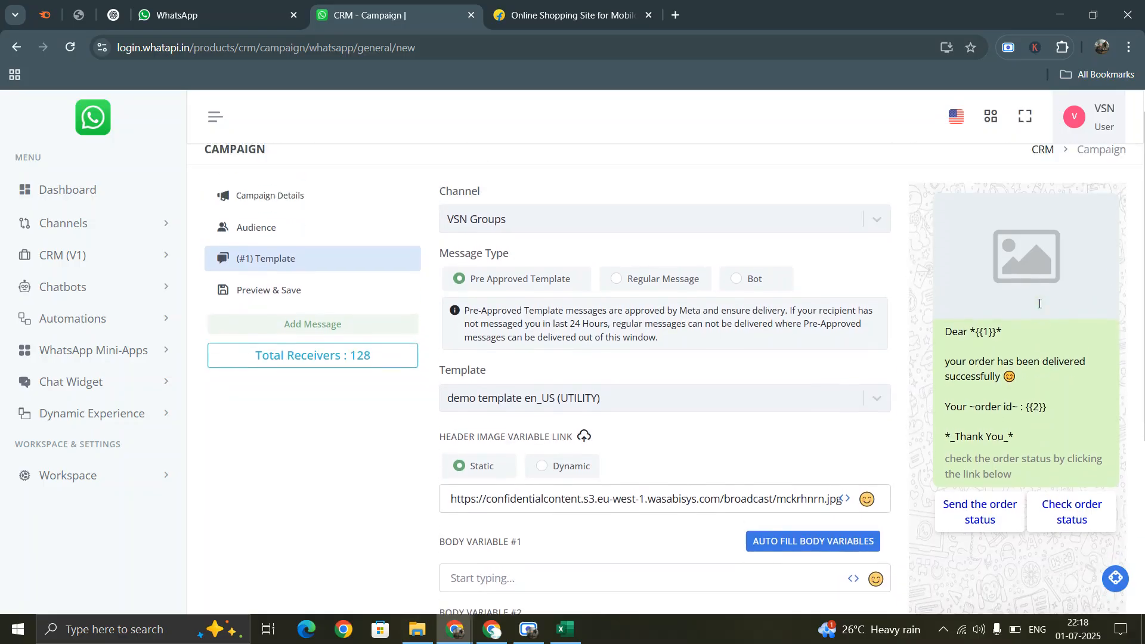
{"action": "scroll", "coordinate": [943, 321], "scroll_direction": "down", "scroll_amount": 3}
{"action": "scroll", "coordinate": [944, 321], "scroll_direction": "up", "scroll_amount": 5}
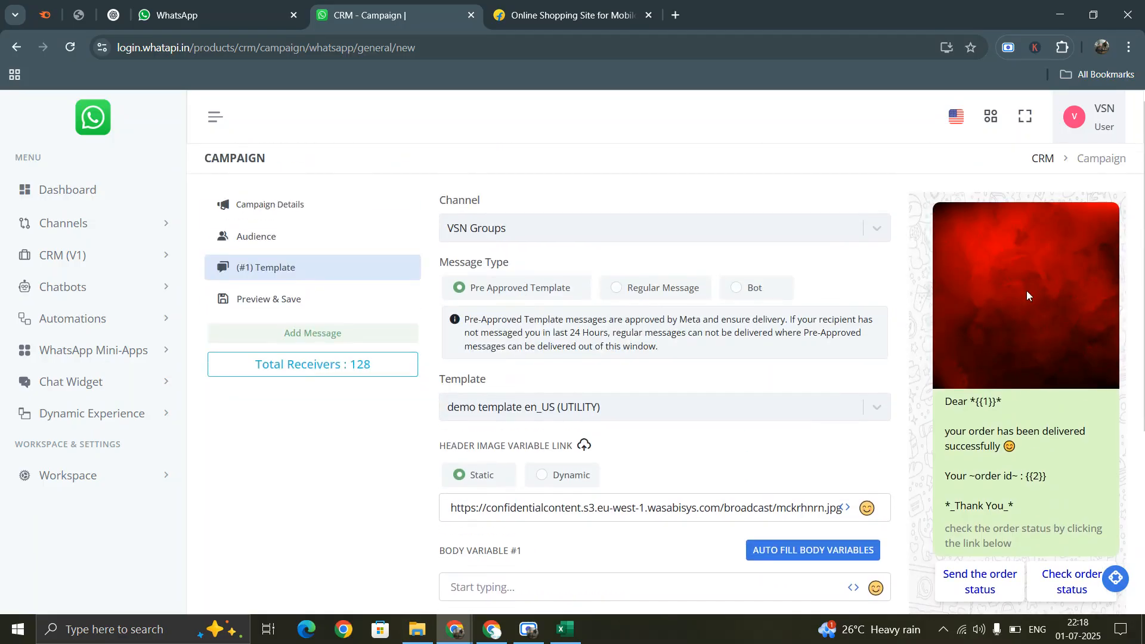
{"action": "scroll", "coordinate": [766, 404], "scroll_direction": "down", "scroll_amount": 4}
{"action": "scroll", "coordinate": [766, 404], "scroll_direction": "down", "scroll_amount": 1}
{"action": "left_click", "coordinate": [524, 361]}
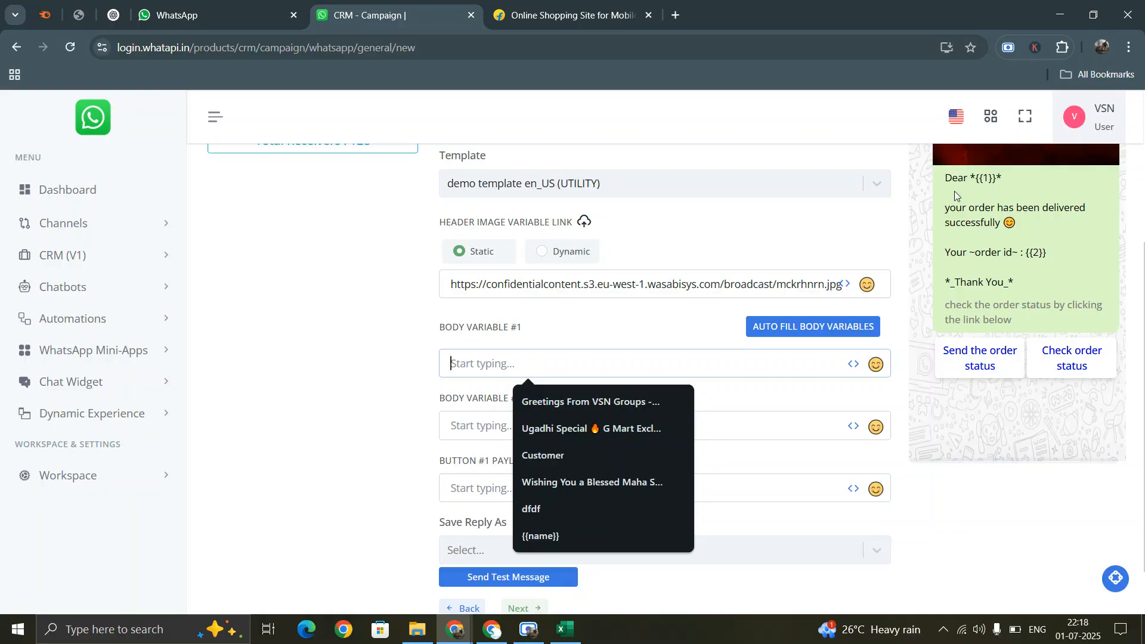
- Map Body Variable #1 to name, then check the Name column in the spreadsheet
{"action": "left_click", "coordinate": [854, 364]}
{"action": "left_click", "coordinate": [817, 440]}
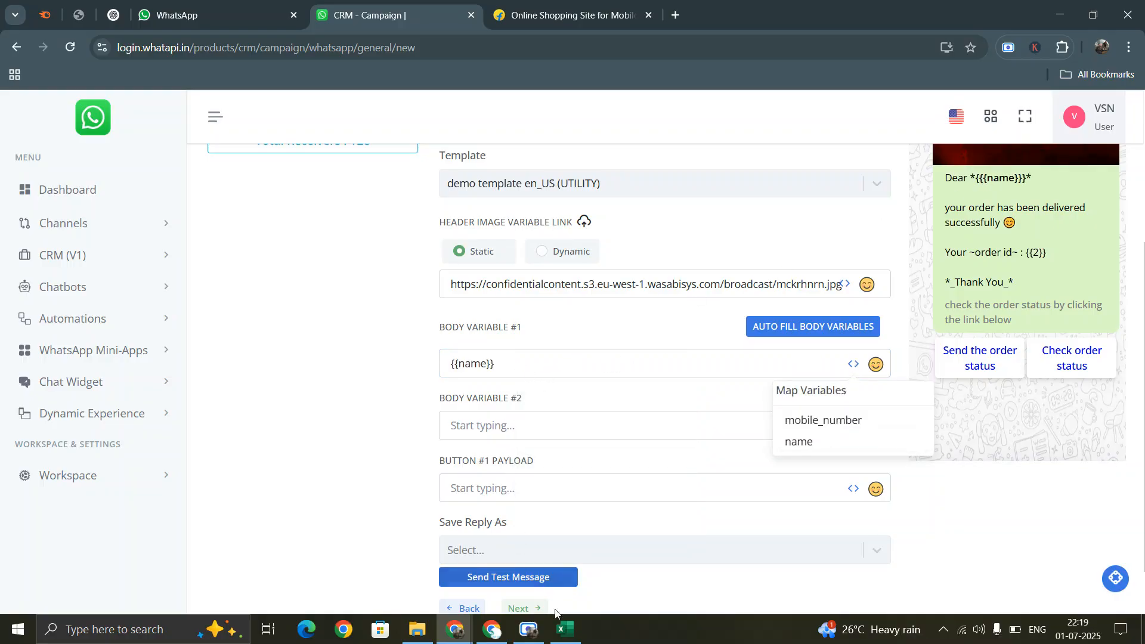
{"action": "left_click", "coordinate": [567, 630]}
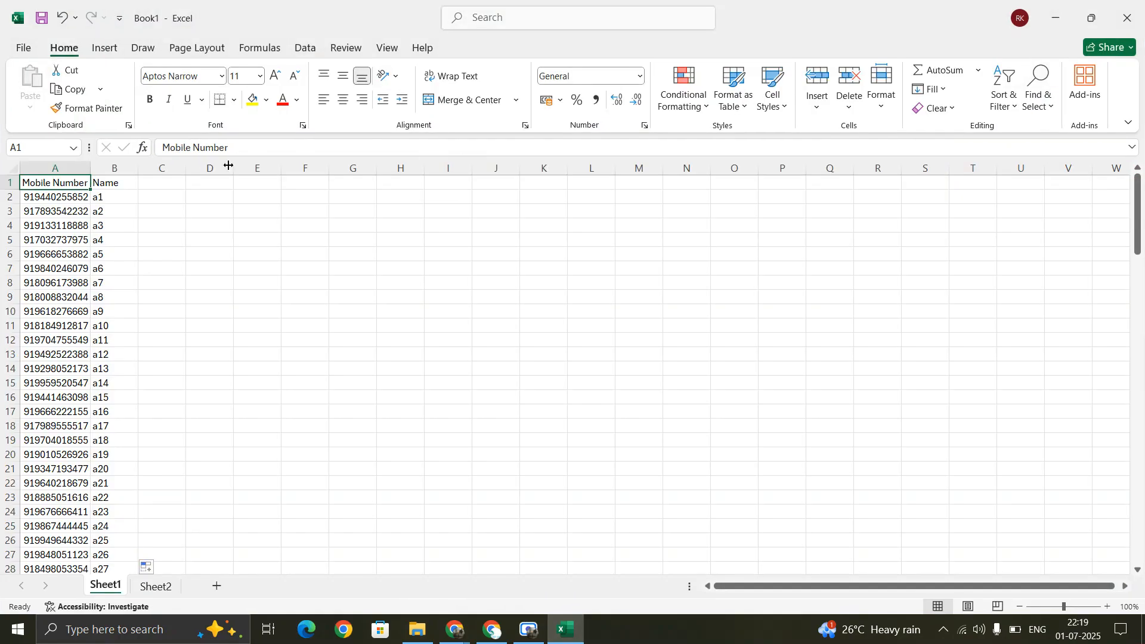
{"action": "left_click_drag", "start_coordinate": [114, 200], "coordinate": [132, 139]}
{"action": "left_click", "coordinate": [117, 186]}
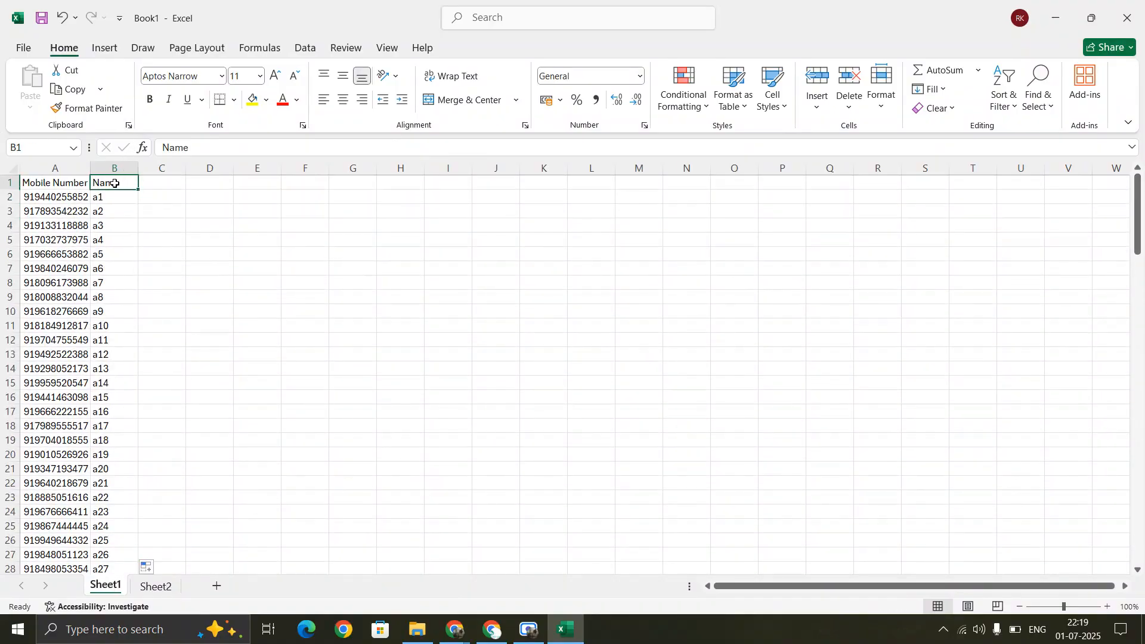
{"action": "left_click", "coordinate": [566, 633]}
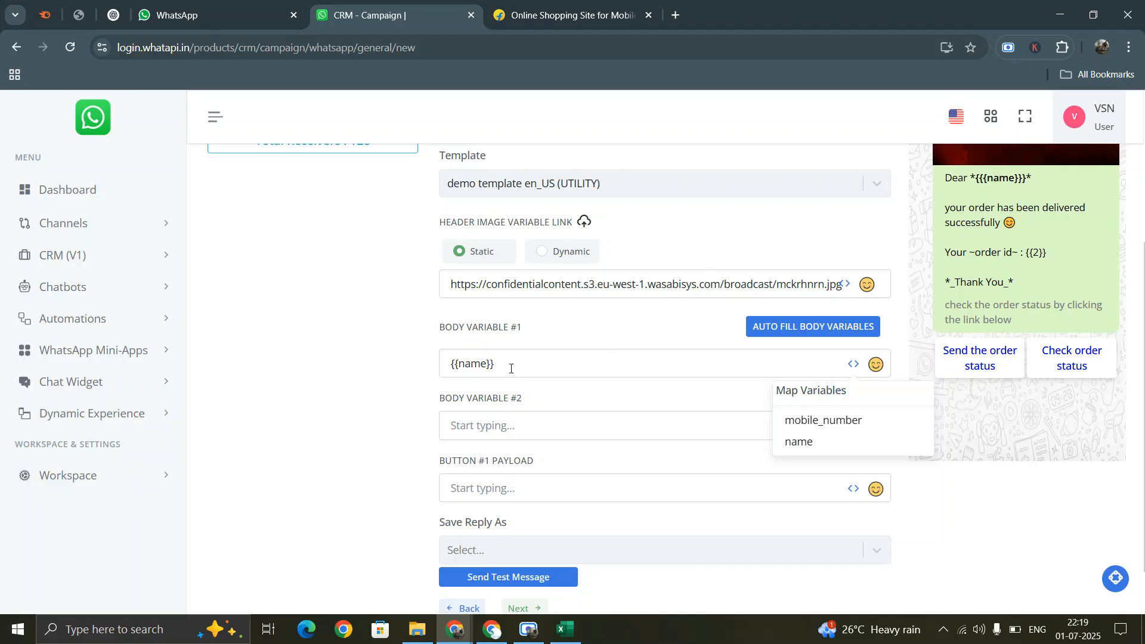
- Begin Body Variable #2 with 'ord', then erase it and return to the spreadsheet
{"action": "left_click", "coordinate": [513, 423]}
{"action": "type", "text": "ord"}
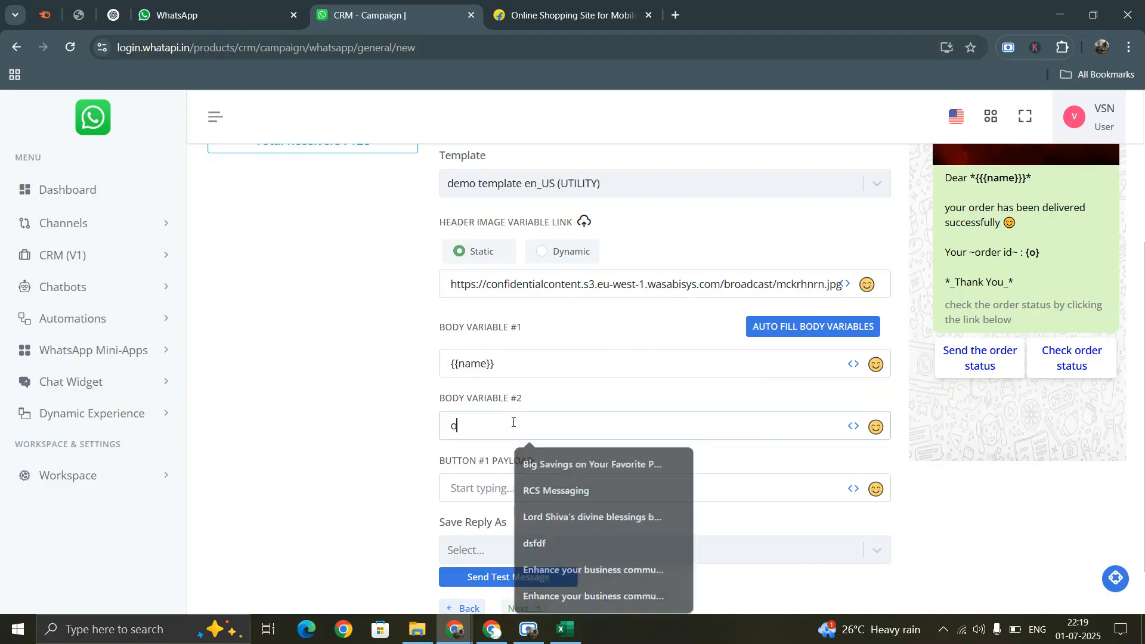
{"action": "key", "text": "BackSpace"}
{"action": "key", "text": "BackSpace"}
{"action": "key", "text": "BackSpace"}
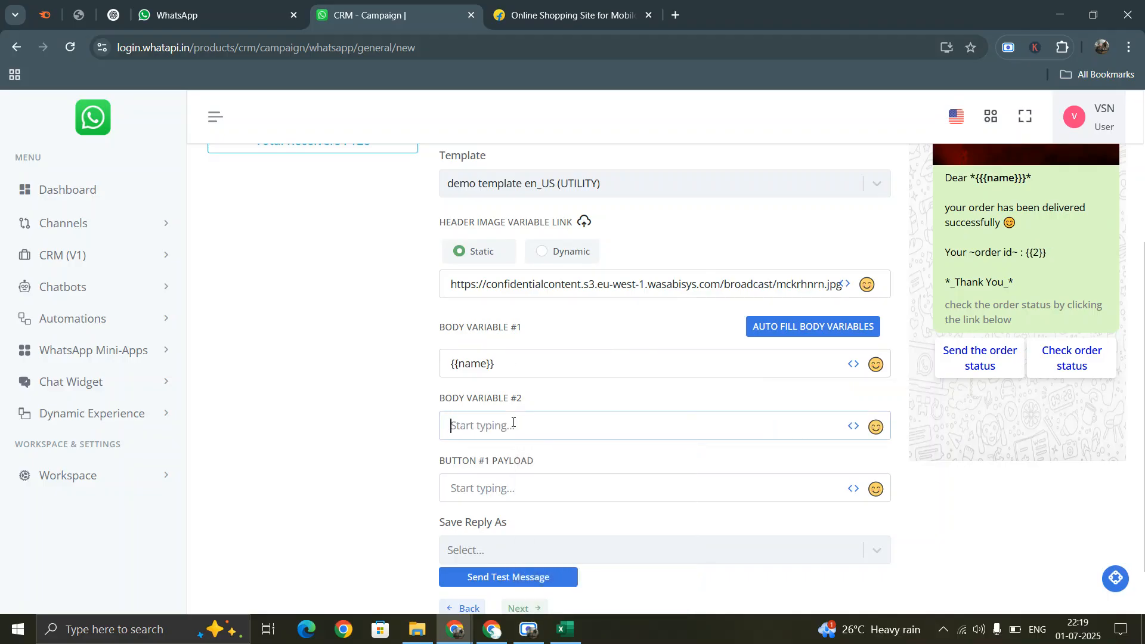
{"action": "left_click", "coordinate": [565, 629]}
- Enter the header 'order id' in C1 and the first id asnfi1237982 in C2
{"action": "left_click", "coordinate": [164, 184]}
{"action": "type", "text": "or"}
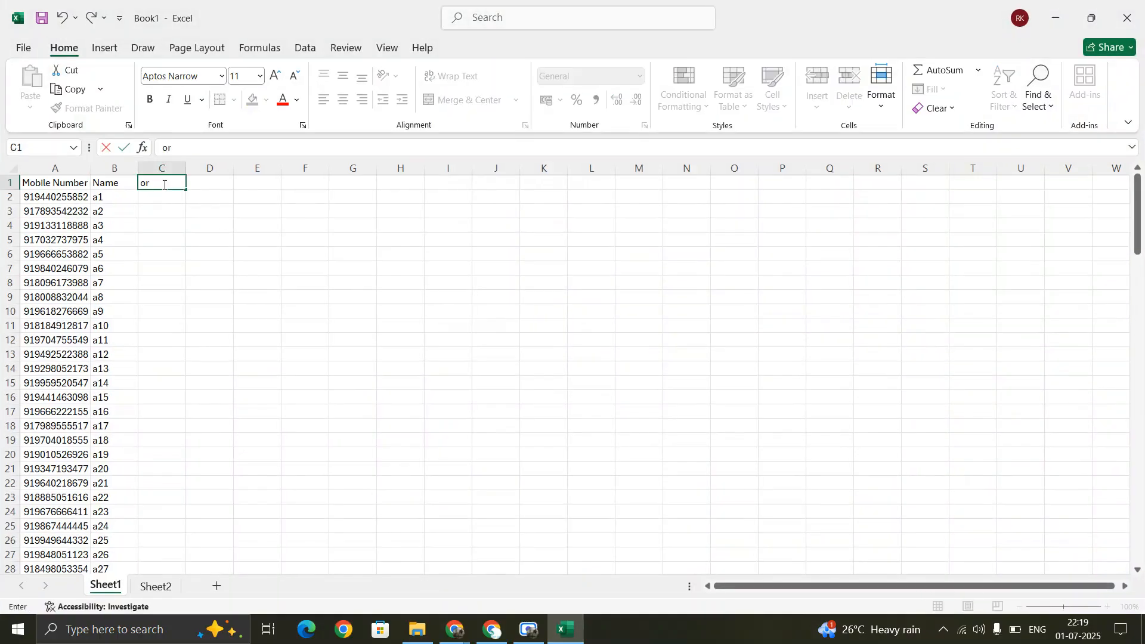
{"action": "type", "text": "der id"}
{"action": "key", "text": "Return"}
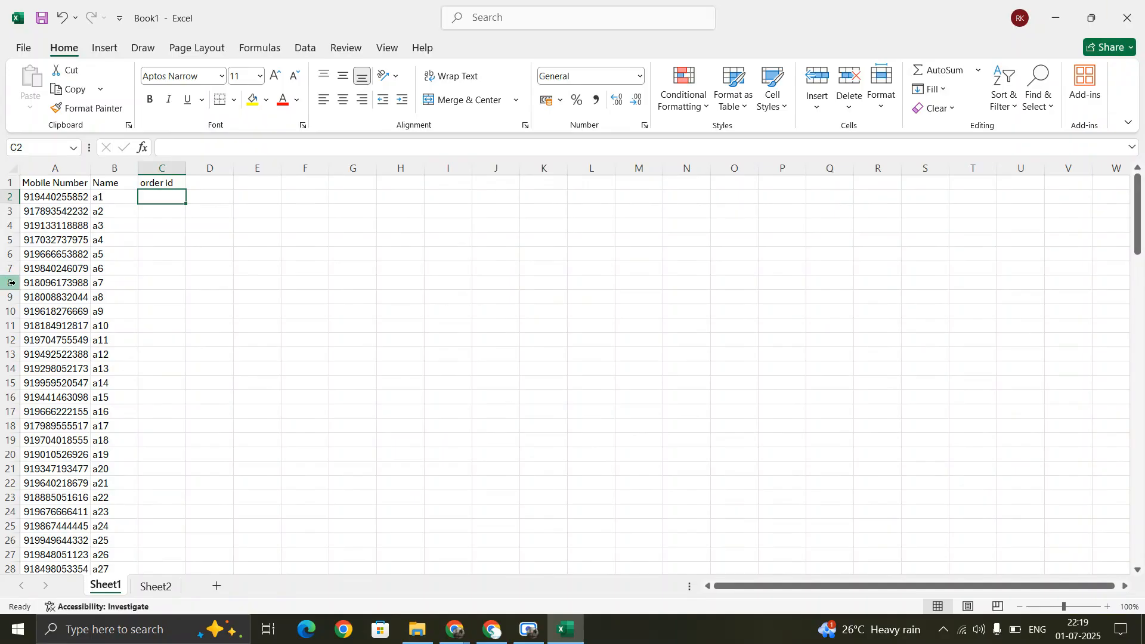
{"action": "type", "text": "asnfi1237982"}
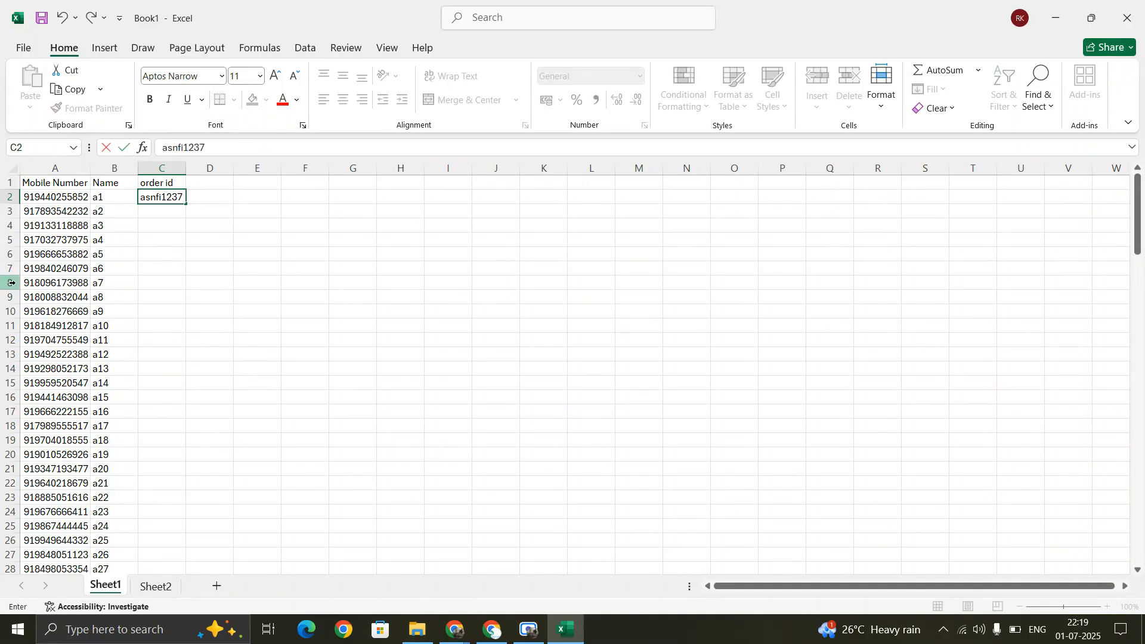
{"action": "left_click", "coordinate": [149, 244]}
- Fill the sequential order ids down column C and autofit the column width
{"action": "left_click", "coordinate": [173, 199]}
{"action": "double_click", "coordinate": [185, 205]}
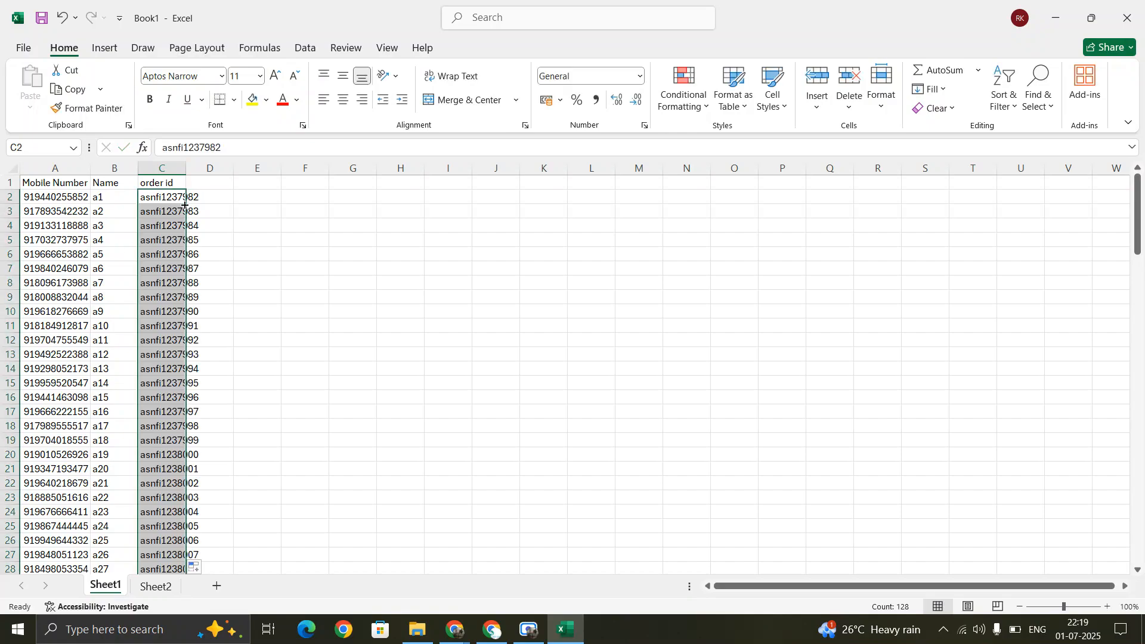
{"action": "left_click", "coordinate": [245, 211]}
{"action": "double_click", "coordinate": [186, 169]}
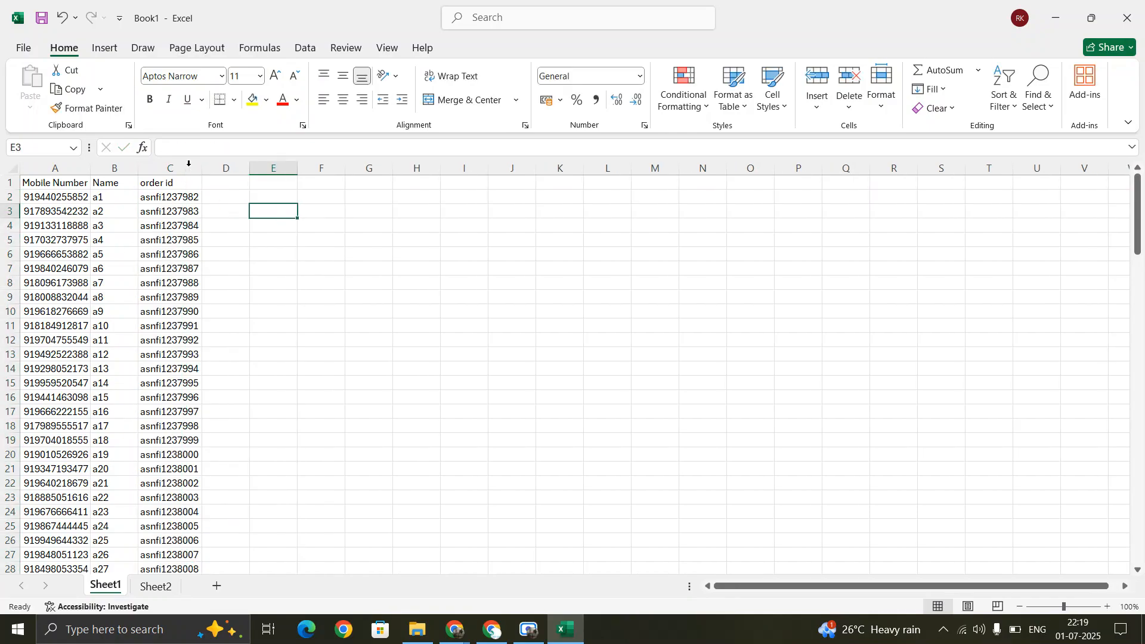
{"action": "left_click", "coordinate": [564, 631]}
- In the campaign's Audience step, delete all the existing contact rows
{"action": "scroll", "coordinate": [334, 358], "scroll_direction": "up", "scroll_amount": 3}
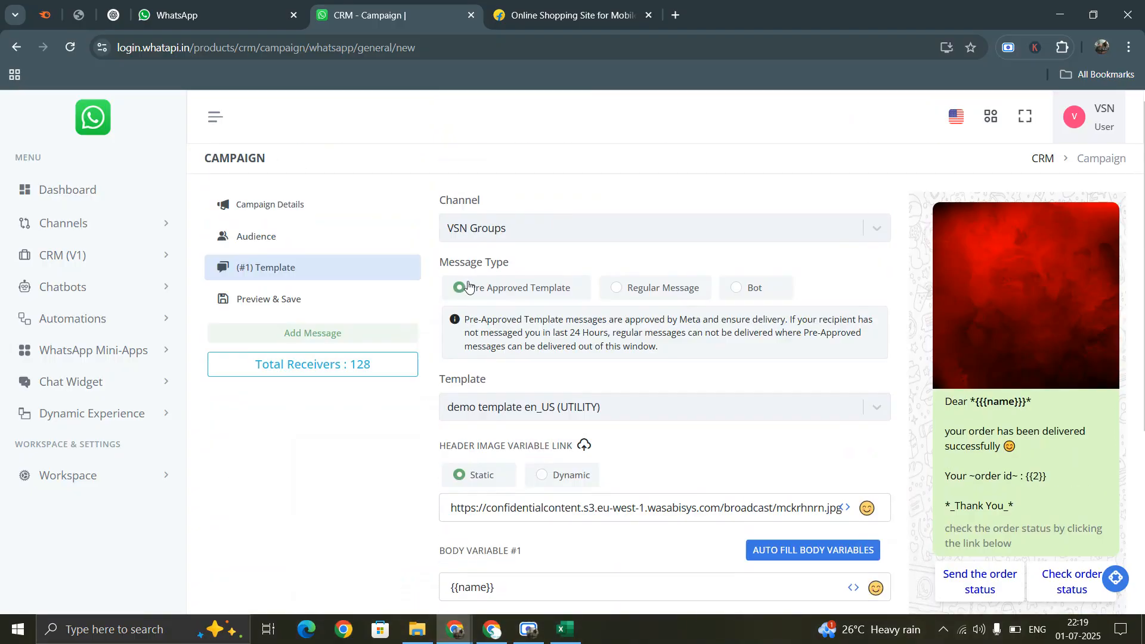
{"action": "left_click", "coordinate": [284, 241]}
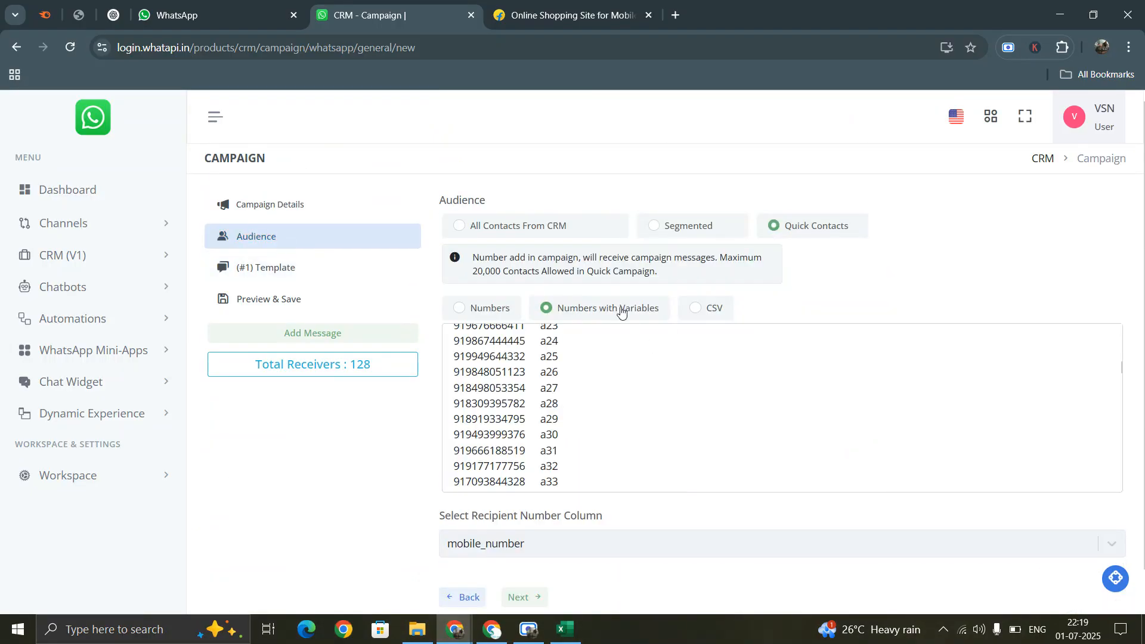
{"action": "scroll", "coordinate": [561, 399], "scroll_direction": "up", "scroll_amount": 6}
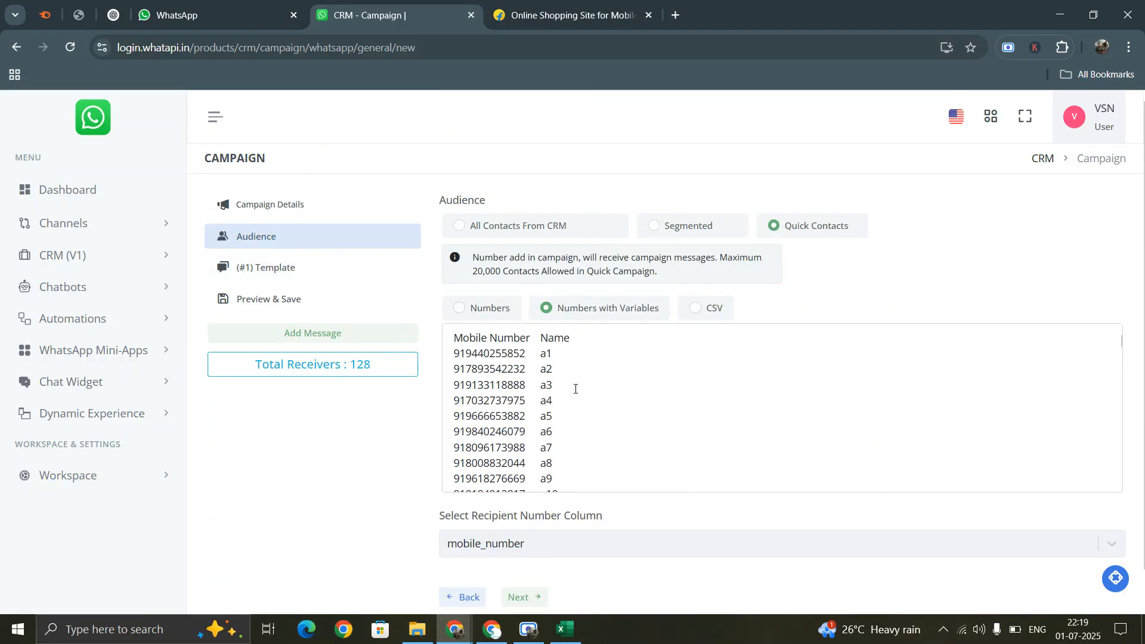
{"action": "key", "text": "ctrl+a"}
{"action": "left_click", "coordinate": [575, 389]}
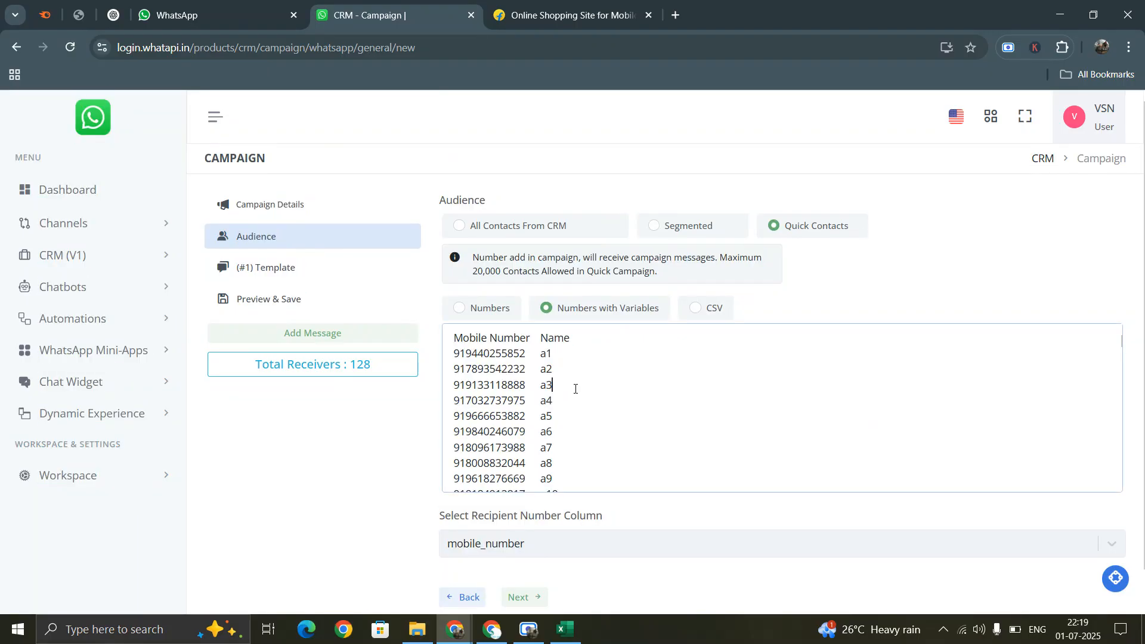
{"action": "key", "text": "ctrl+a"}
{"action": "key", "text": "BackSpace"}
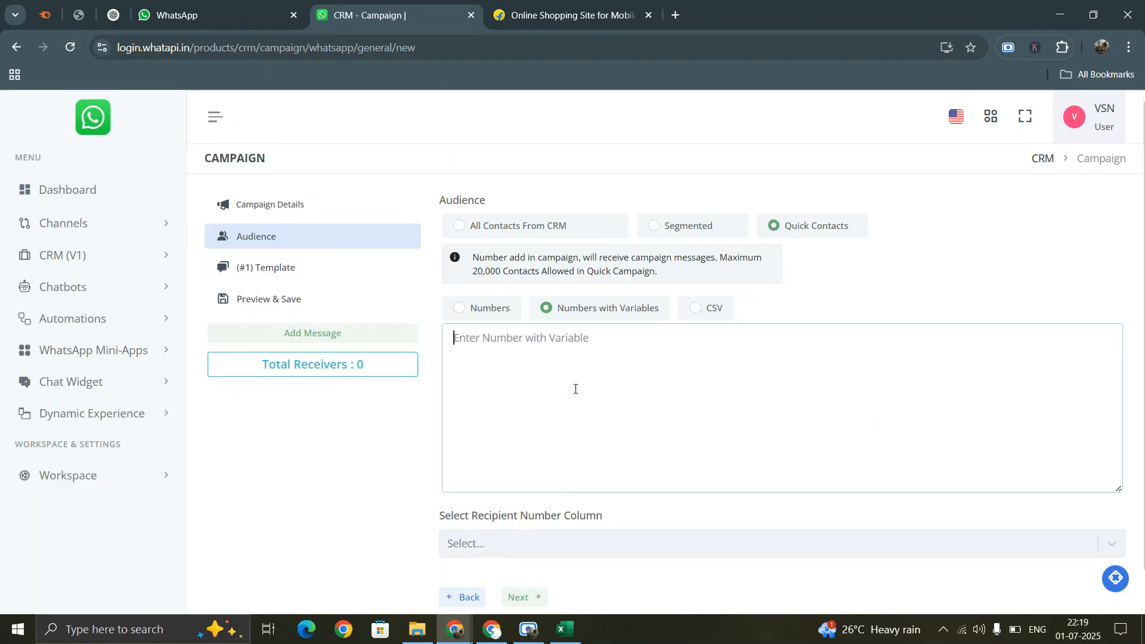
- Copy the Excel contact table A1:C129, including order ids
{"action": "left_click", "coordinate": [566, 630]}
{"action": "left_click", "coordinate": [63, 184]}
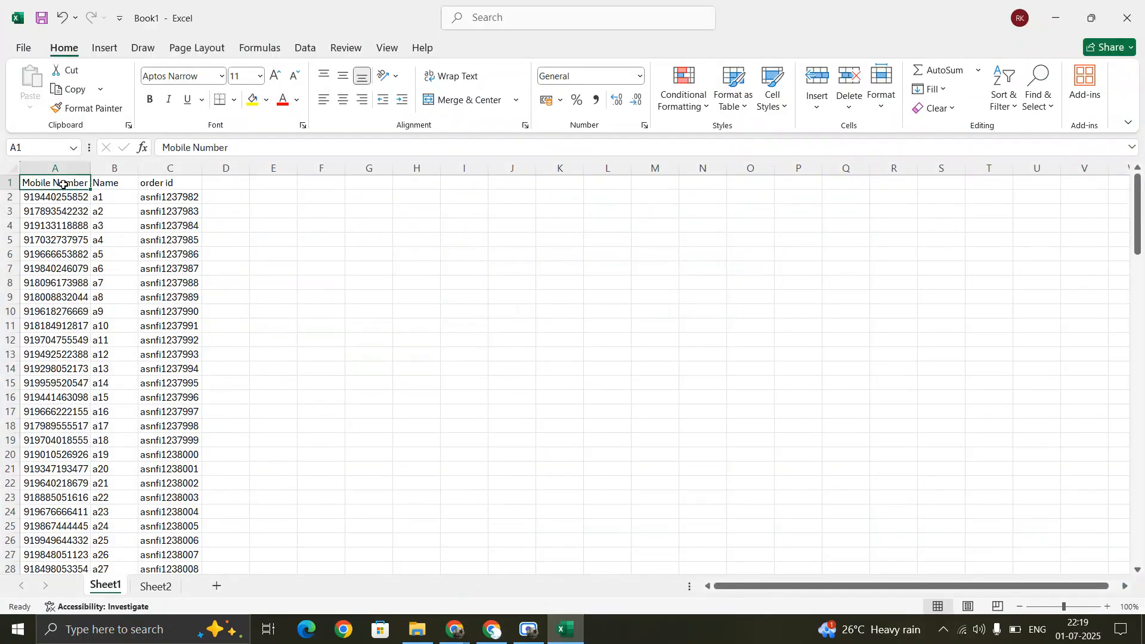
{"action": "key", "text": "ctrl+shift+Right"}
{"action": "key", "text": "ctrl+shift+Down"}
{"action": "key", "text": "ctrl+c"}
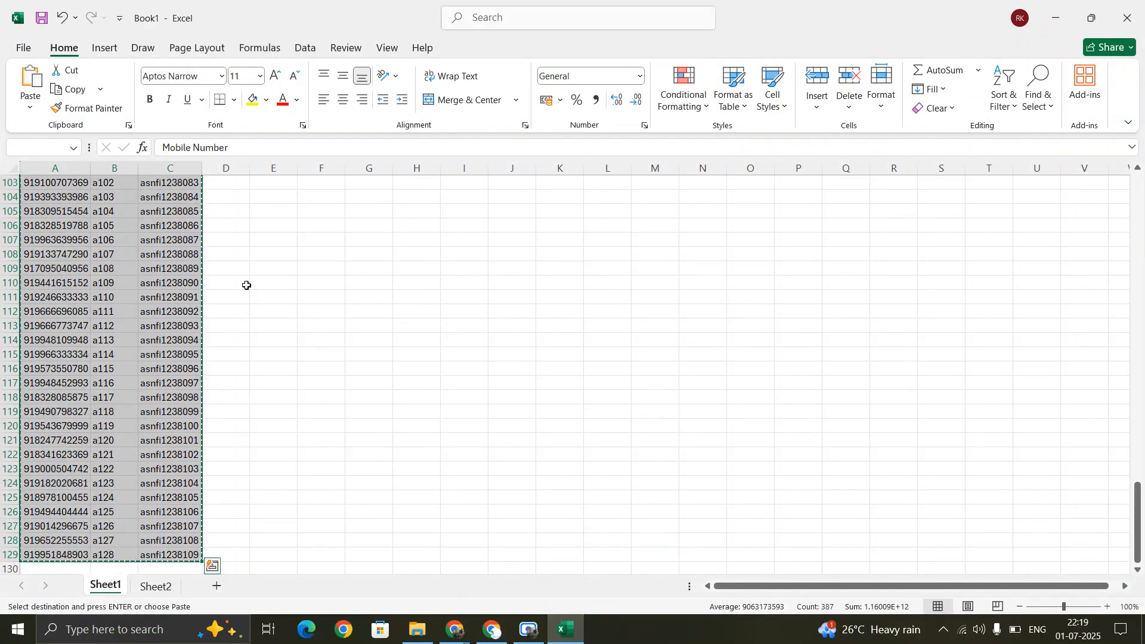
- Paste the rows into Numbers with Variables and choose mobile_number as recipient column
{"action": "left_click", "coordinate": [564, 628]}
{"action": "left_click", "coordinate": [507, 370]}
{"action": "key", "text": "ctrl+v"}
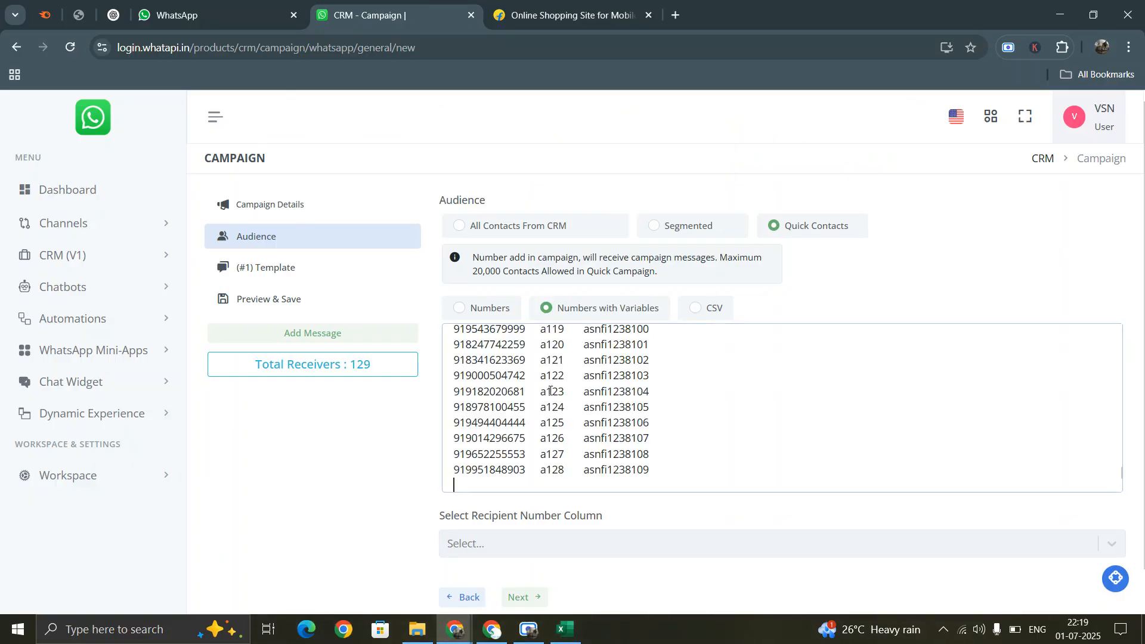
{"action": "left_click", "coordinate": [537, 553]}
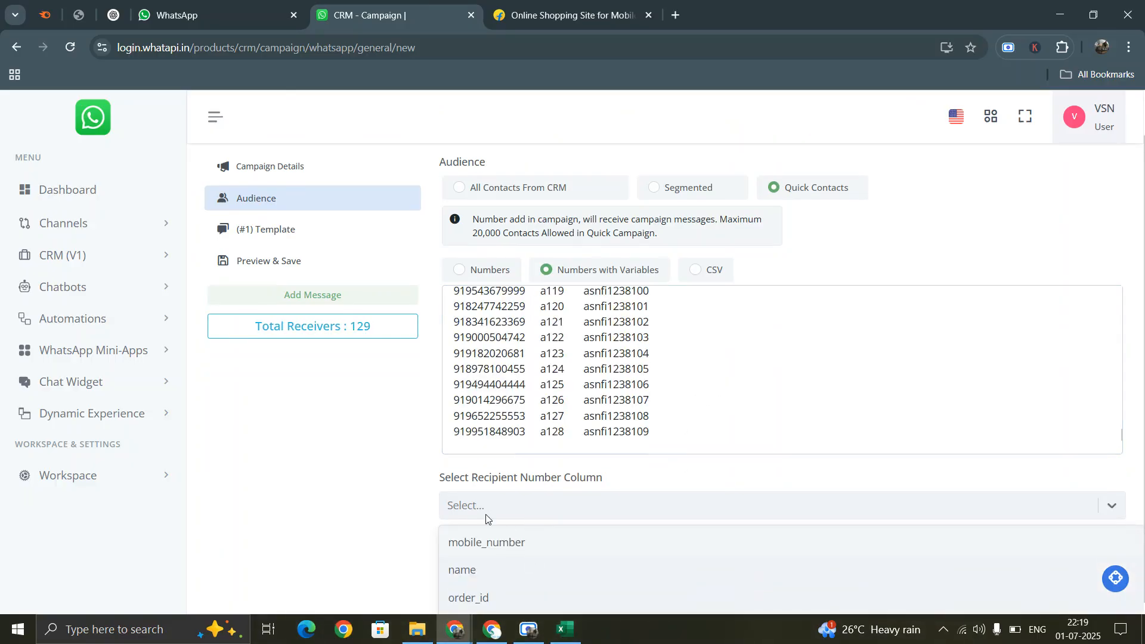
{"action": "left_click", "coordinate": [485, 544]}
- On the template step, fill body variable #2 with order_id
{"action": "left_click", "coordinate": [534, 560]}
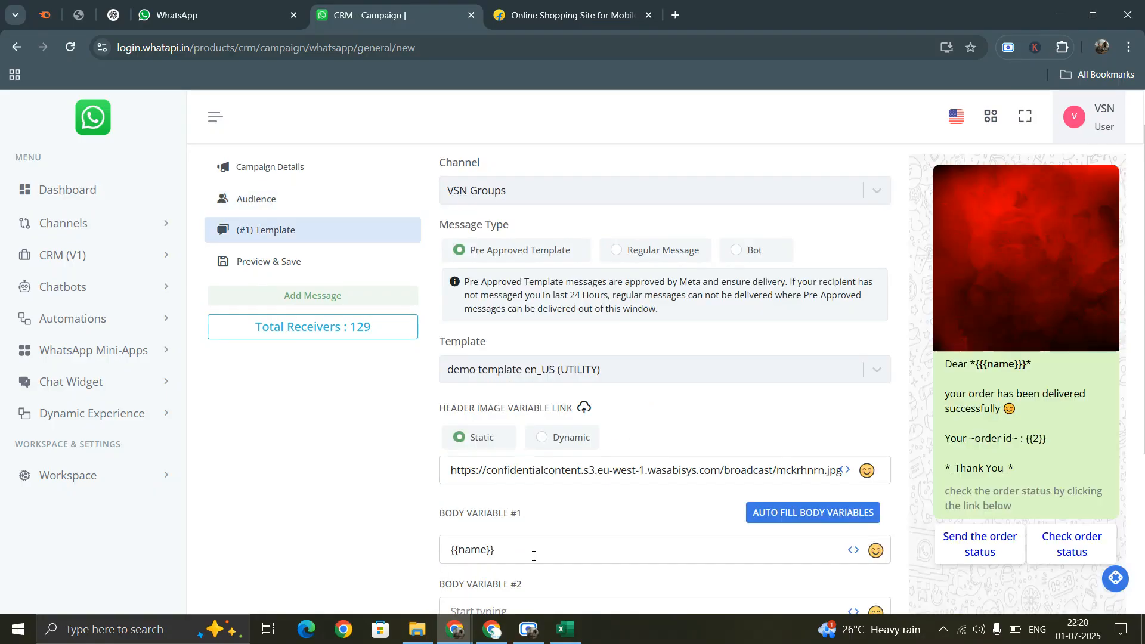
{"action": "scroll", "coordinate": [674, 422], "scroll_direction": "down", "scroll_amount": 4}
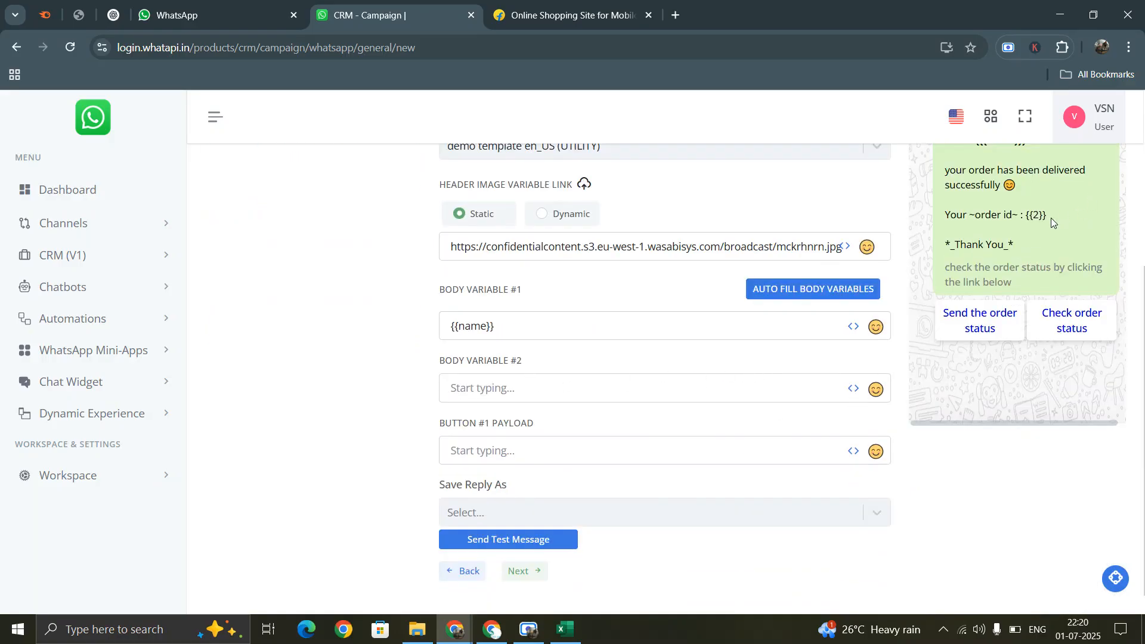
{"action": "left_click", "coordinate": [854, 392]}
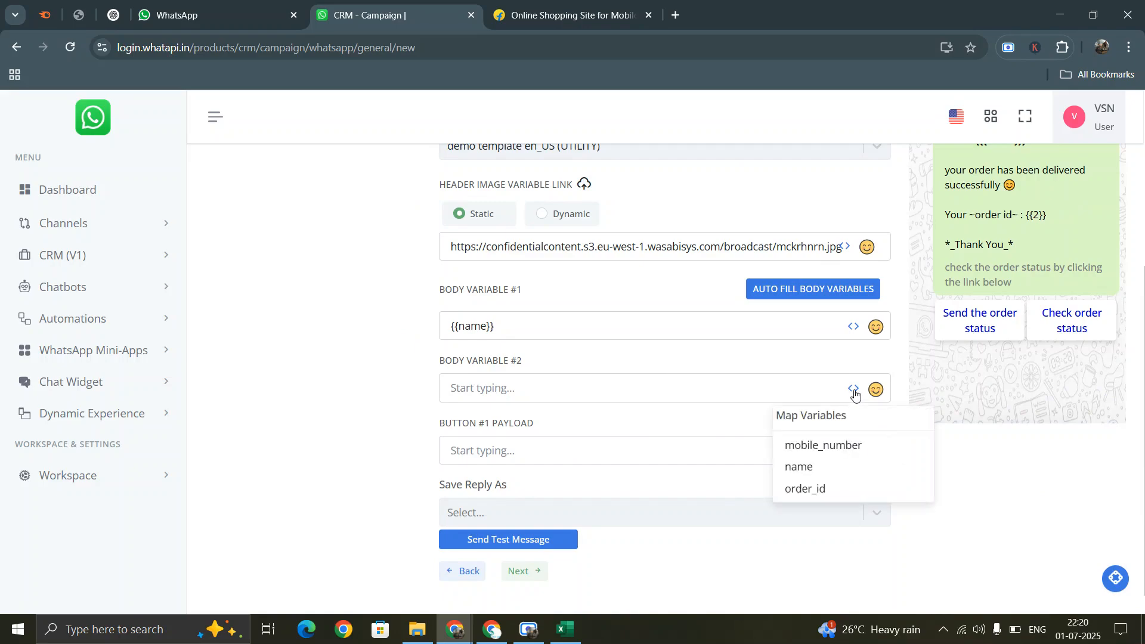
{"action": "left_click_drag", "start_coordinate": [779, 417], "coordinate": [850, 418]}
{"action": "left_click", "coordinate": [810, 491]}
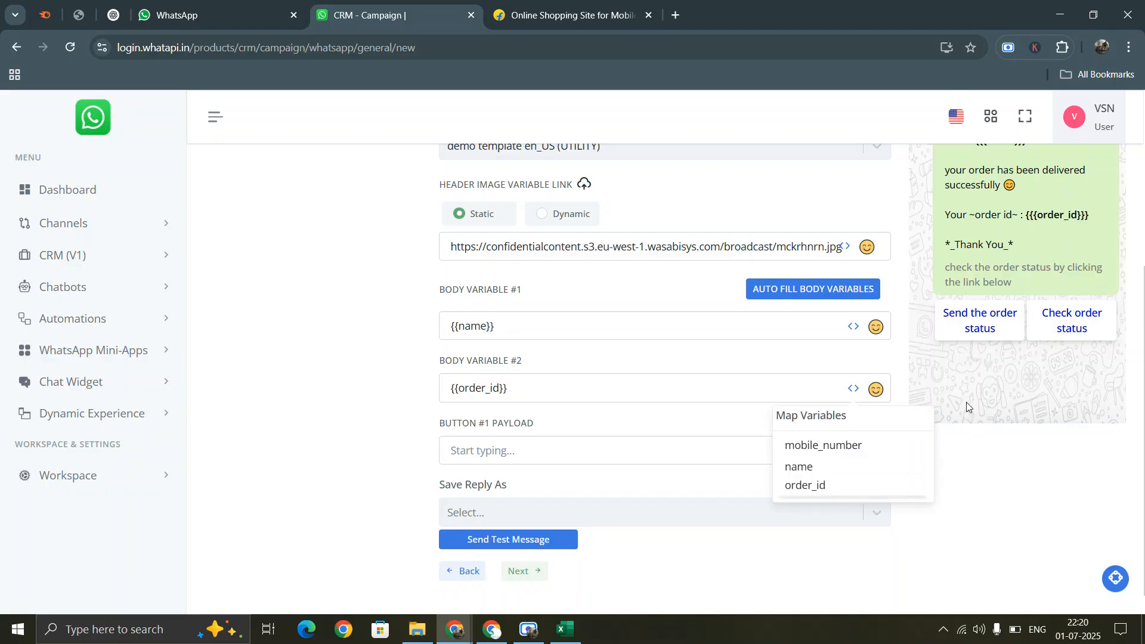
{"action": "left_click", "coordinate": [1012, 487]}
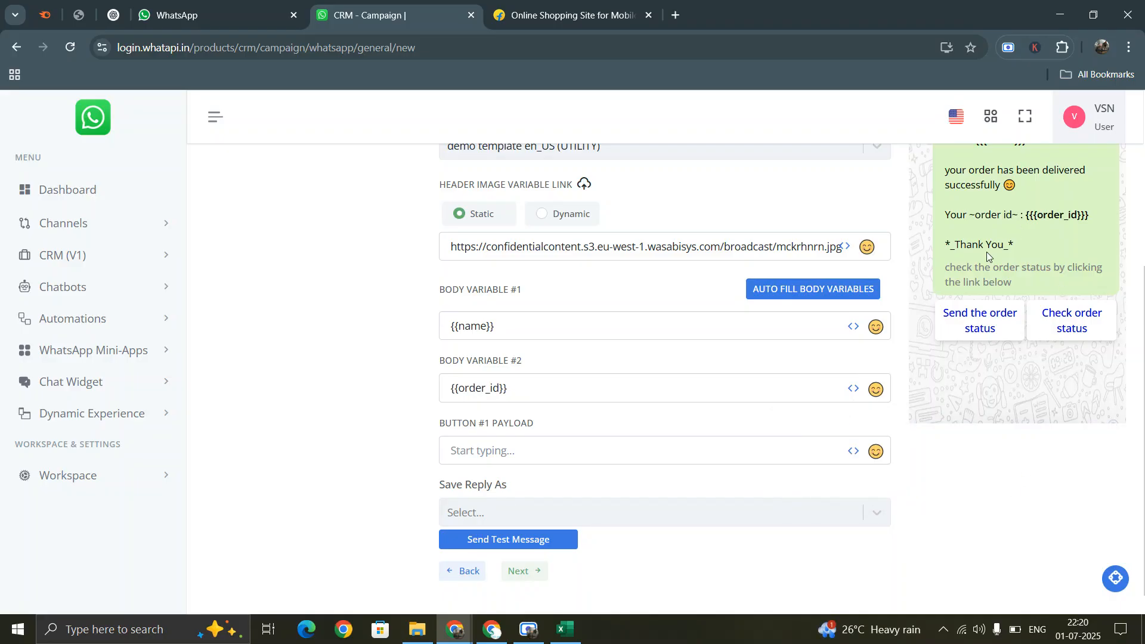
- Set button #1 payload to 'send the order status', saving replies to Business Type with payload saved
{"action": "left_click", "coordinate": [487, 452]}
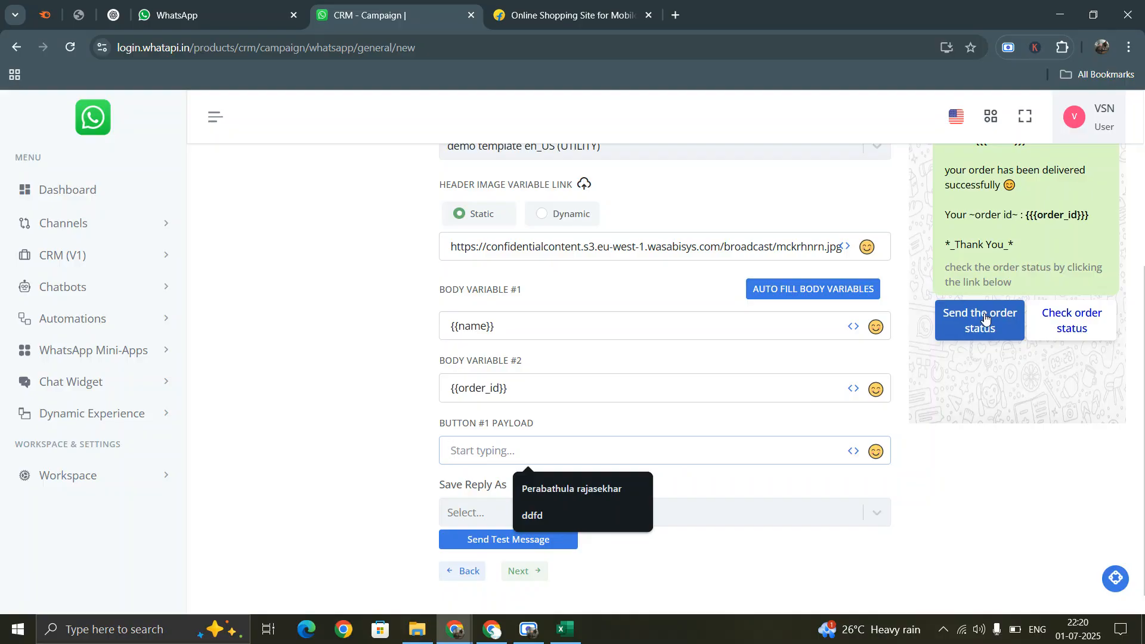
{"action": "left_click", "coordinate": [165, 257]}
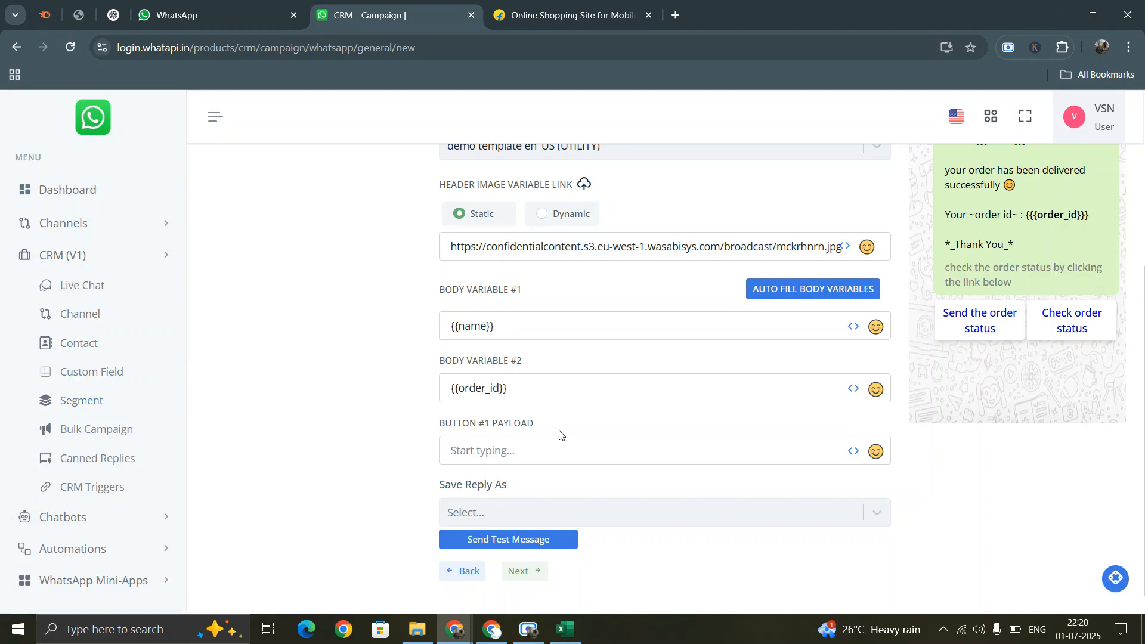
{"action": "left_click", "coordinate": [494, 452]}
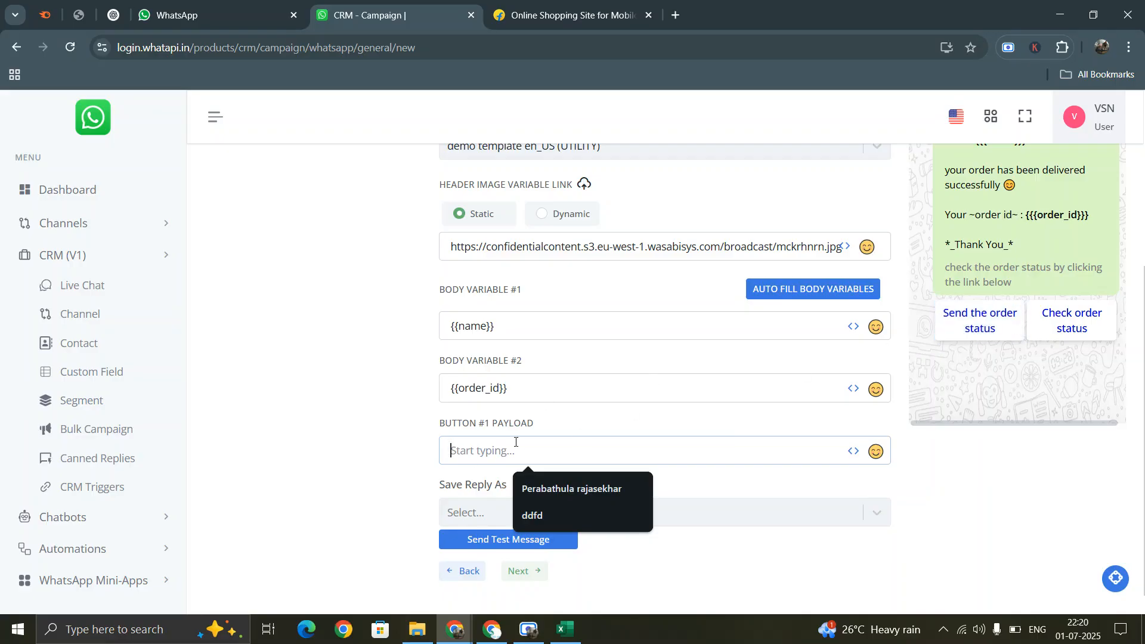
{"action": "type", "text": "send "}
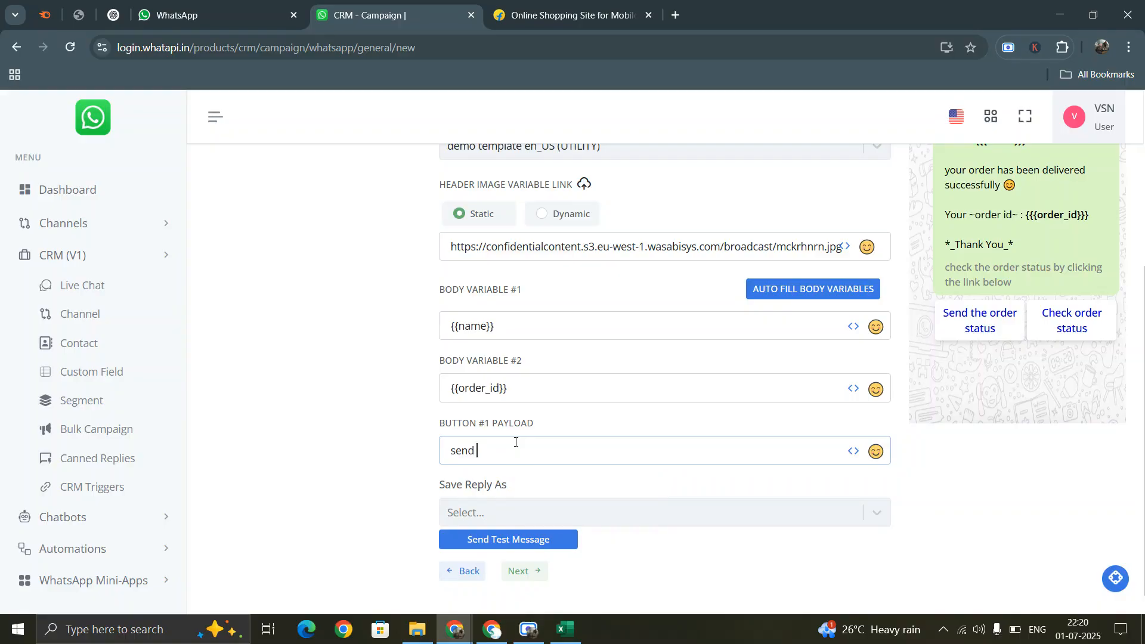
{"action": "type", "text": "the order status"}
{"action": "left_click", "coordinate": [479, 520]}
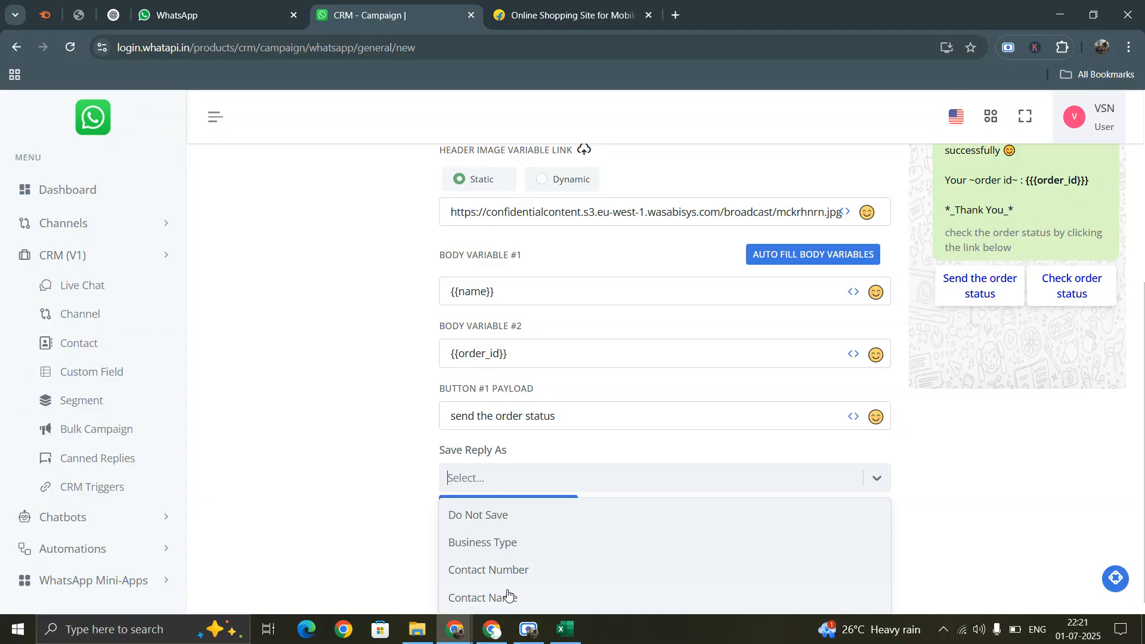
{"action": "left_click", "coordinate": [507, 542]}
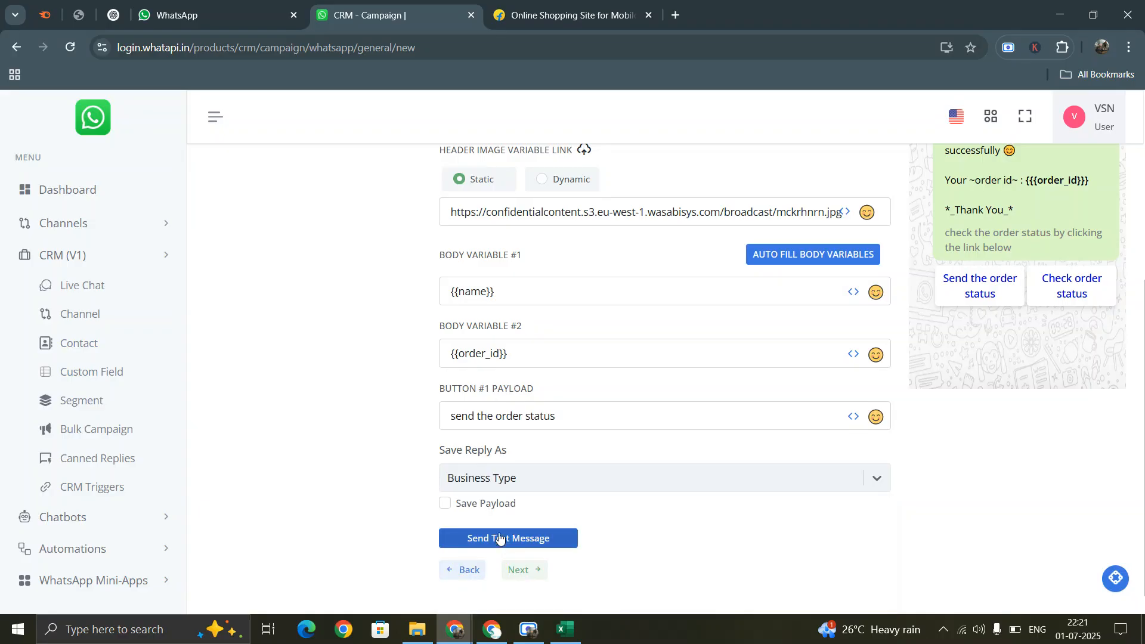
{"action": "left_click", "coordinate": [468, 504]}
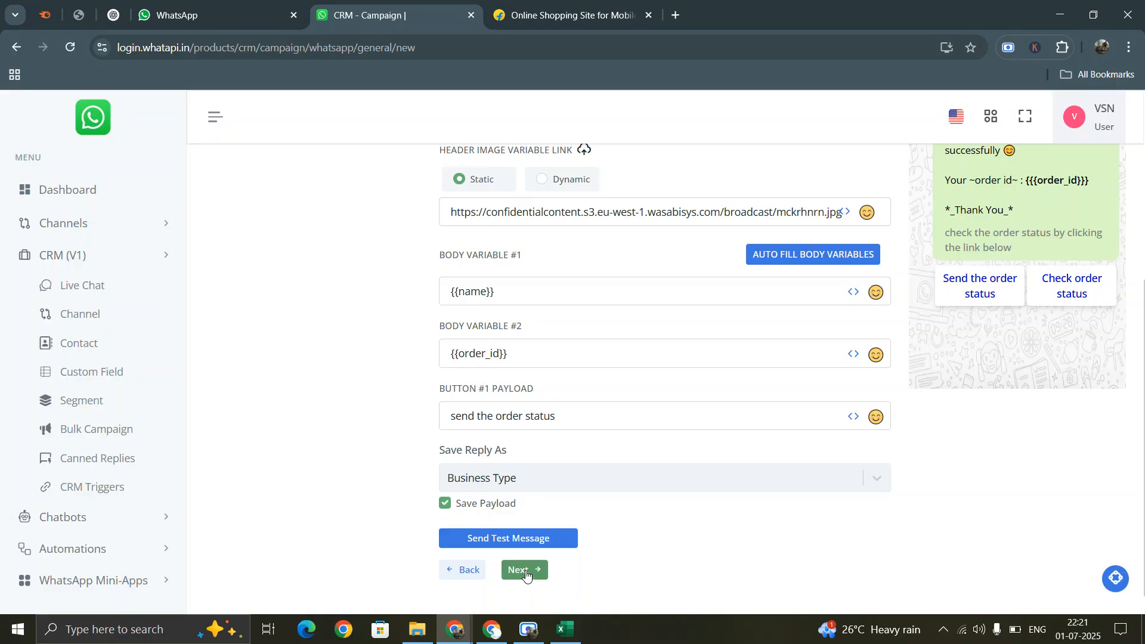
{"action": "left_click", "coordinate": [510, 538]}
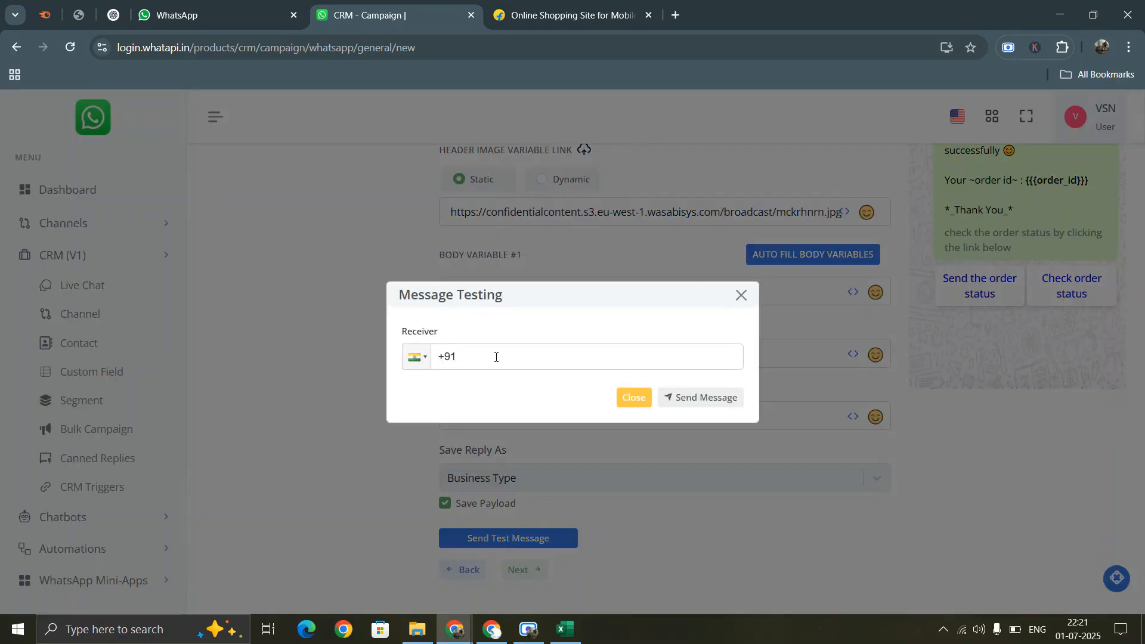
- Close the Message Testing dialog without sending and advance to Preview & Save for demo1
{"action": "left_click", "coordinate": [742, 295]}
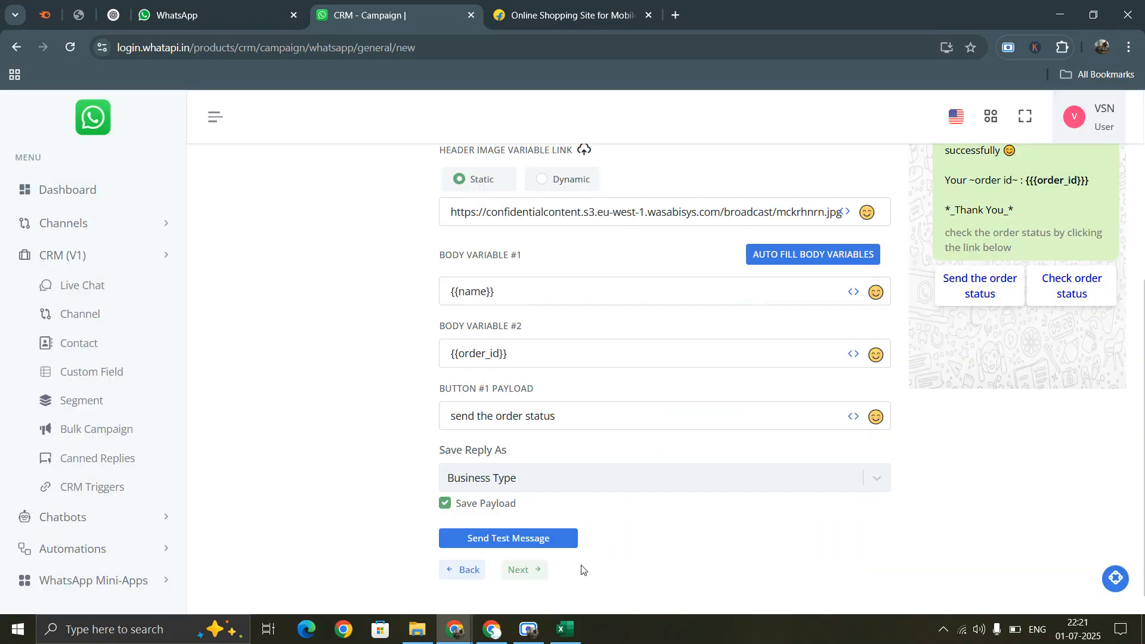
{"action": "scroll", "coordinate": [613, 472], "scroll_direction": "up", "scroll_amount": 5}
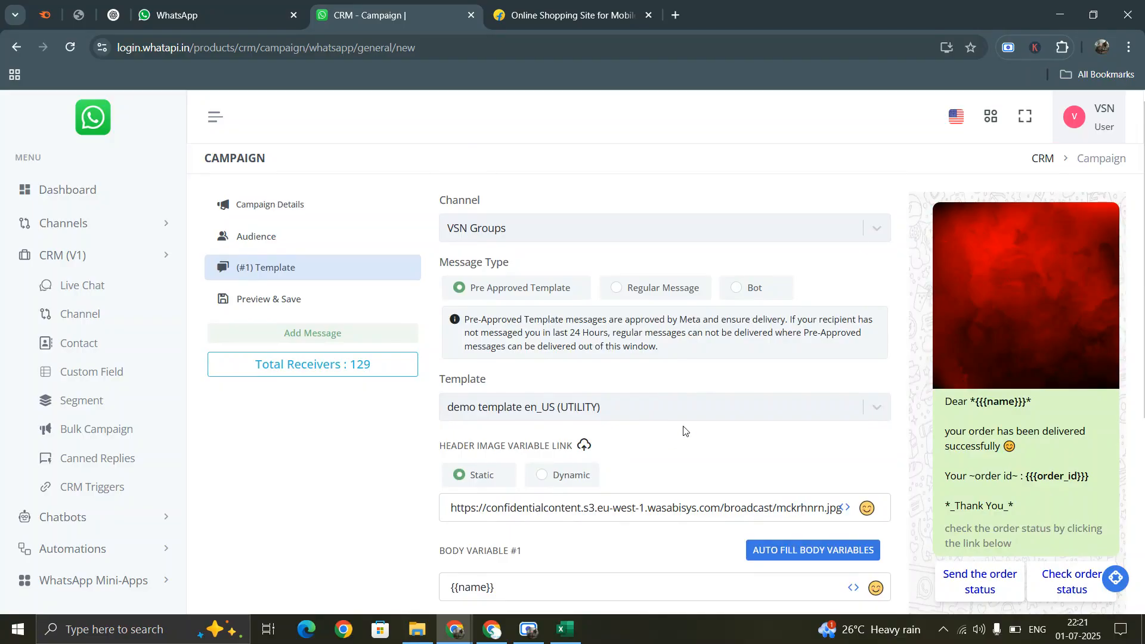
{"action": "scroll", "coordinate": [613, 472], "scroll_direction": "down", "scroll_amount": 5}
{"action": "left_click", "coordinate": [531, 559]}
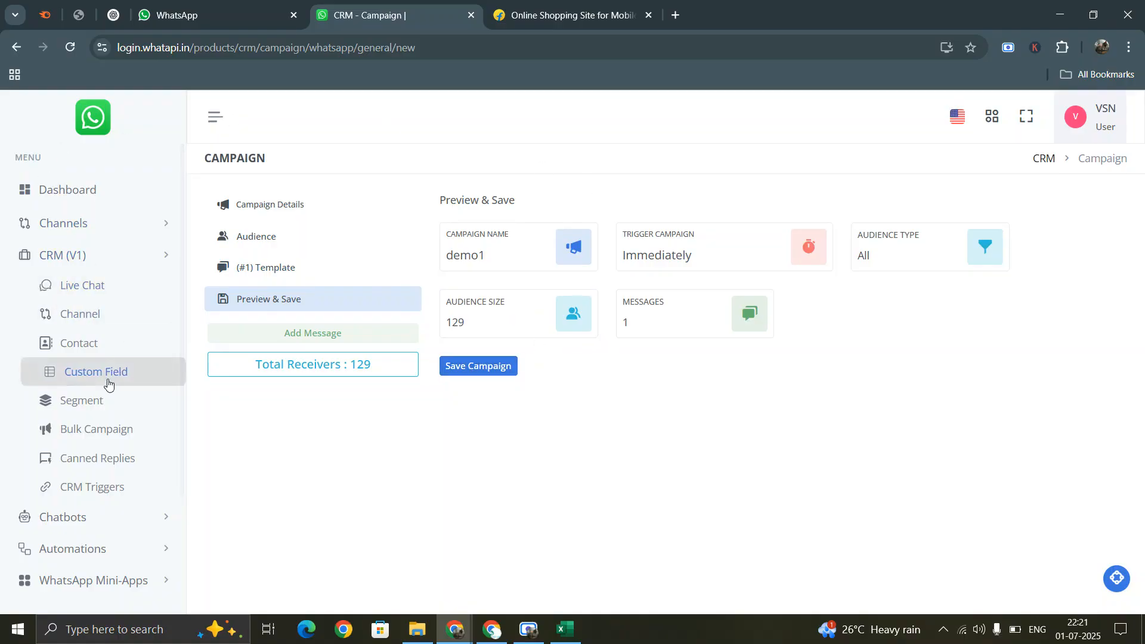
- Open the carrer_03 campaign report from the Bulk Campaign list
{"action": "left_click", "coordinate": [100, 429]}
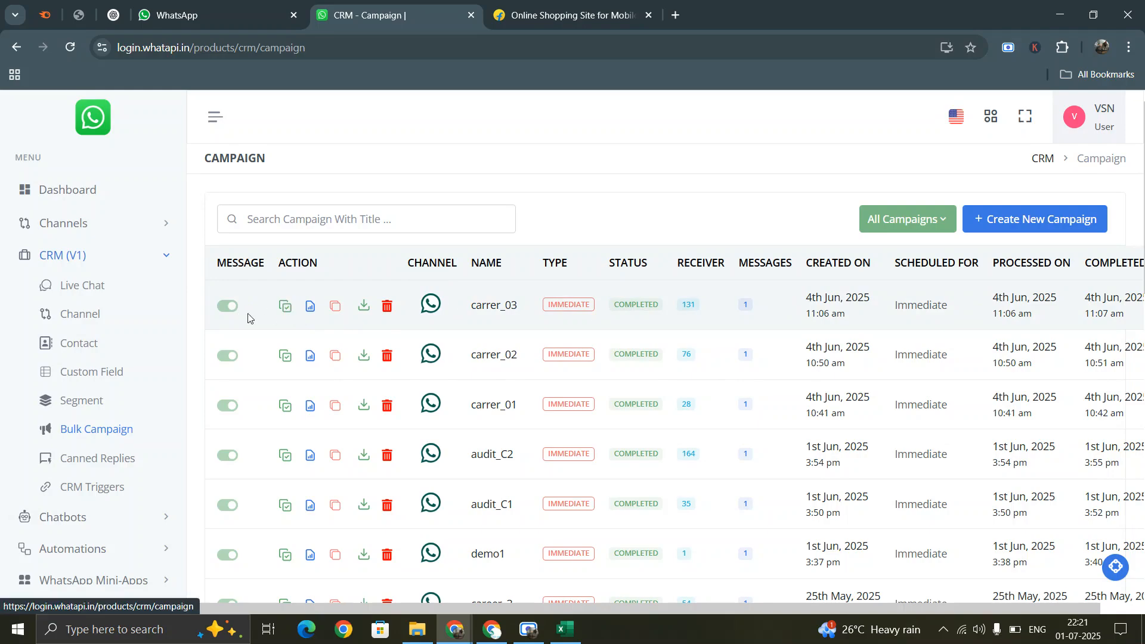
{"action": "left_click", "coordinate": [311, 309]}
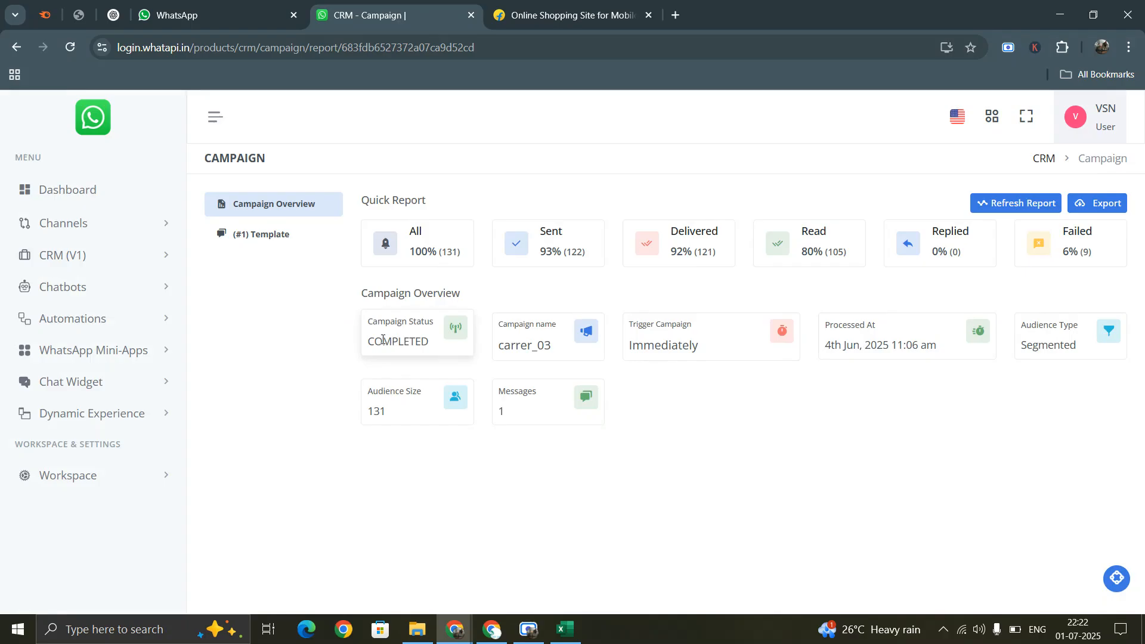
- View the carrer_03 template report's Sent, Delivered, Read and Failed recipient lists
{"action": "double_click", "coordinate": [383, 340]}
{"action": "left_click", "coordinate": [498, 346]}
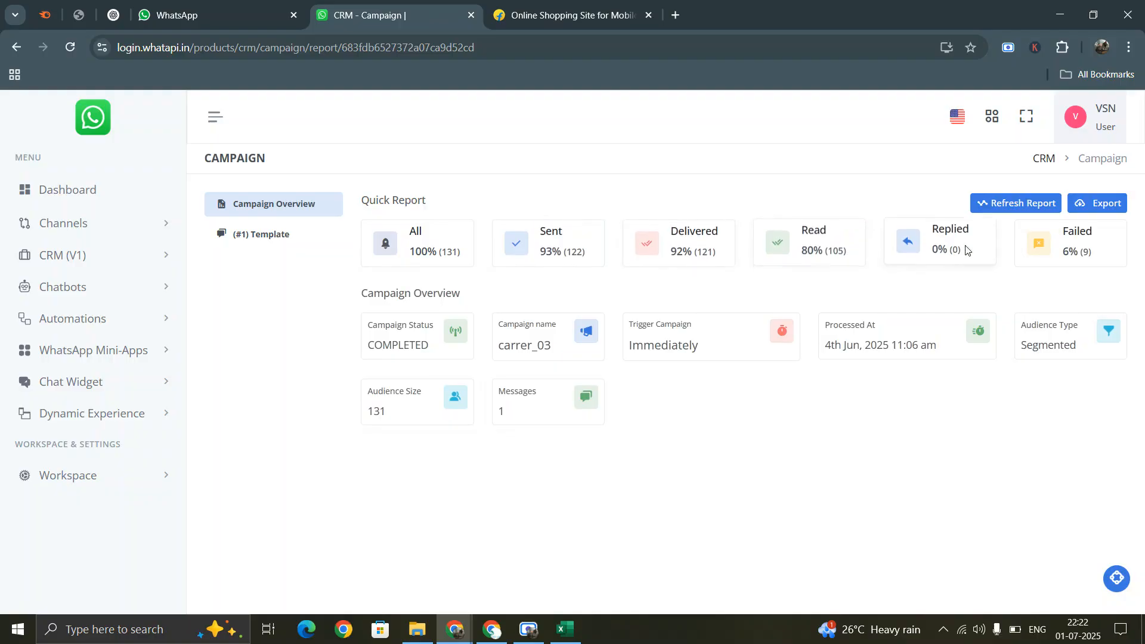
{"action": "left_click", "coordinate": [262, 234]}
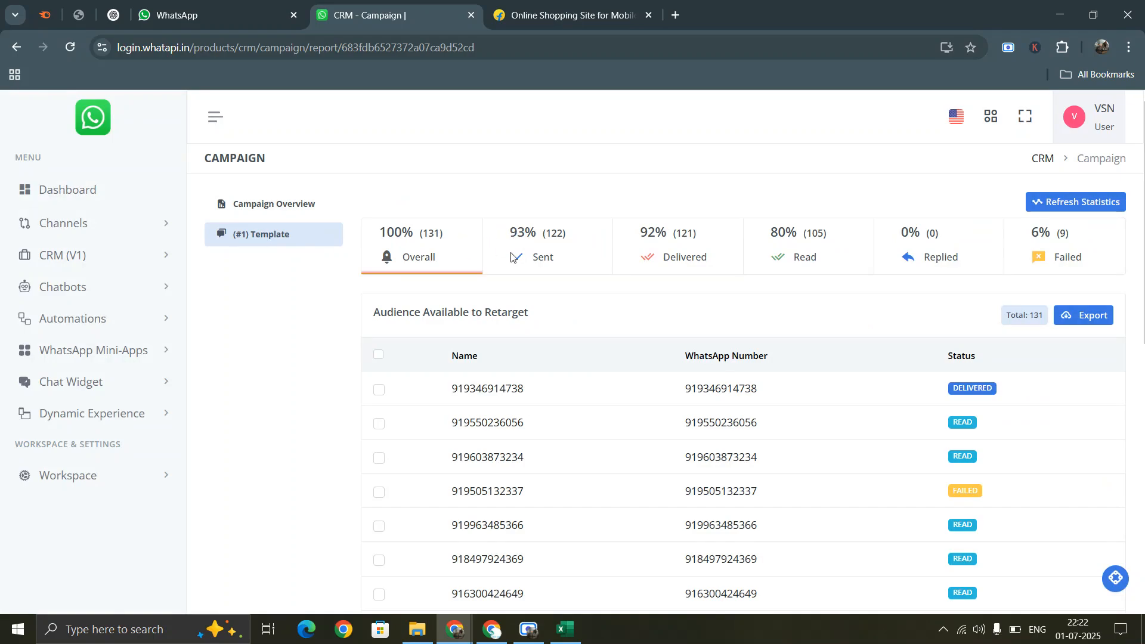
{"action": "left_click", "coordinate": [536, 233]}
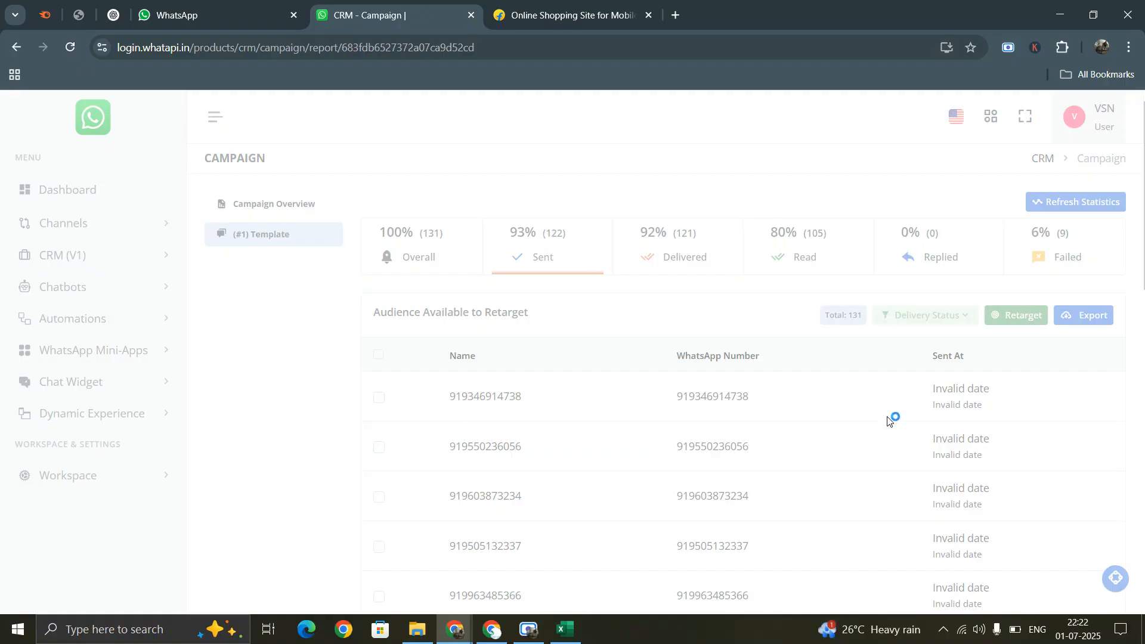
{"action": "left_click", "coordinate": [662, 255]}
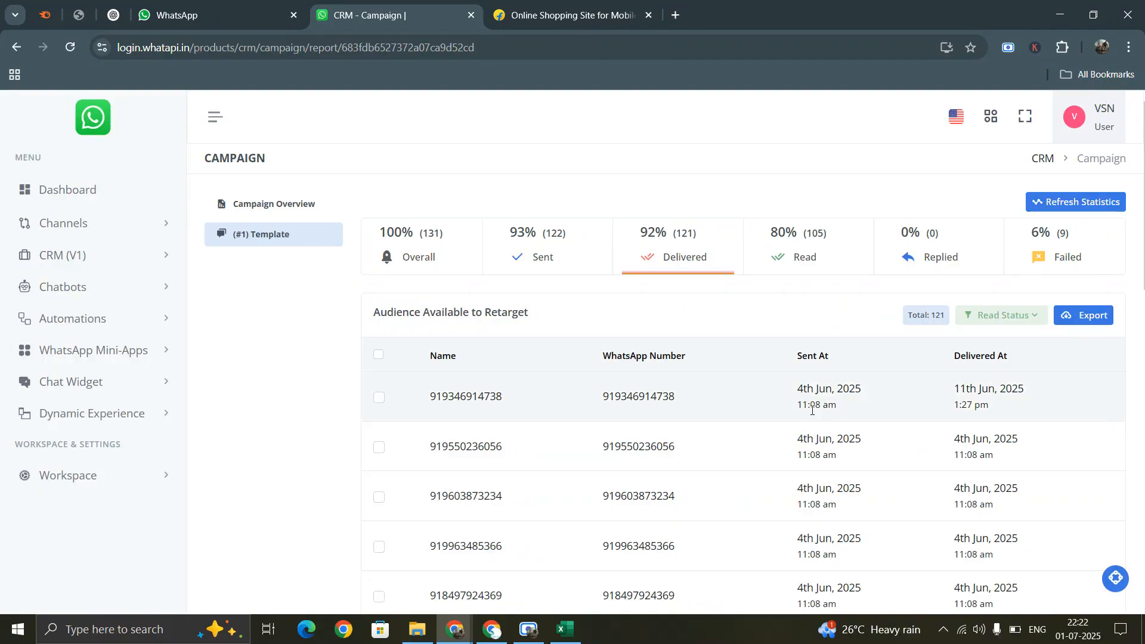
{"action": "left_click", "coordinate": [794, 254]}
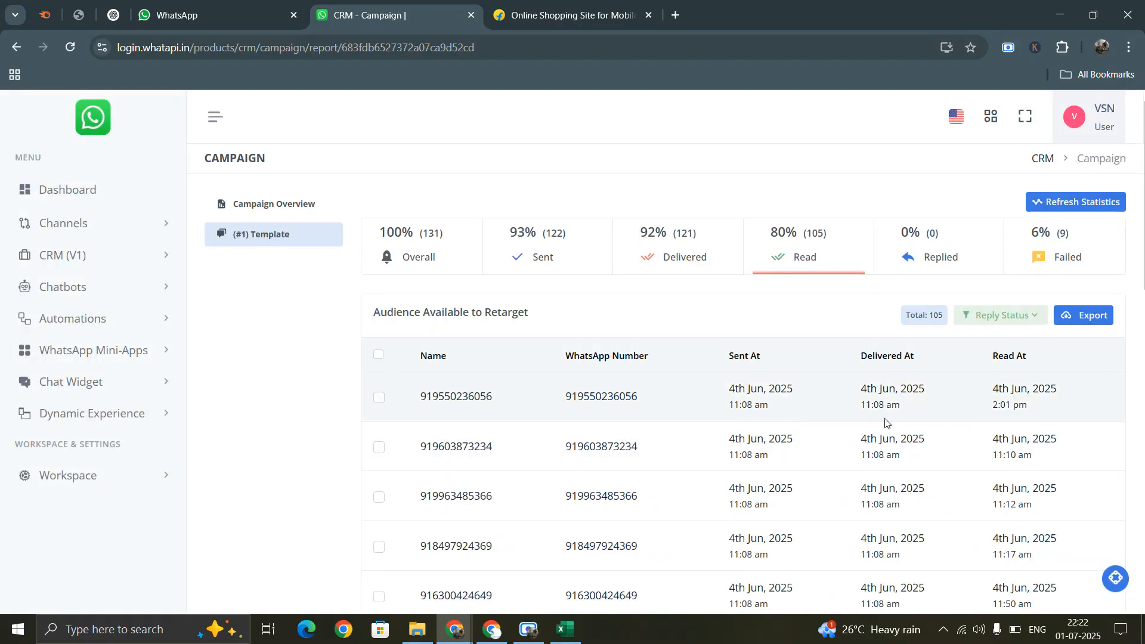
{"action": "left_click", "coordinate": [1094, 250]}
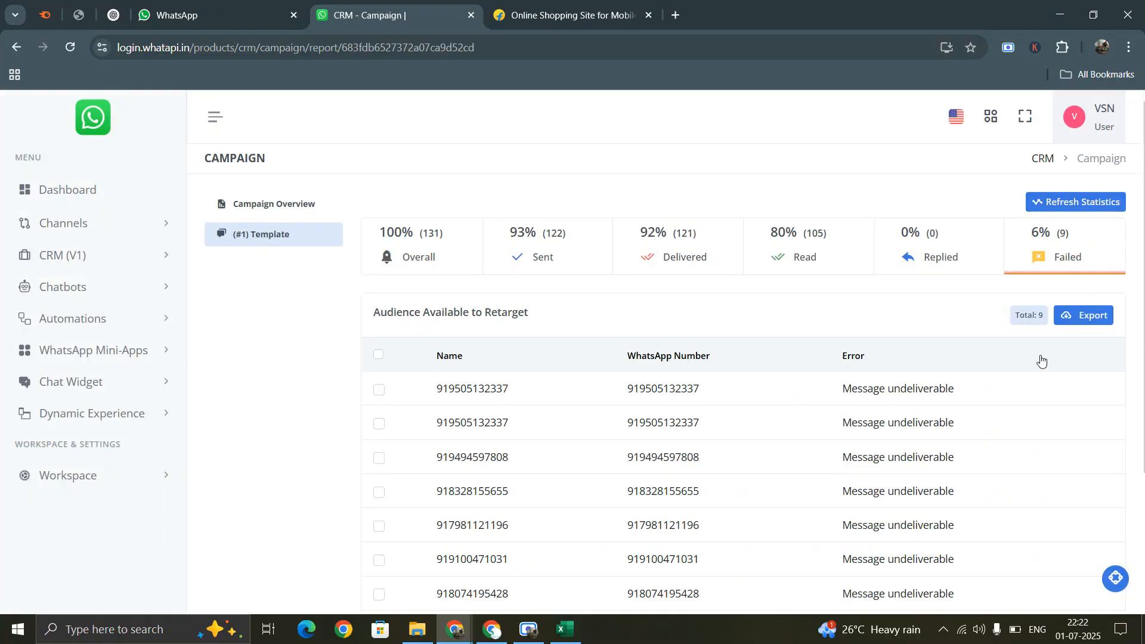
- Inspect the failed recipients' 'Message undeliverable' errors, then go back to Bulk Campaign
{"action": "scroll", "coordinate": [874, 323], "scroll_direction": "down", "scroll_amount": 3}
{"action": "left_click_drag", "start_coordinate": [843, 238], "coordinate": [922, 235]}
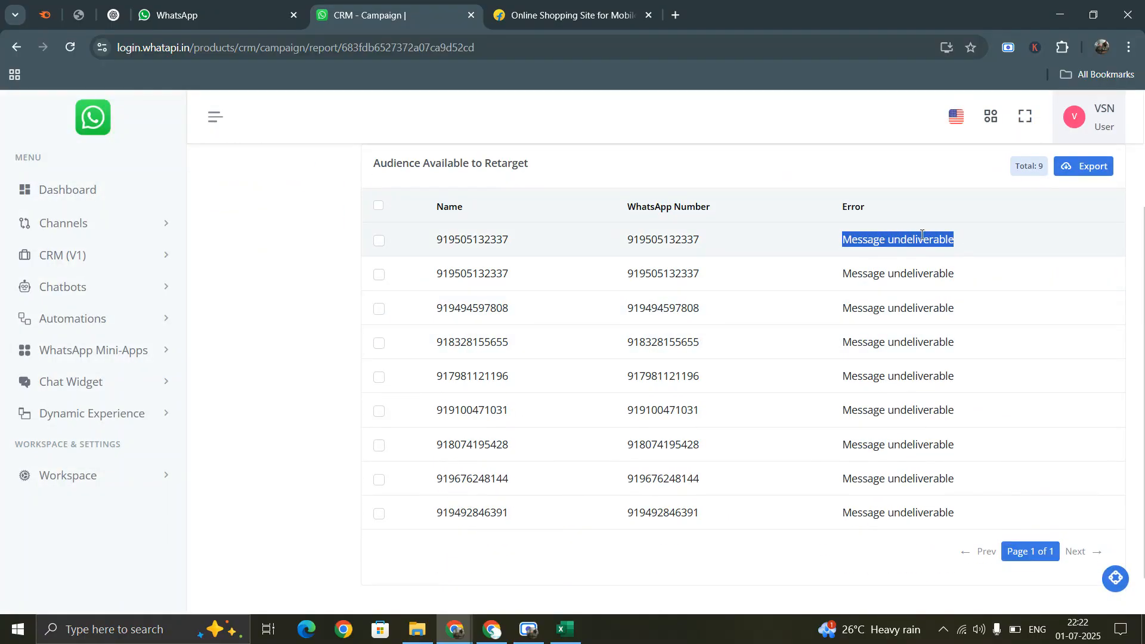
{"action": "double_click", "coordinate": [646, 239]}
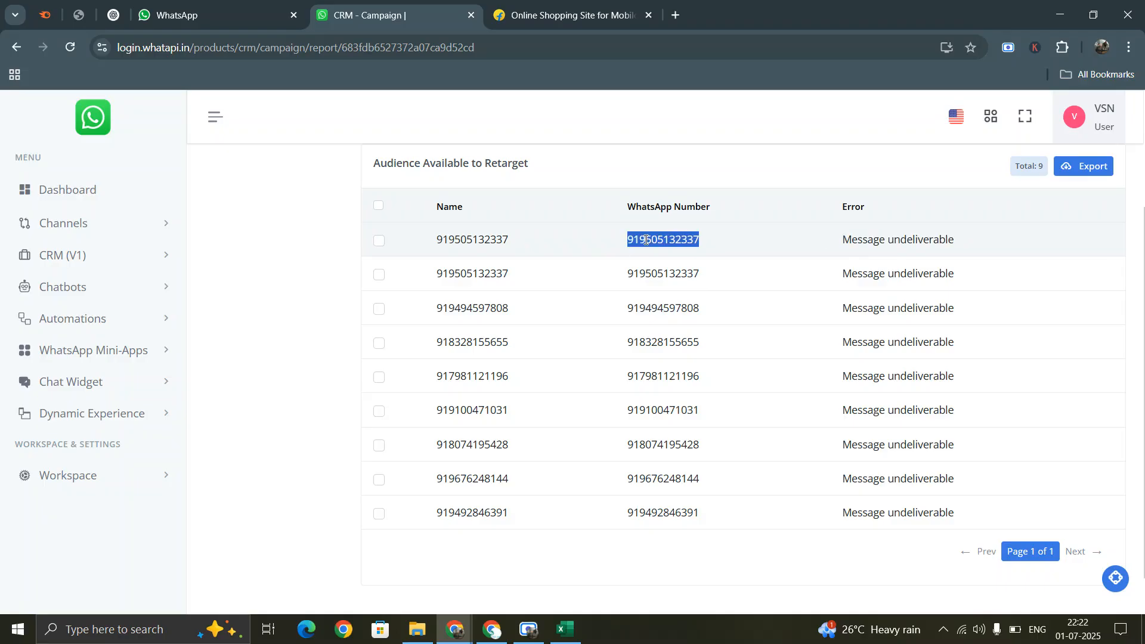
{"action": "scroll", "coordinate": [918, 286], "scroll_direction": "up", "scroll_amount": 3}
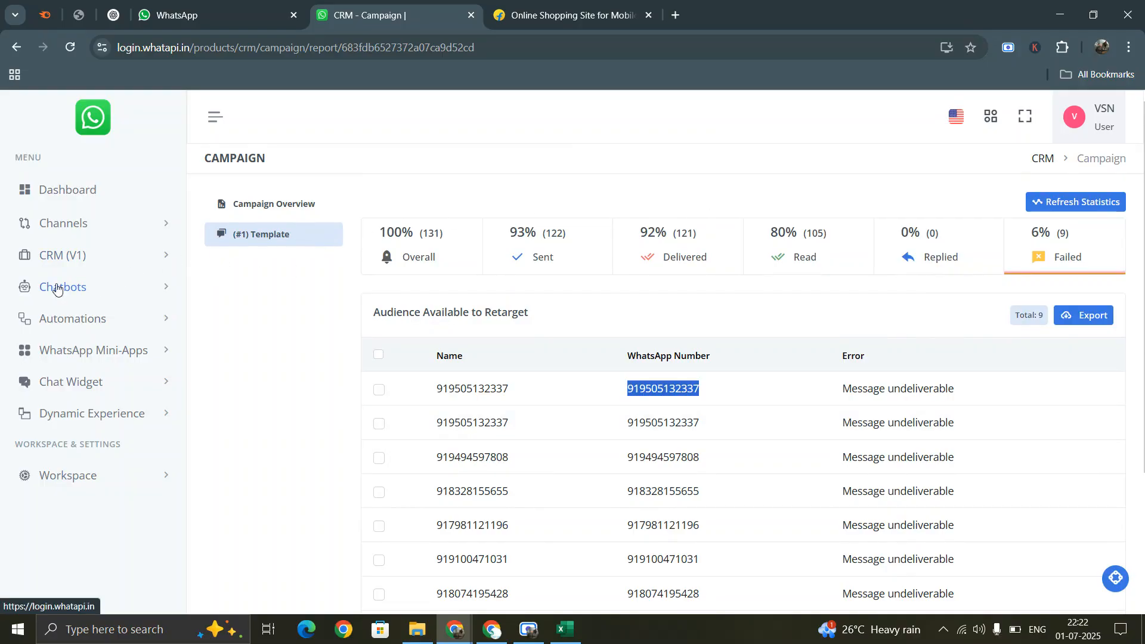
{"action": "left_click", "coordinate": [53, 257]}
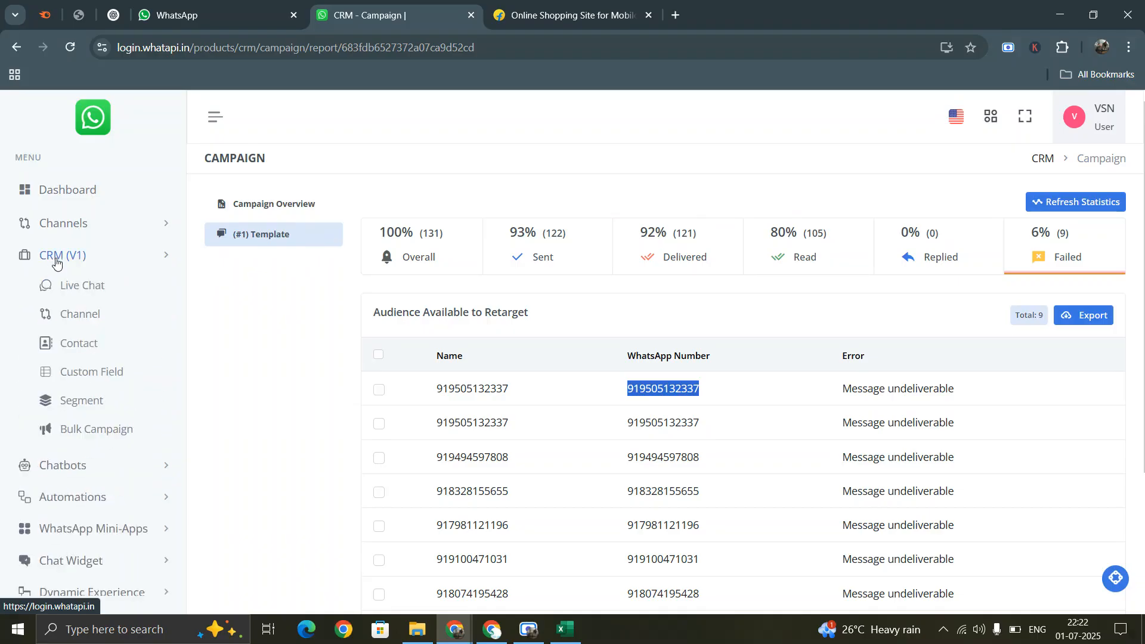
{"action": "left_click", "coordinate": [89, 430]}
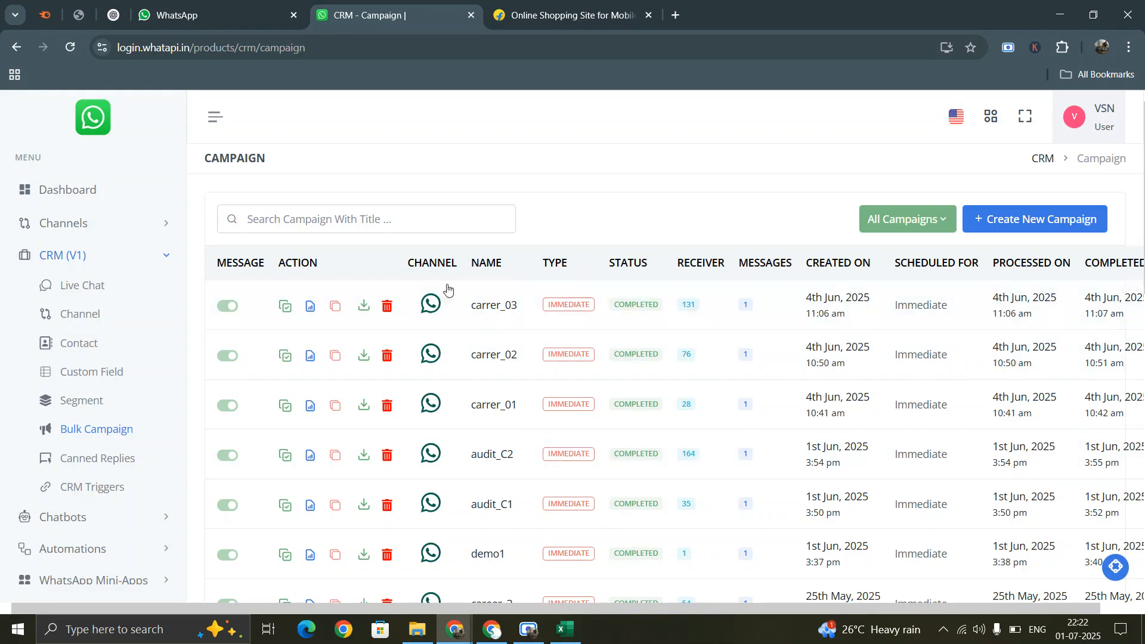
- On the Custom Field list of Business Type, Contact Number and Contact Name, start adding a field
{"action": "left_click", "coordinate": [86, 377]}
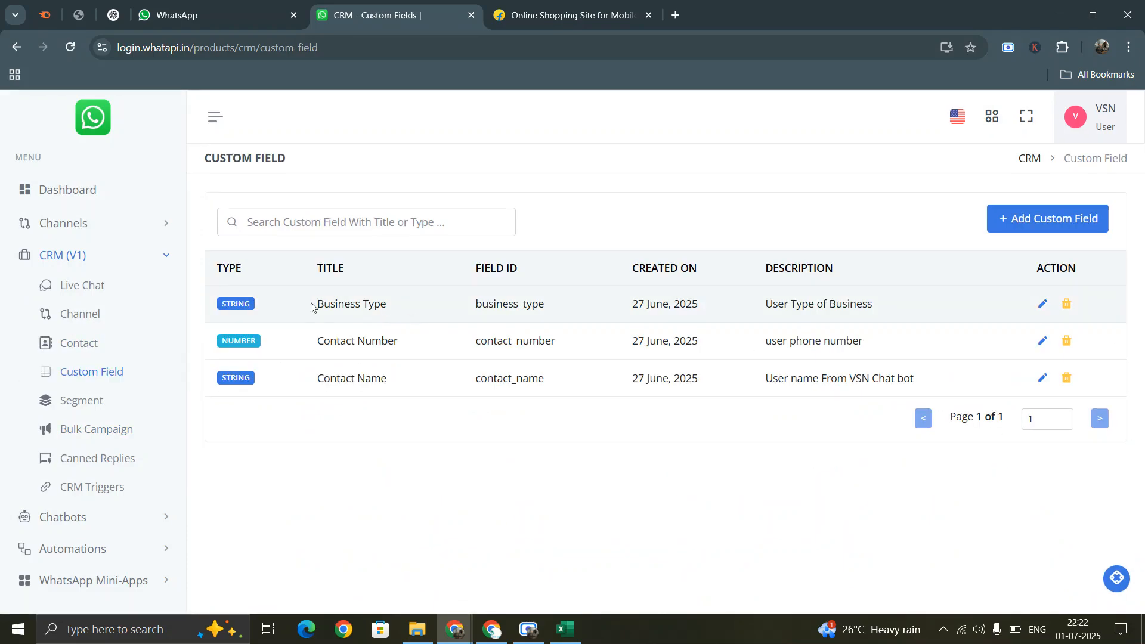
{"action": "left_click_drag", "start_coordinate": [345, 304], "coordinate": [438, 306]}
{"action": "left_click_drag", "start_coordinate": [334, 351], "coordinate": [443, 341]}
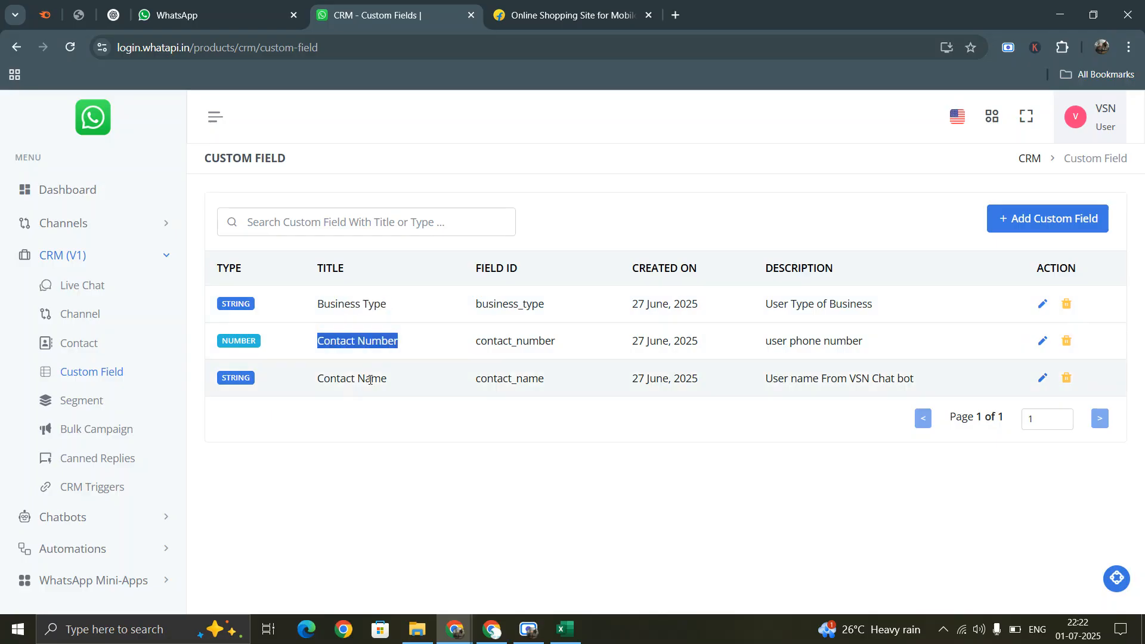
{"action": "left_click_drag", "start_coordinate": [316, 377], "coordinate": [404, 383]}
{"action": "left_click", "coordinate": [348, 382]}
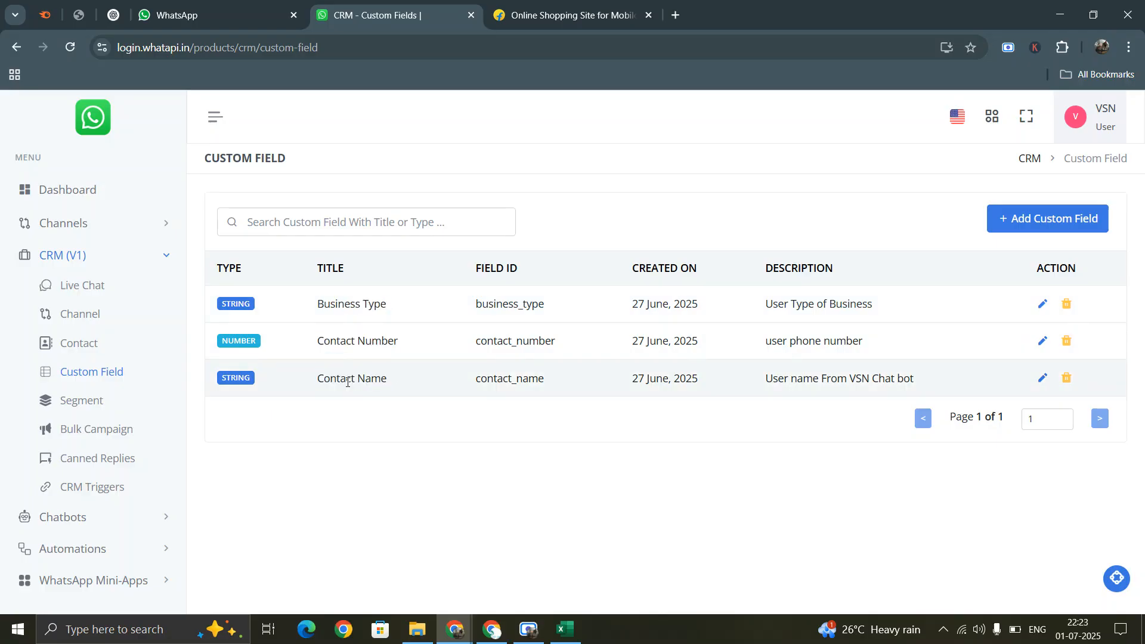
{"action": "left_click", "coordinate": [1041, 219]}
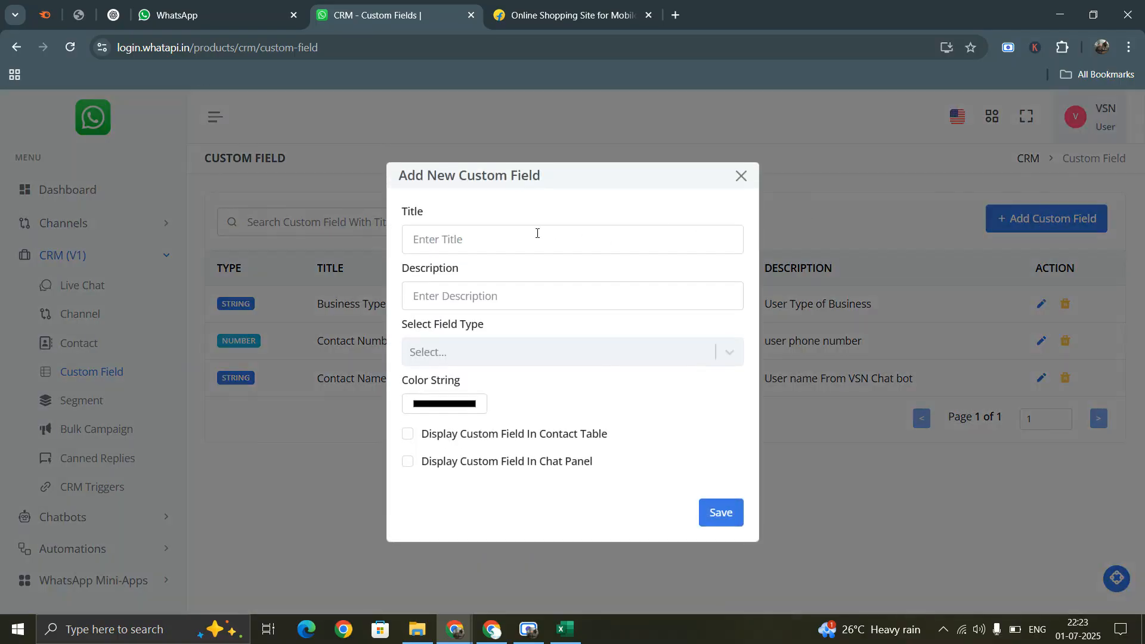
- Save String field 'order status', described 'order status for the order id', shown in contact table and chat panel
{"action": "left_click", "coordinate": [520, 237]}
{"action": "type", "text": "or"}
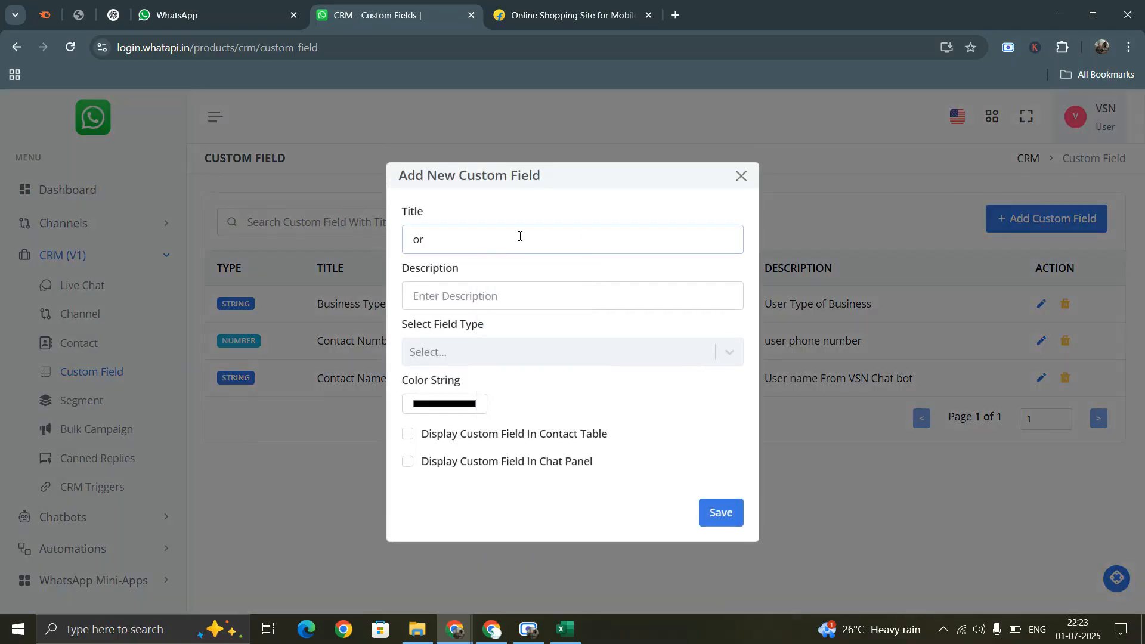
{"action": "type", "text": "der statusus"}
{"action": "left_click", "coordinate": [504, 292]}
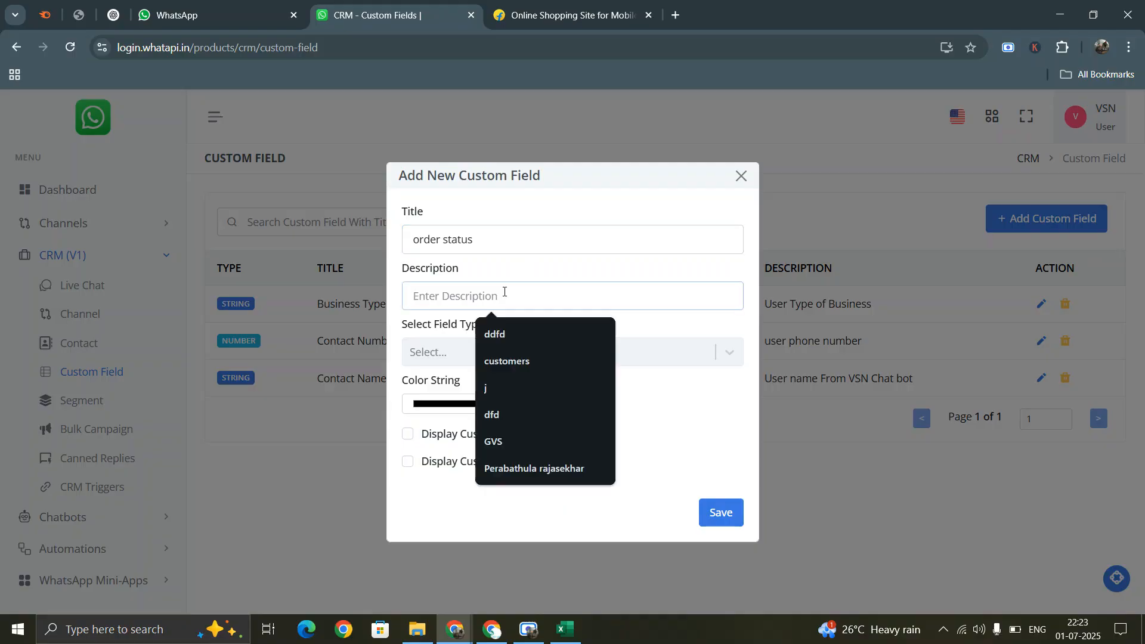
{"action": "type", "text": "order status for the ord"}
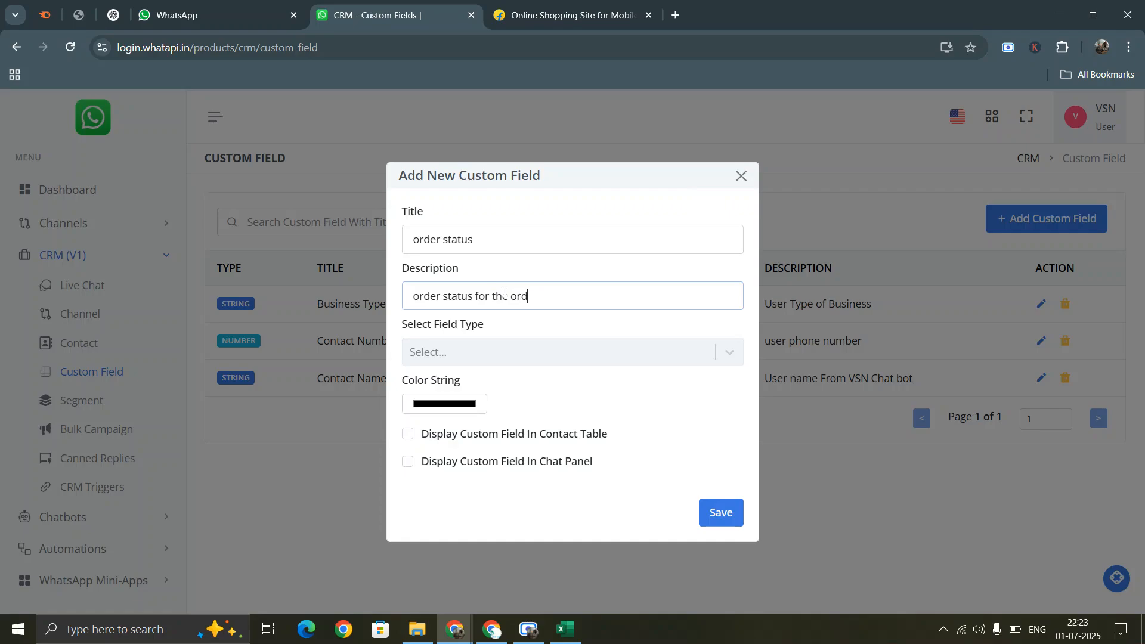
{"action": "type", "text": "er id"}
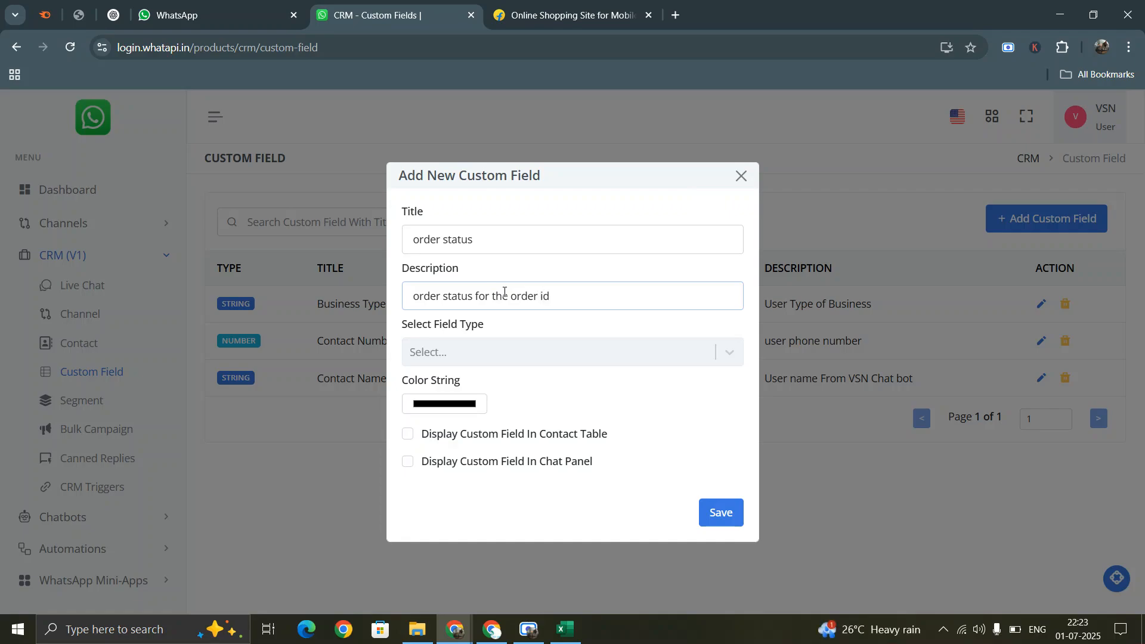
{"action": "left_click", "coordinate": [497, 364]}
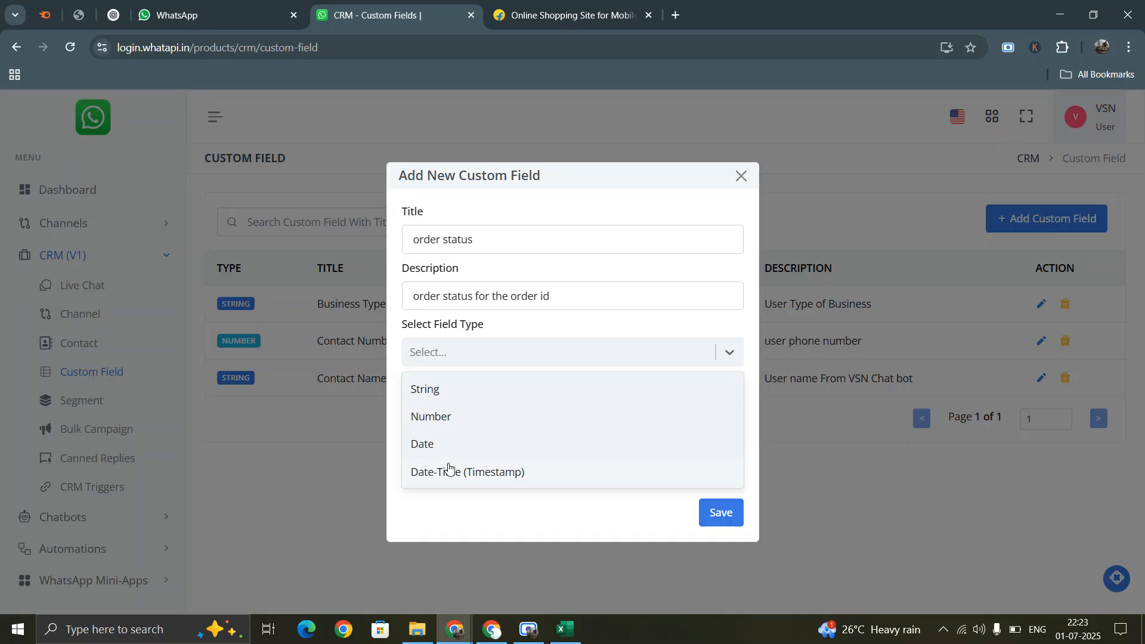
{"action": "left_click", "coordinate": [432, 390]}
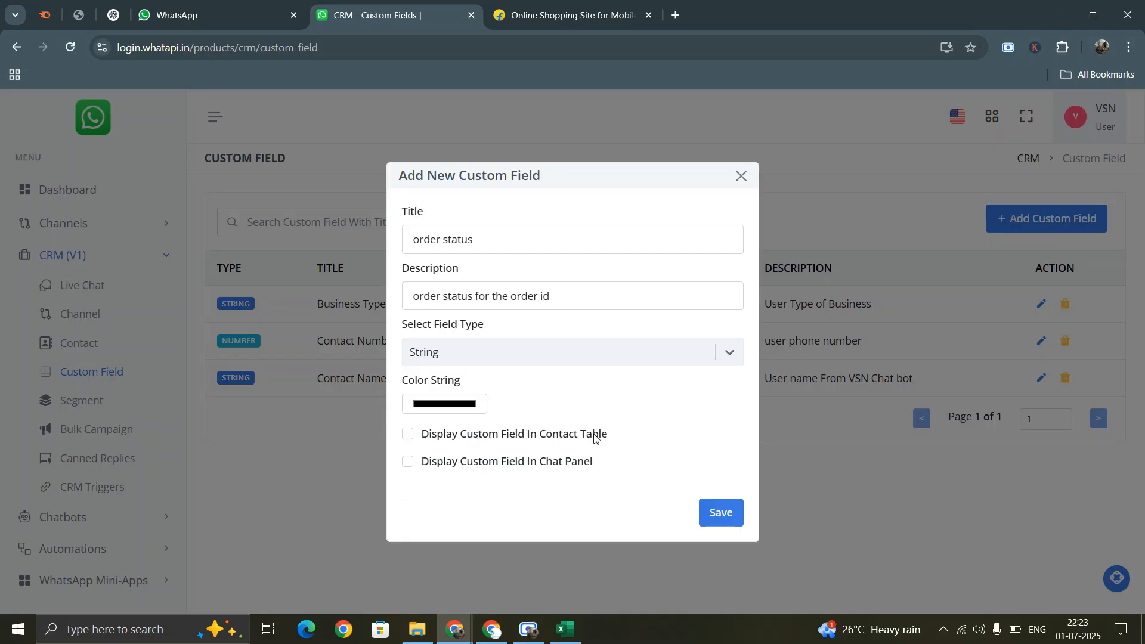
{"action": "left_click", "coordinate": [489, 434]}
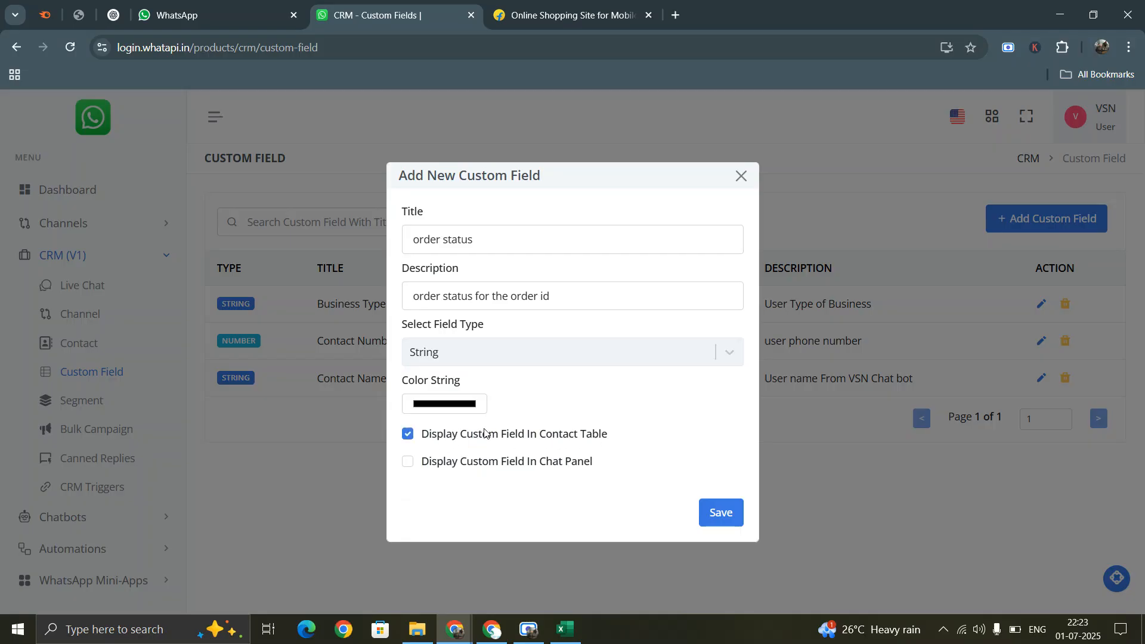
{"action": "left_click", "coordinate": [488, 464]}
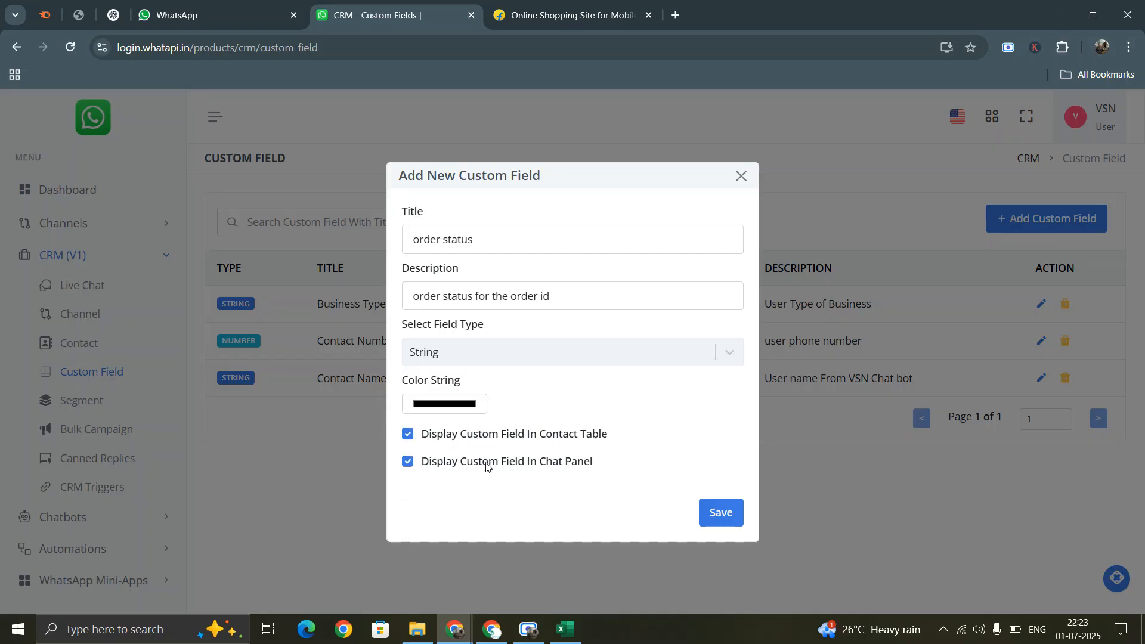
{"action": "left_click", "coordinate": [729, 520]}
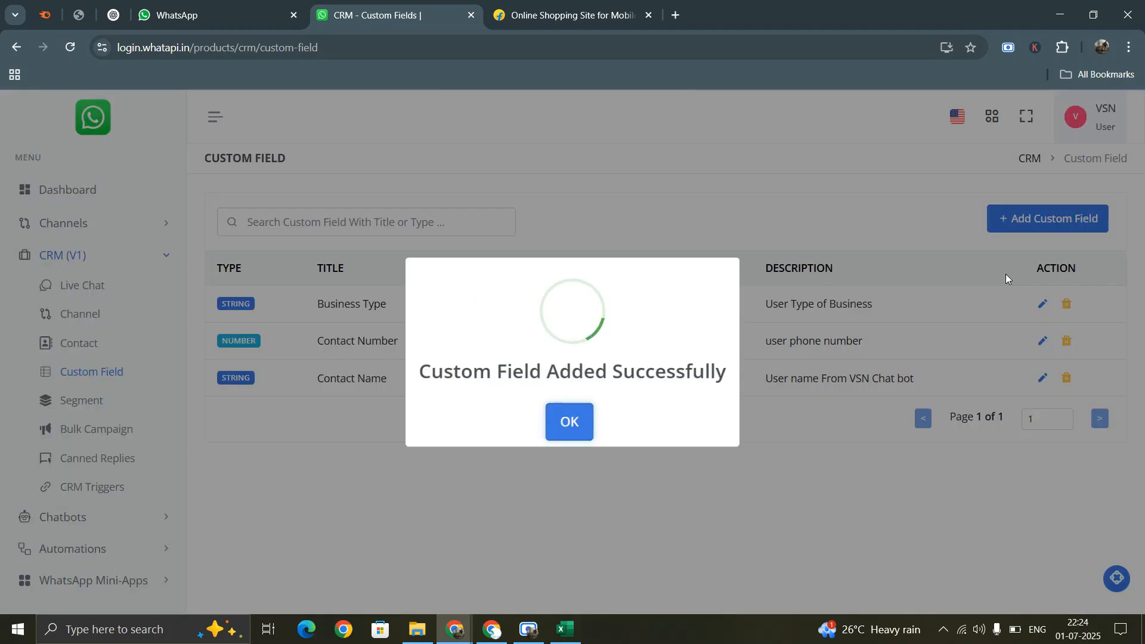
{"action": "left_click", "coordinate": [574, 428]}
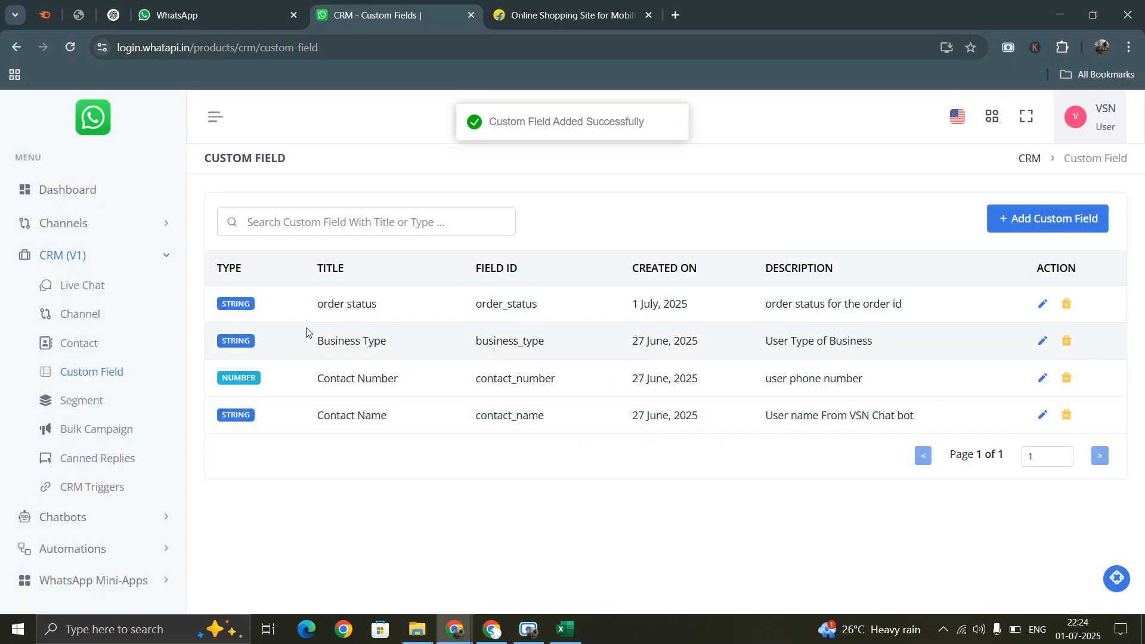
- Open the first contact's custom details from the contacts list
{"action": "left_click", "coordinate": [94, 343]}
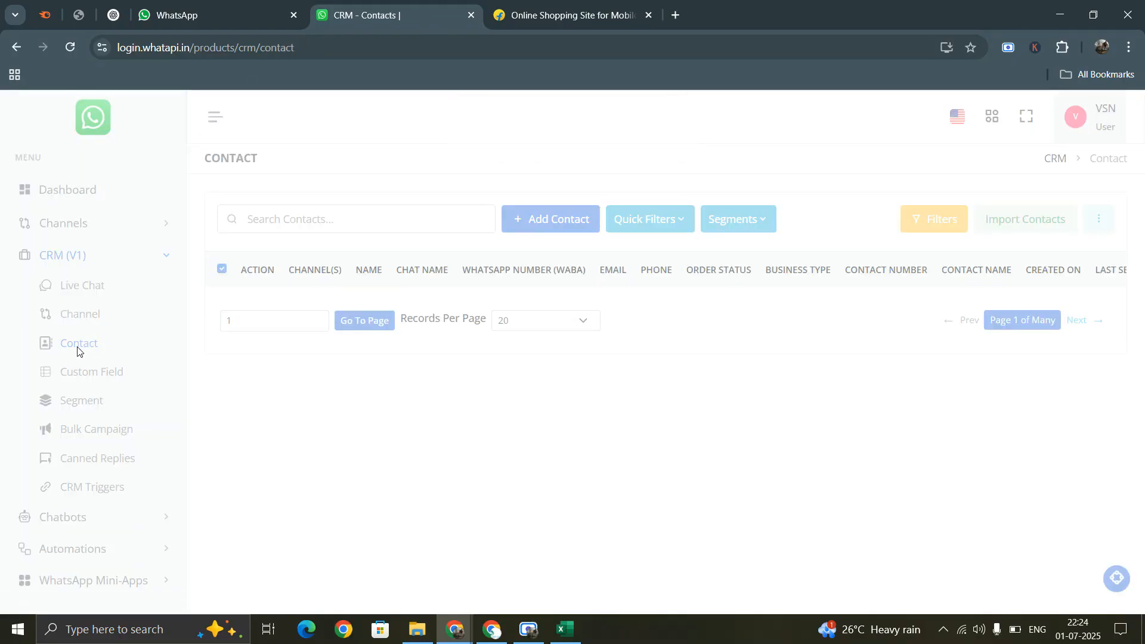
{"action": "scroll", "coordinate": [881, 362], "scroll_direction": "down", "scroll_amount": 4}
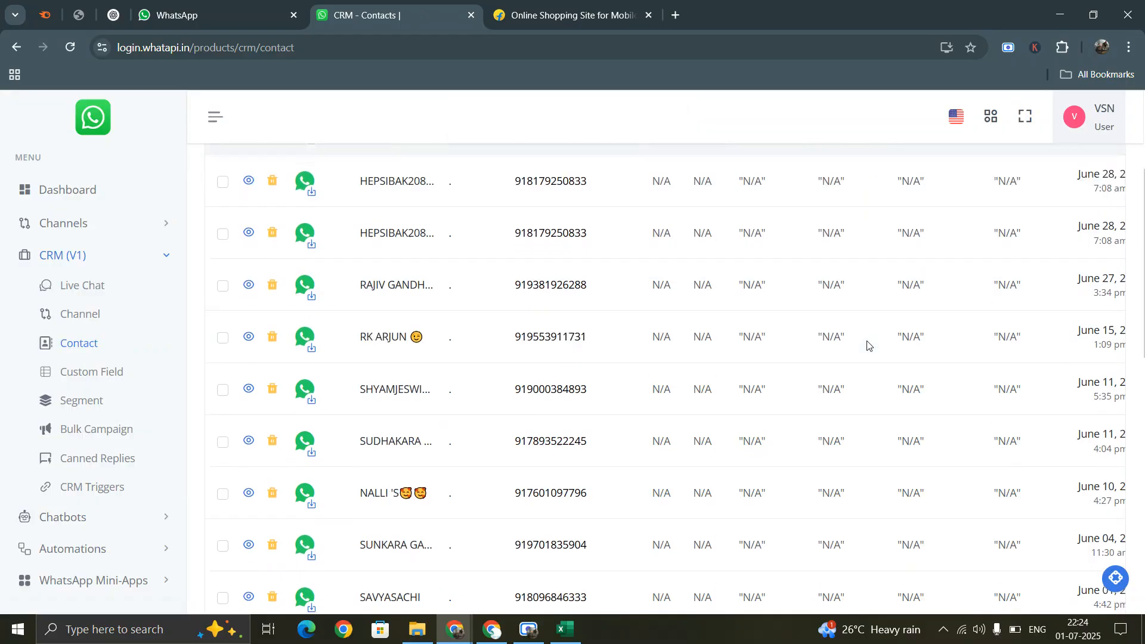
{"action": "scroll", "coordinate": [877, 360], "scroll_direction": "up", "scroll_amount": 4}
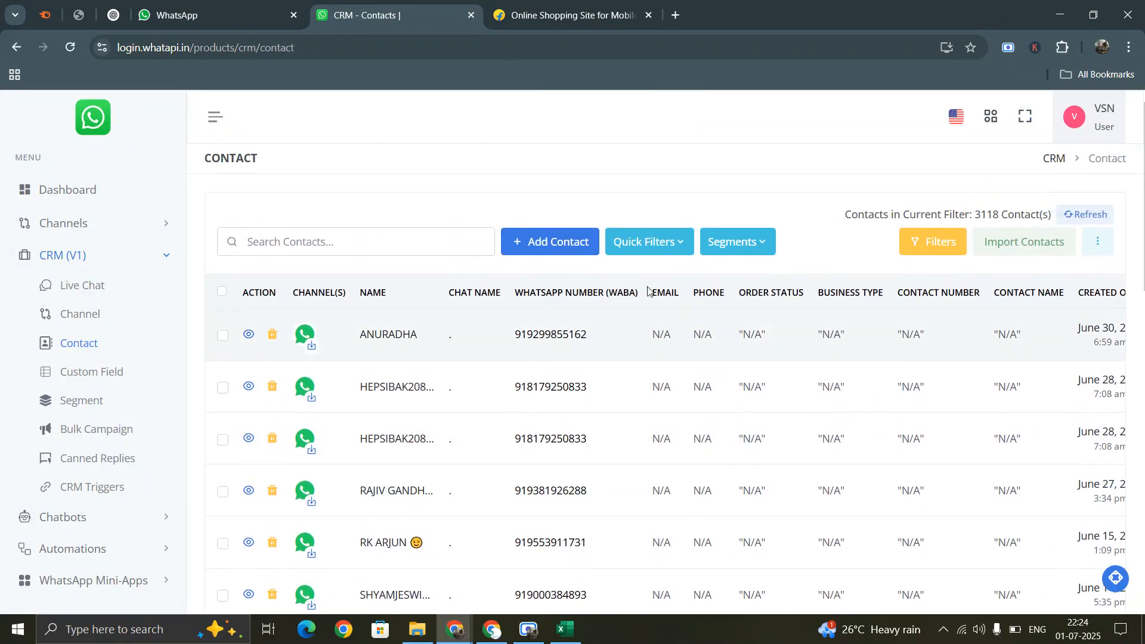
{"action": "left_click", "coordinate": [247, 336]}
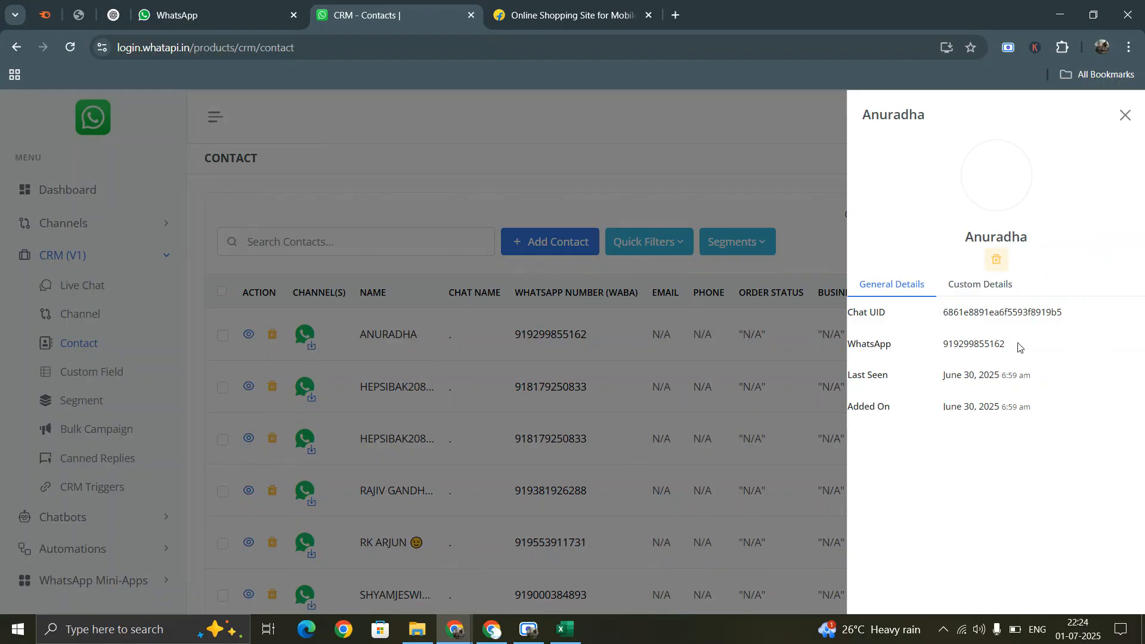
{"action": "left_click", "coordinate": [985, 342]}
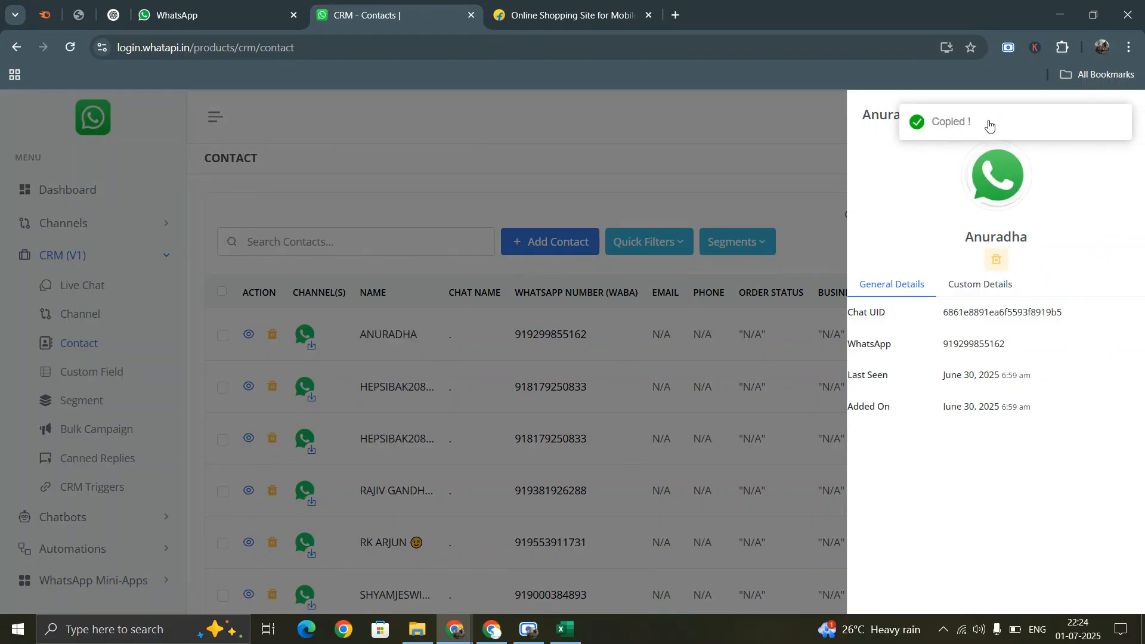
{"action": "left_click", "coordinate": [973, 285]}
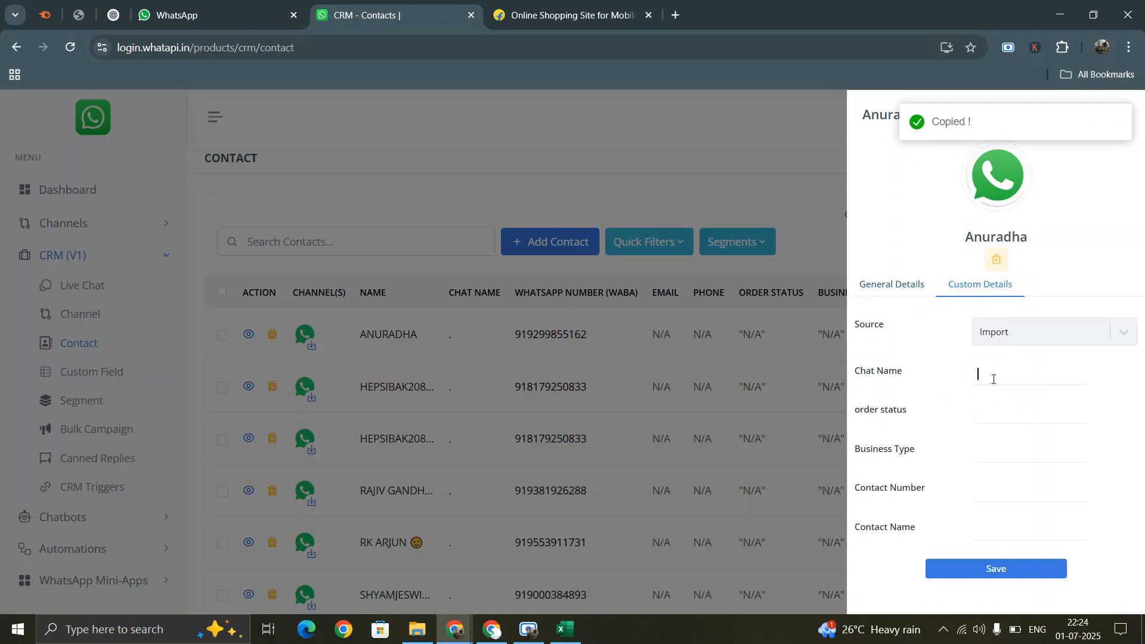
{"action": "left_click", "coordinate": [1001, 412]}
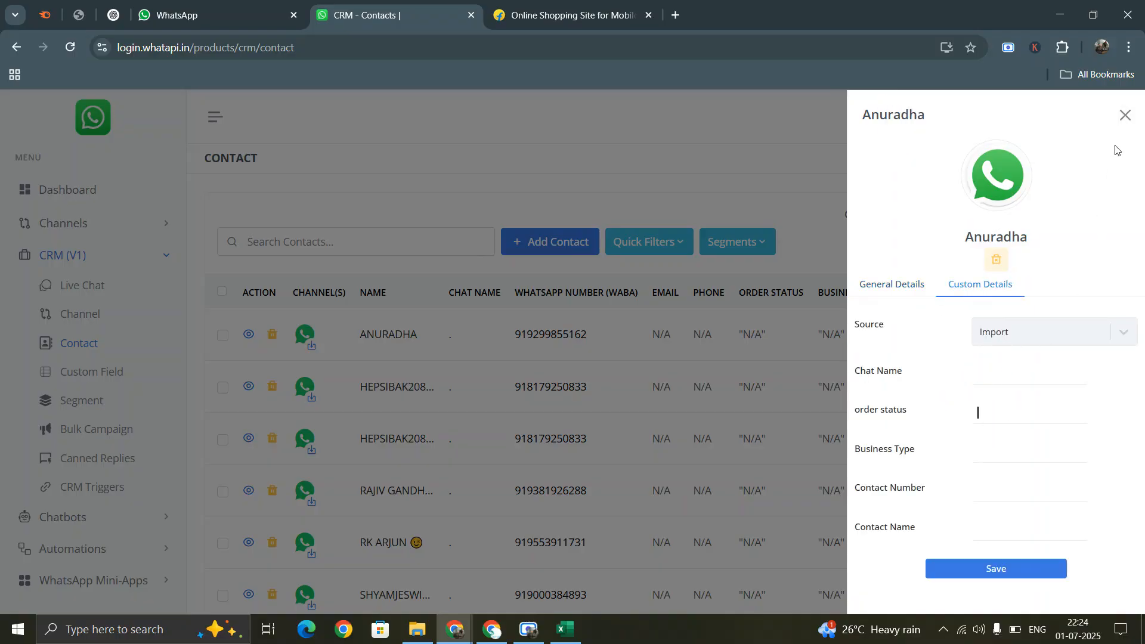
{"action": "left_click", "coordinate": [1124, 115]}
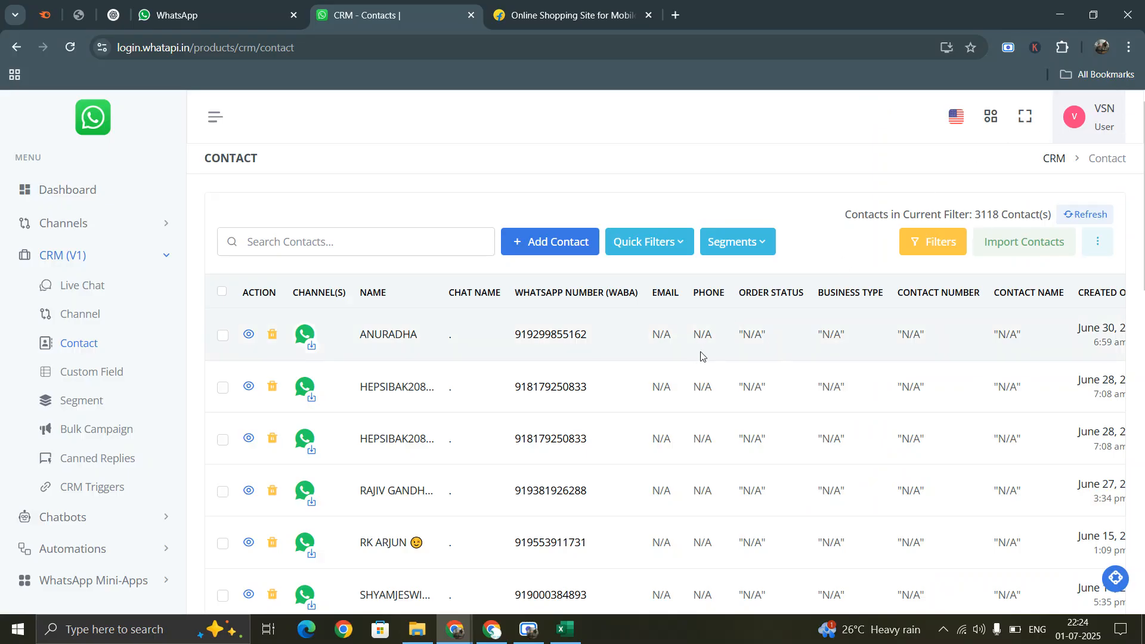
- Set the first contact's order status to complete and save
{"action": "left_click", "coordinate": [249, 335]}
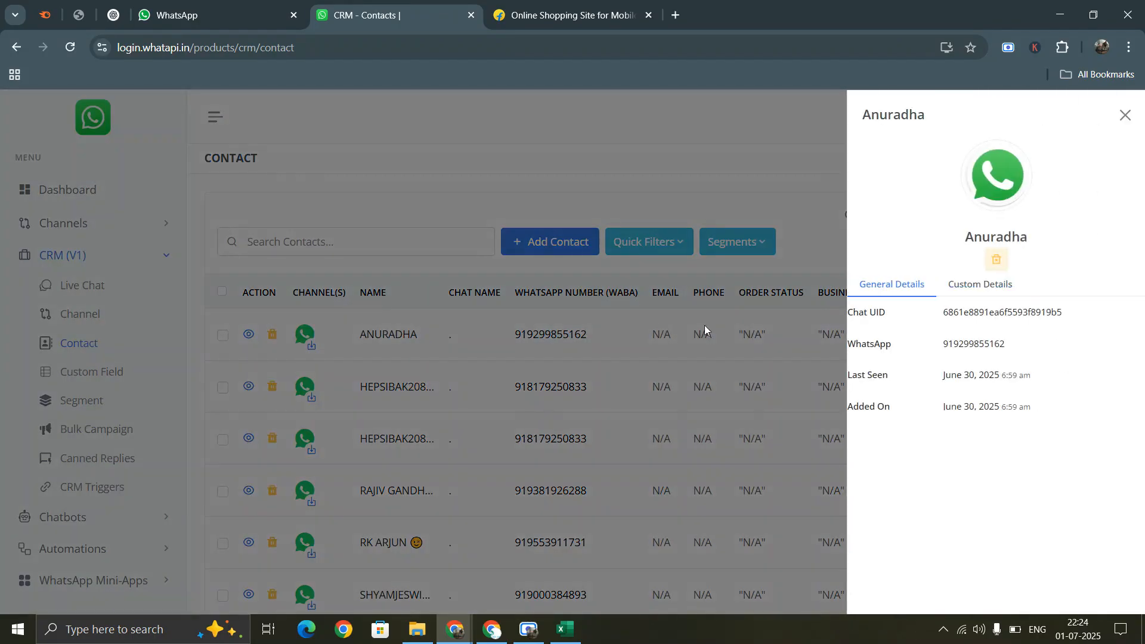
{"action": "left_click", "coordinate": [995, 288]}
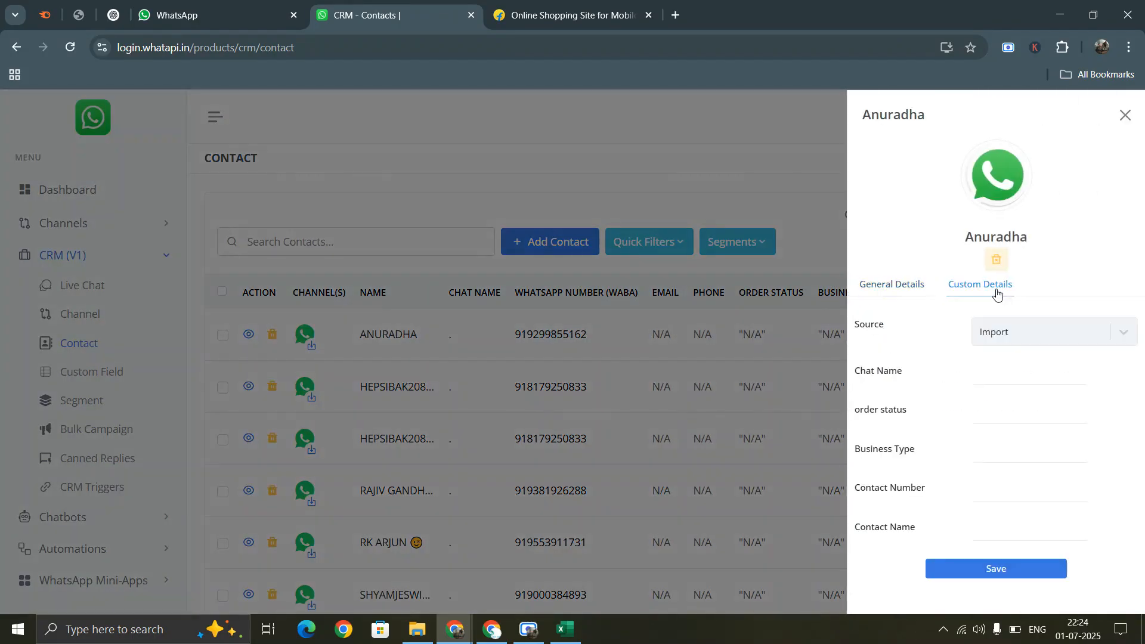
{"action": "left_click", "coordinate": [994, 373]}
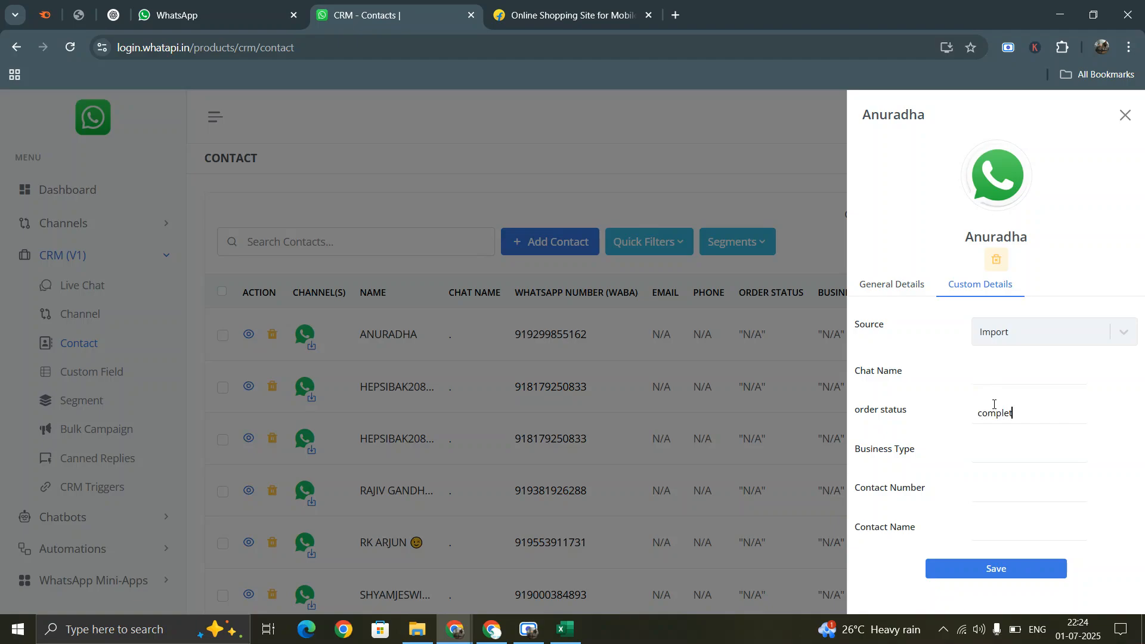
{"action": "left_click", "coordinate": [1029, 570]}
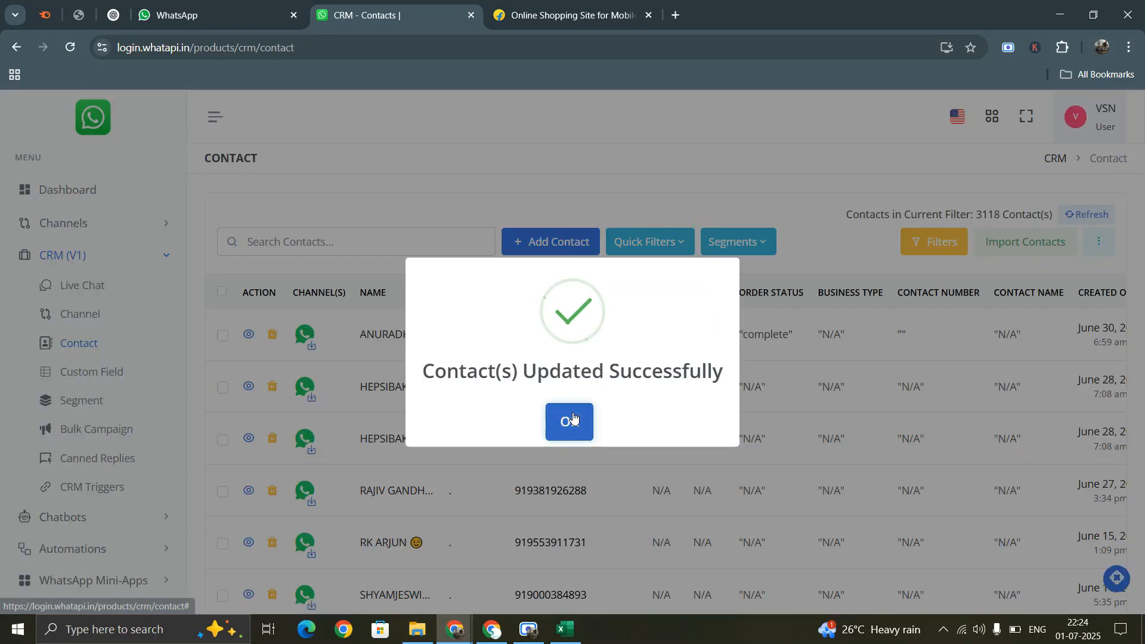
{"action": "left_click", "coordinate": [574, 416]}
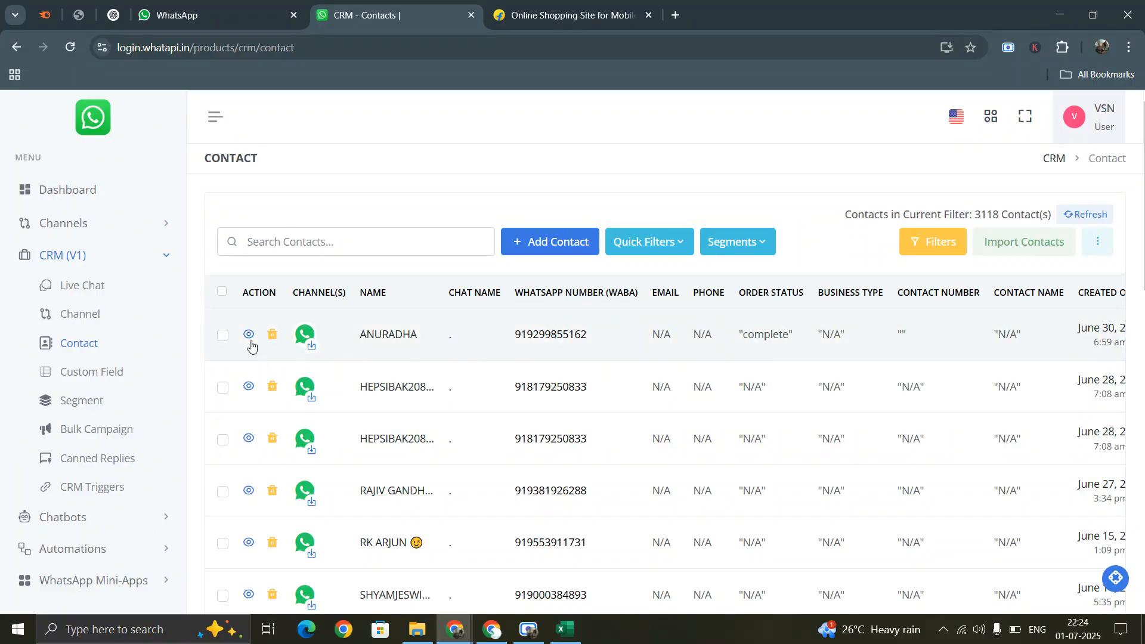
- Clear the first contact's order status value, save, and refresh the contacts list
{"action": "left_click", "coordinate": [250, 337]}
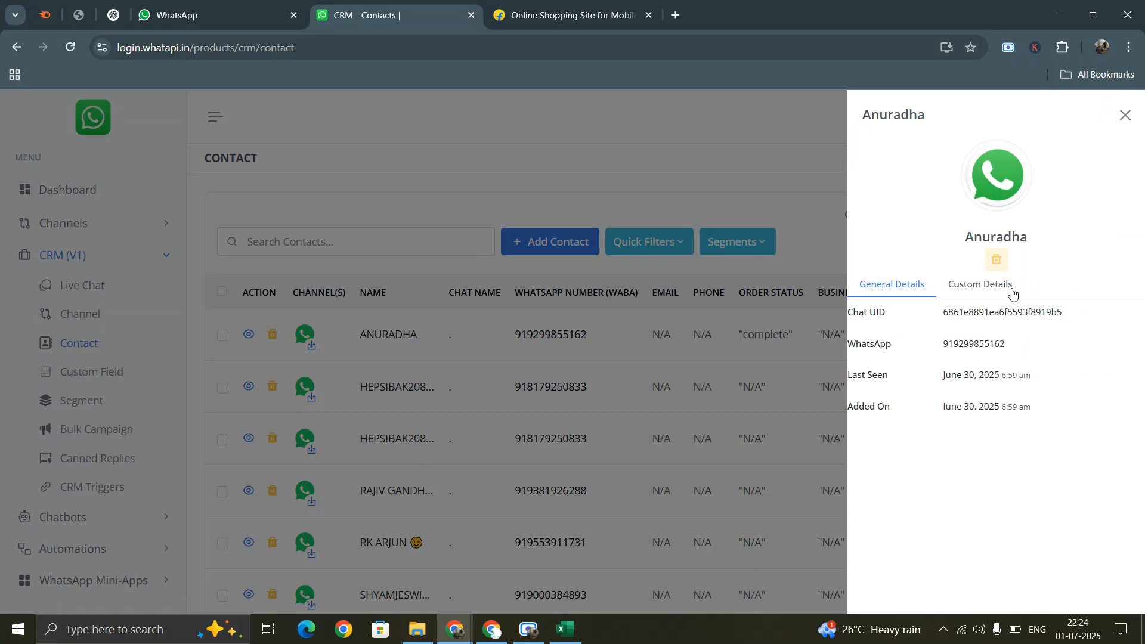
{"action": "left_click", "coordinate": [1012, 292]}
{"action": "left_click_drag", "start_coordinate": [1031, 418], "coordinate": [935, 420]}
{"action": "key", "text": "BackSpace"}
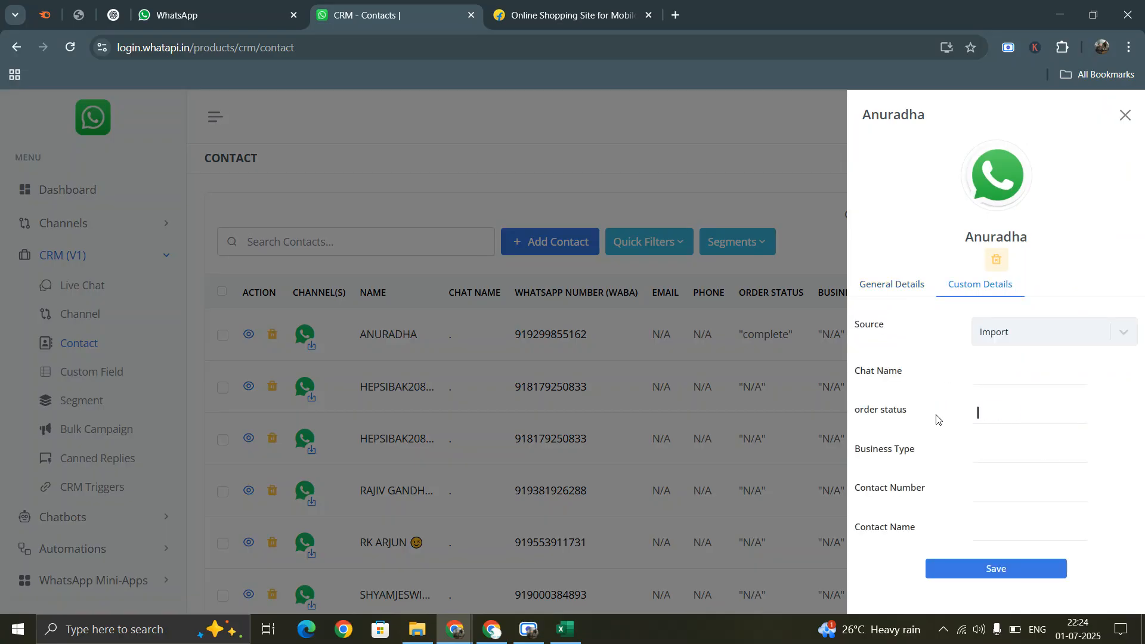
{"action": "left_click", "coordinate": [1012, 569]}
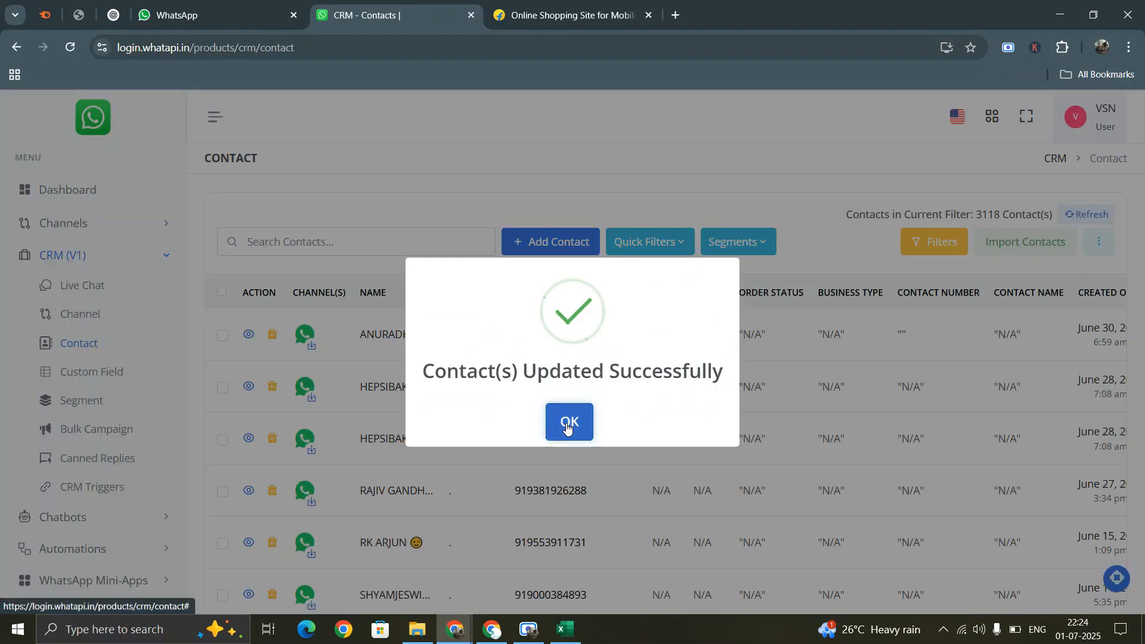
{"action": "left_click", "coordinate": [564, 422]}
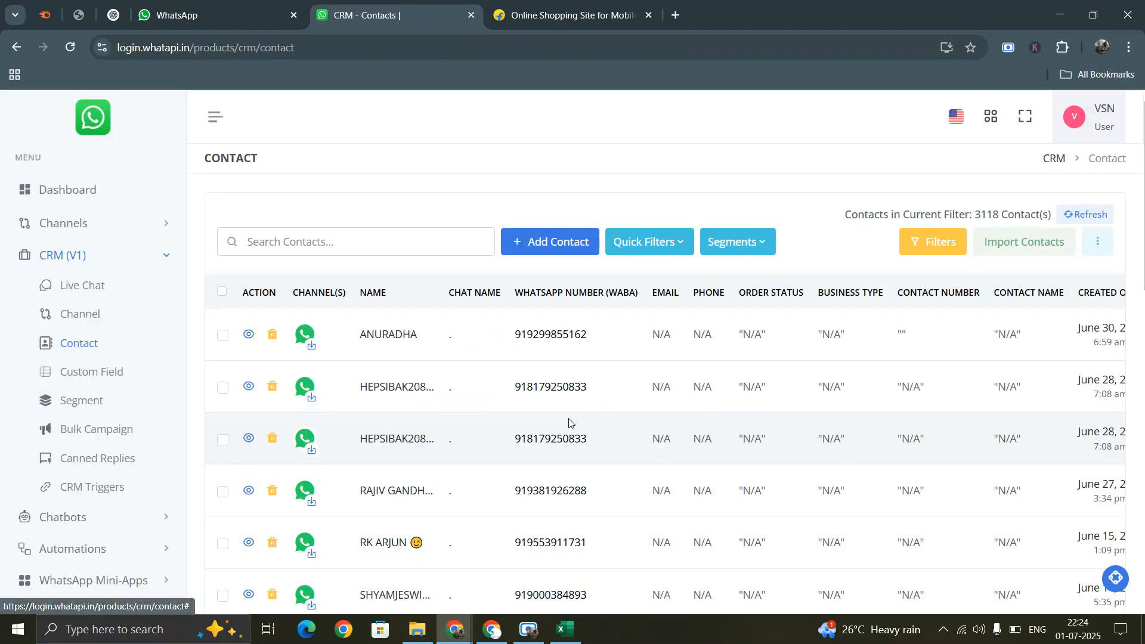
{"action": "left_click", "coordinate": [1083, 216]}
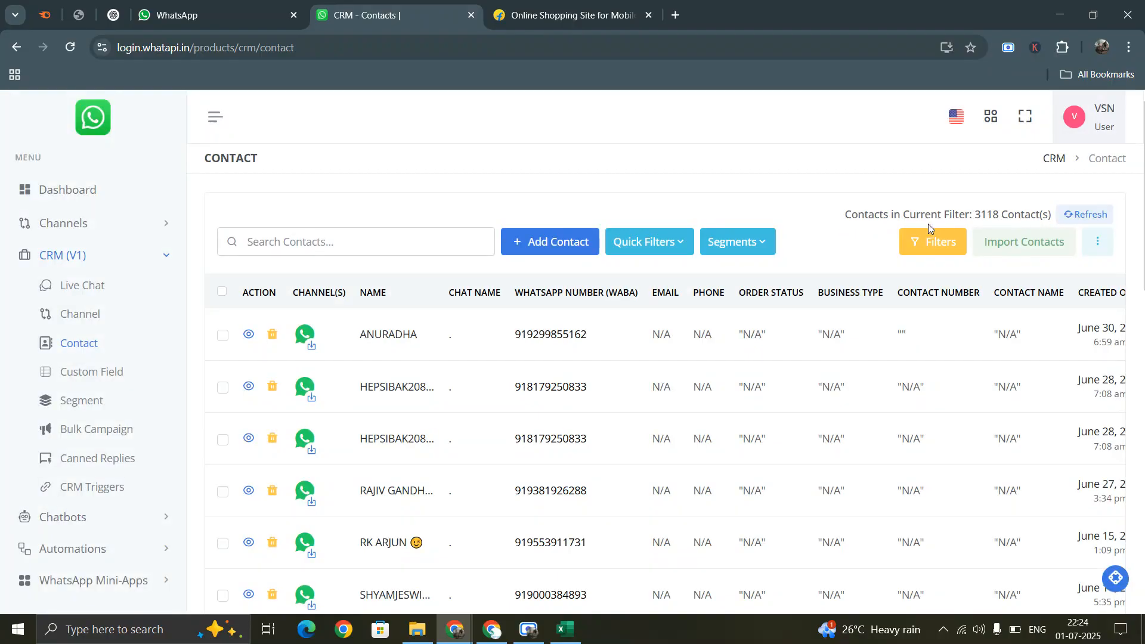
- Filter contacts by the 'customer contact details' segment, then open the Segments page
{"action": "left_click_drag", "start_coordinate": [842, 215], "coordinate": [1053, 212]}
{"action": "scroll", "coordinate": [1071, 313], "scroll_direction": "down", "scroll_amount": 3}
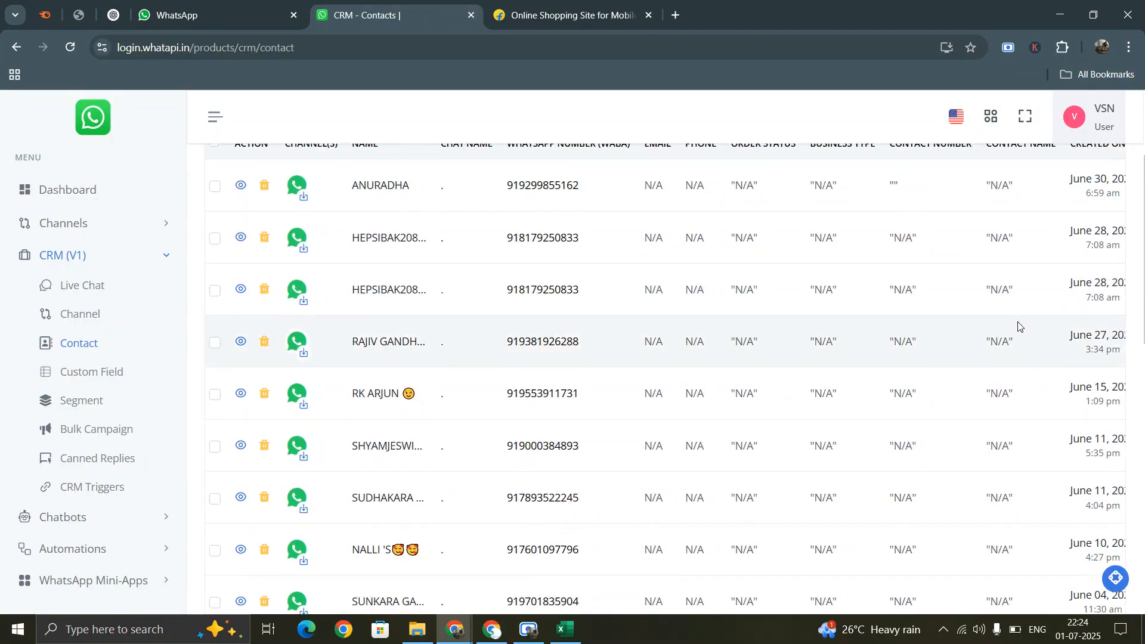
{"action": "scroll", "coordinate": [1019, 327], "scroll_direction": "right", "scroll_amount": 2}
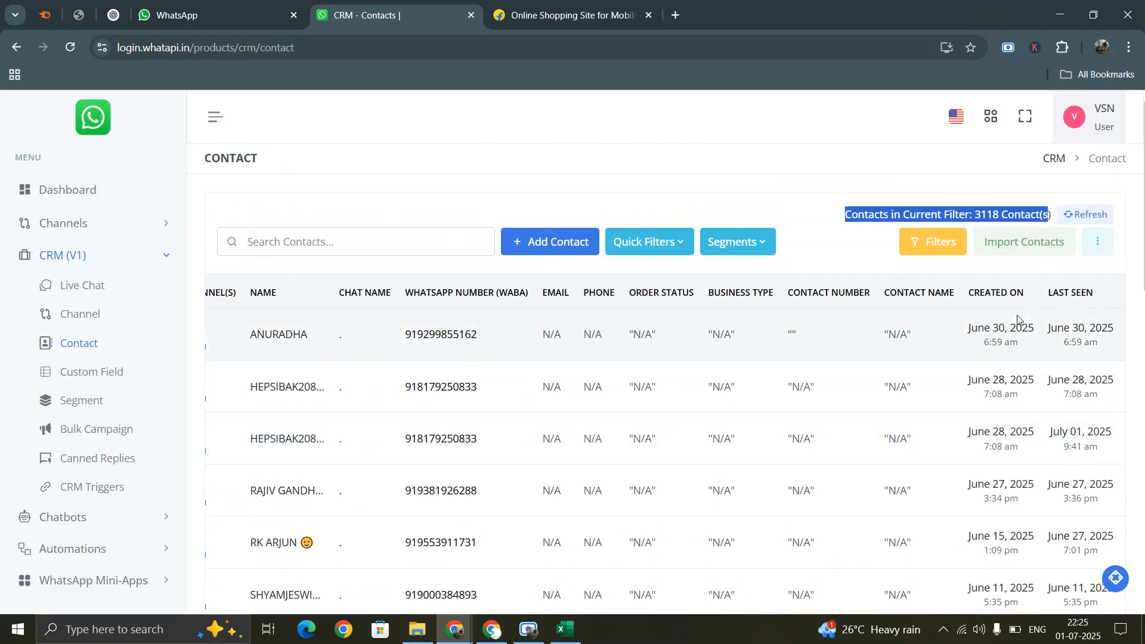
{"action": "scroll", "coordinate": [525, 352], "scroll_direction": "left", "scroll_amount": 4}
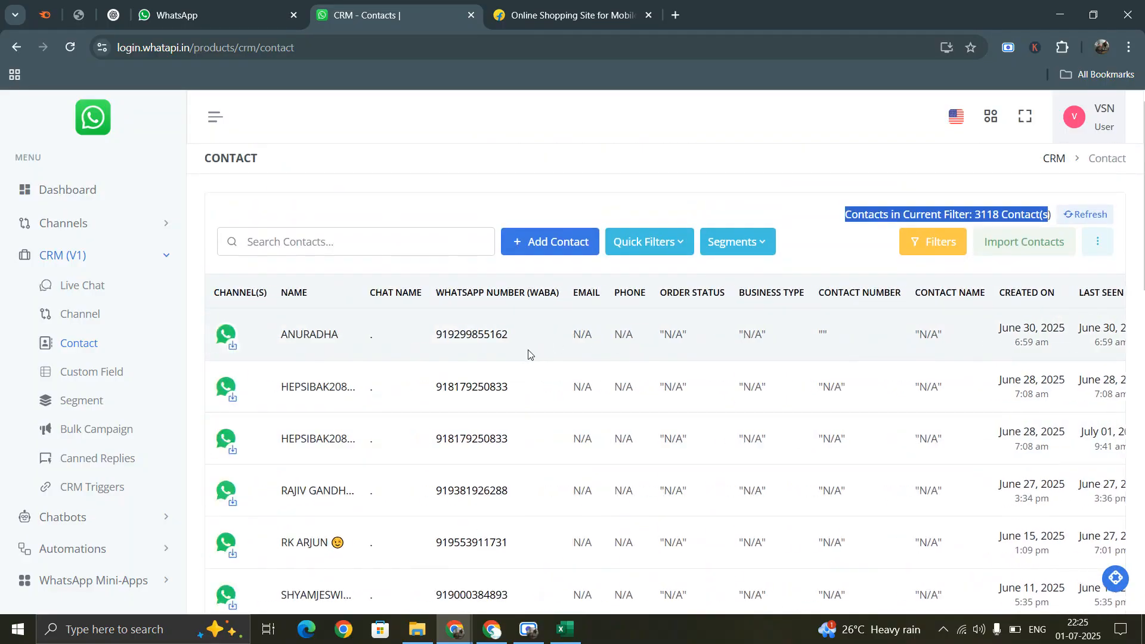
{"action": "scroll", "coordinate": [500, 330], "scroll_direction": "down", "scroll_amount": 13}
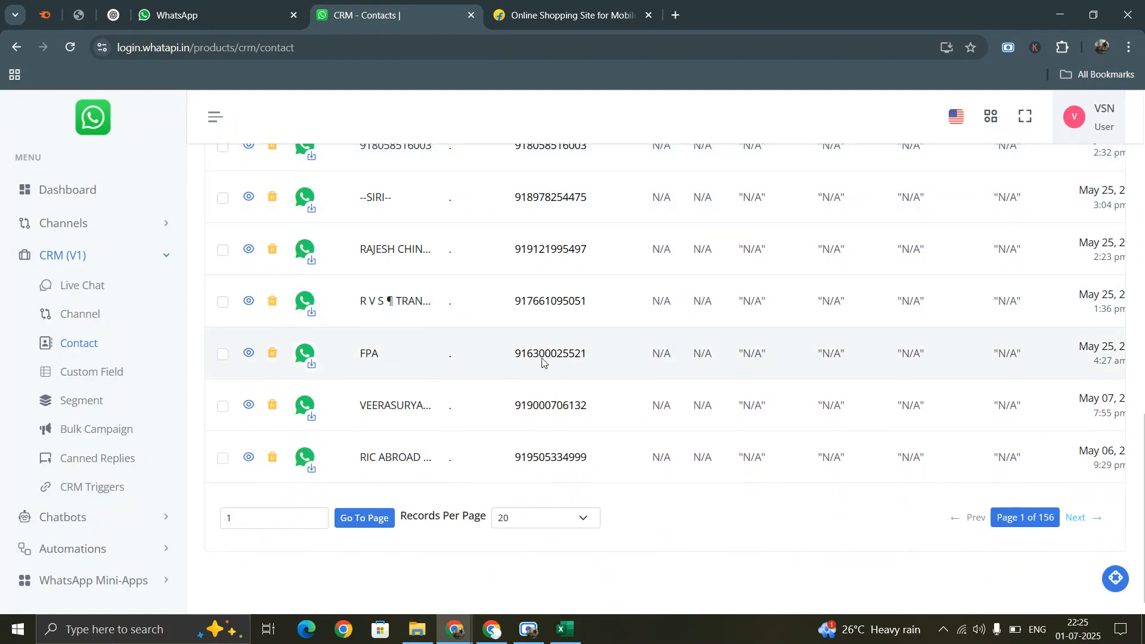
{"action": "scroll", "coordinate": [542, 364], "scroll_direction": "up", "scroll_amount": 13}
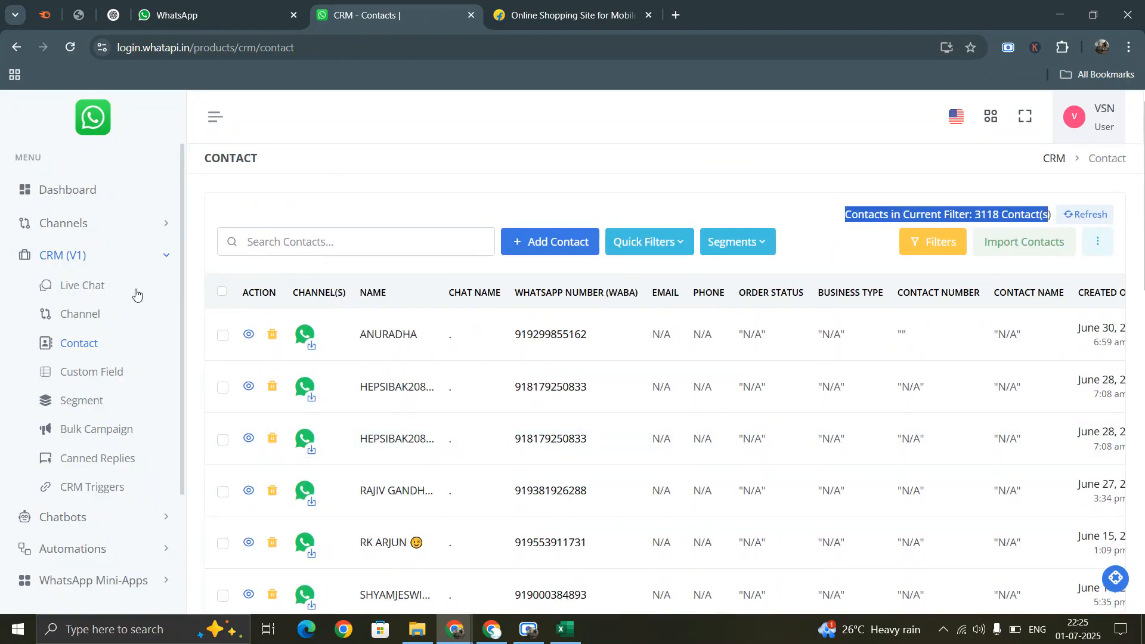
{"action": "left_click", "coordinate": [769, 240]}
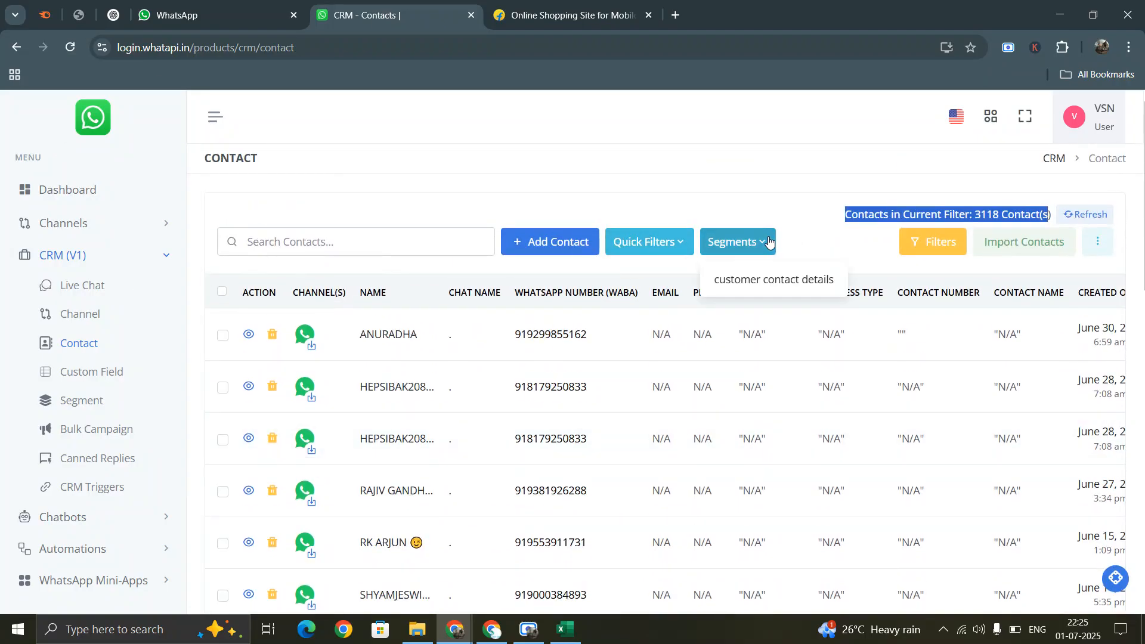
{"action": "left_click", "coordinate": [776, 282]}
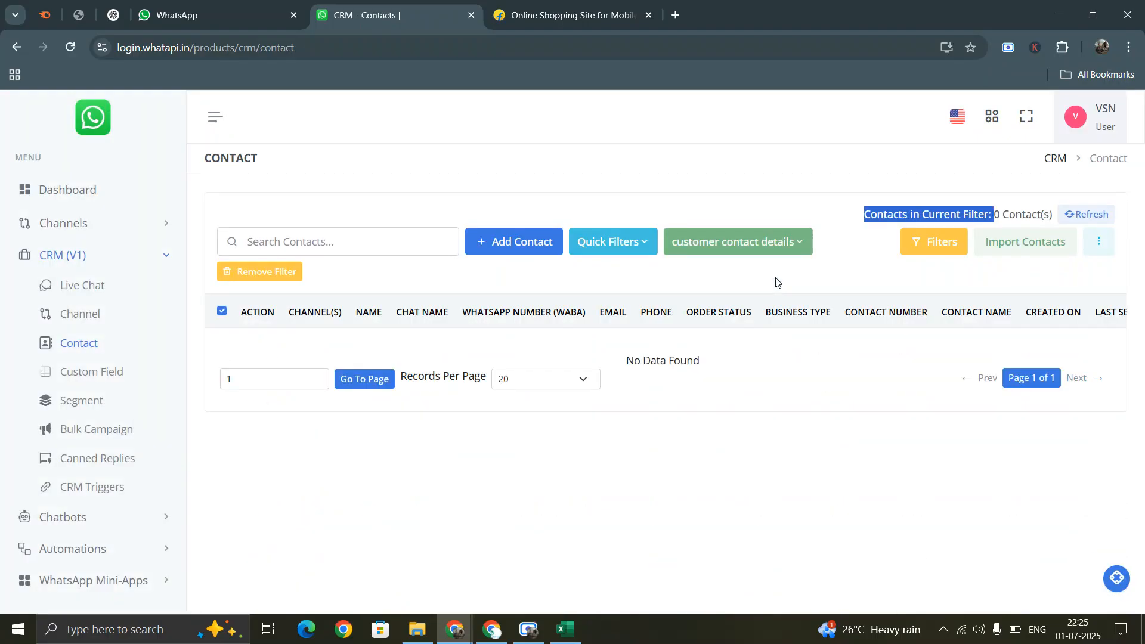
{"action": "left_click", "coordinate": [89, 400]}
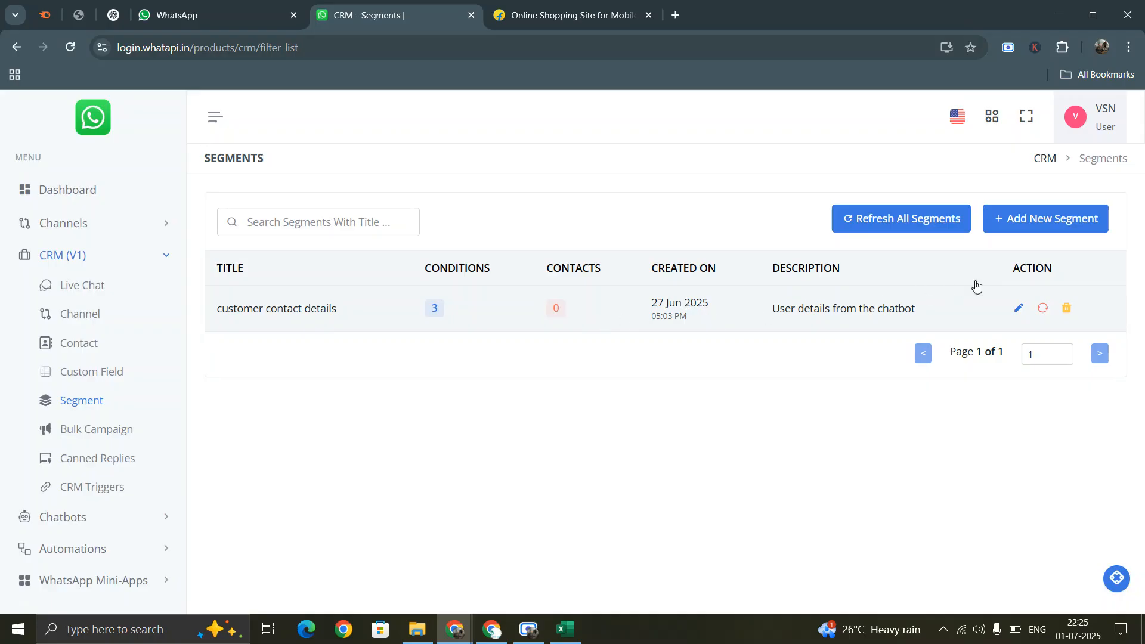
- Review the customer contact details segment's conditions, then check the custom fields list
{"action": "left_click", "coordinate": [1018, 308]}
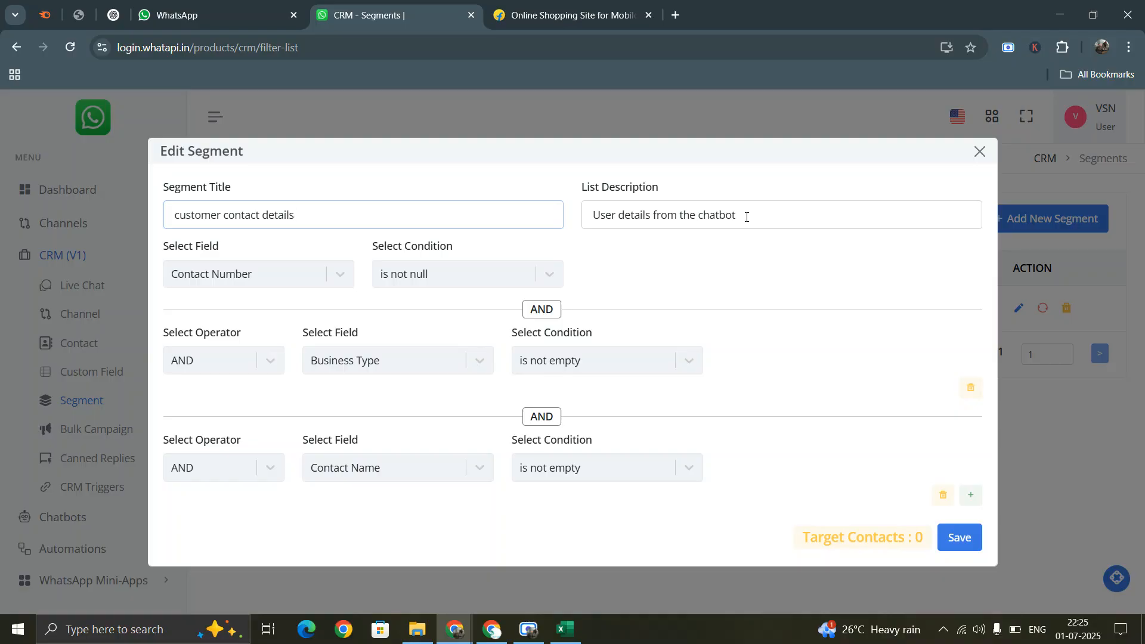
{"action": "left_click", "coordinate": [980, 151]}
{"action": "left_click", "coordinate": [99, 373]}
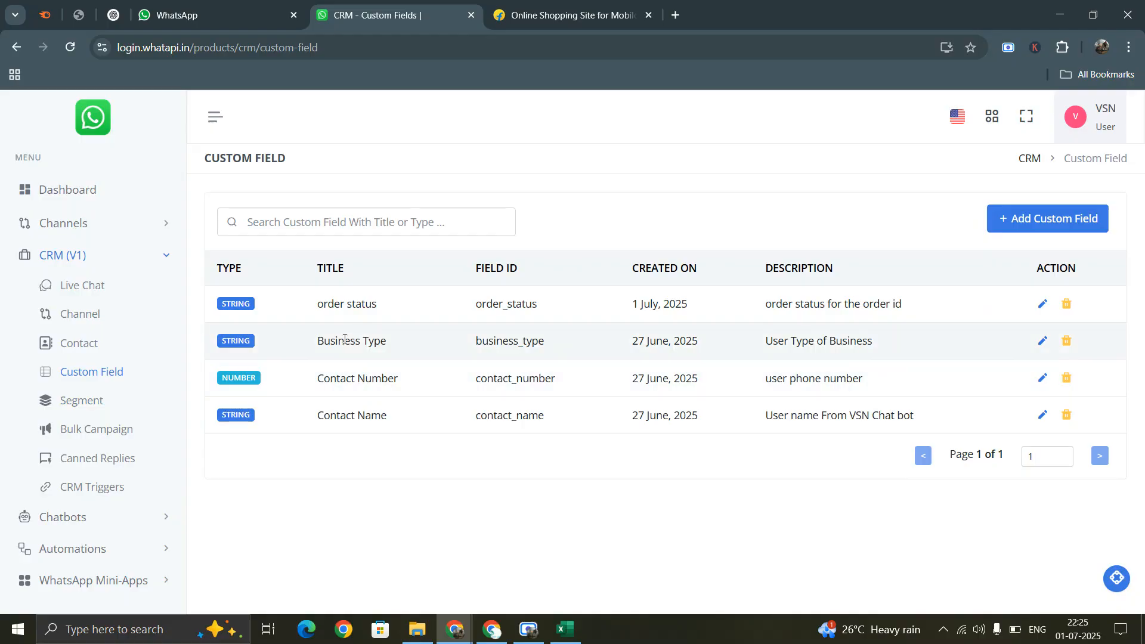
{"action": "left_click", "coordinate": [93, 403]}
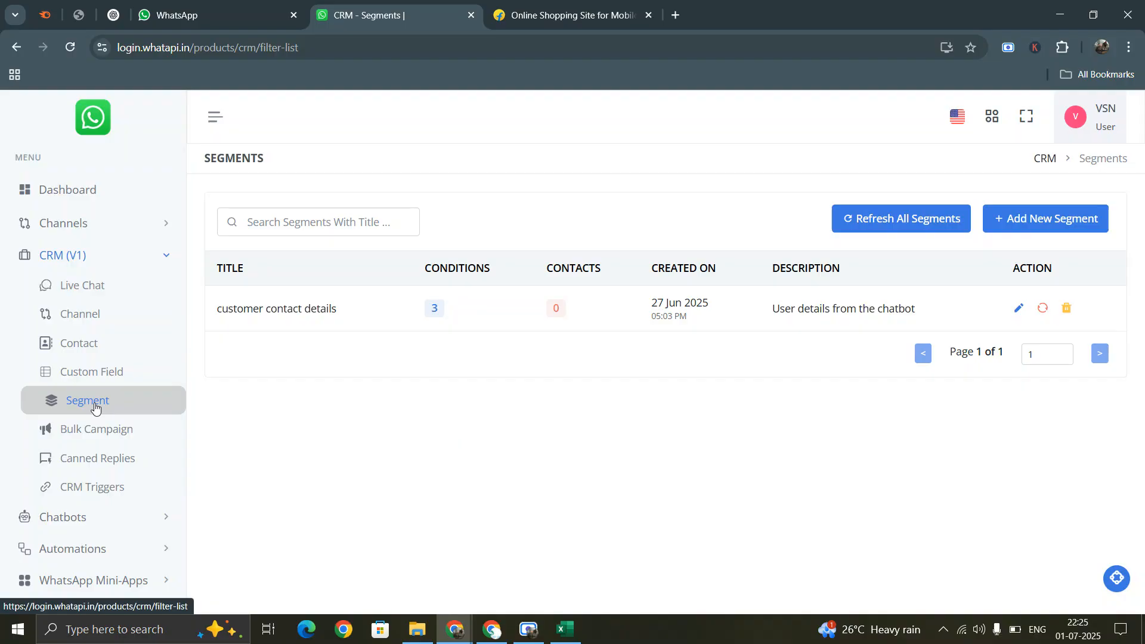
- Recheck the segment's first condition field, Contact Number, without saving, then return to all 3118 contacts
{"action": "left_click", "coordinate": [1020, 308]}
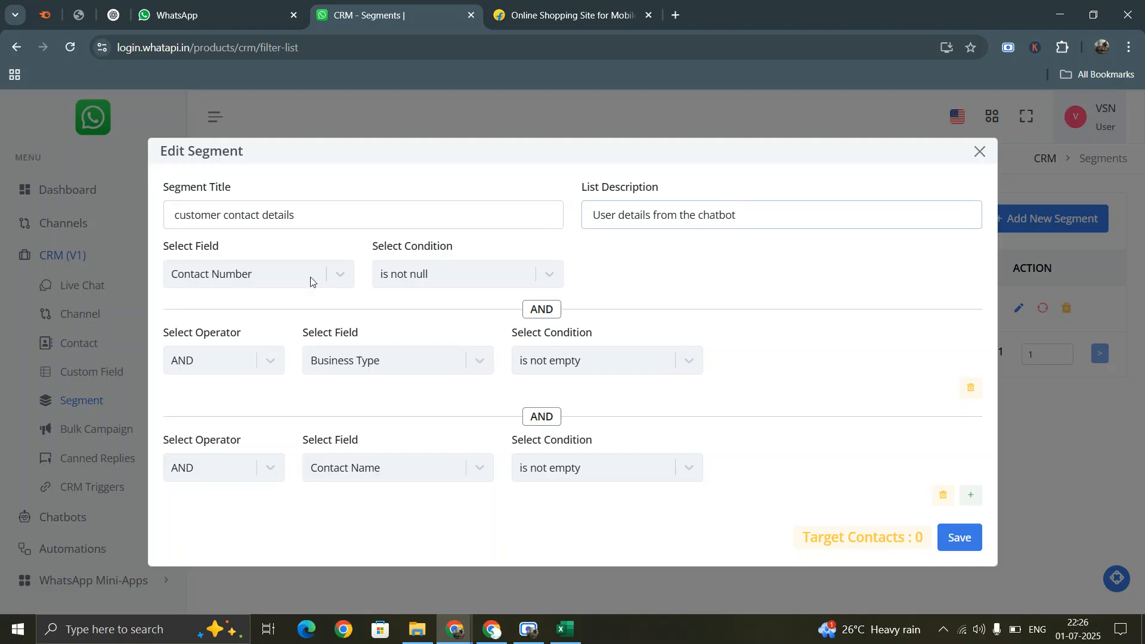
{"action": "left_click", "coordinate": [272, 276]}
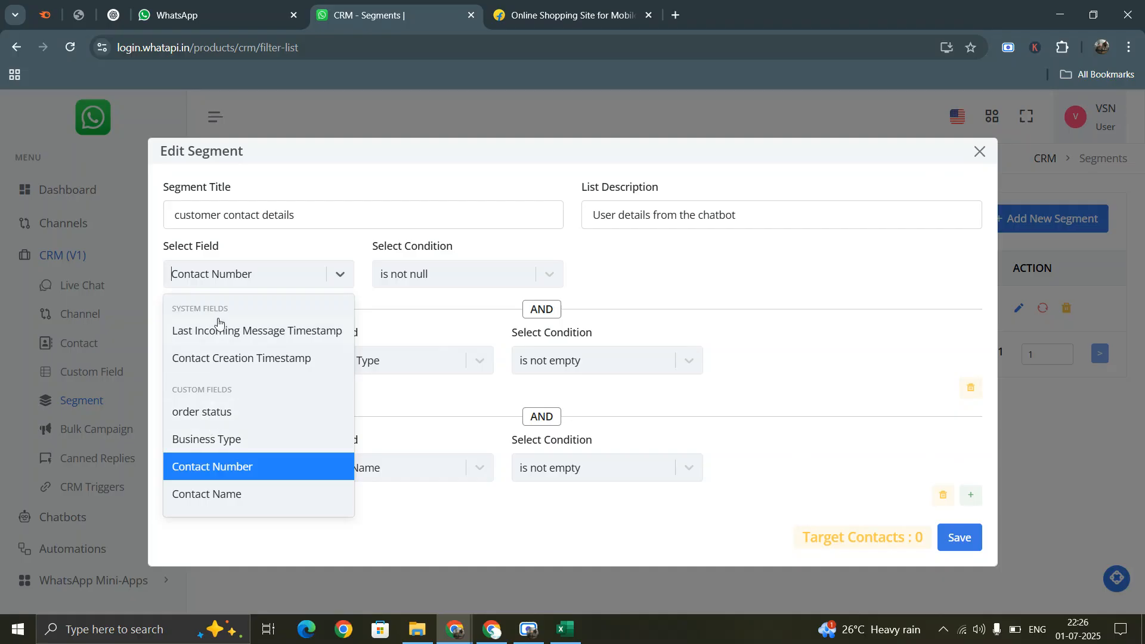
{"action": "left_click", "coordinate": [216, 469]}
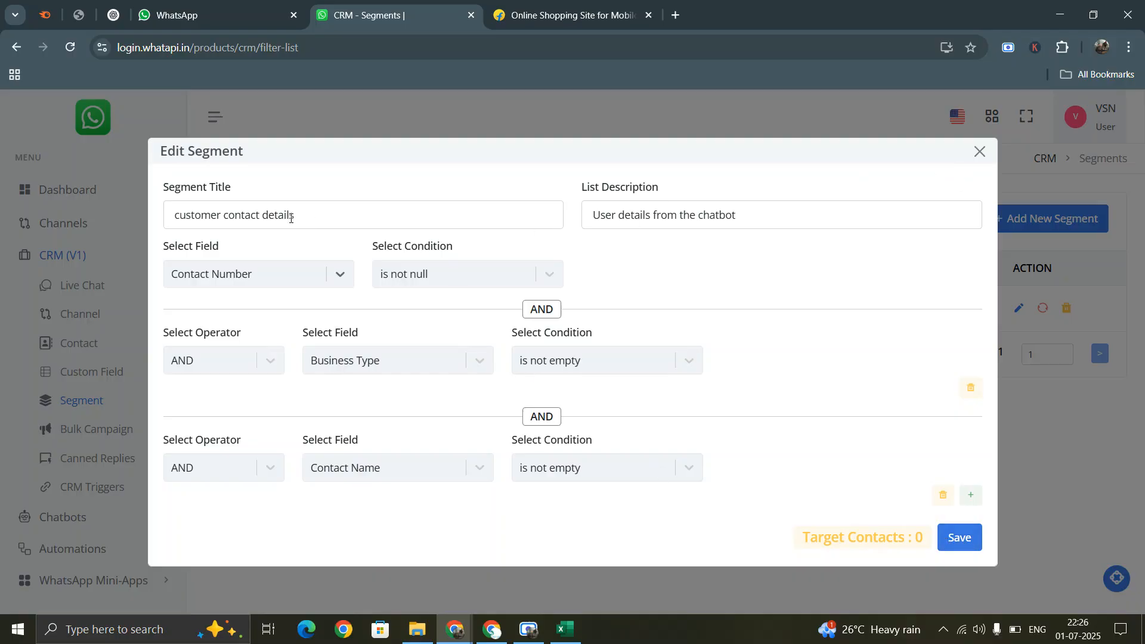
{"action": "left_click", "coordinate": [978, 153]}
{"action": "left_click", "coordinate": [84, 343]}
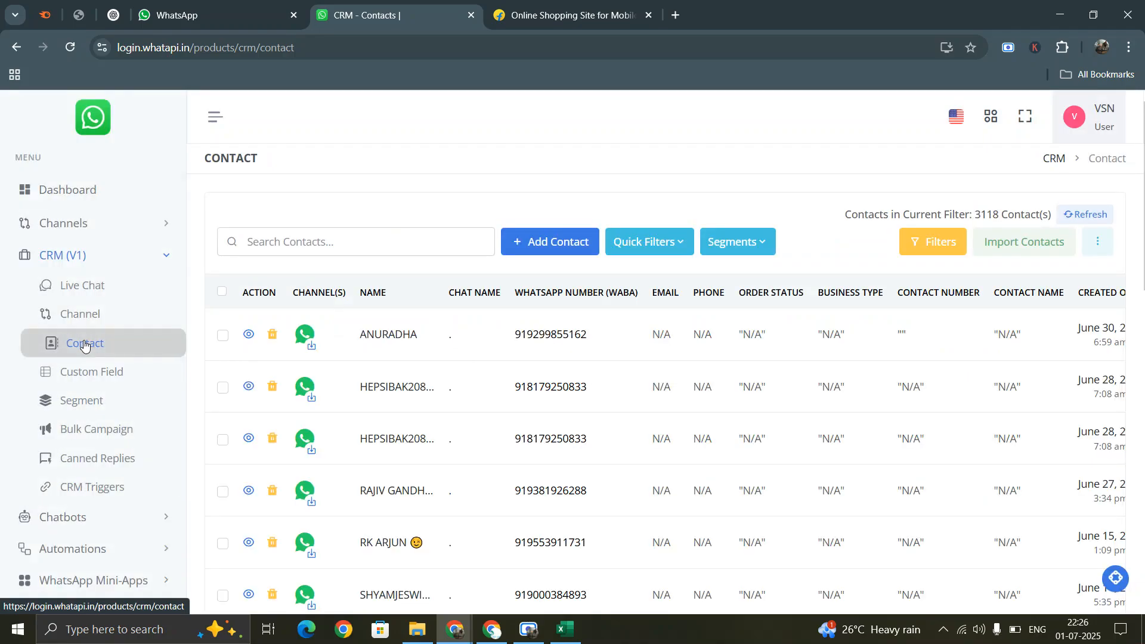
- Filter contacts by the customer contact details segment, which returns none, then go back to Segments
{"action": "left_click", "coordinate": [750, 243]}
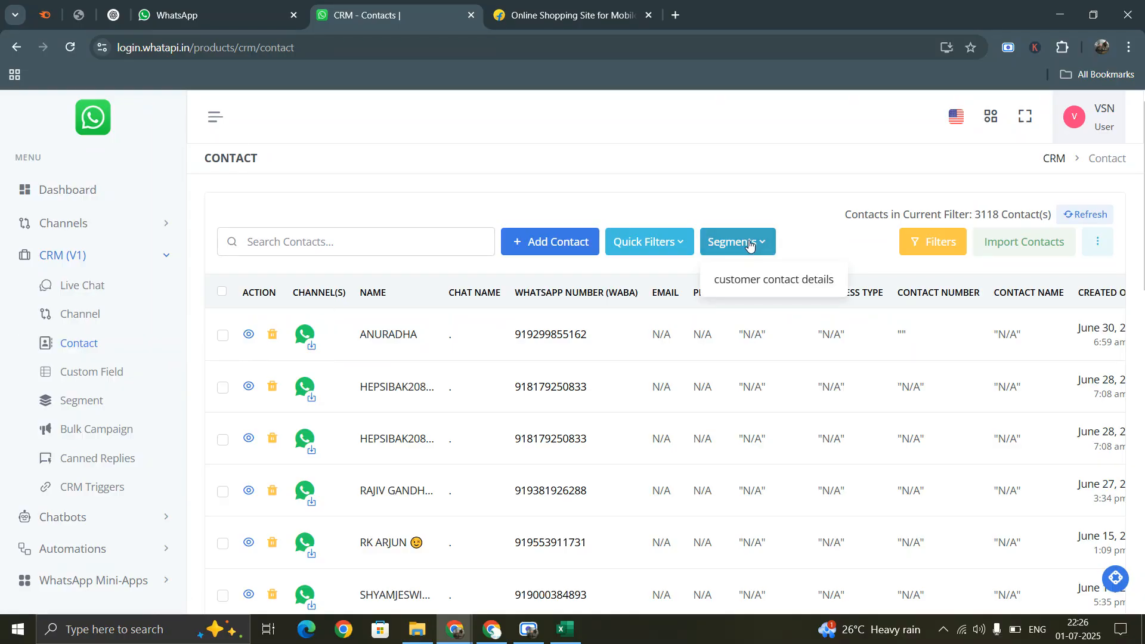
{"action": "left_click", "coordinate": [758, 278]}
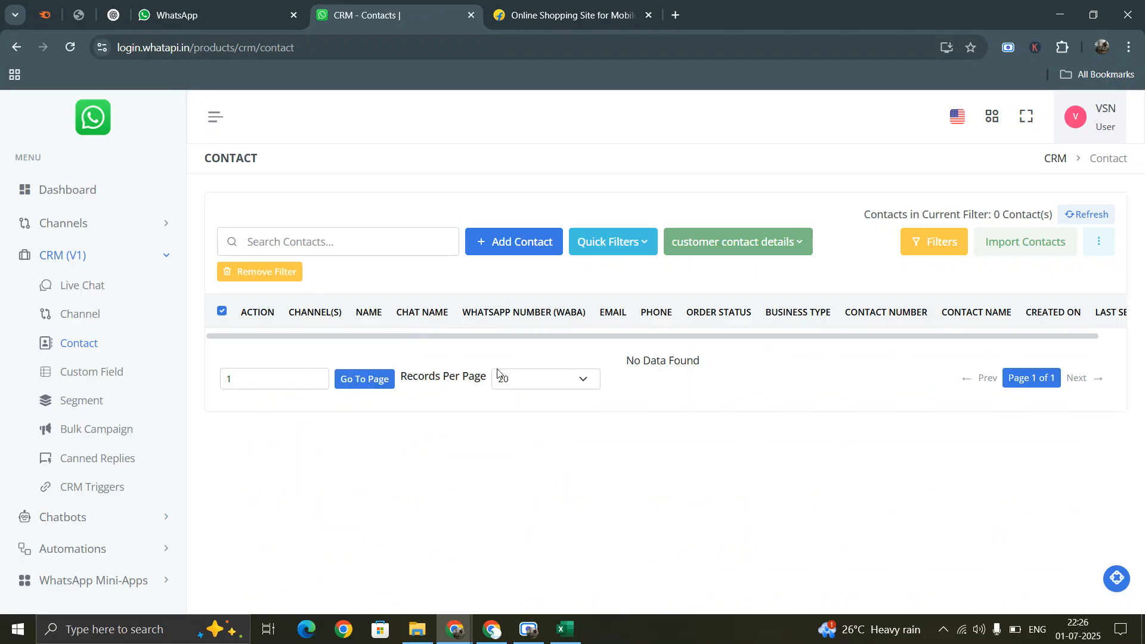
{"action": "left_click", "coordinate": [783, 245]}
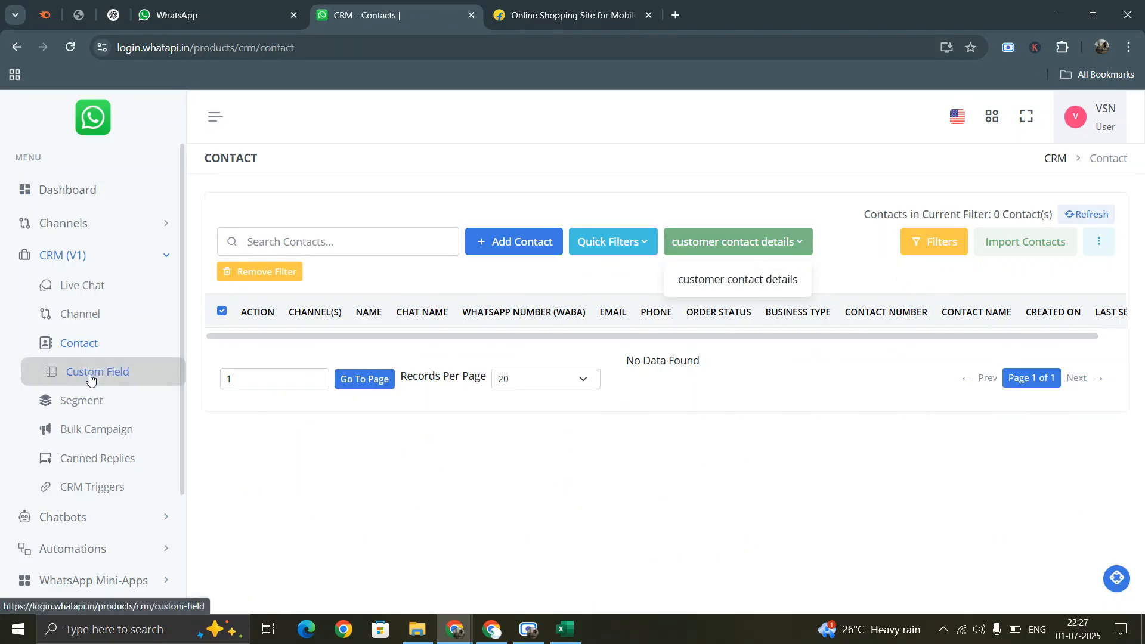
{"action": "left_click", "coordinate": [84, 401]}
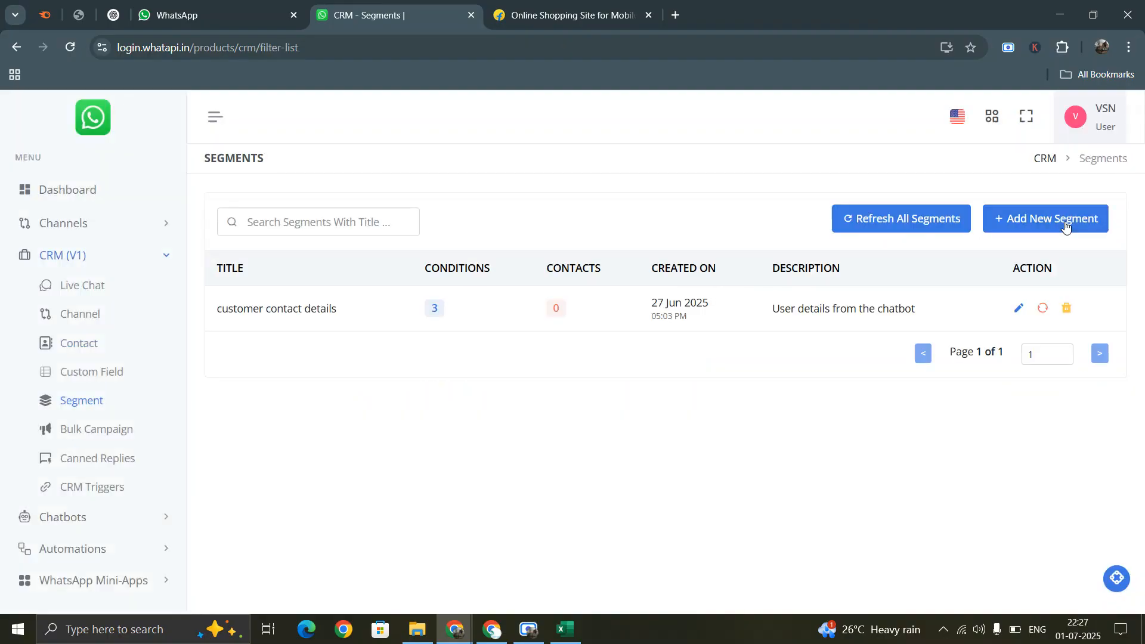
- Start a new segment titled 'orer status' with an order details description
{"action": "left_click", "coordinate": [1051, 214]}
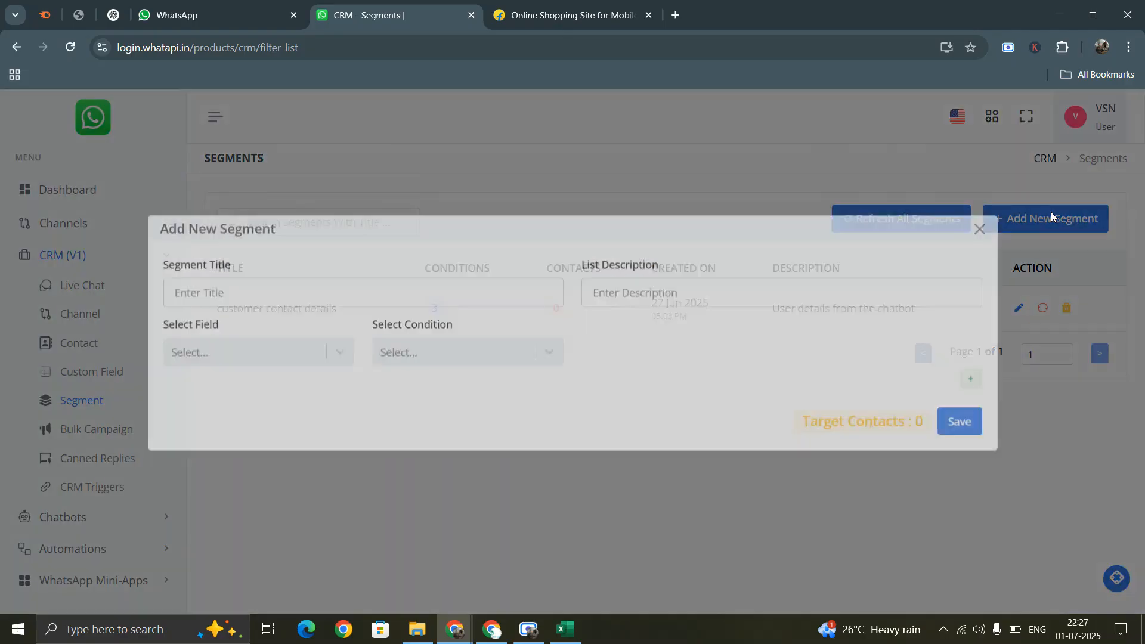
{"action": "left_click", "coordinate": [309, 302]}
{"action": "type", "text": "or"}
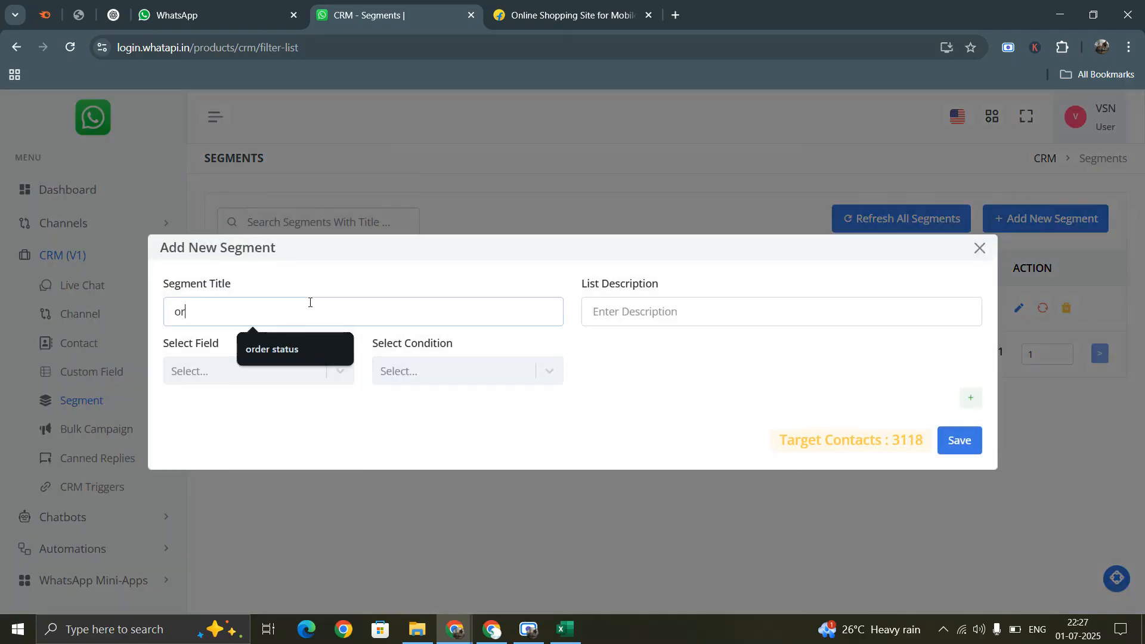
{"action": "type", "text": "er status"}
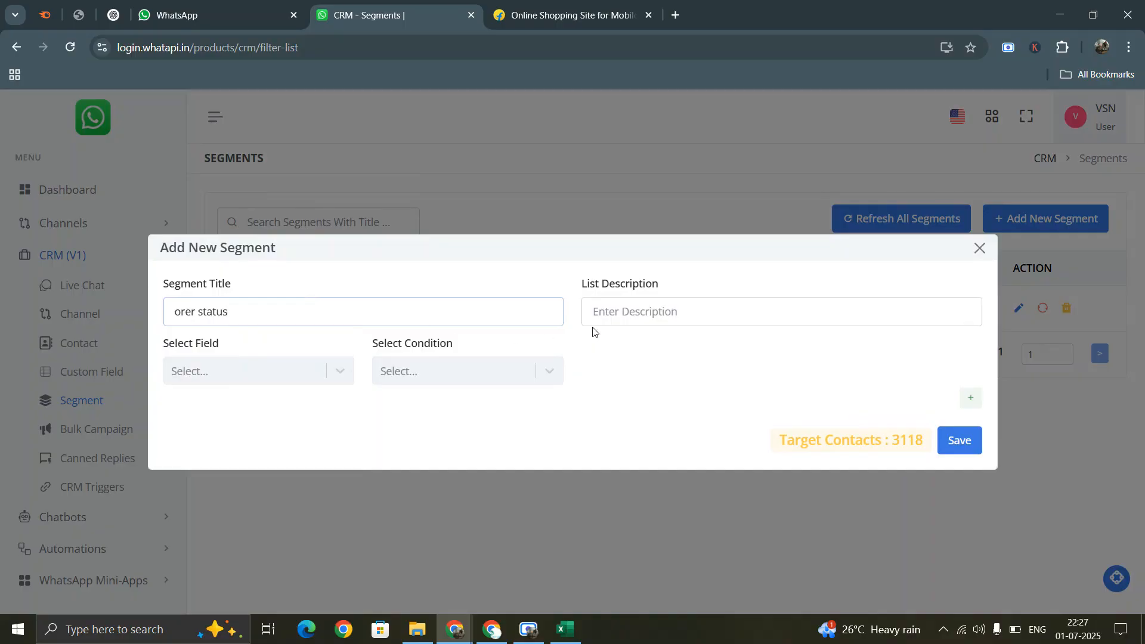
{"action": "left_click", "coordinate": [648, 313]}
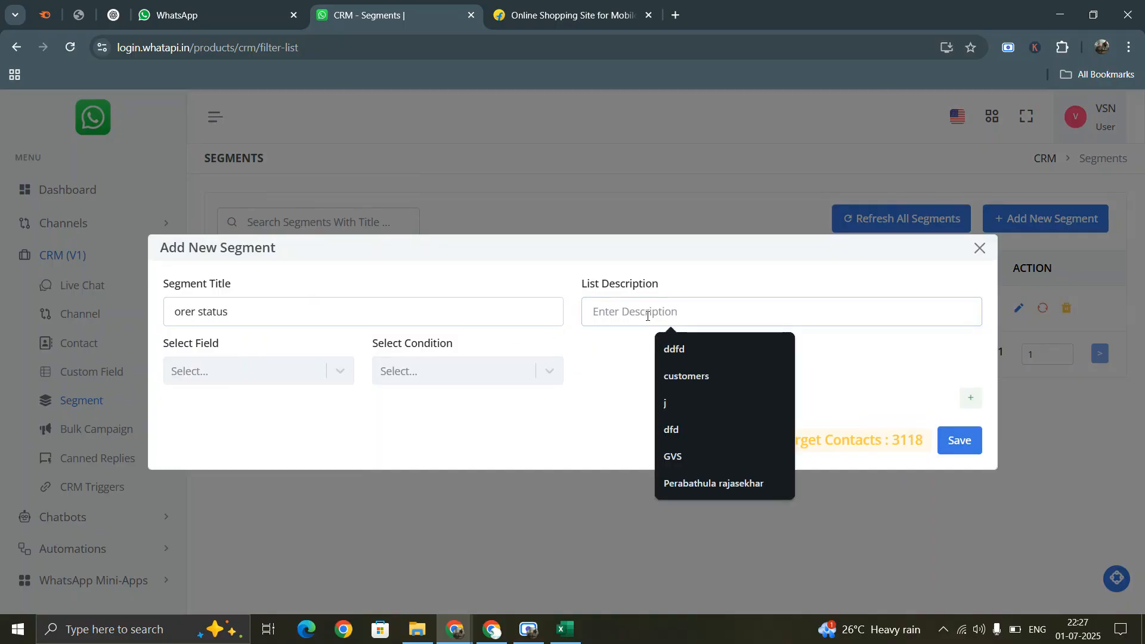
{"action": "type", "text": "order"}
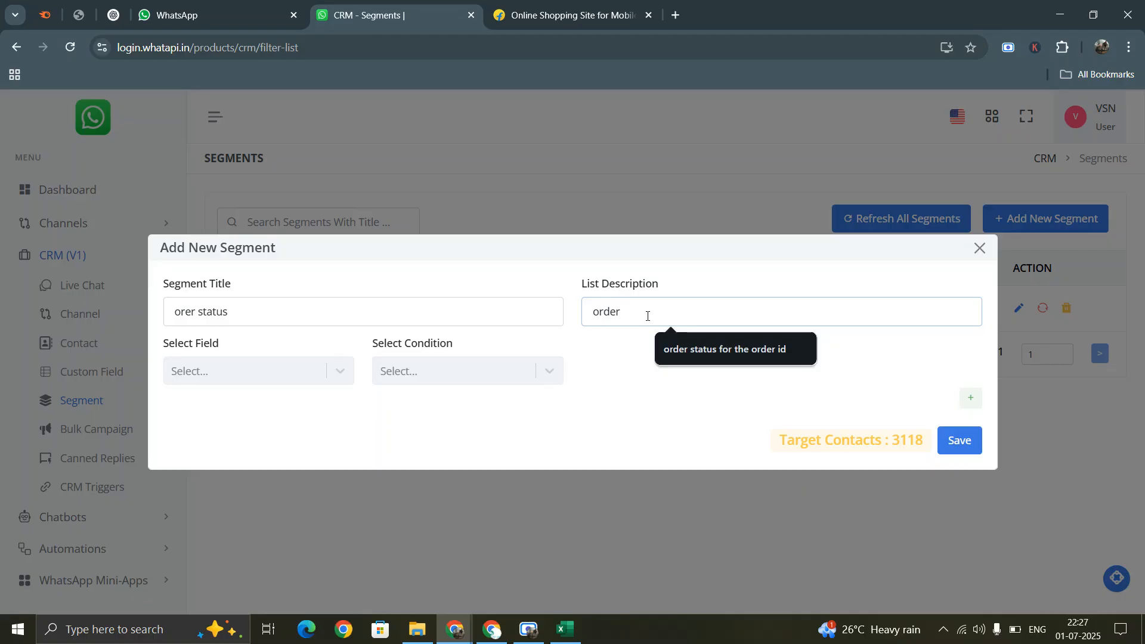
{"action": "type", "text": " details"}
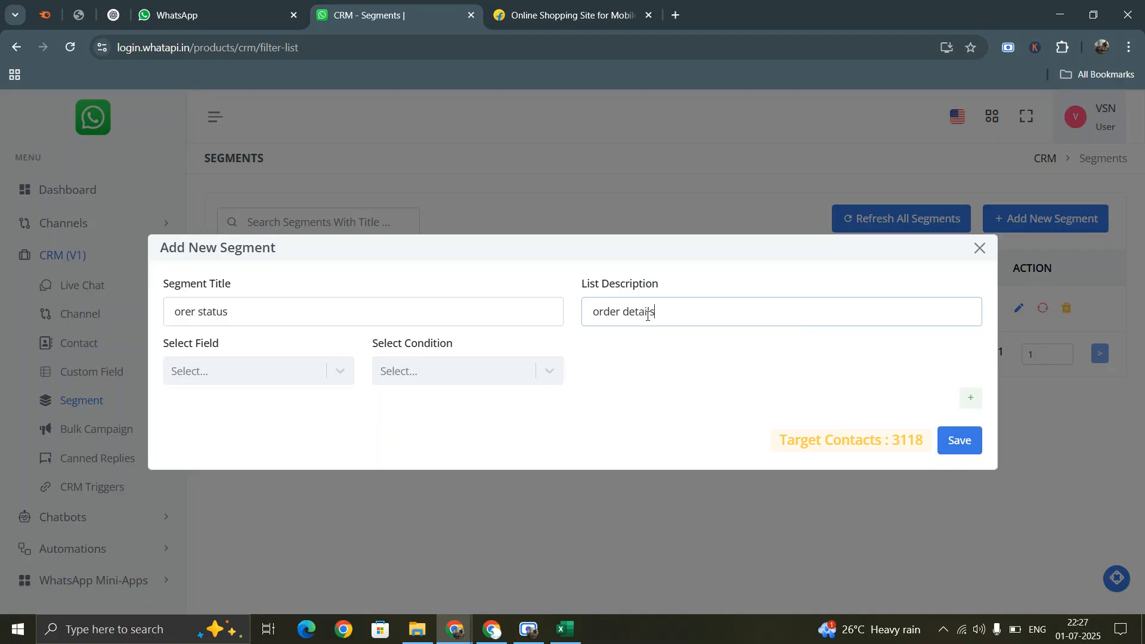
- Add the condition 'order status is not empty' and save the segment
{"action": "left_click", "coordinate": [253, 388]}
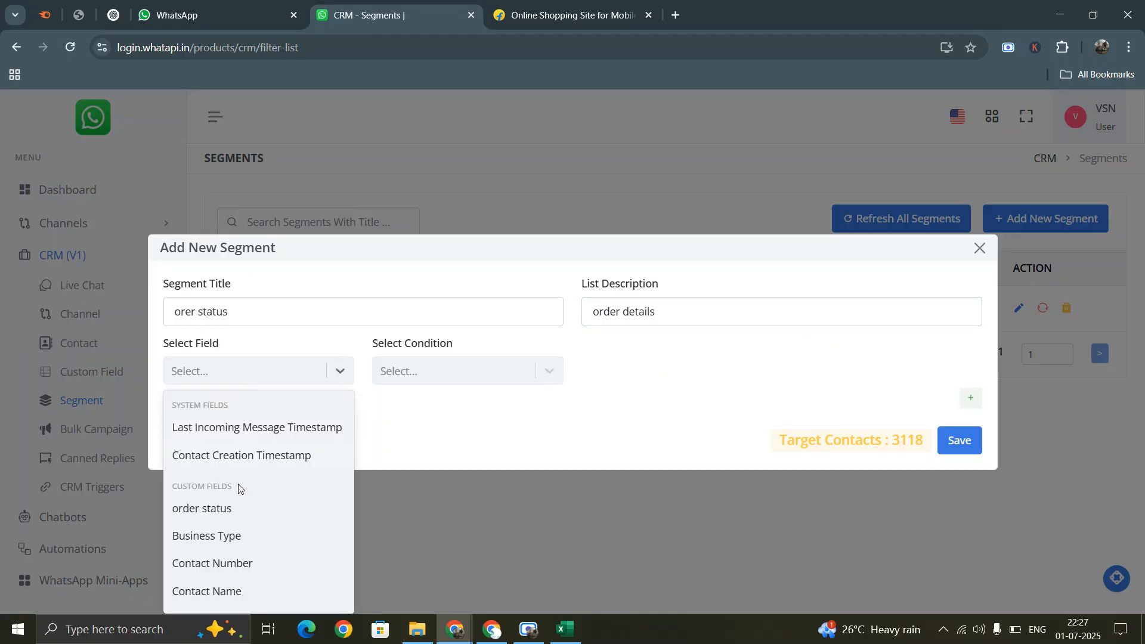
{"action": "left_click", "coordinate": [220, 514]}
{"action": "left_click", "coordinate": [439, 366]}
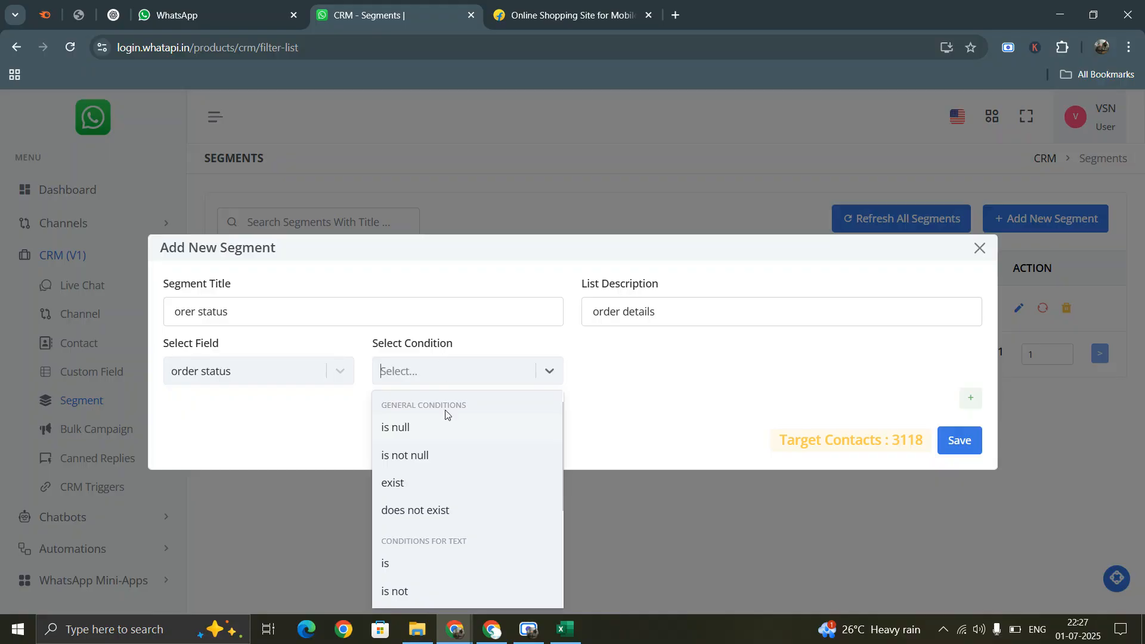
{"action": "scroll", "coordinate": [449, 499], "scroll_direction": "down", "scroll_amount": 3}
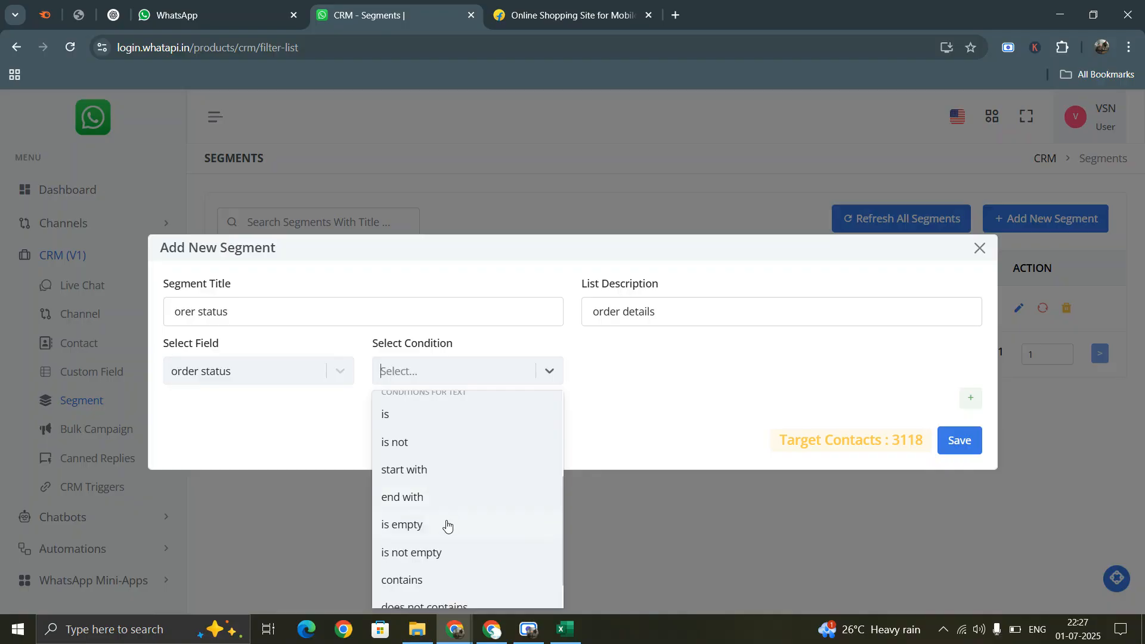
{"action": "scroll", "coordinate": [442, 549], "scroll_direction": "up", "scroll_amount": 3}
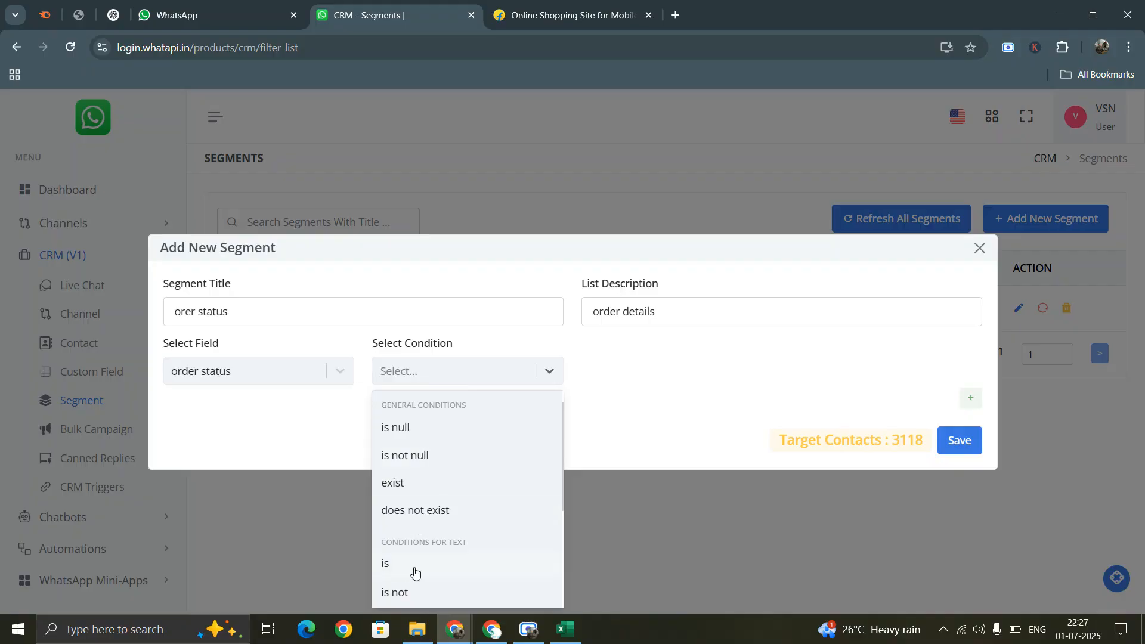
{"action": "scroll", "coordinate": [417, 571], "scroll_direction": "down", "scroll_amount": 3}
{"action": "scroll", "coordinate": [417, 562], "scroll_direction": "up", "scroll_amount": 2}
{"action": "scroll", "coordinate": [423, 528], "scroll_direction": "down", "scroll_amount": 2}
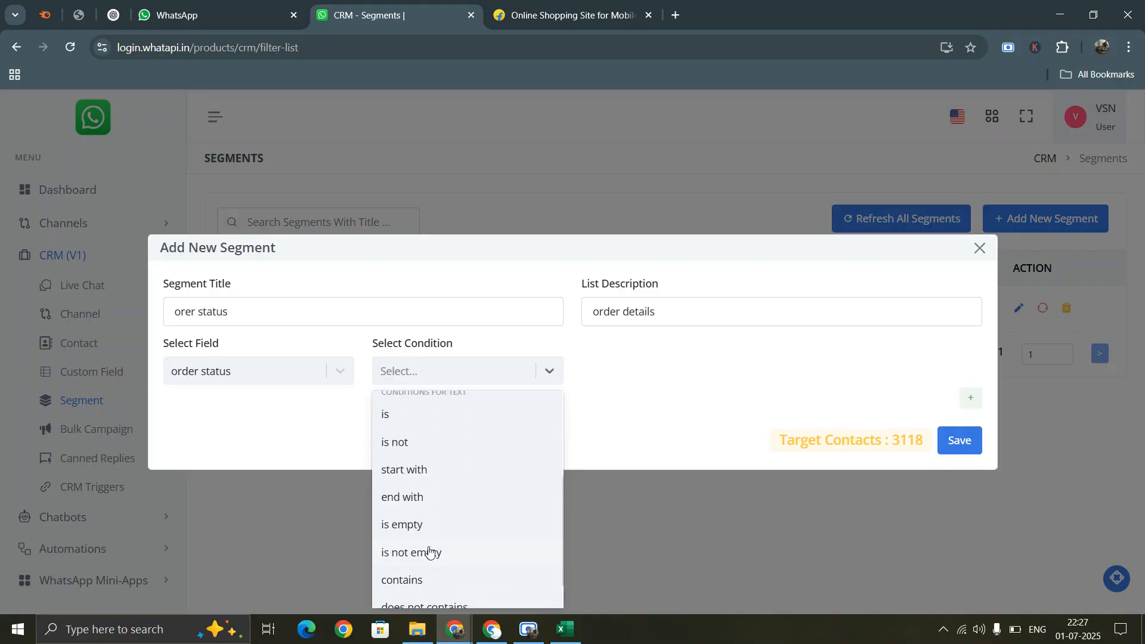
{"action": "left_click", "coordinate": [428, 550]}
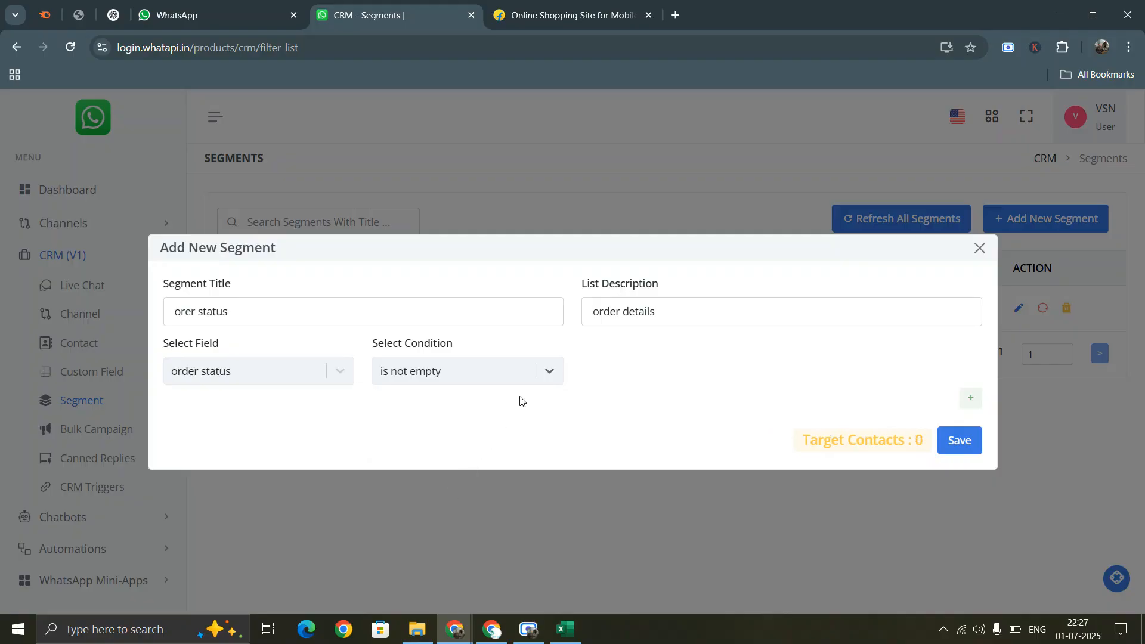
{"action": "left_click", "coordinate": [960, 440]}
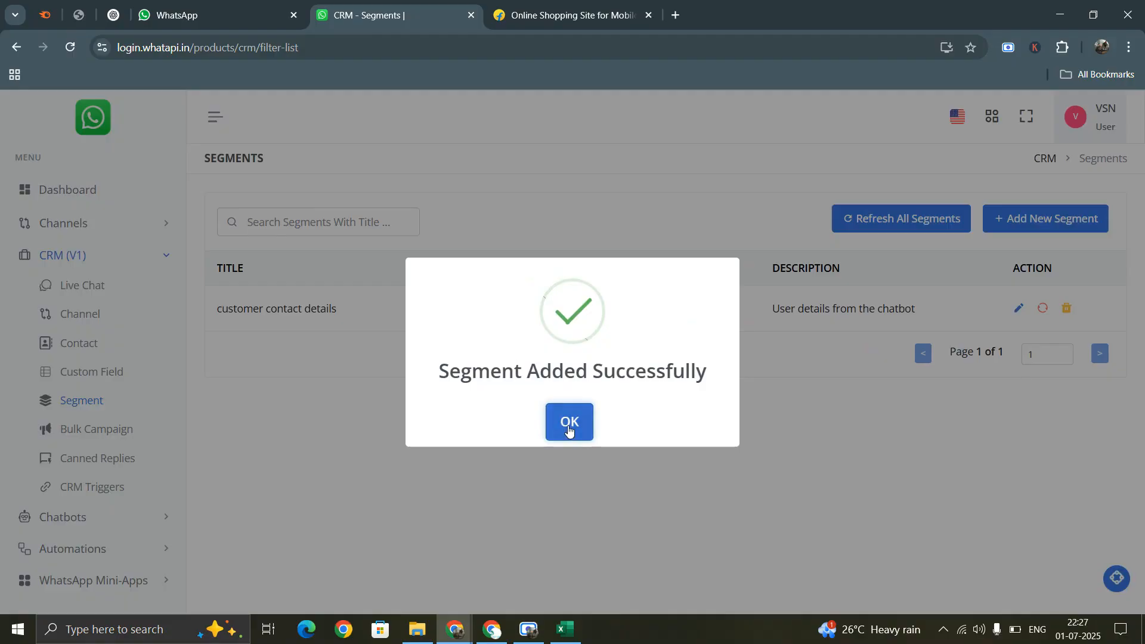
{"action": "left_click", "coordinate": [569, 424]}
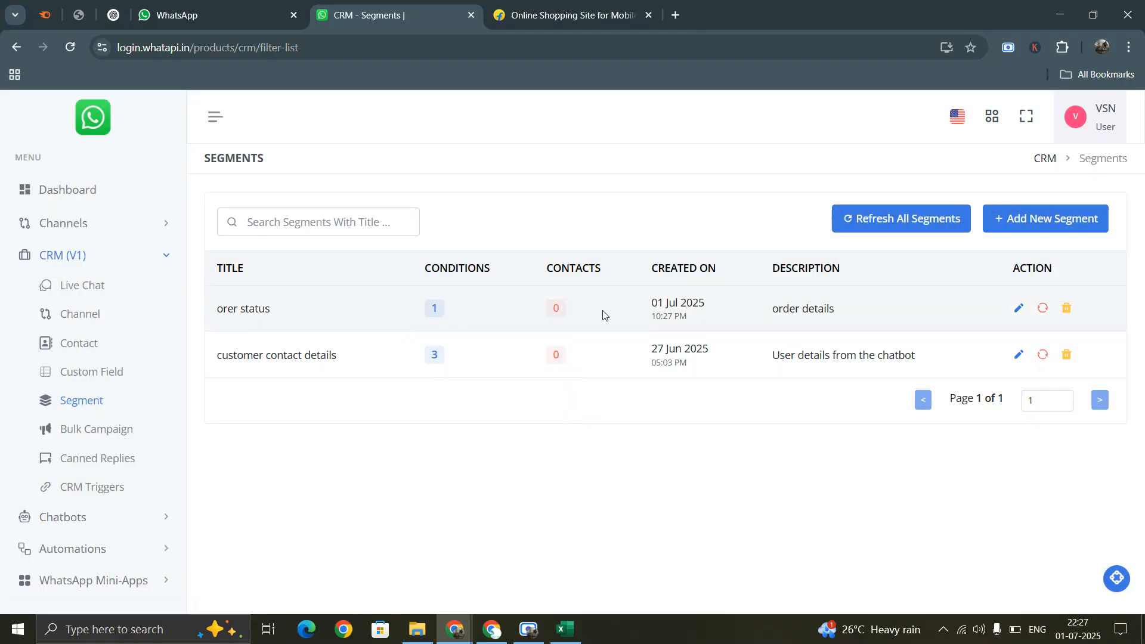
- Refresh the orer status segment's targets, then cancel deleting it
{"action": "left_click", "coordinate": [1044, 312]}
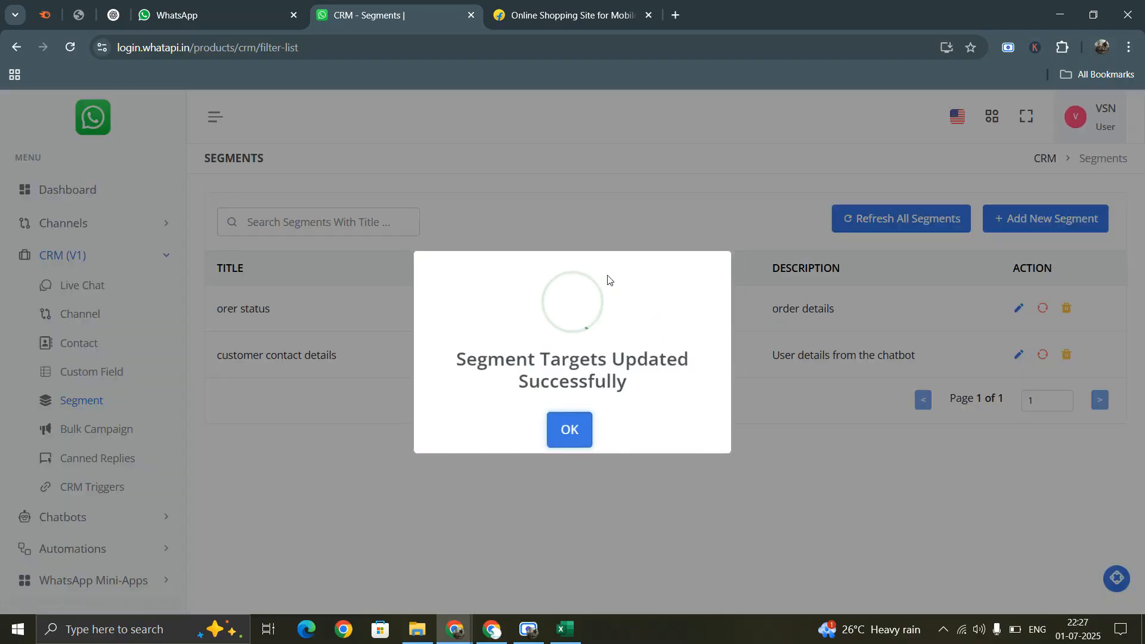
{"action": "left_click", "coordinate": [572, 436]}
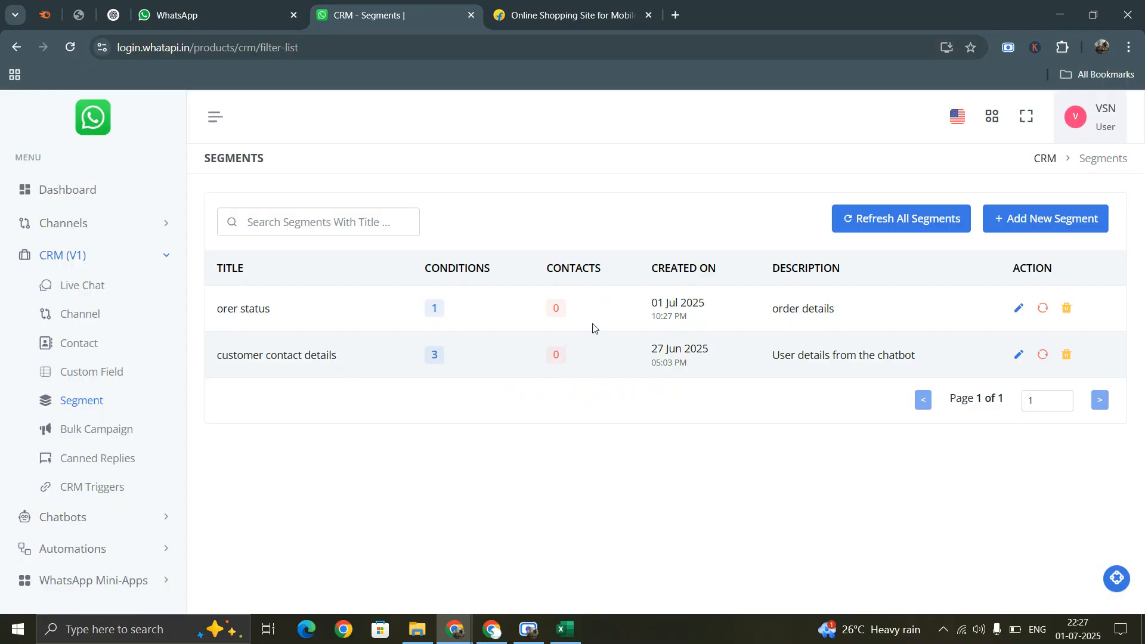
{"action": "left_click", "coordinate": [1066, 310]}
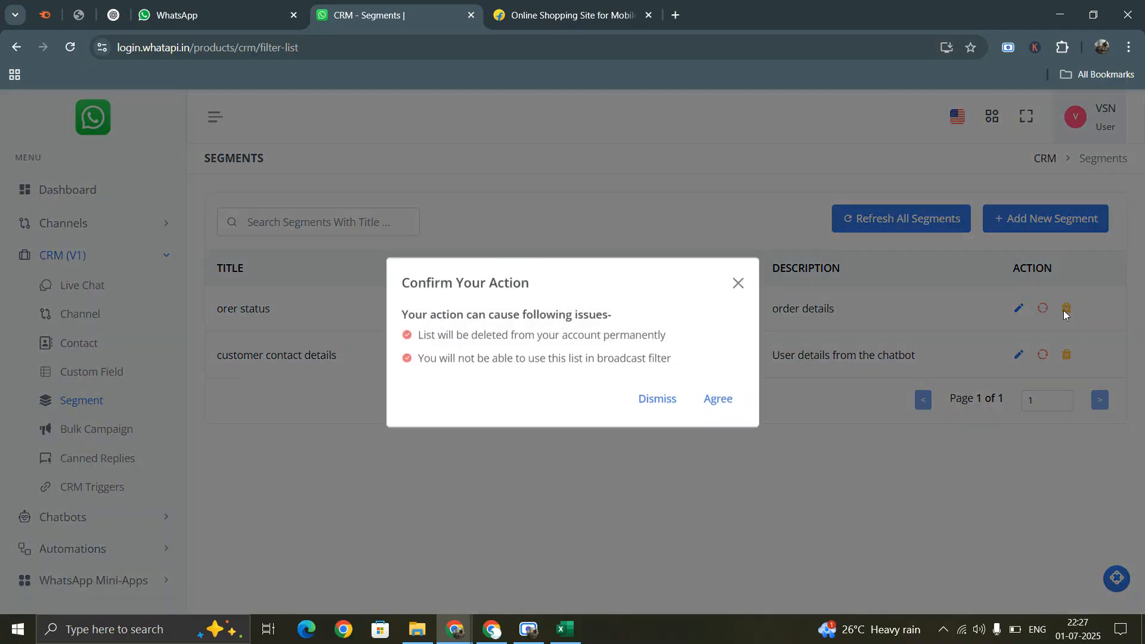
{"action": "left_click", "coordinate": [738, 286]}
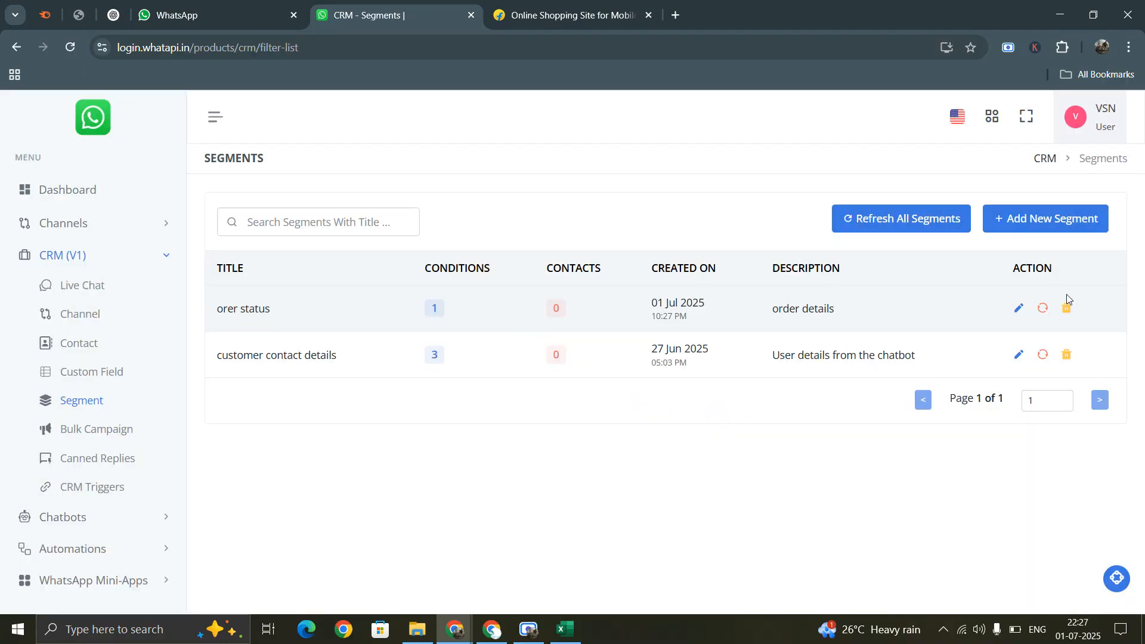
- Open and close the orer status editor, cancel another deletion, and return to Contacts
{"action": "left_click", "coordinate": [1016, 308]}
{"action": "left_click", "coordinate": [980, 249]}
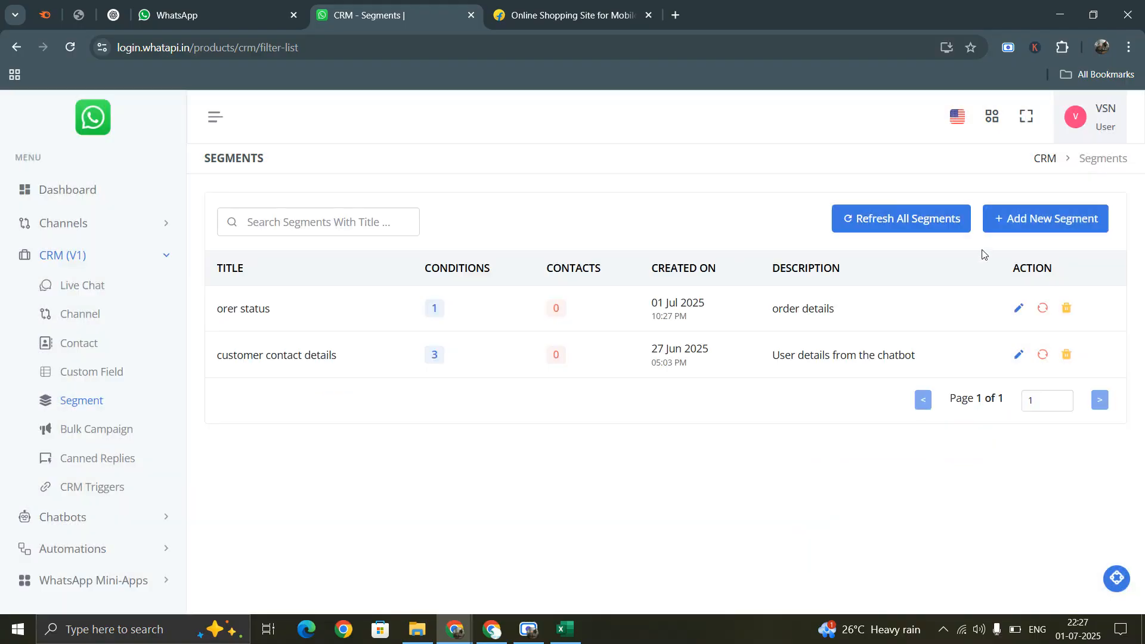
{"action": "left_click", "coordinate": [1066, 308]}
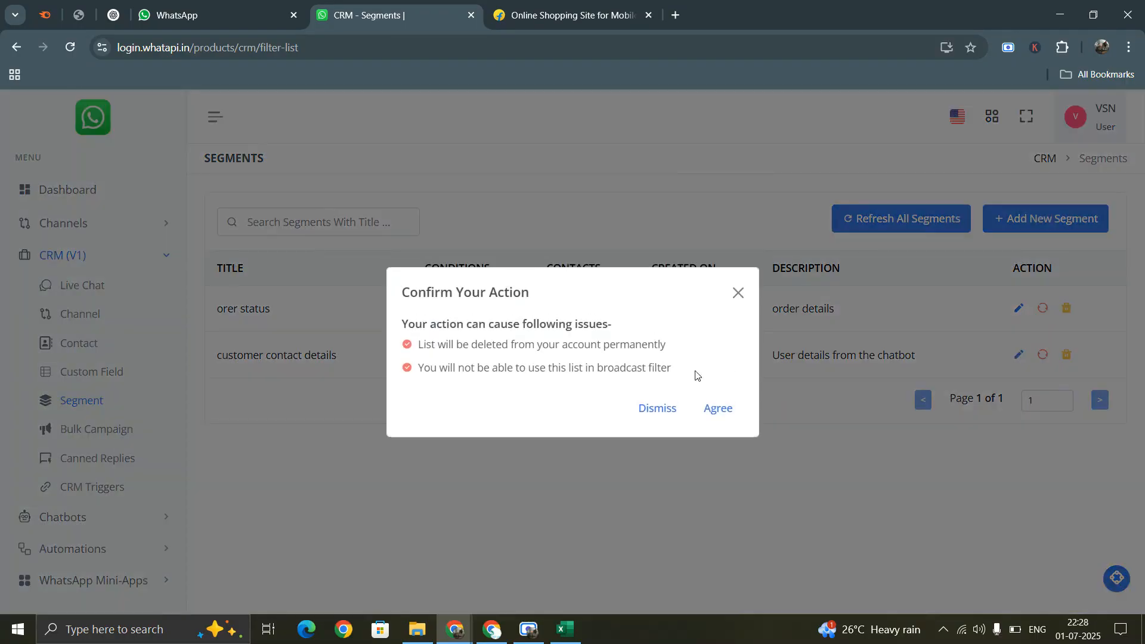
{"action": "left_click", "coordinate": [738, 292]}
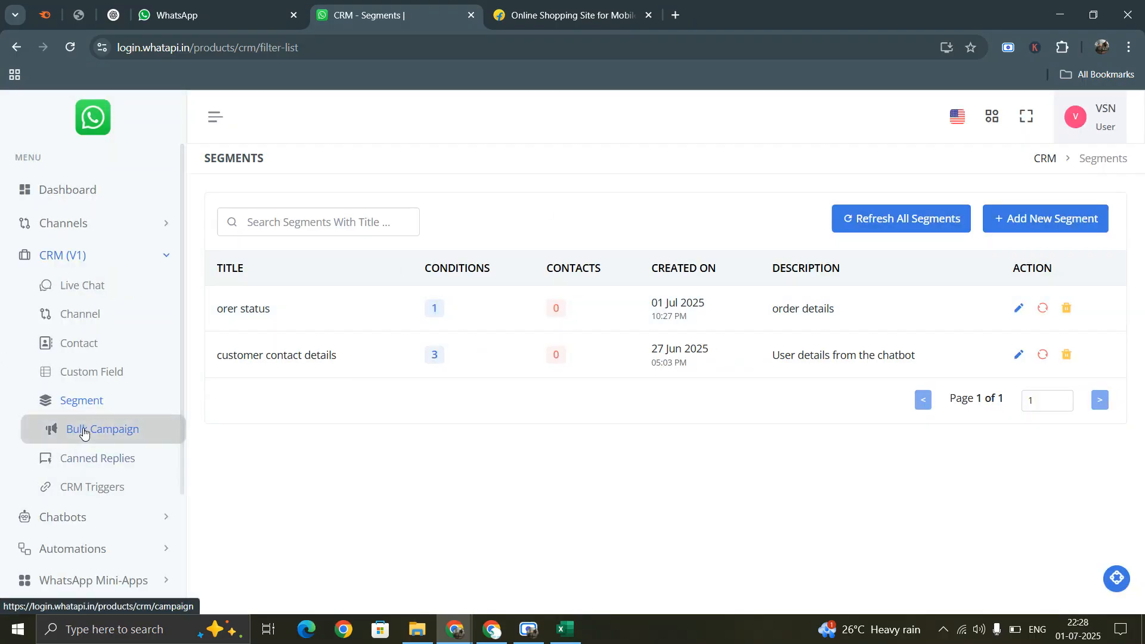
{"action": "left_click", "coordinate": [82, 351]}
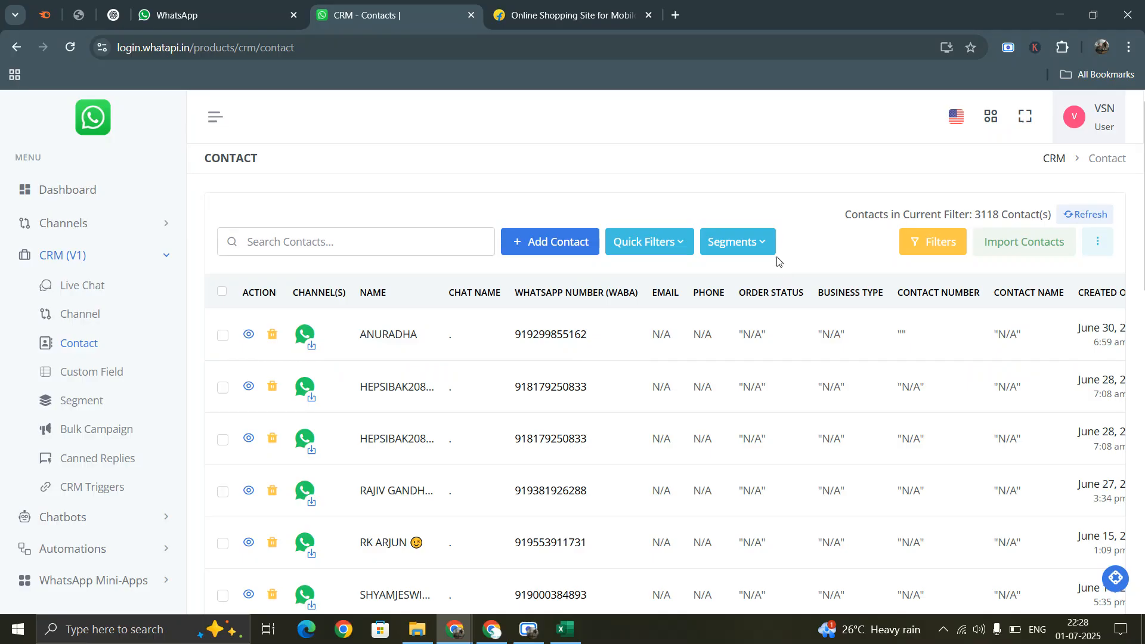
- Look through the Contacts page's Segments filter without applying one, then return to Segments
{"action": "left_click", "coordinate": [769, 241]}
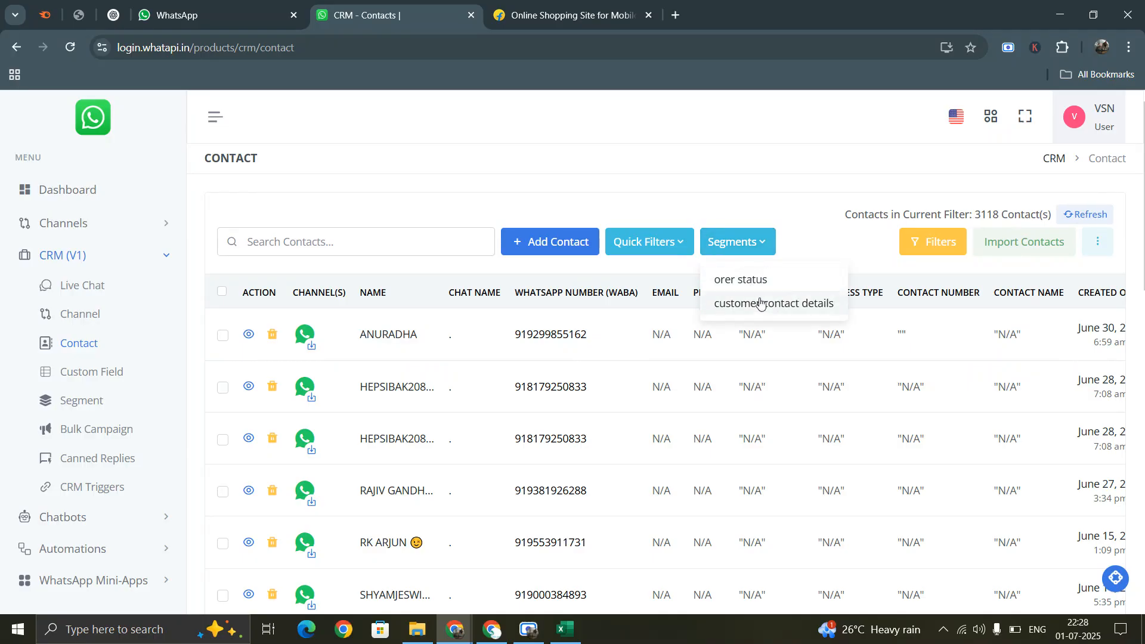
{"action": "left_click", "coordinate": [740, 243]}
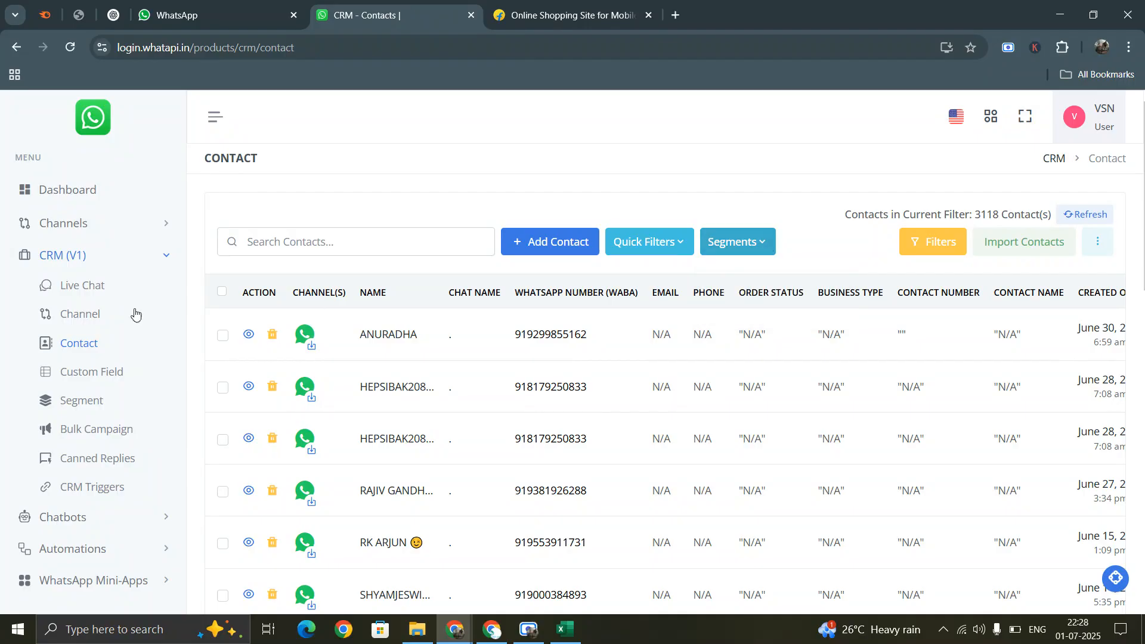
{"action": "left_click", "coordinate": [85, 398]}
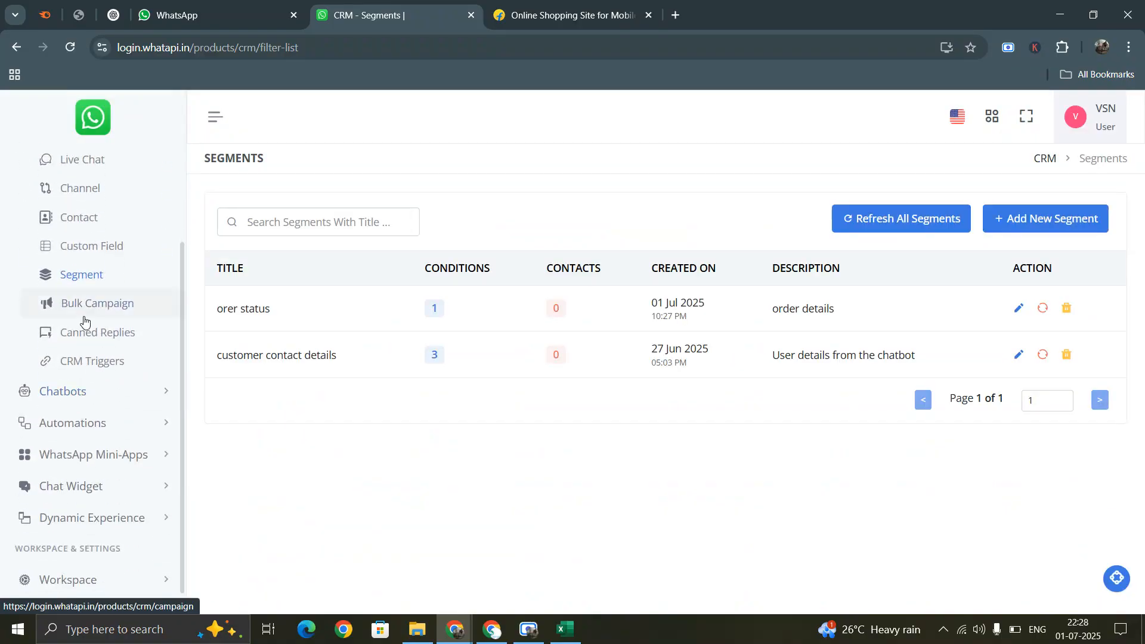
- Open the Live Chat inbox, close the extra browser tabs, and show All Chats
{"action": "scroll", "coordinate": [83, 322], "scroll_direction": "up", "scroll_amount": 2}
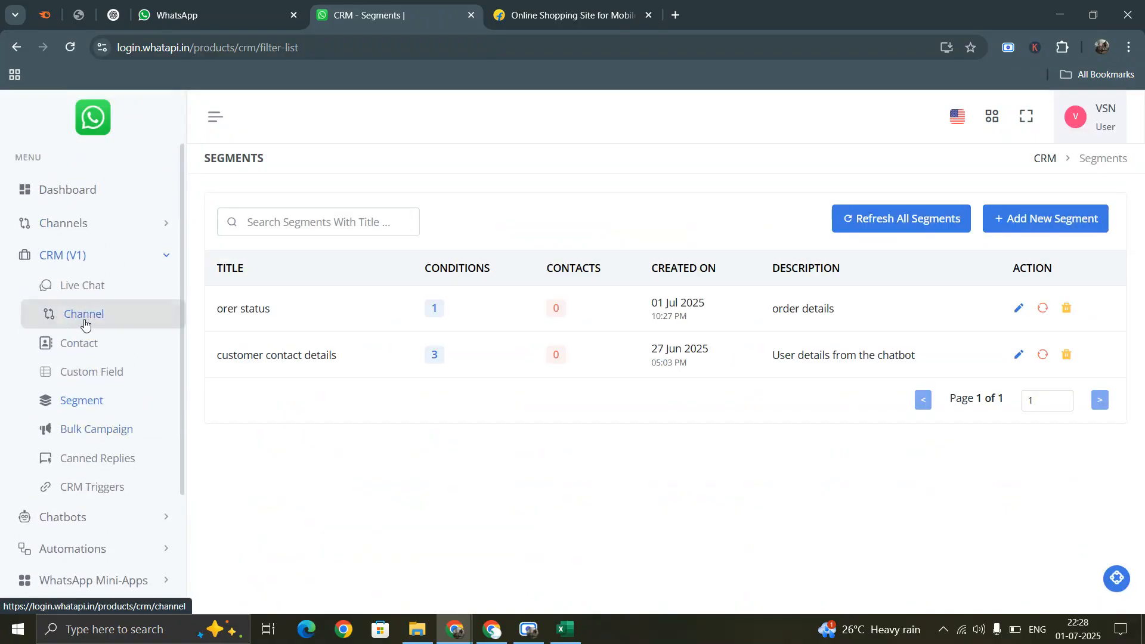
{"action": "left_click", "coordinate": [81, 289]}
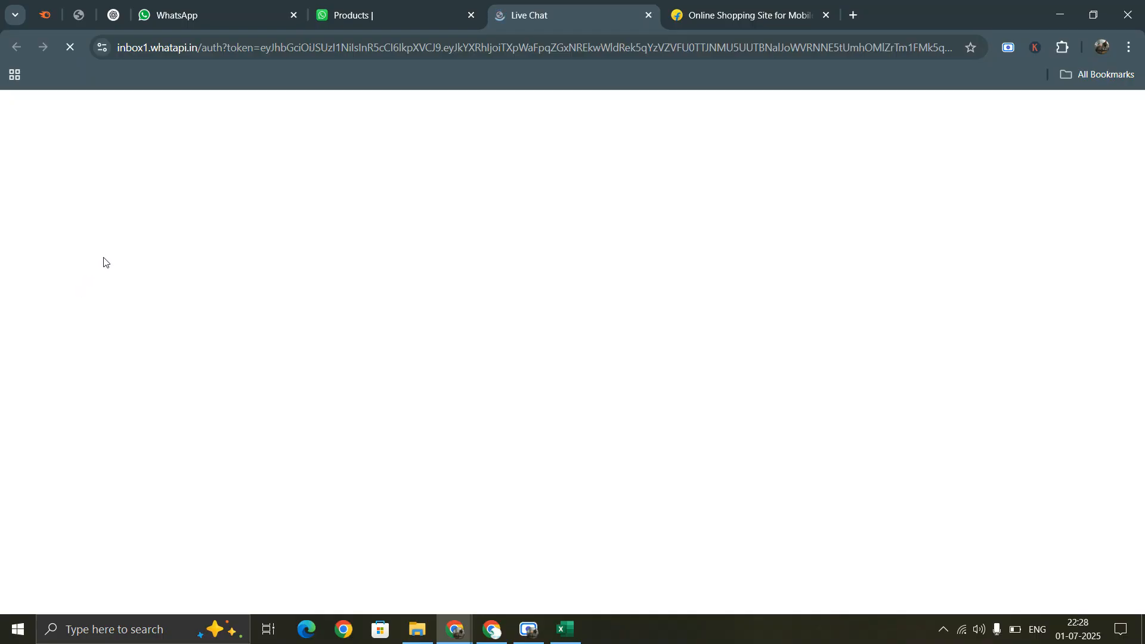
{"action": "left_click", "coordinate": [826, 15]}
{"action": "left_click", "coordinate": [676, 15]}
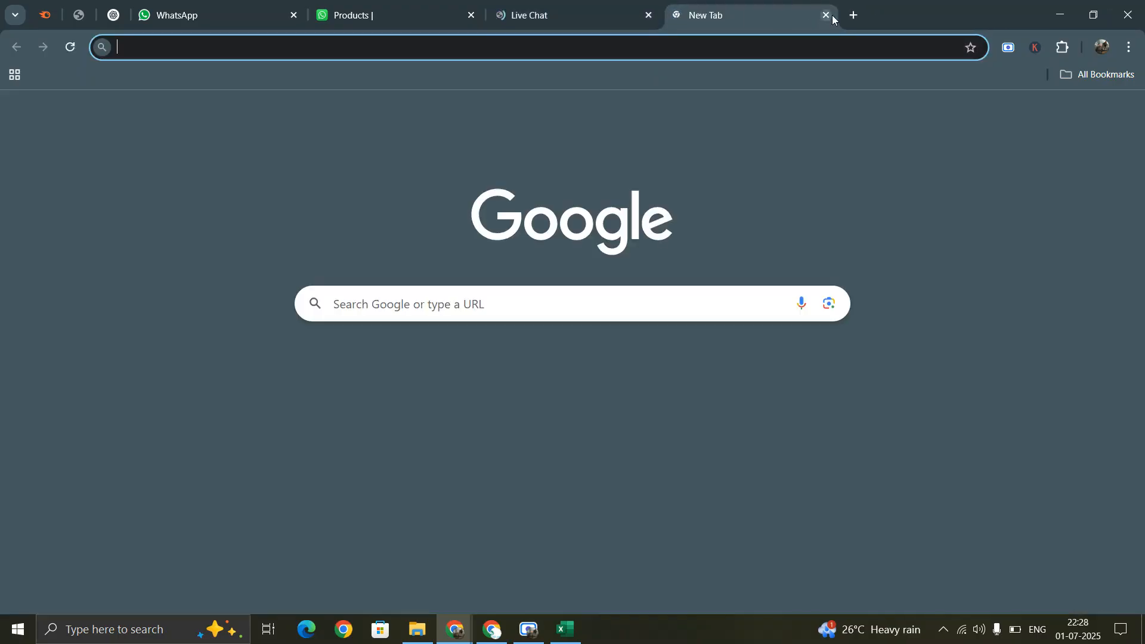
{"action": "left_click", "coordinate": [826, 15]}
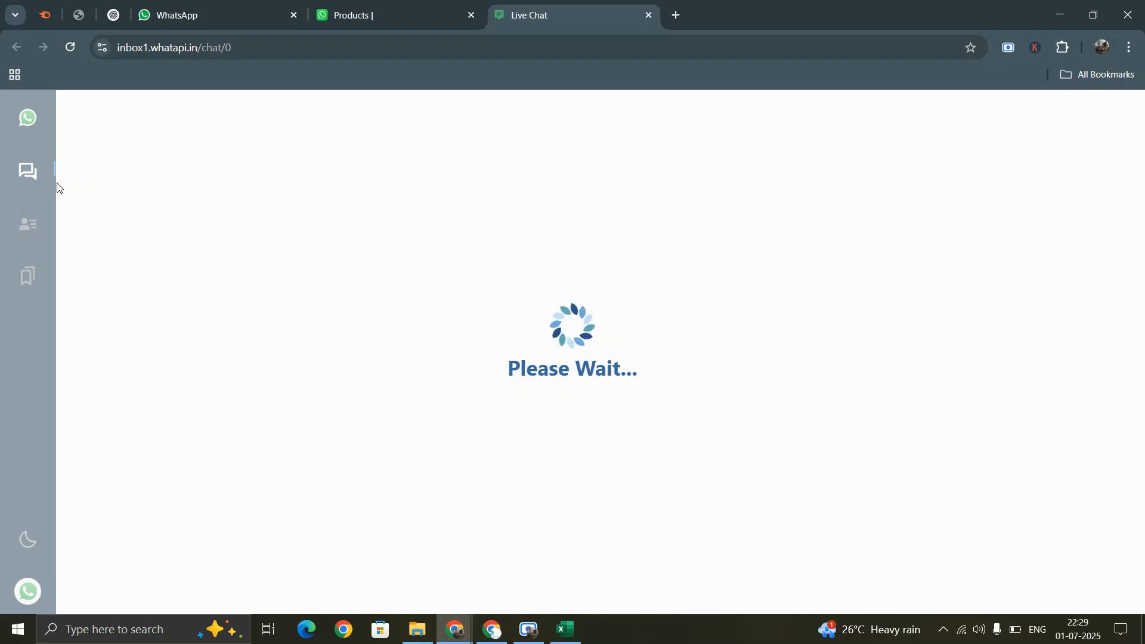
{"action": "left_click", "coordinate": [528, 629]}
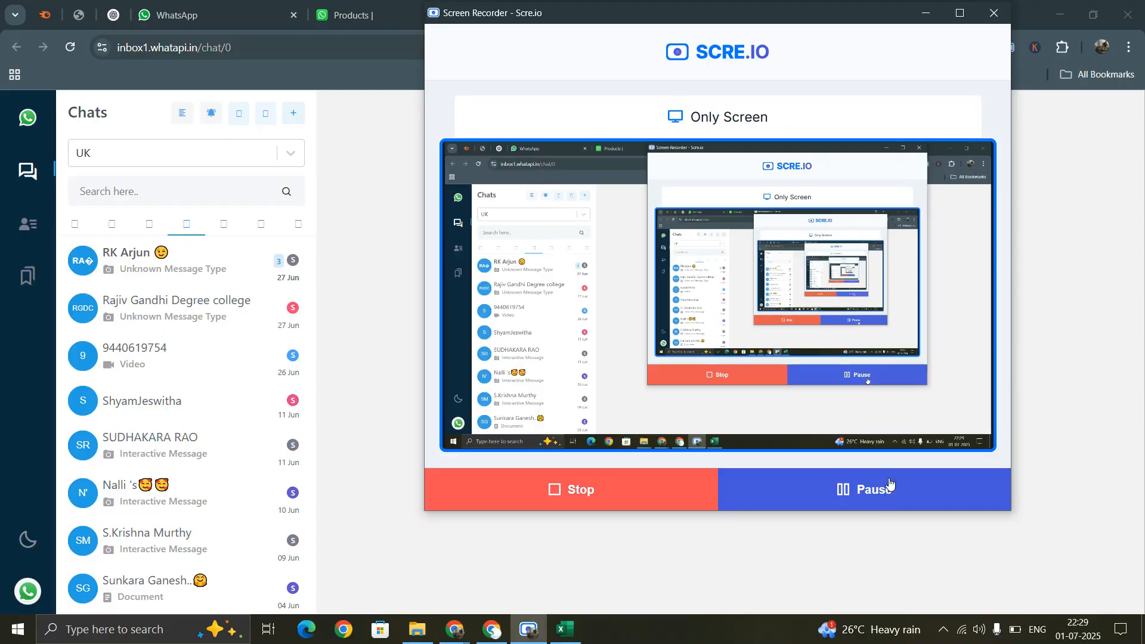
{"action": "left_click", "coordinate": [926, 13]}
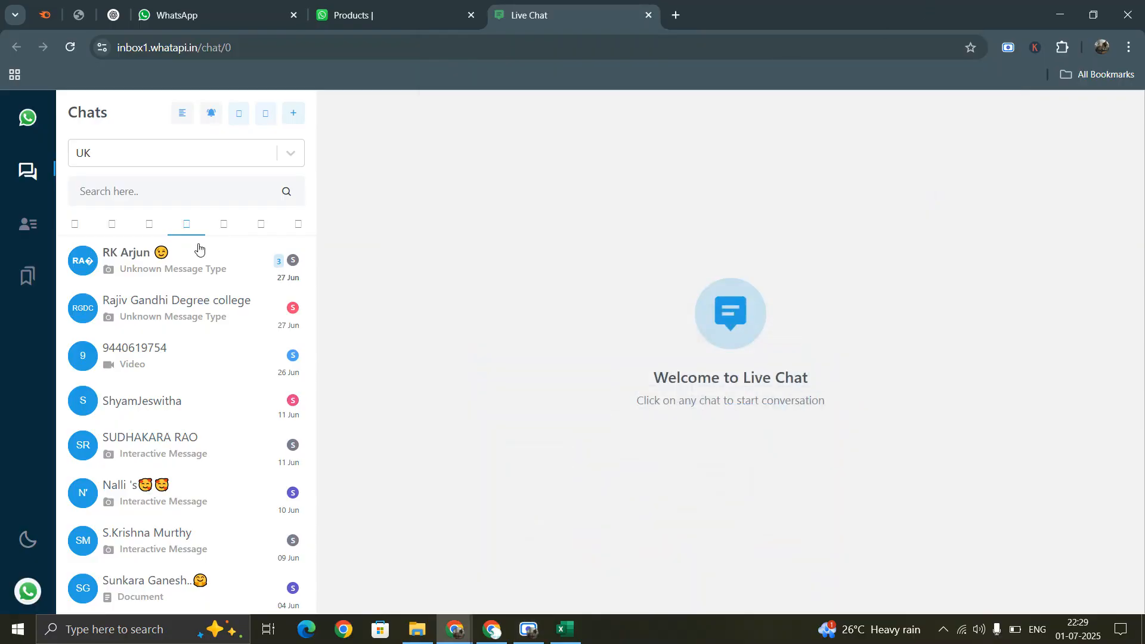
{"action": "left_click", "coordinate": [73, 227]}
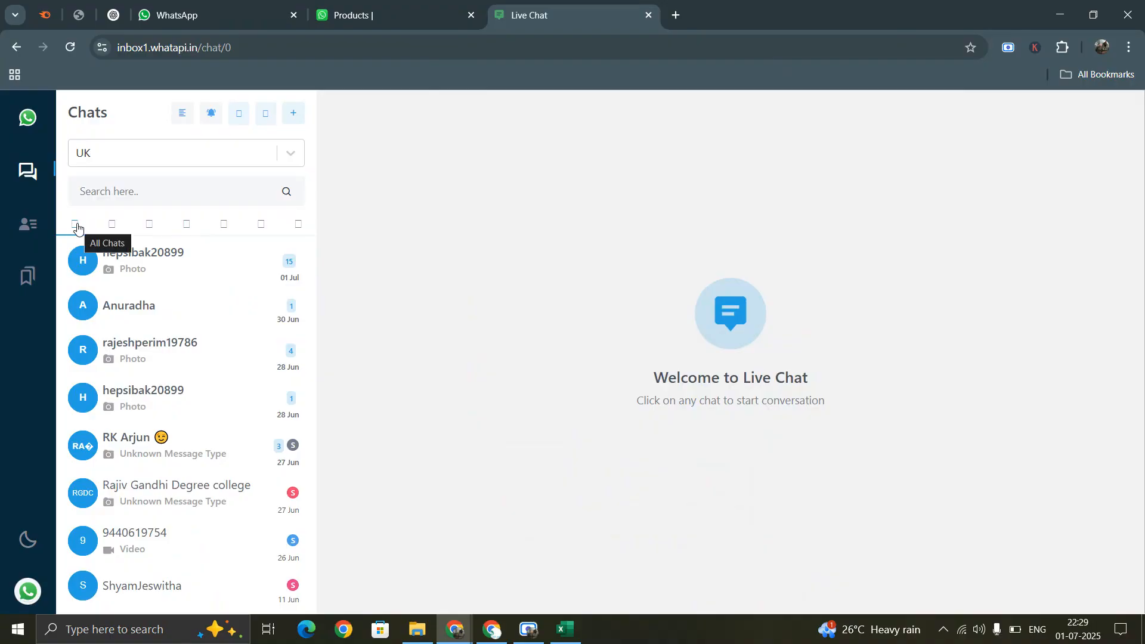
- Step through New, All Unread, My Chats and My Interest Chats, then open the single remaining chat
{"action": "left_click", "coordinate": [113, 226]}
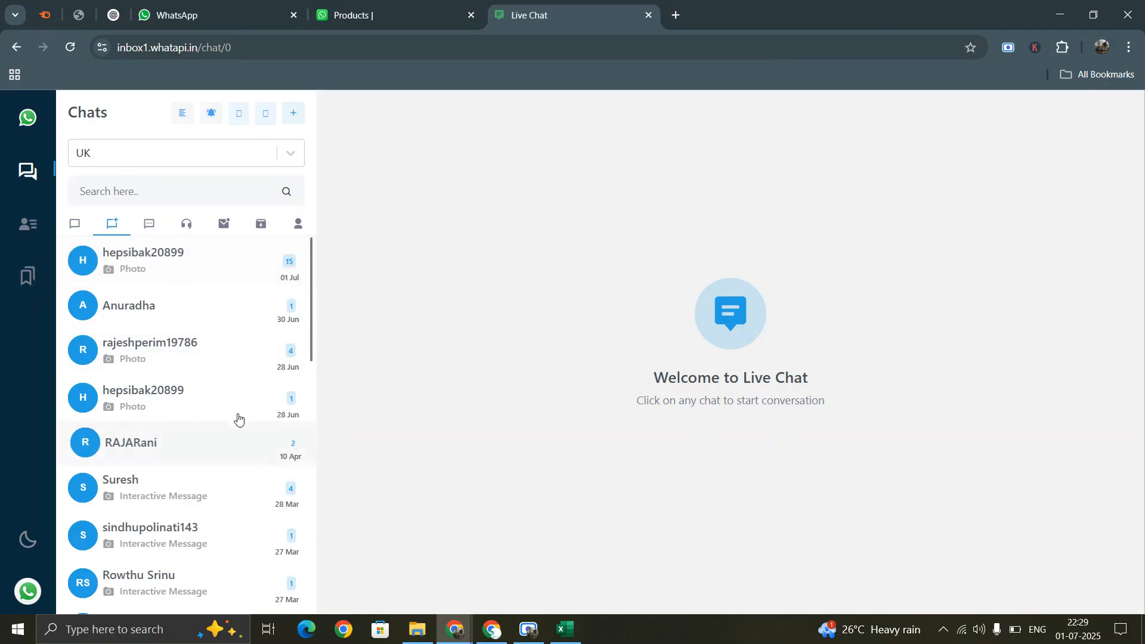
{"action": "left_click", "coordinate": [150, 224]}
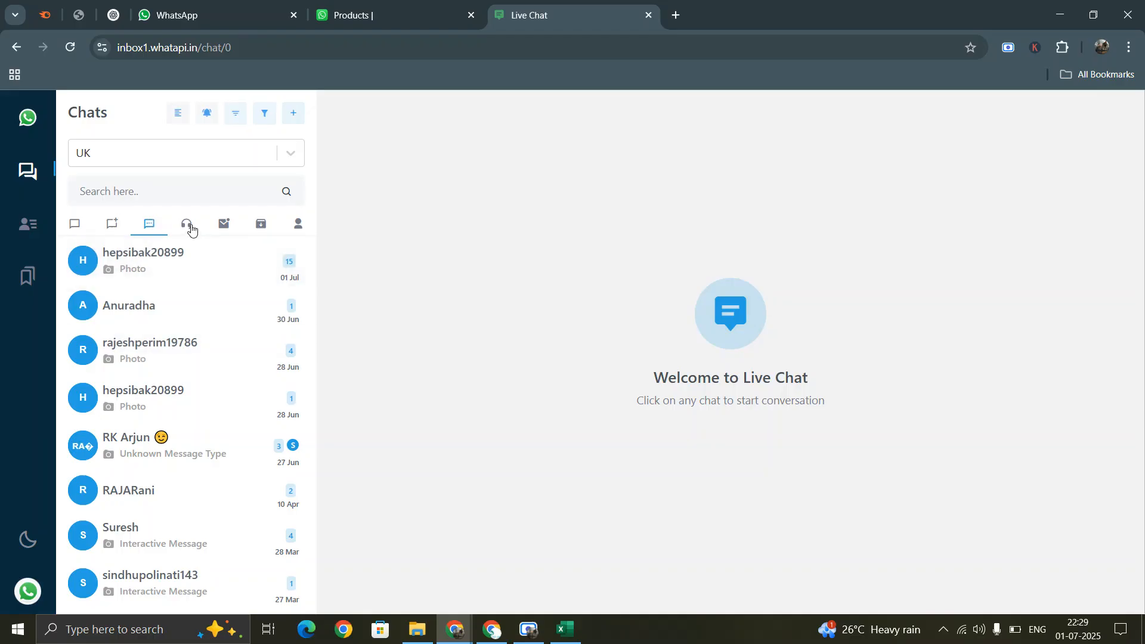
{"action": "left_click", "coordinate": [189, 229]}
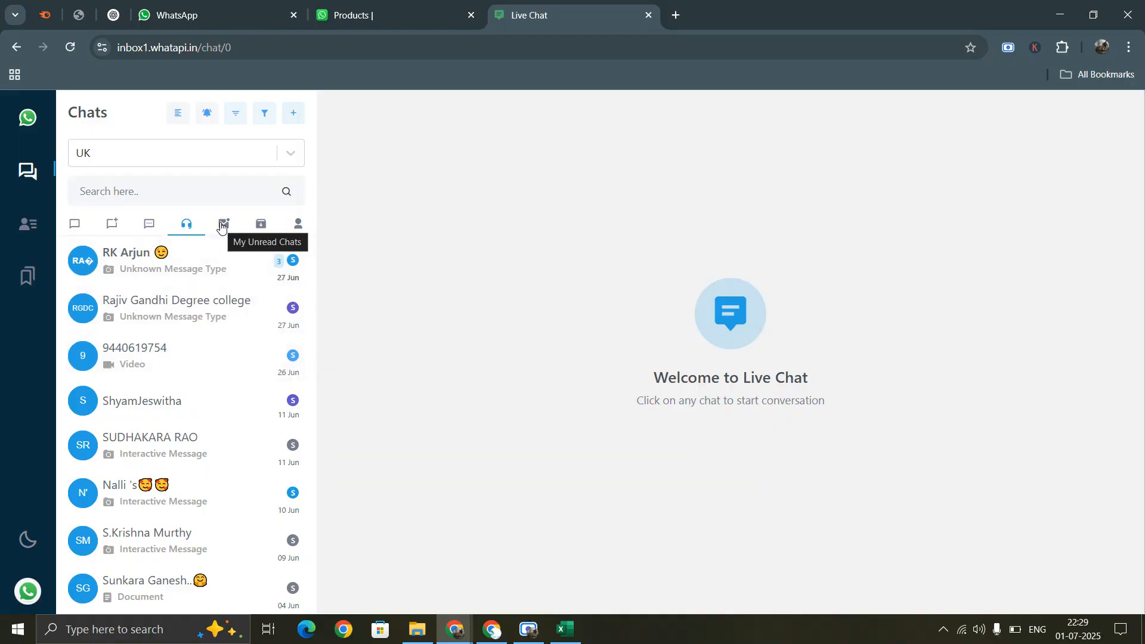
{"action": "left_click", "coordinate": [221, 227]}
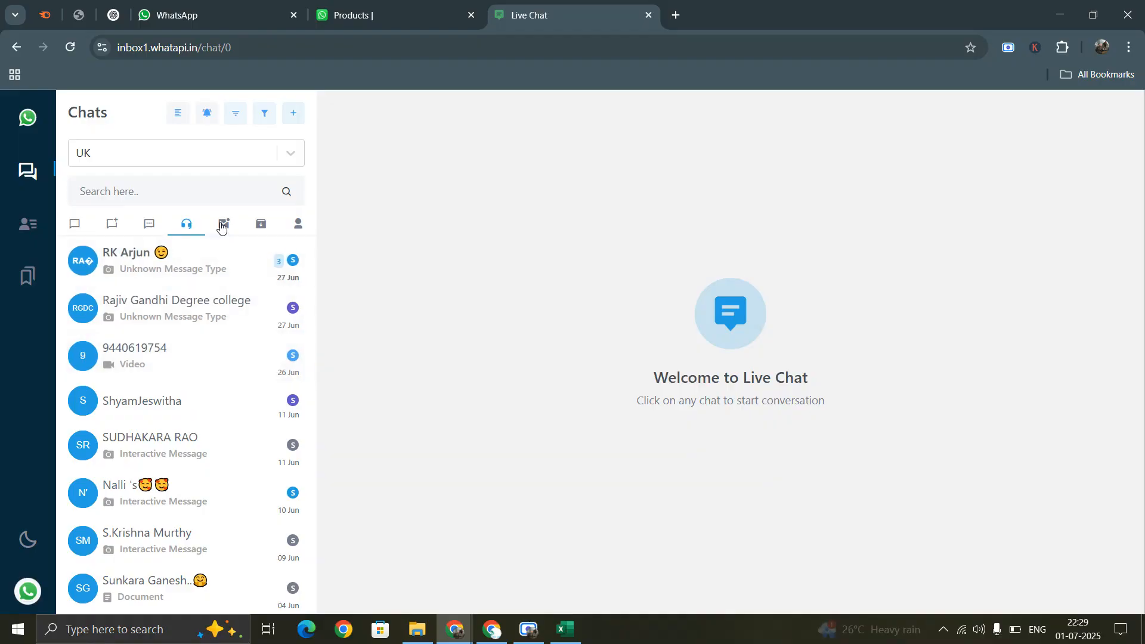
{"action": "left_click", "coordinate": [220, 262]}
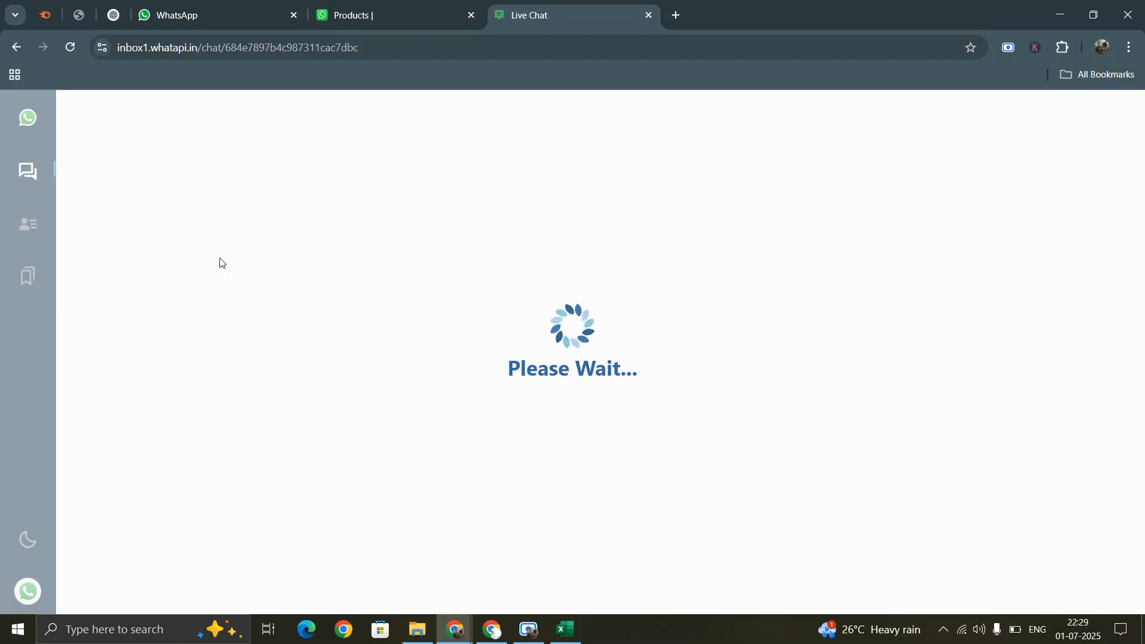
- Switch the chat list to another filter and scroll through the results
{"action": "left_click", "coordinate": [528, 627]}
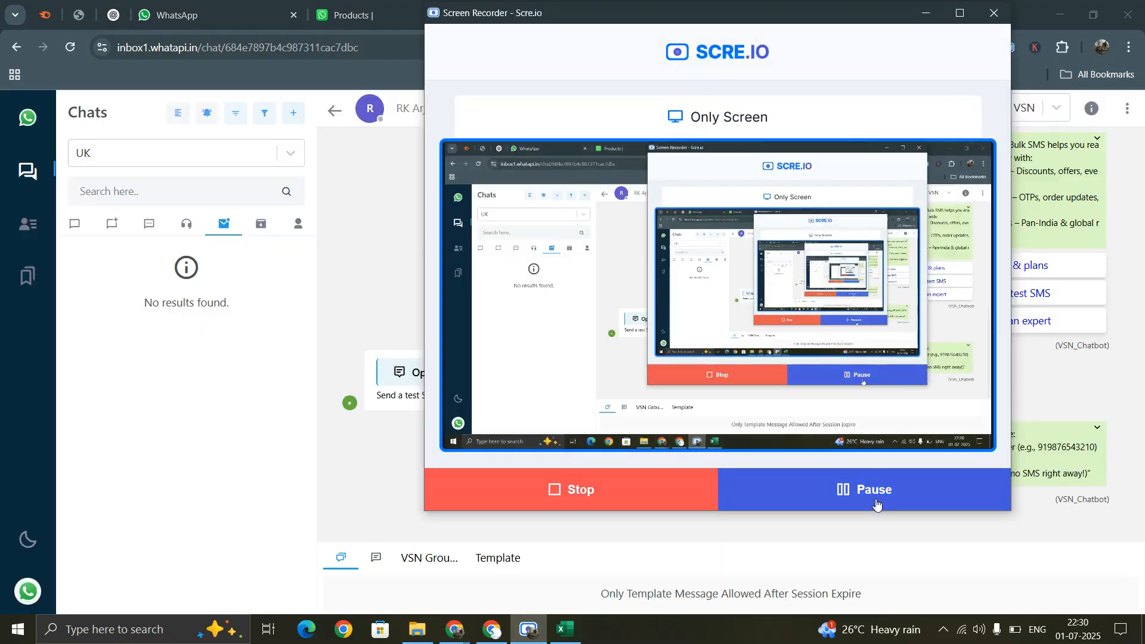
{"action": "left_click", "coordinate": [926, 12]}
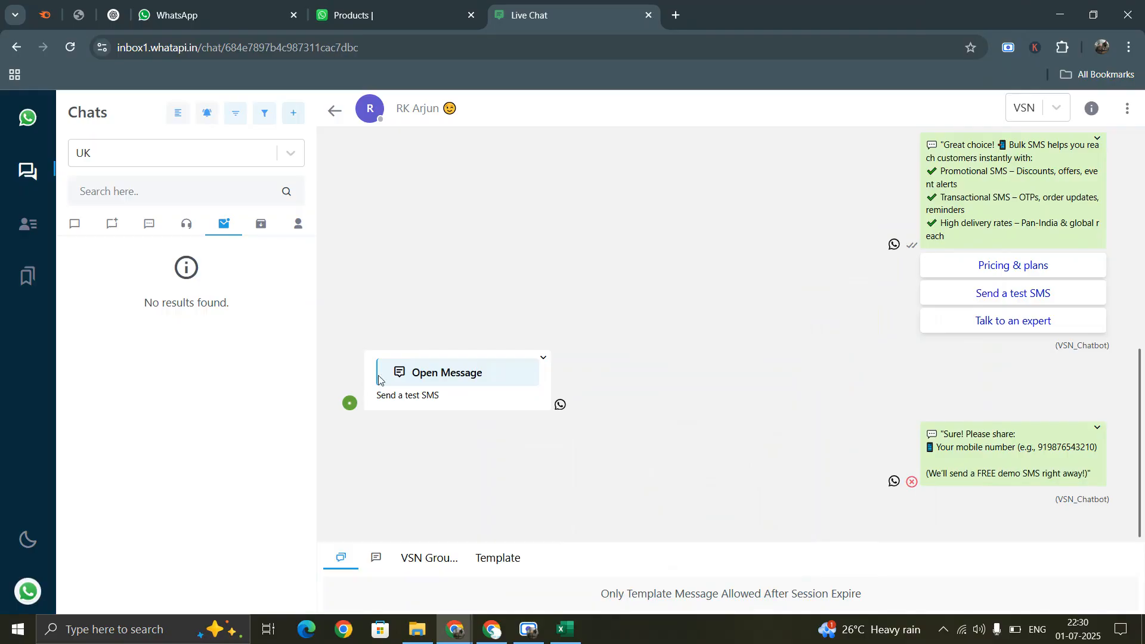
{"action": "scroll", "coordinate": [799, 388], "scroll_direction": "up", "scroll_amount": 10}
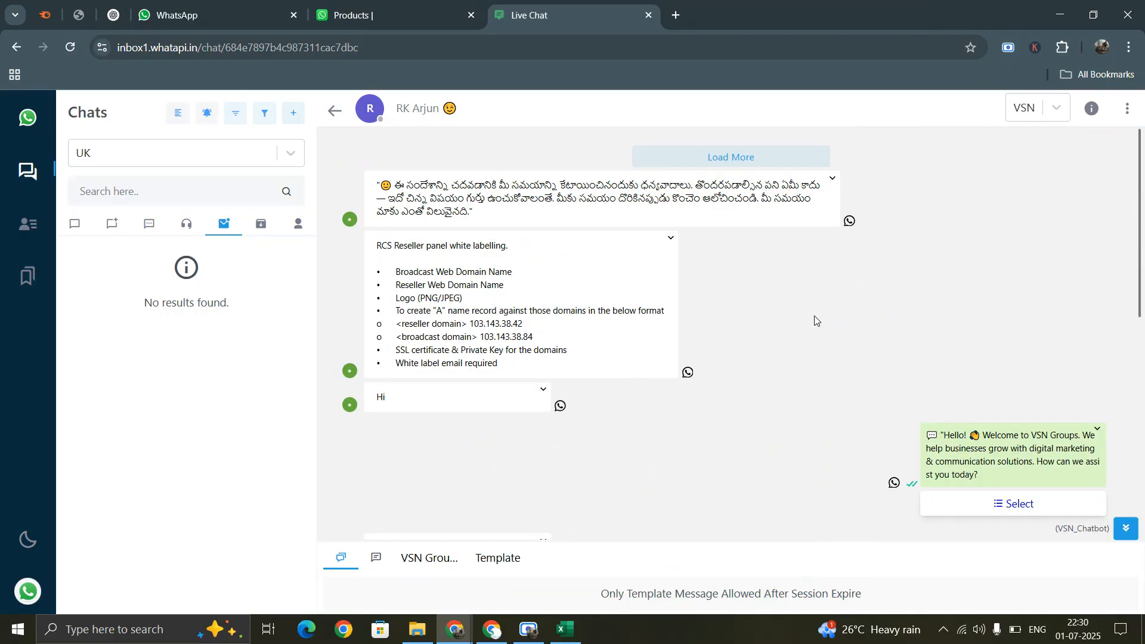
{"action": "scroll", "coordinate": [815, 322], "scroll_direction": "down", "scroll_amount": 10}
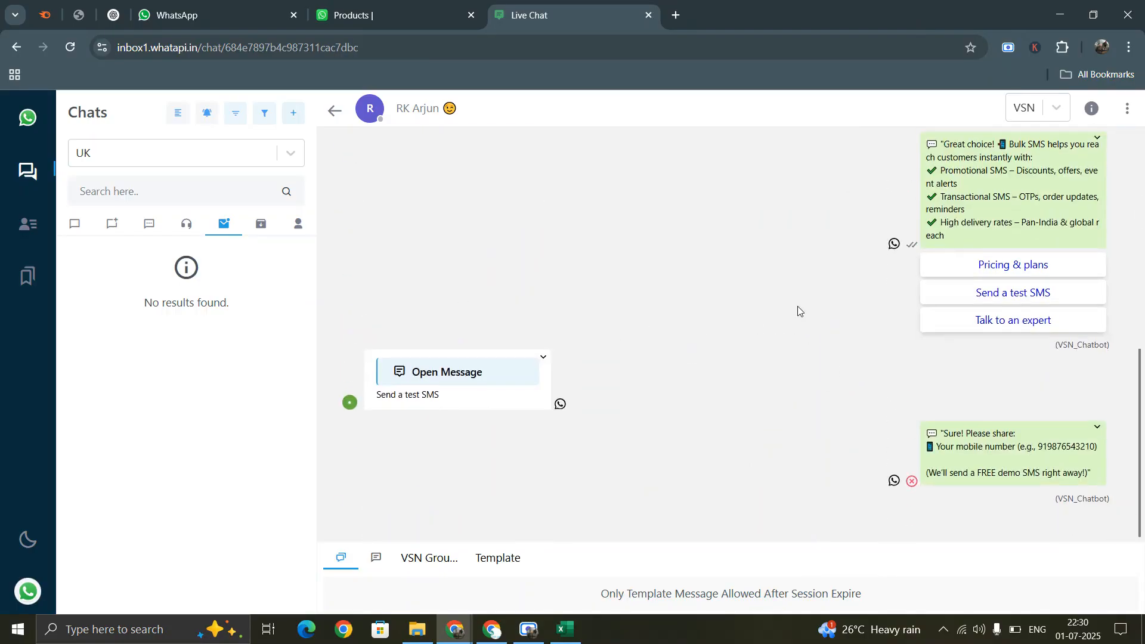
{"action": "left_click", "coordinate": [298, 226]}
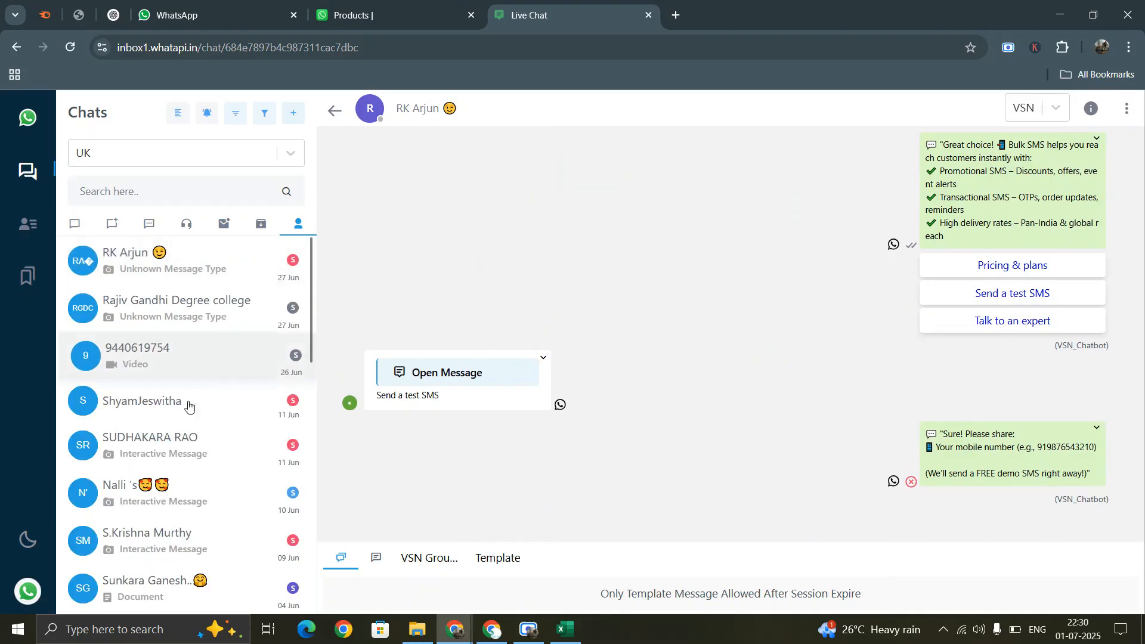
{"action": "scroll", "coordinate": [180, 430], "scroll_direction": "down", "scroll_amount": 5}
{"action": "scroll", "coordinate": [179, 431], "scroll_direction": "up", "scroll_amount": 5}
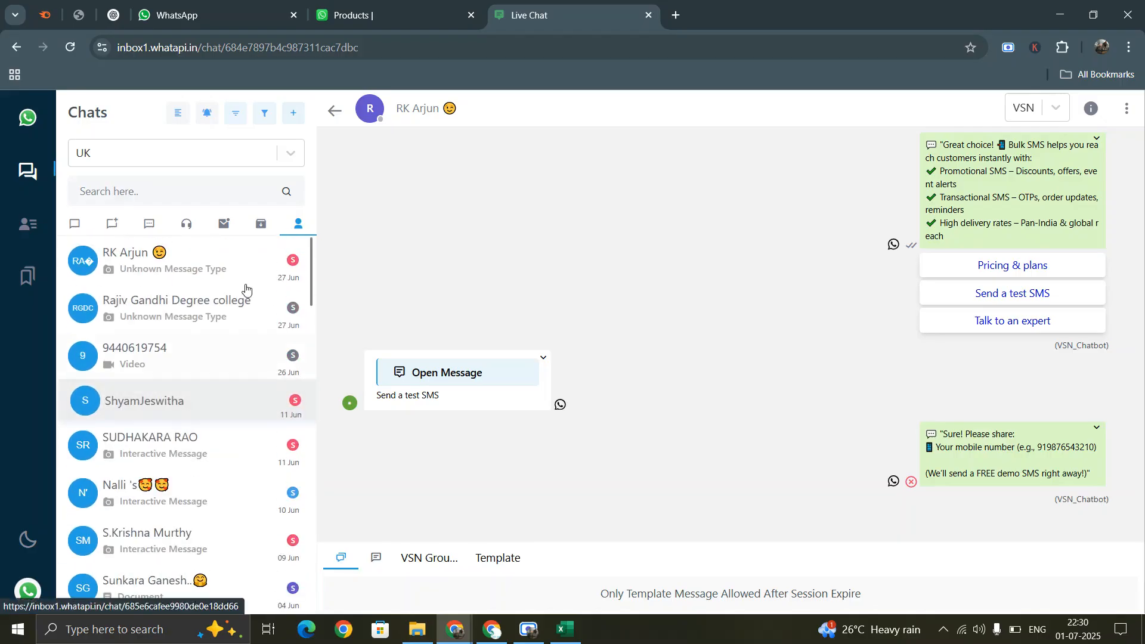
- Check the empty Archive tab, then return to All Chats and scroll the list
{"action": "left_click", "coordinate": [265, 229]}
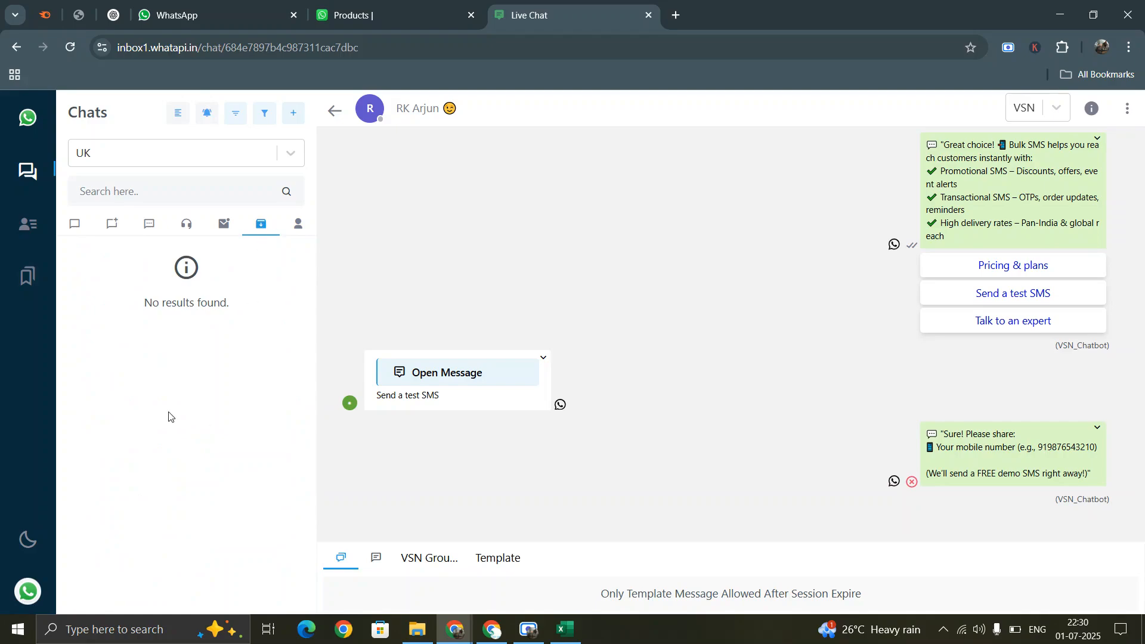
{"action": "left_click", "coordinate": [84, 226]}
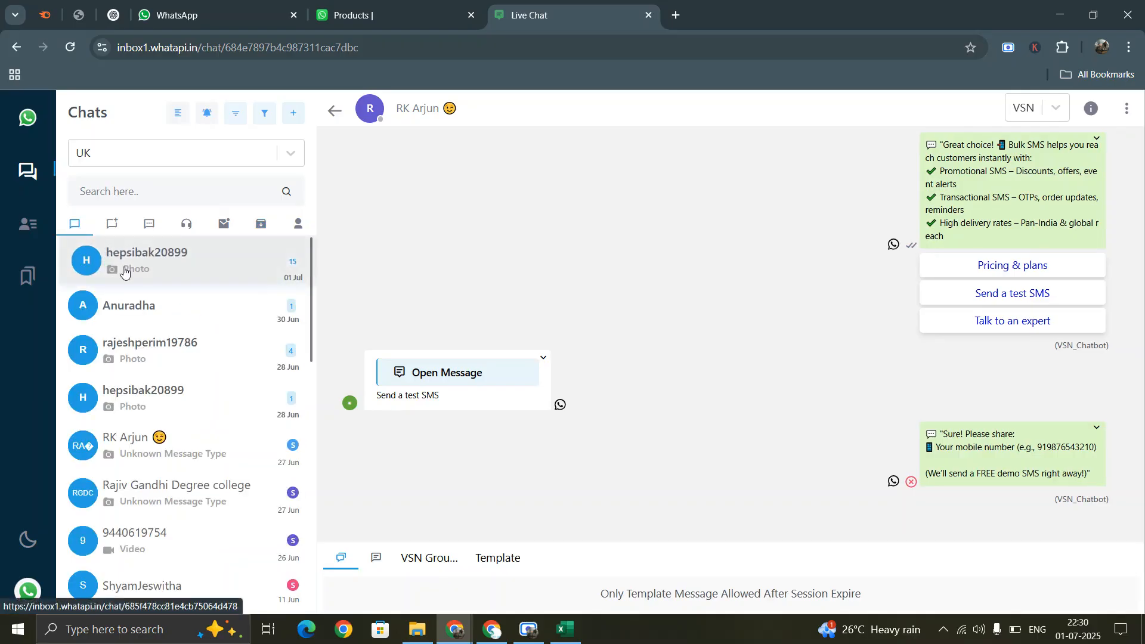
{"action": "scroll", "coordinate": [154, 327], "scroll_direction": "down", "scroll_amount": 5}
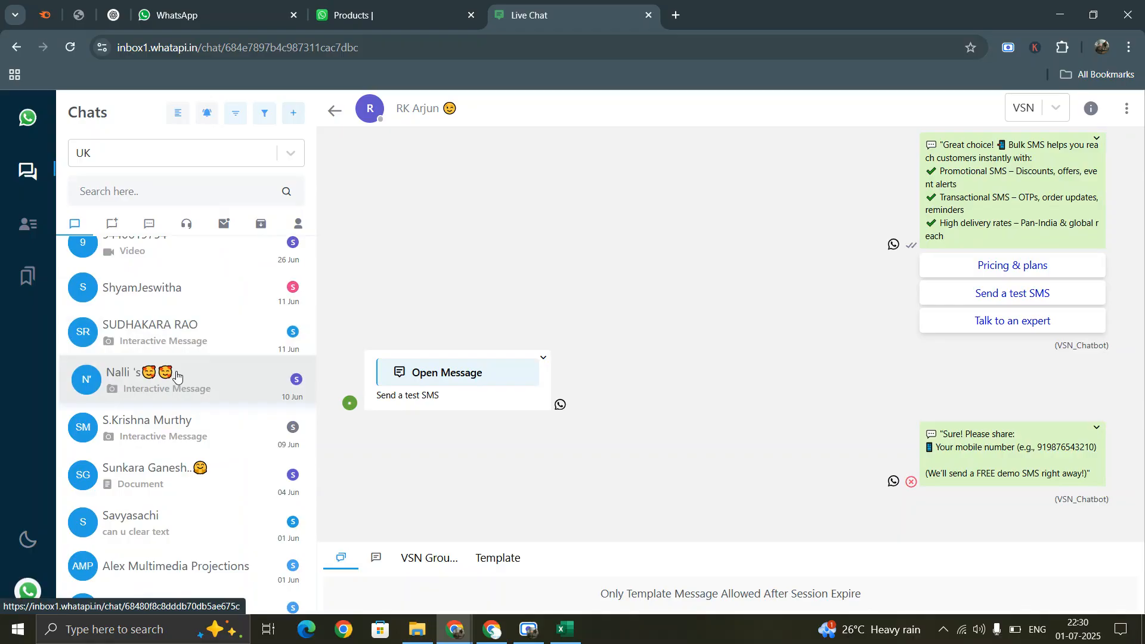
{"action": "scroll", "coordinate": [175, 374], "scroll_direction": "up", "scroll_amount": 5}
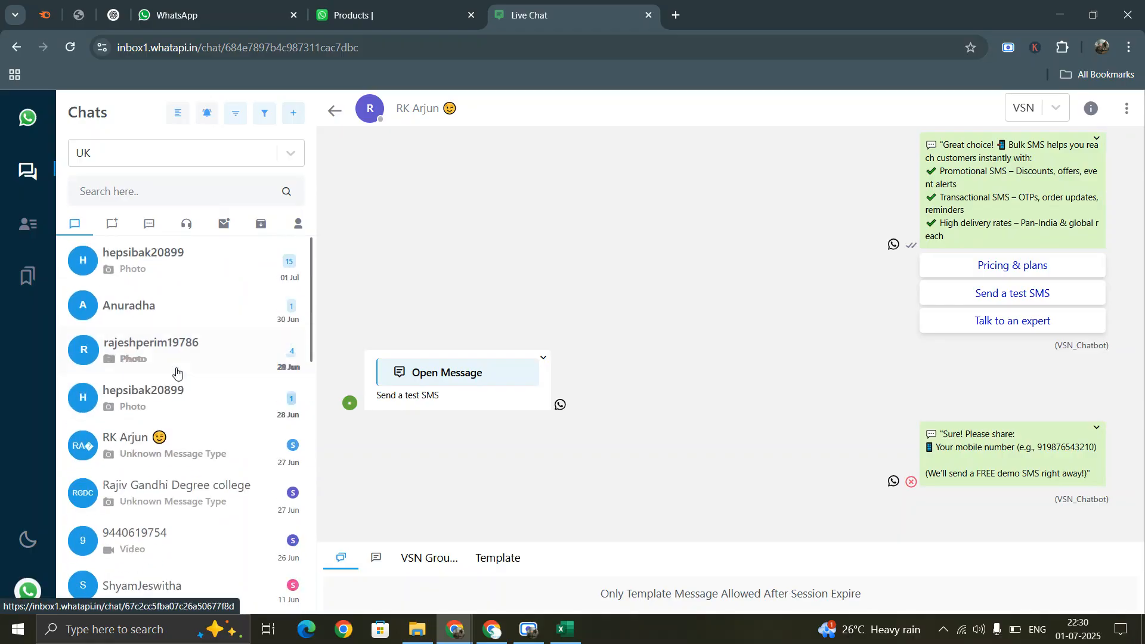
- Visit the Contacts list, a contact's conversation and Bookmarks, then return to the Chats panel
{"action": "left_click", "coordinate": [27, 232]}
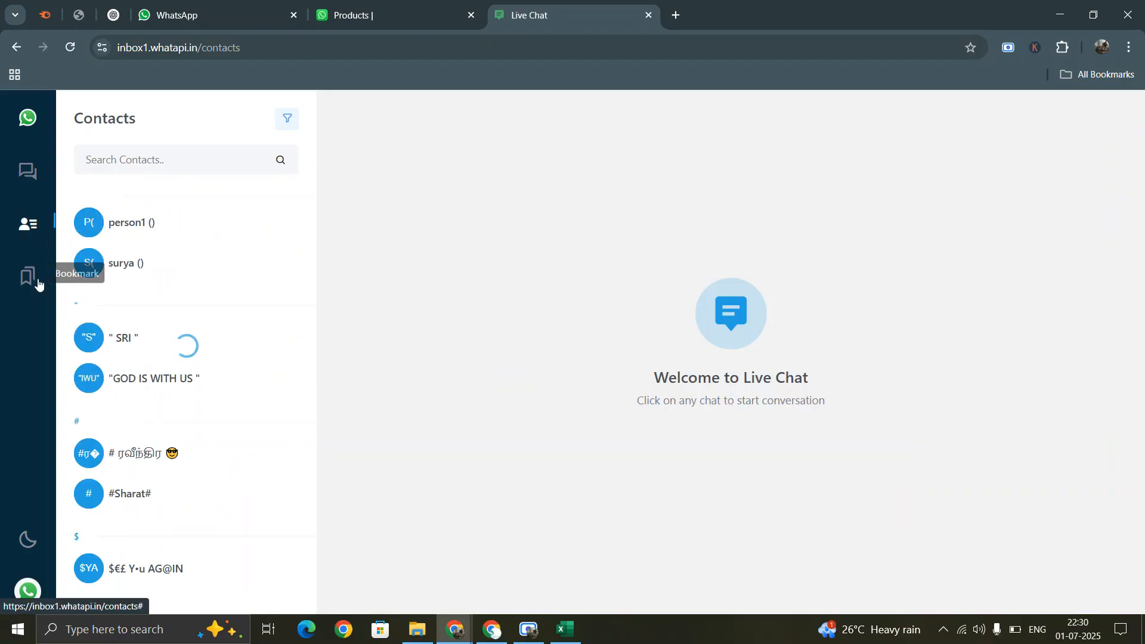
{"action": "left_click", "coordinate": [126, 229]}
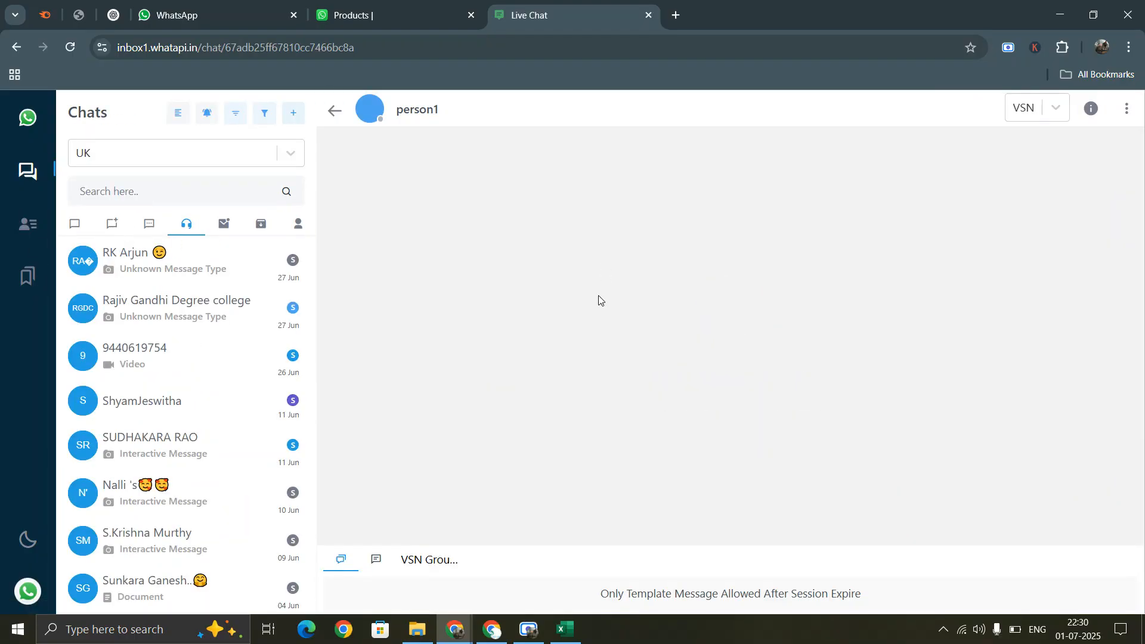
{"action": "left_click", "coordinate": [25, 278]}
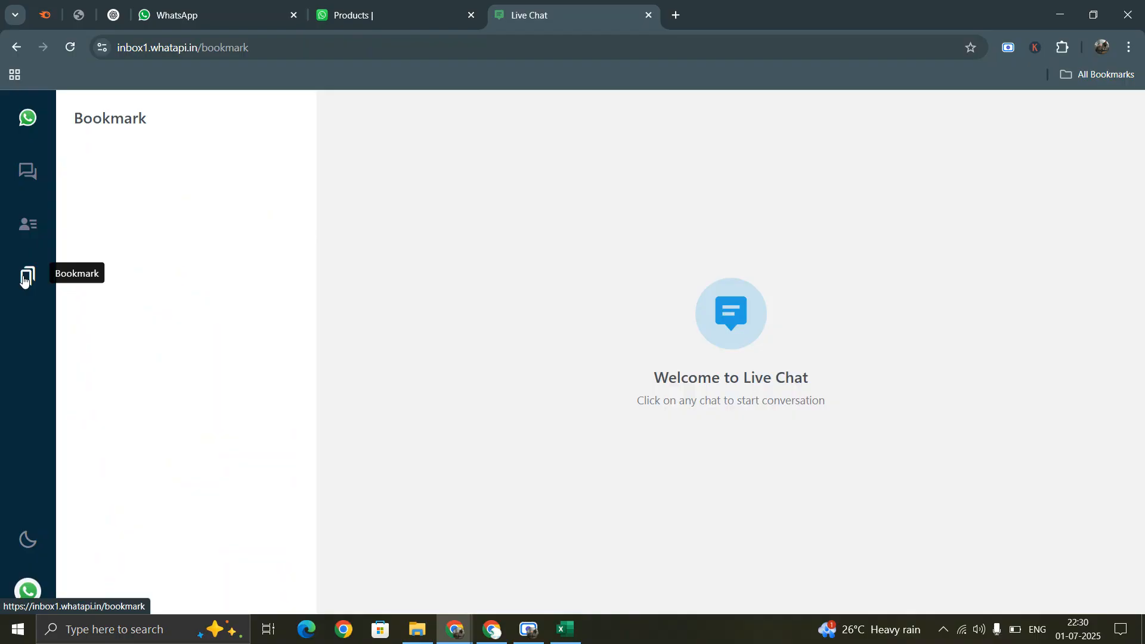
{"action": "left_click", "coordinate": [30, 229]}
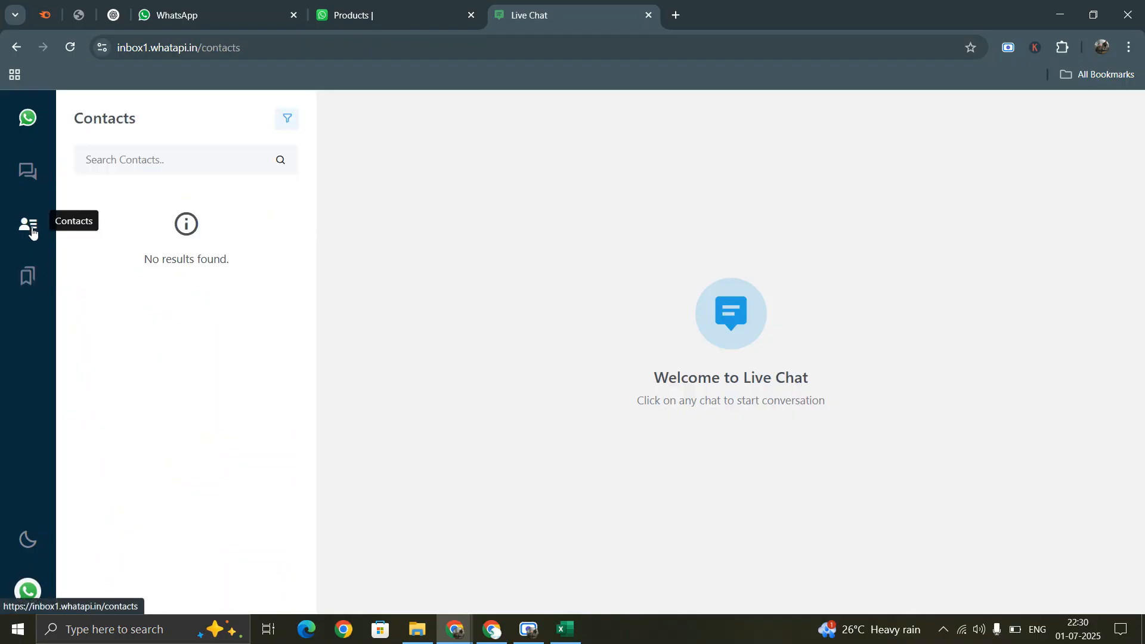
{"action": "scroll", "coordinate": [96, 250], "scroll_direction": "down", "scroll_amount": 5}
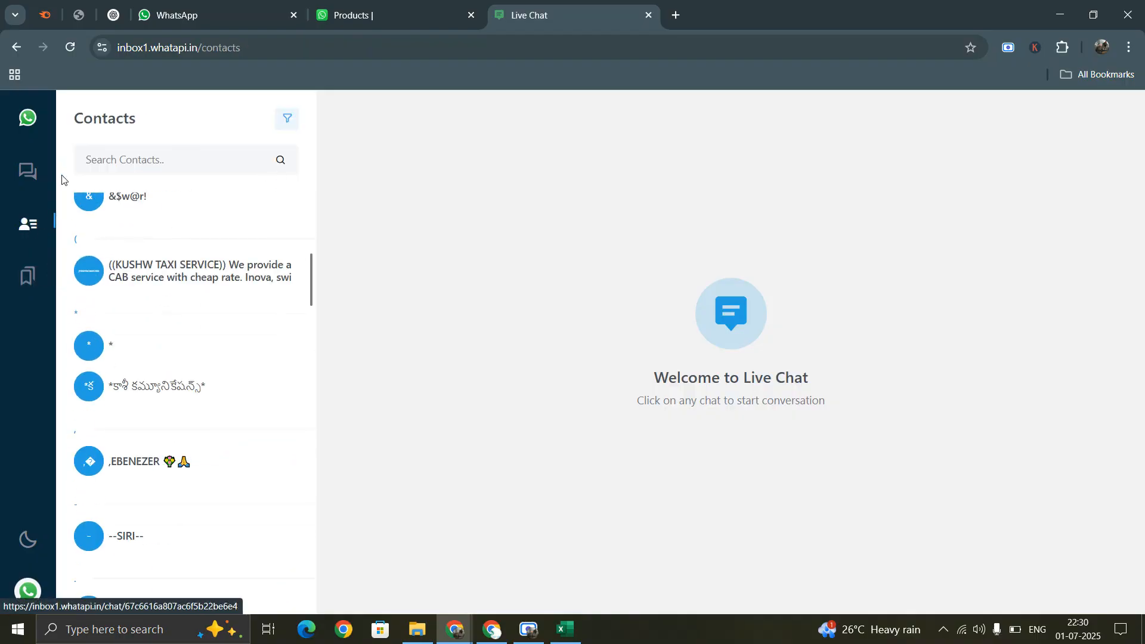
{"action": "left_click", "coordinate": [28, 171]}
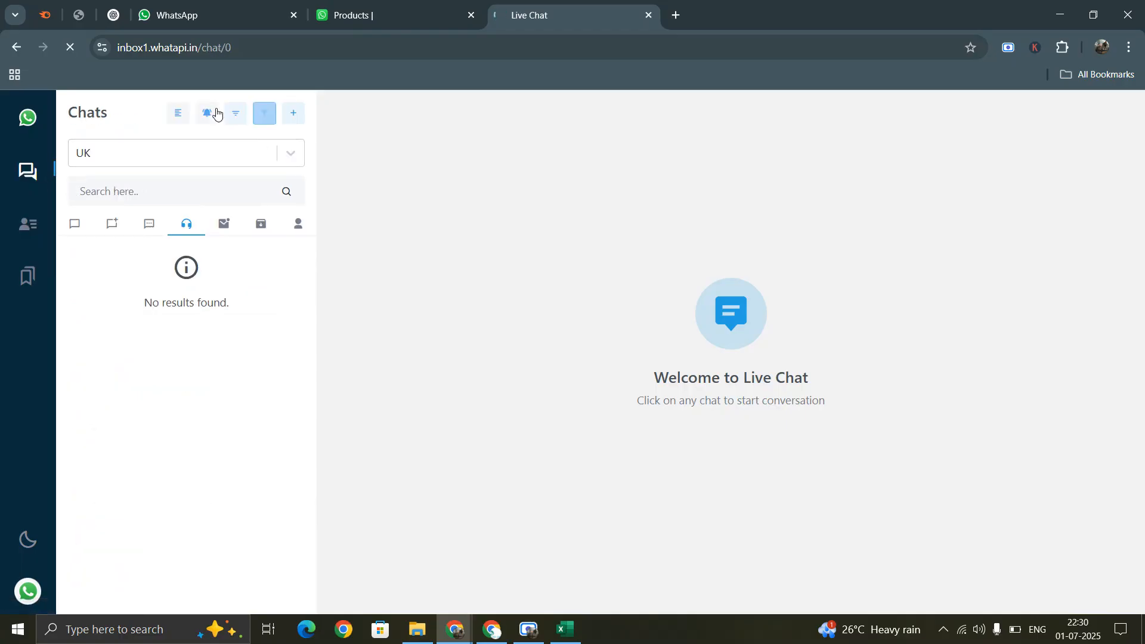
- Set up a custom field chat filter on the Contact Name field
{"action": "left_click", "coordinate": [161, 152]}
{"action": "left_click", "coordinate": [161, 152]}
{"action": "left_click", "coordinate": [262, 114]}
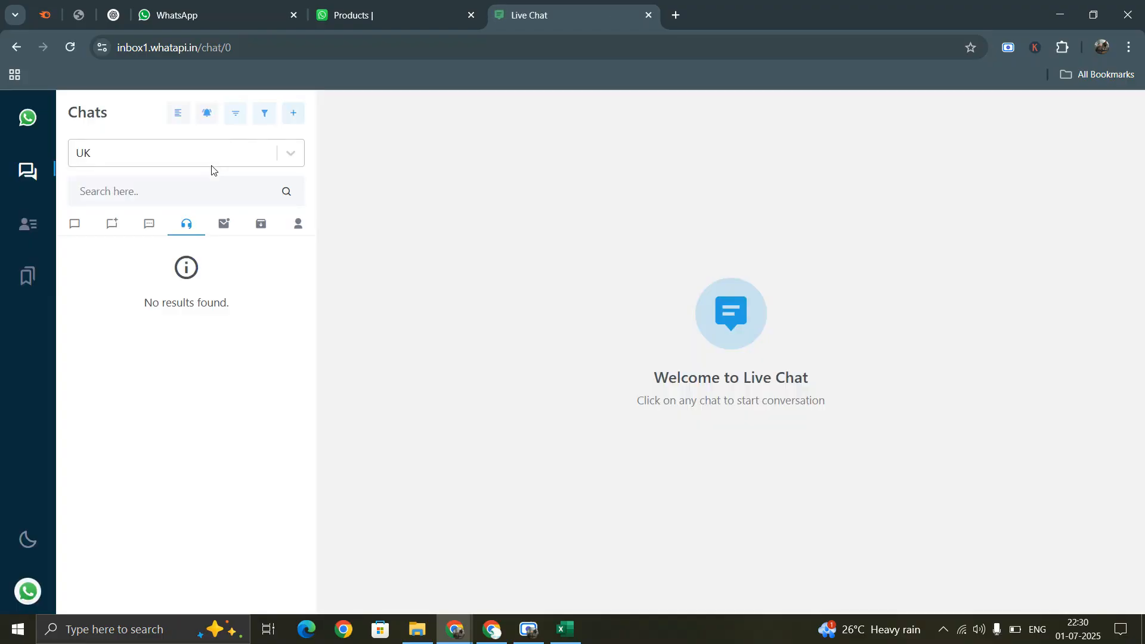
{"action": "left_click", "coordinate": [264, 113]}
{"action": "left_click", "coordinate": [197, 185]}
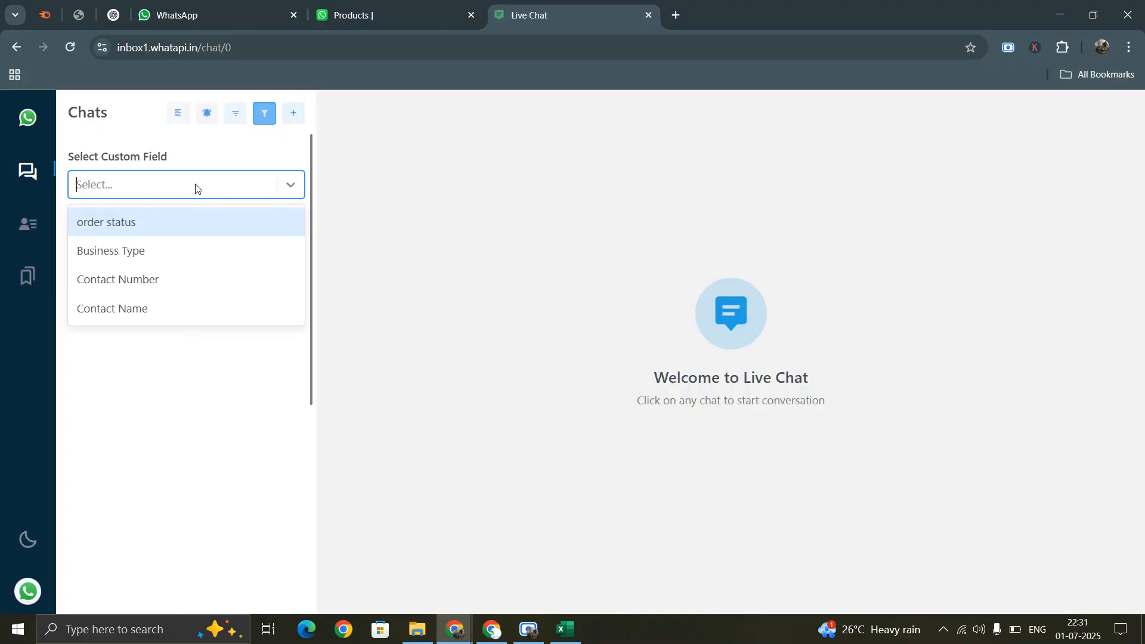
{"action": "left_click", "coordinate": [131, 309]}
{"action": "left_click", "coordinate": [140, 235]}
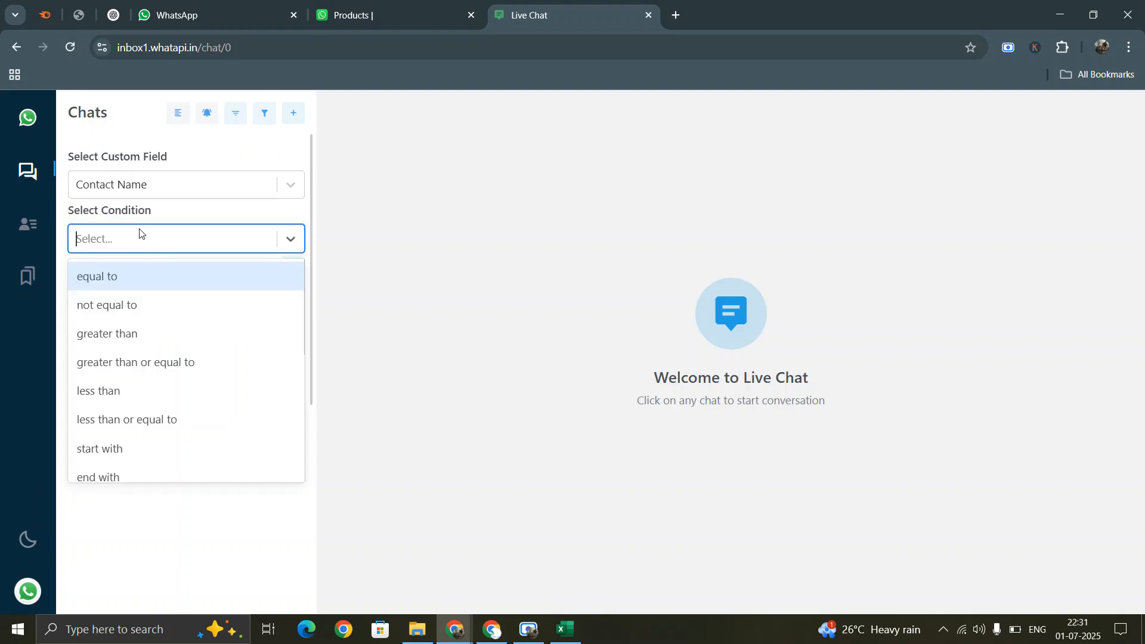
{"action": "left_click", "coordinate": [133, 280]}
{"action": "left_click", "coordinate": [131, 295]}
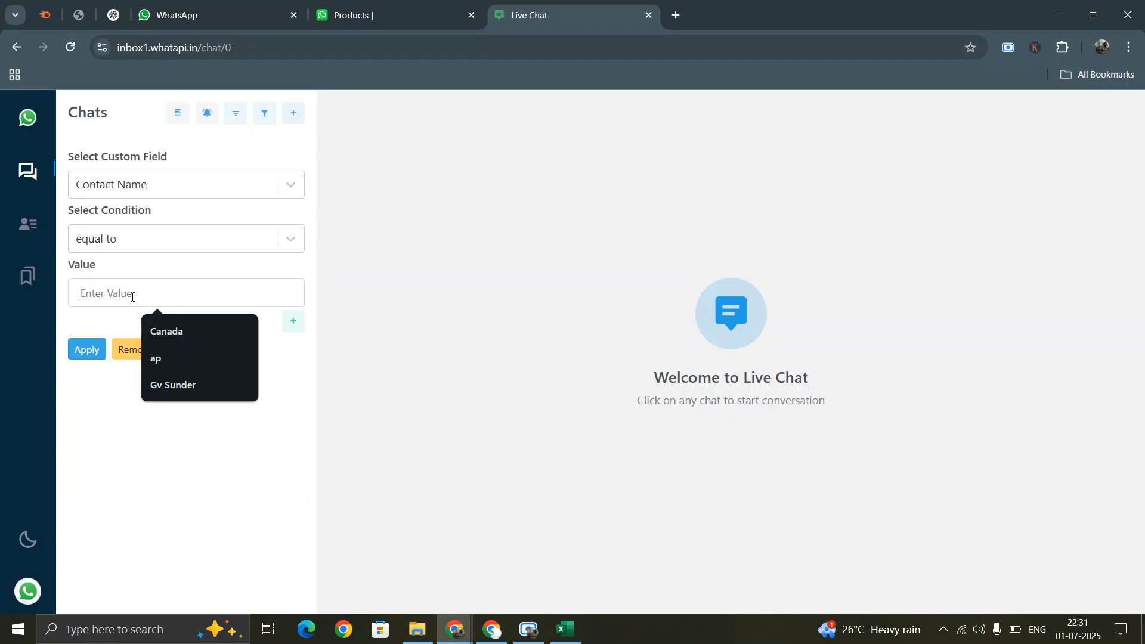
{"action": "left_click", "coordinate": [141, 184]}
{"action": "left_click", "coordinate": [140, 185]}
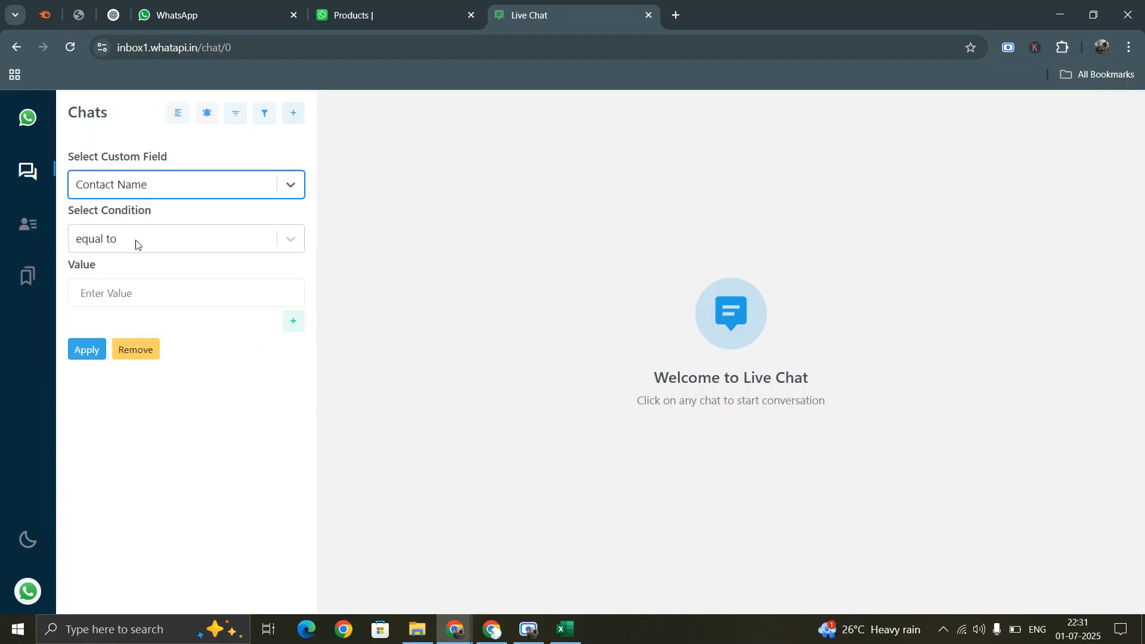
{"action": "left_click", "coordinate": [116, 294]}
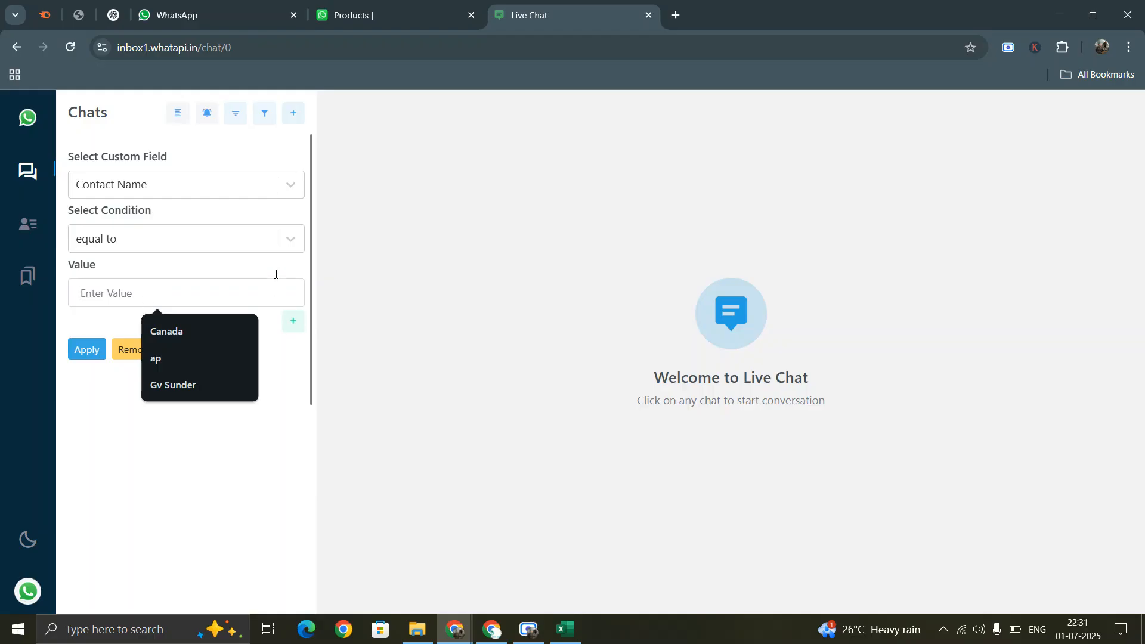
- Apply the condition 'is not empty', list all chats, and switch to the dashboard
{"action": "left_click", "coordinate": [276, 240]}
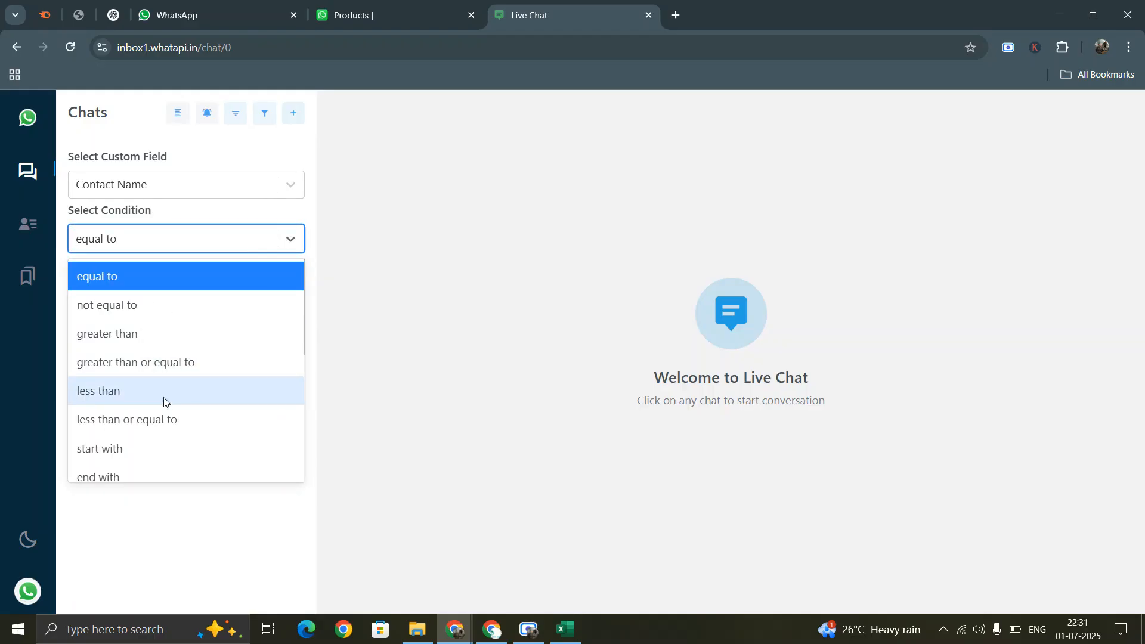
{"action": "scroll", "coordinate": [161, 409], "scroll_direction": "down", "scroll_amount": 4}
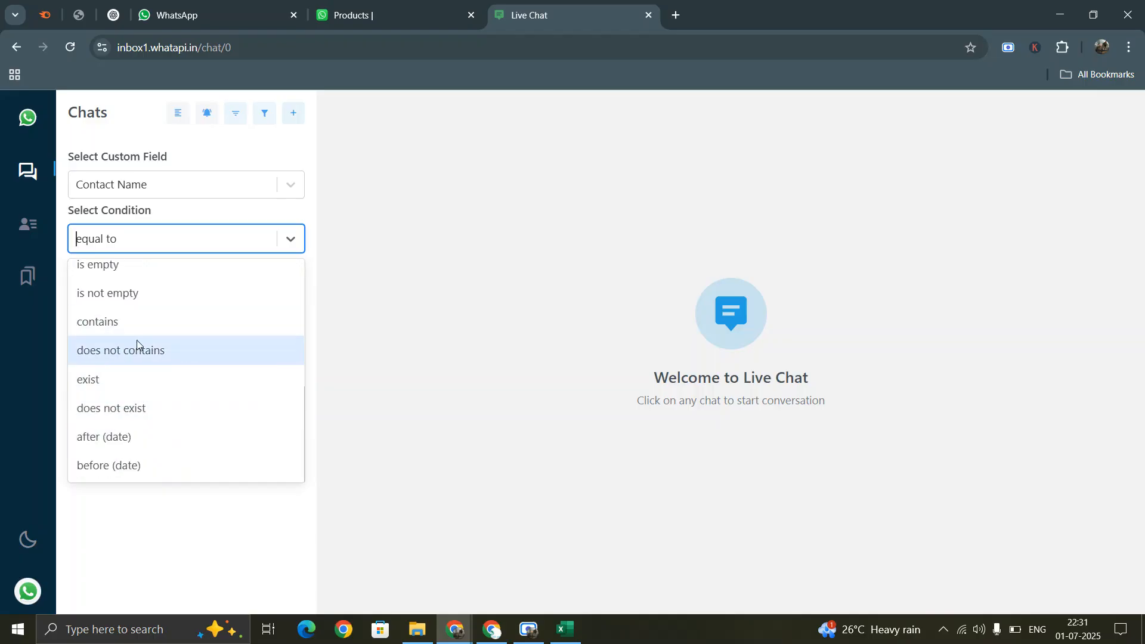
{"action": "left_click", "coordinate": [120, 291]}
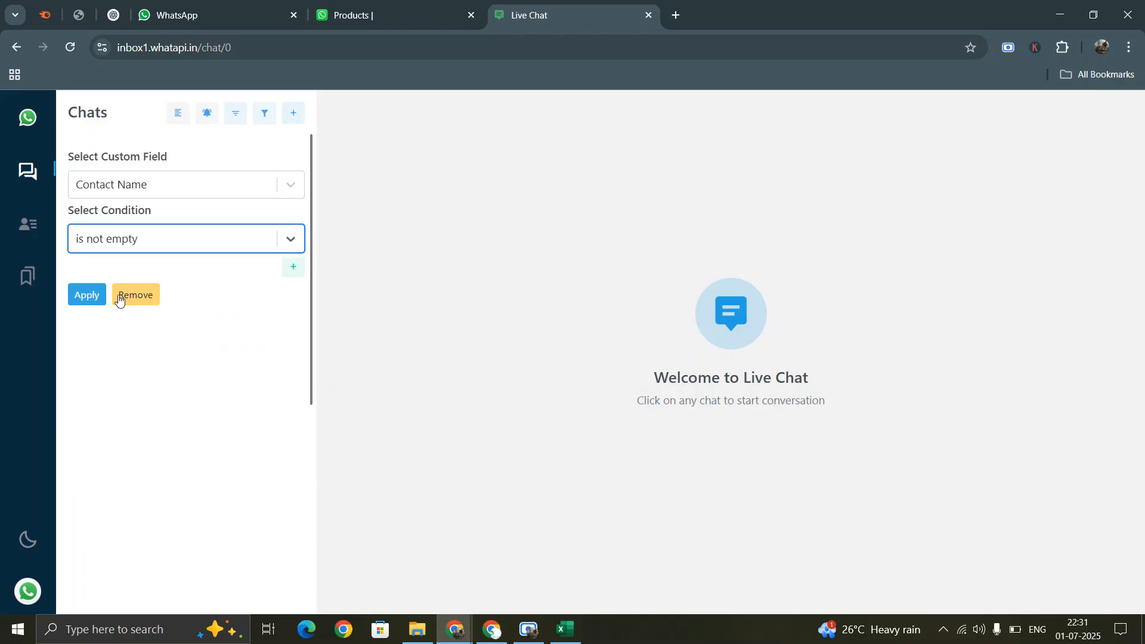
{"action": "left_click", "coordinate": [100, 298]}
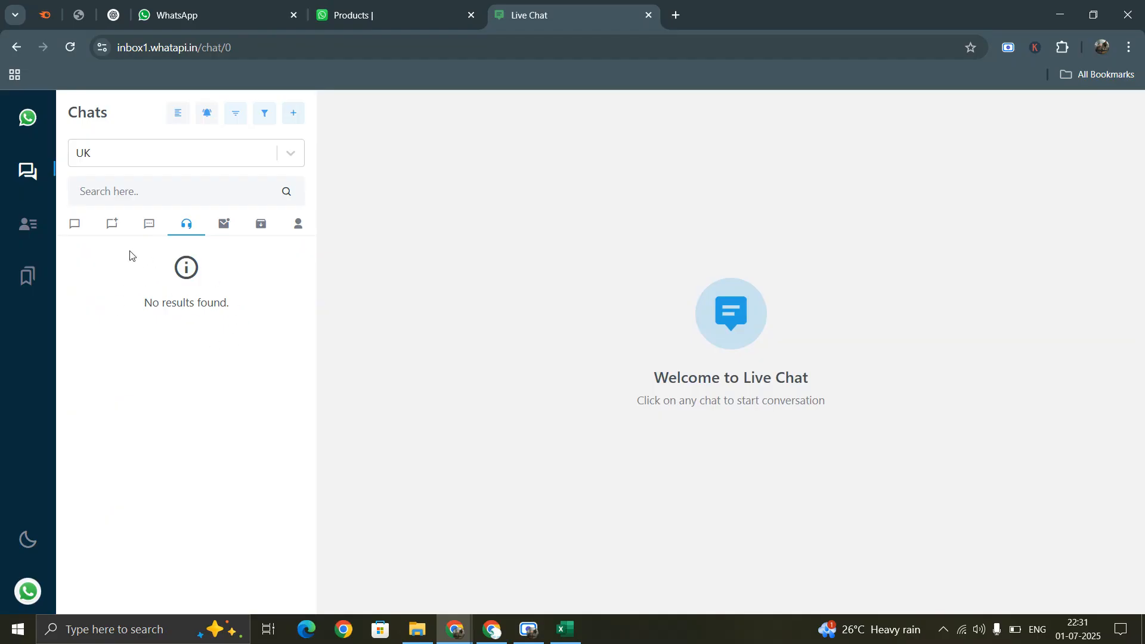
{"action": "left_click", "coordinate": [78, 225]}
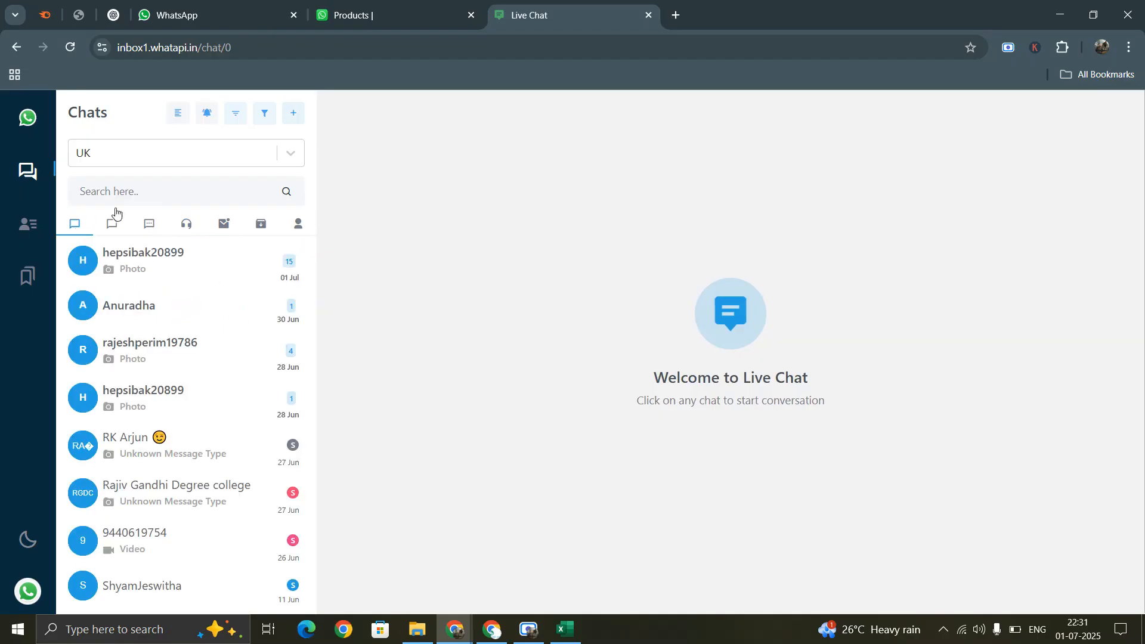
{"action": "left_click", "coordinate": [443, 4]}
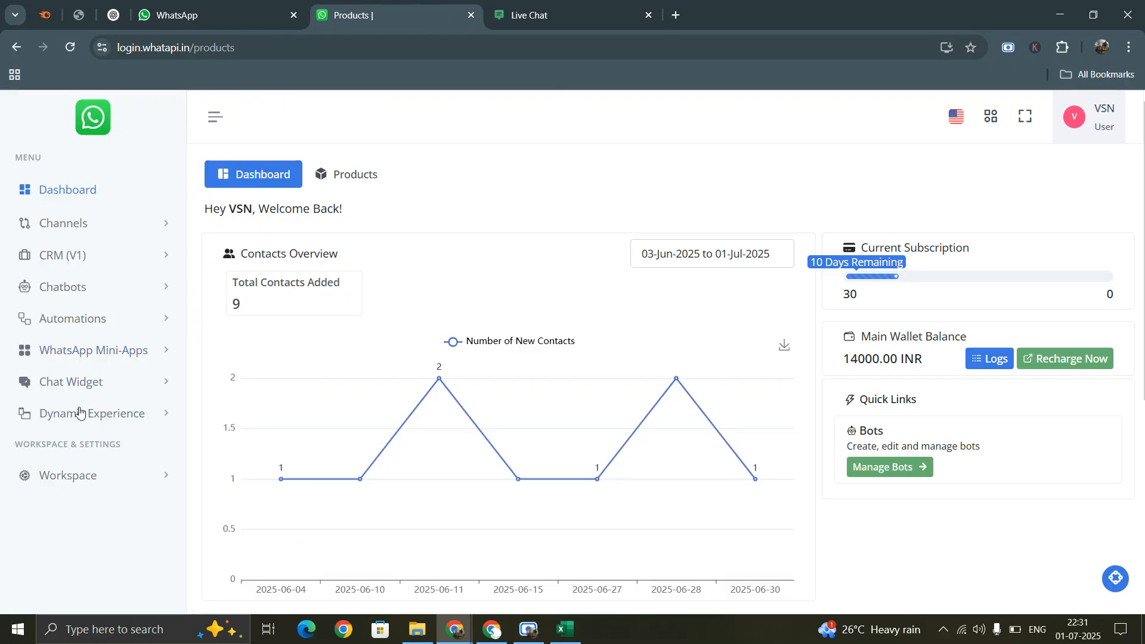
{"action": "left_click", "coordinate": [75, 475]}
{"action": "scroll", "coordinate": [77, 418], "scroll_direction": "down", "scroll_amount": 3}
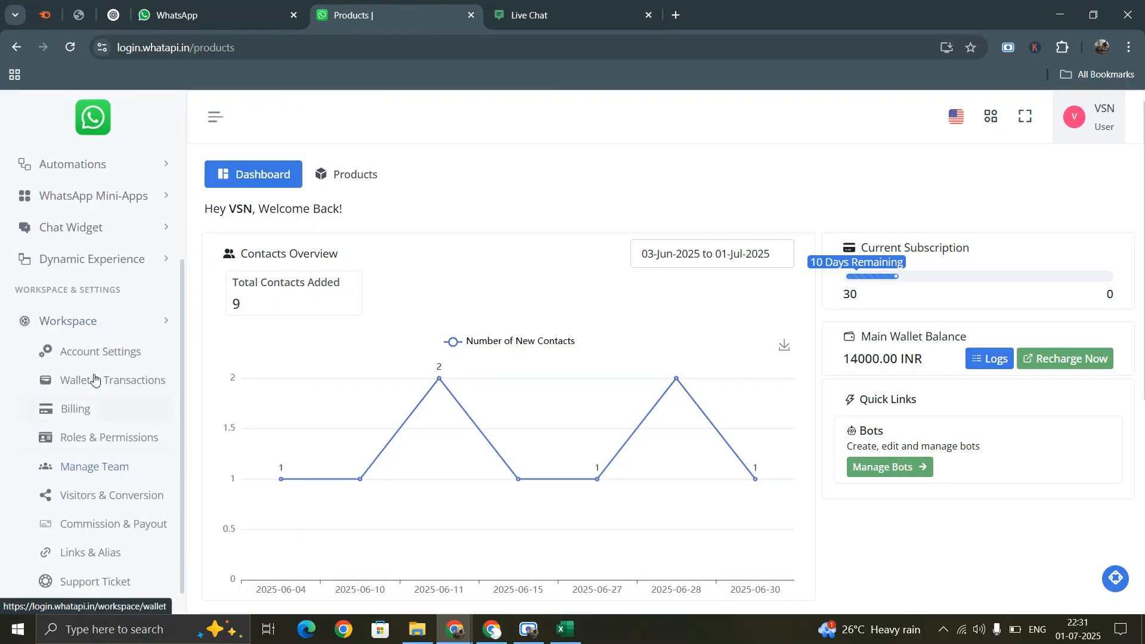
{"action": "left_click", "coordinate": [95, 352]}
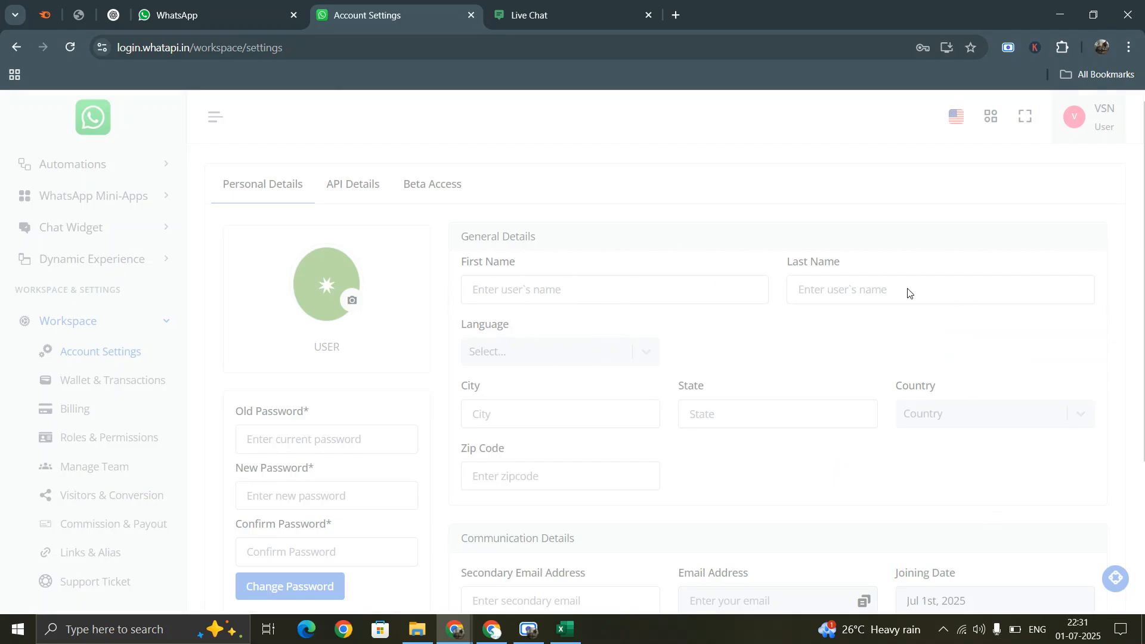
{"action": "scroll", "coordinate": [481, 394], "scroll_direction": "down", "scroll_amount": 3}
{"action": "scroll", "coordinate": [524, 410], "scroll_direction": "down", "scroll_amount": 1}
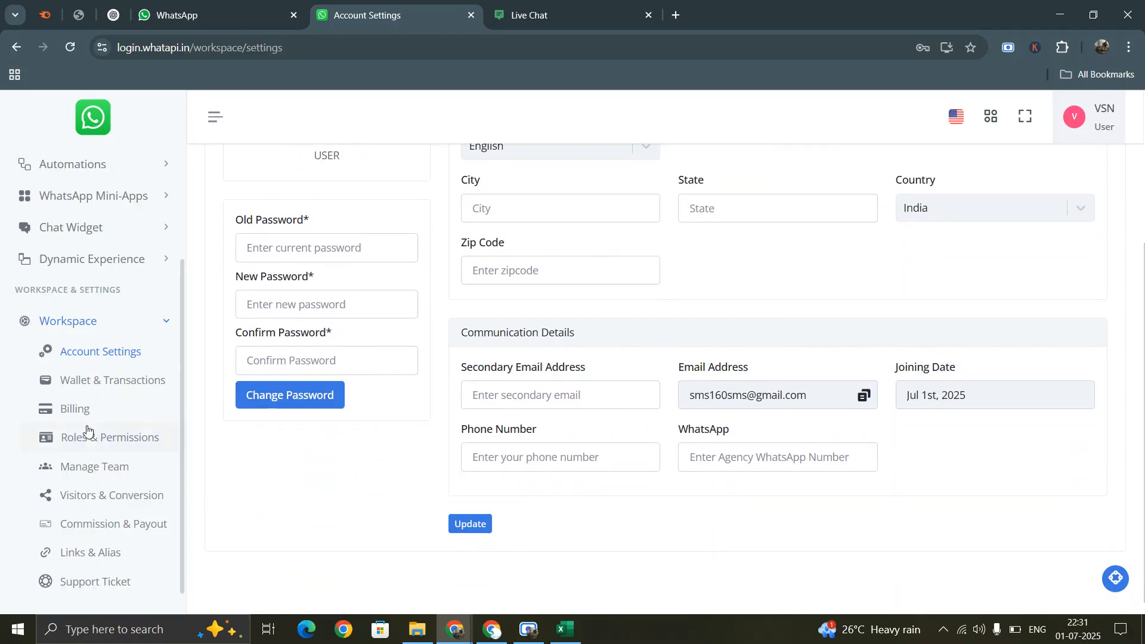
{"action": "scroll", "coordinate": [596, 361], "scroll_direction": "up", "scroll_amount": 4}
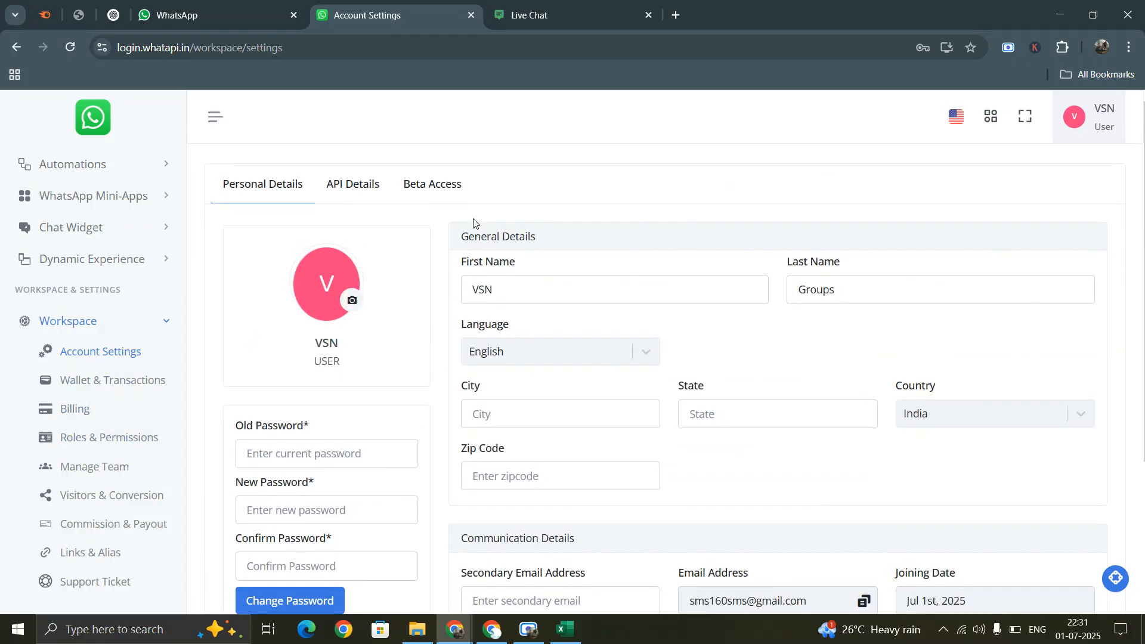
{"action": "left_click", "coordinate": [362, 187]}
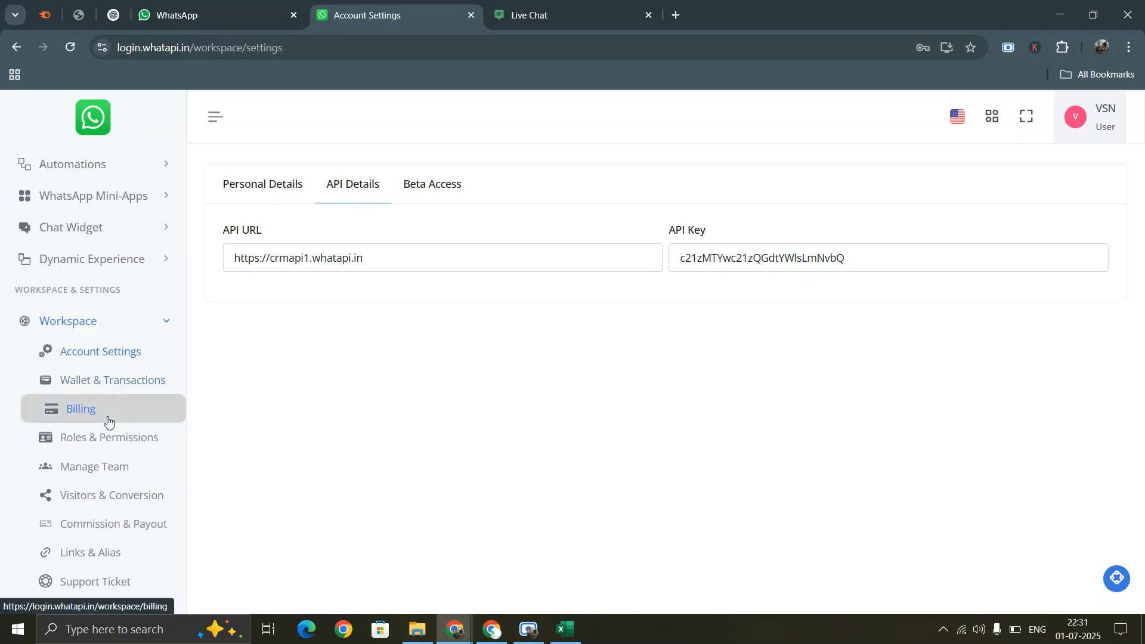
{"action": "scroll", "coordinate": [108, 422], "scroll_direction": "up", "scroll_amount": 3}
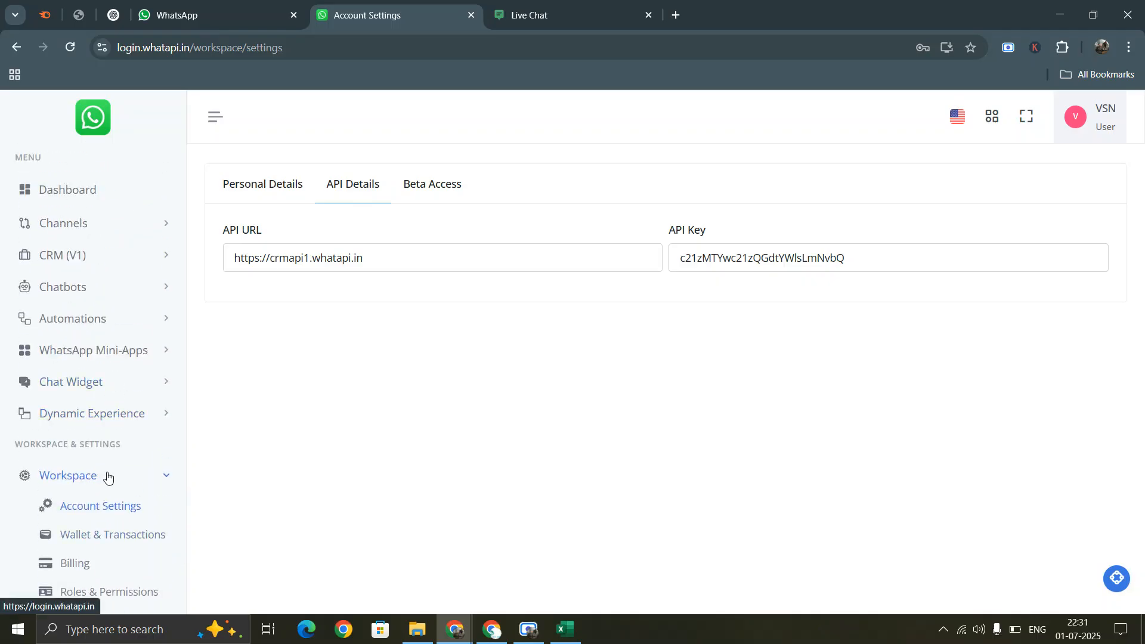
{"action": "left_click", "coordinate": [107, 475]}
{"action": "left_click", "coordinate": [85, 189]}
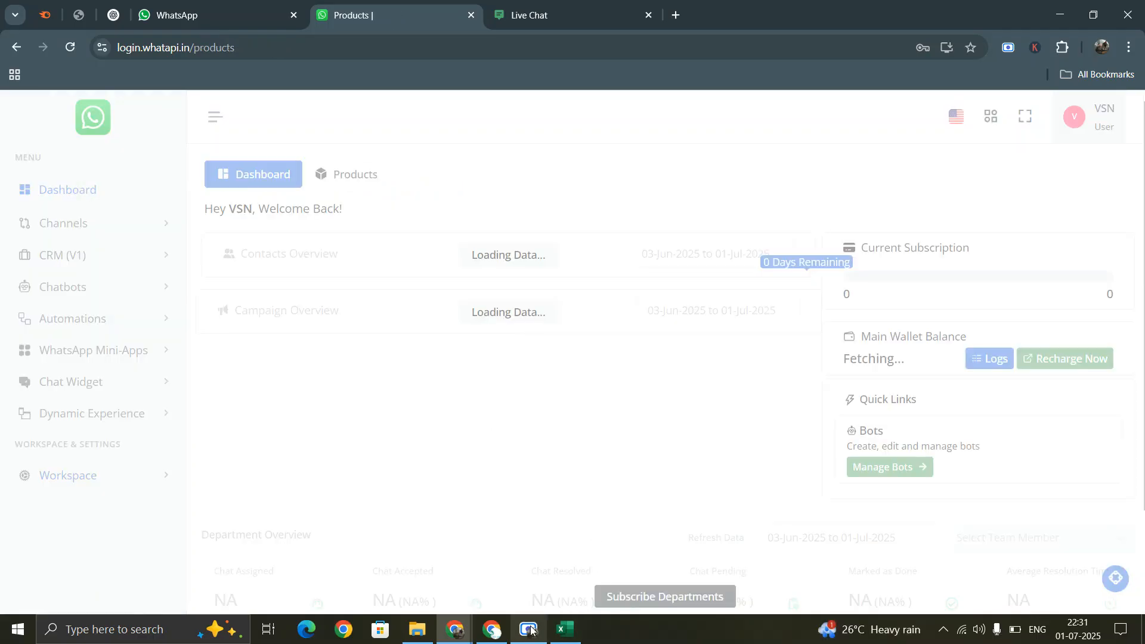